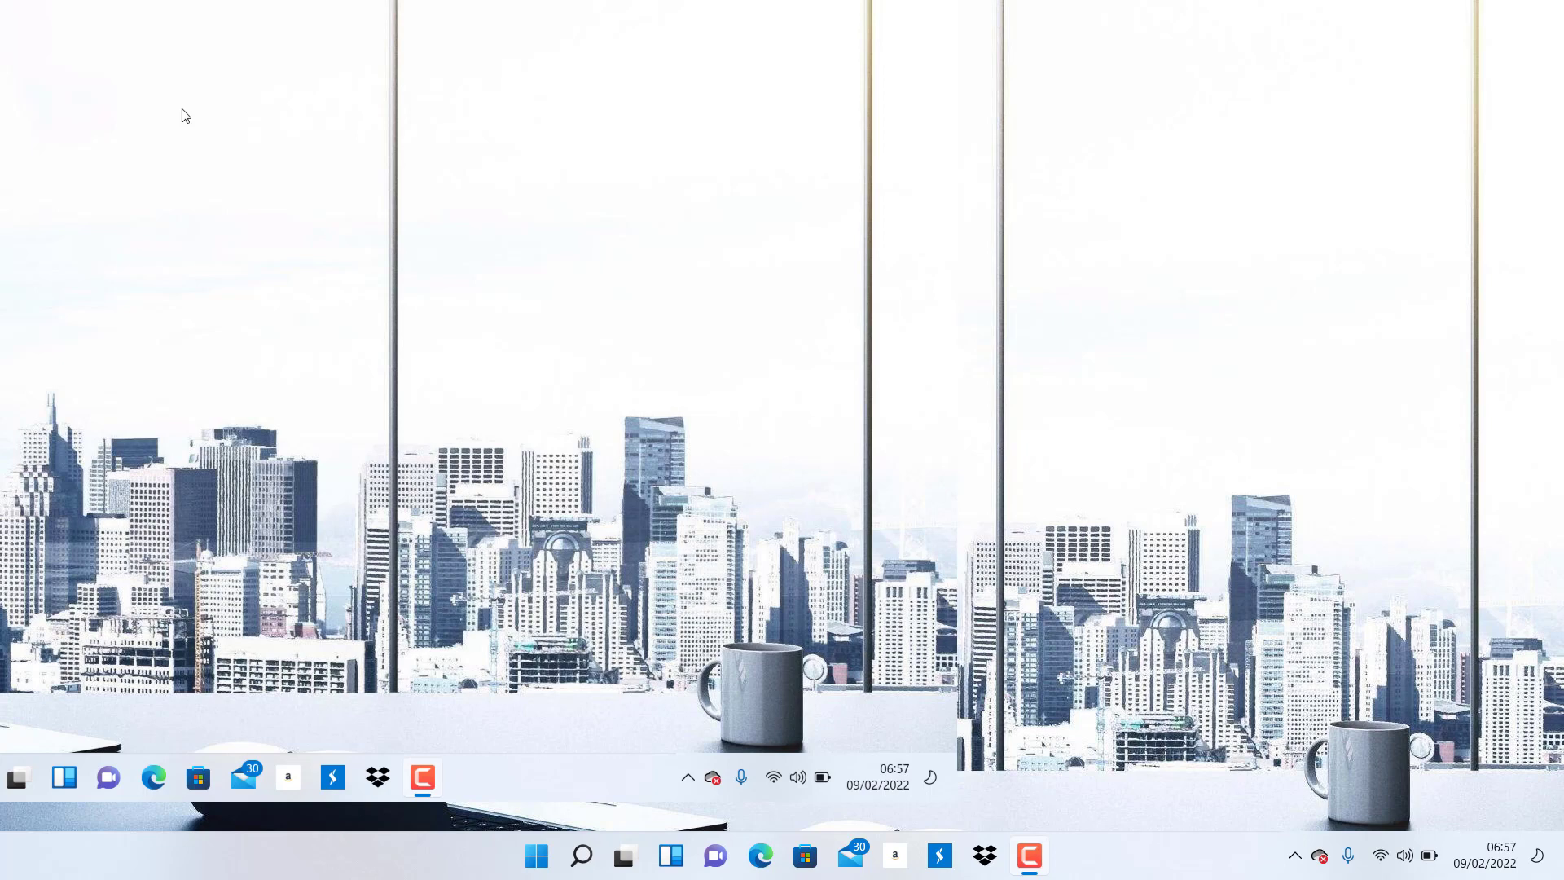
Open the Canva home page in the Edge browser
{"action": "left_click", "coordinate": [535, 855]}
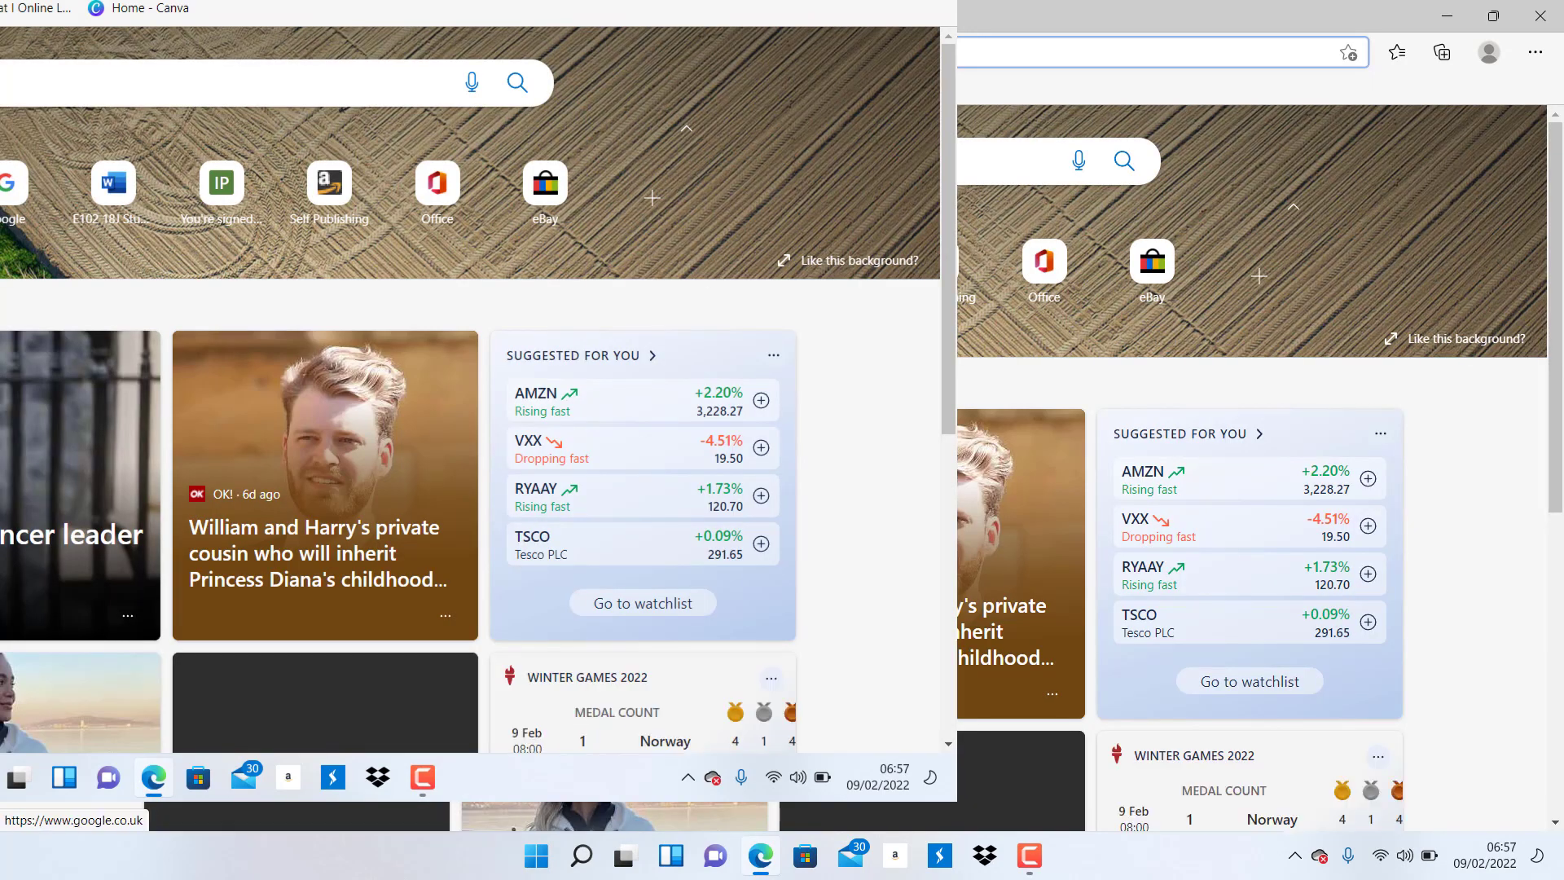
{"action": "left_click", "coordinate": [613, 261]}
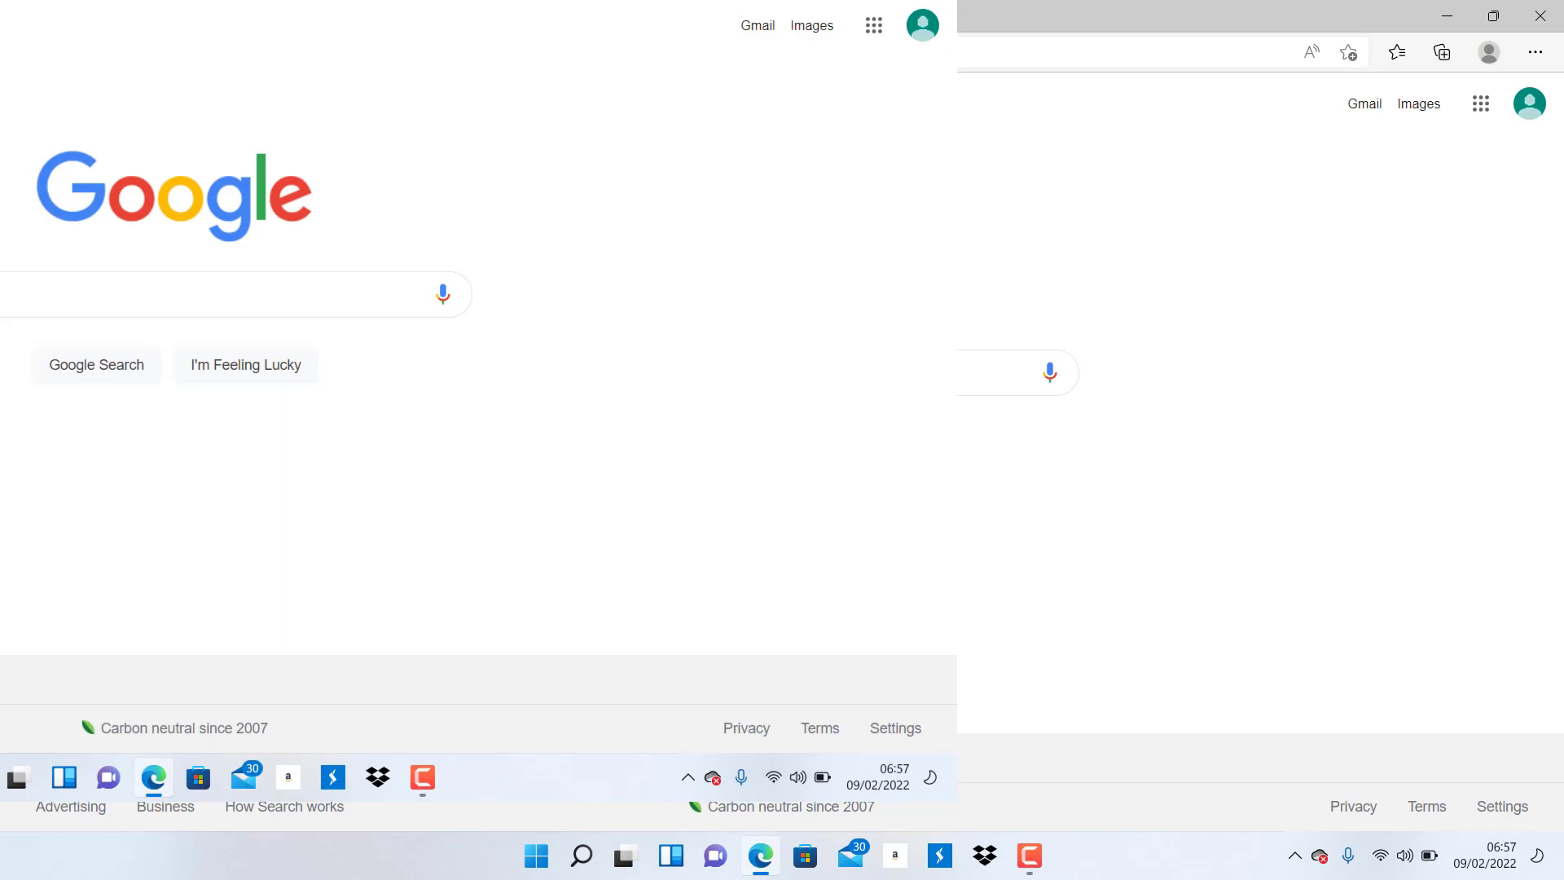
{"action": "key", "text": "alt+Left"}
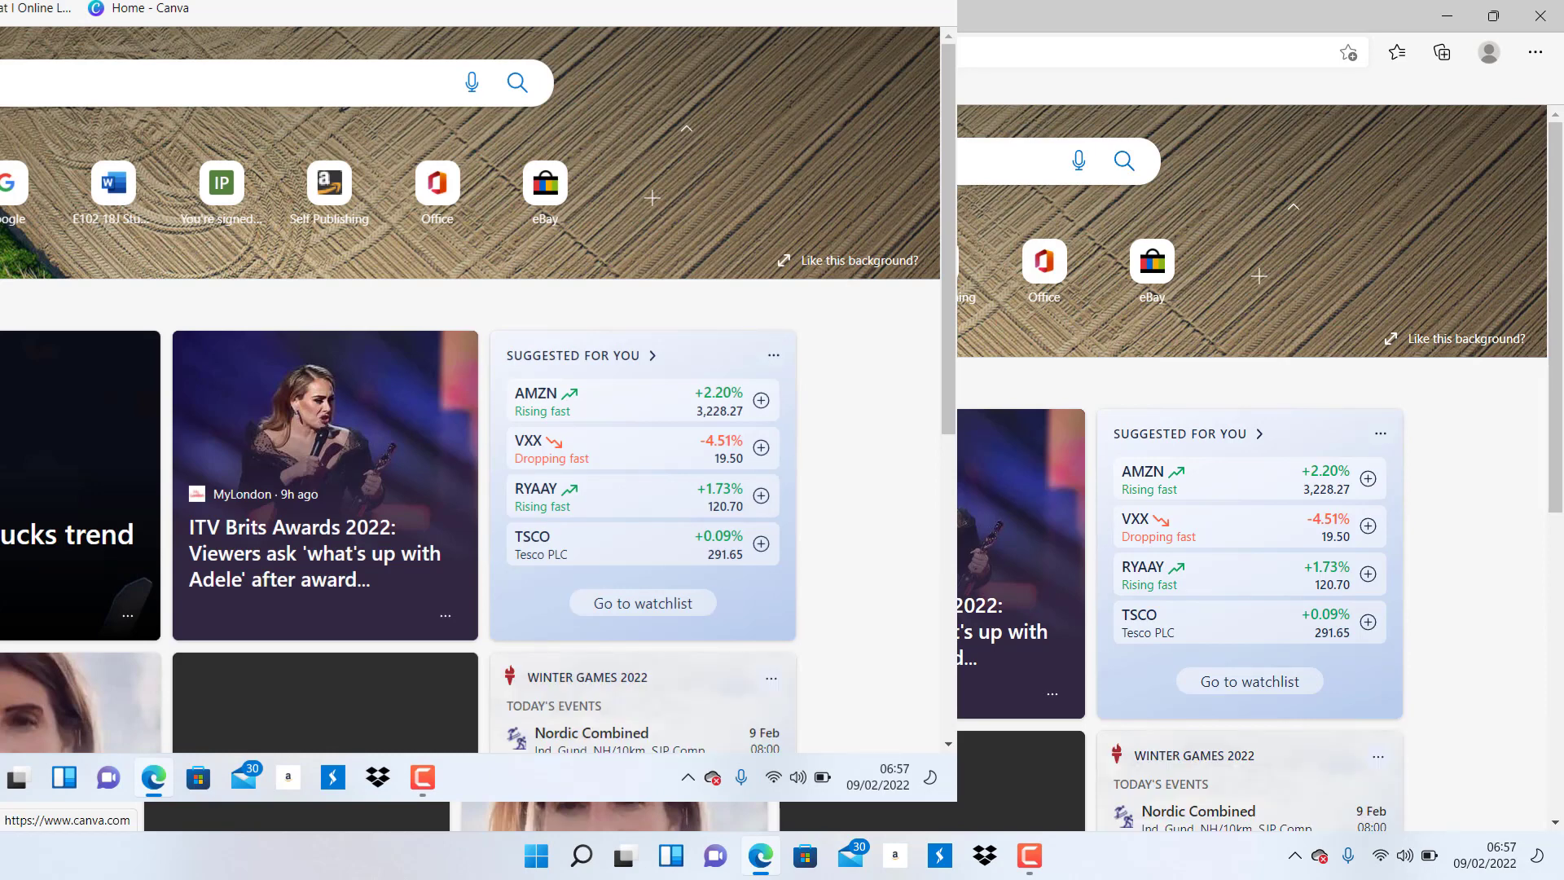
{"action": "key", "text": "alt+Left"}
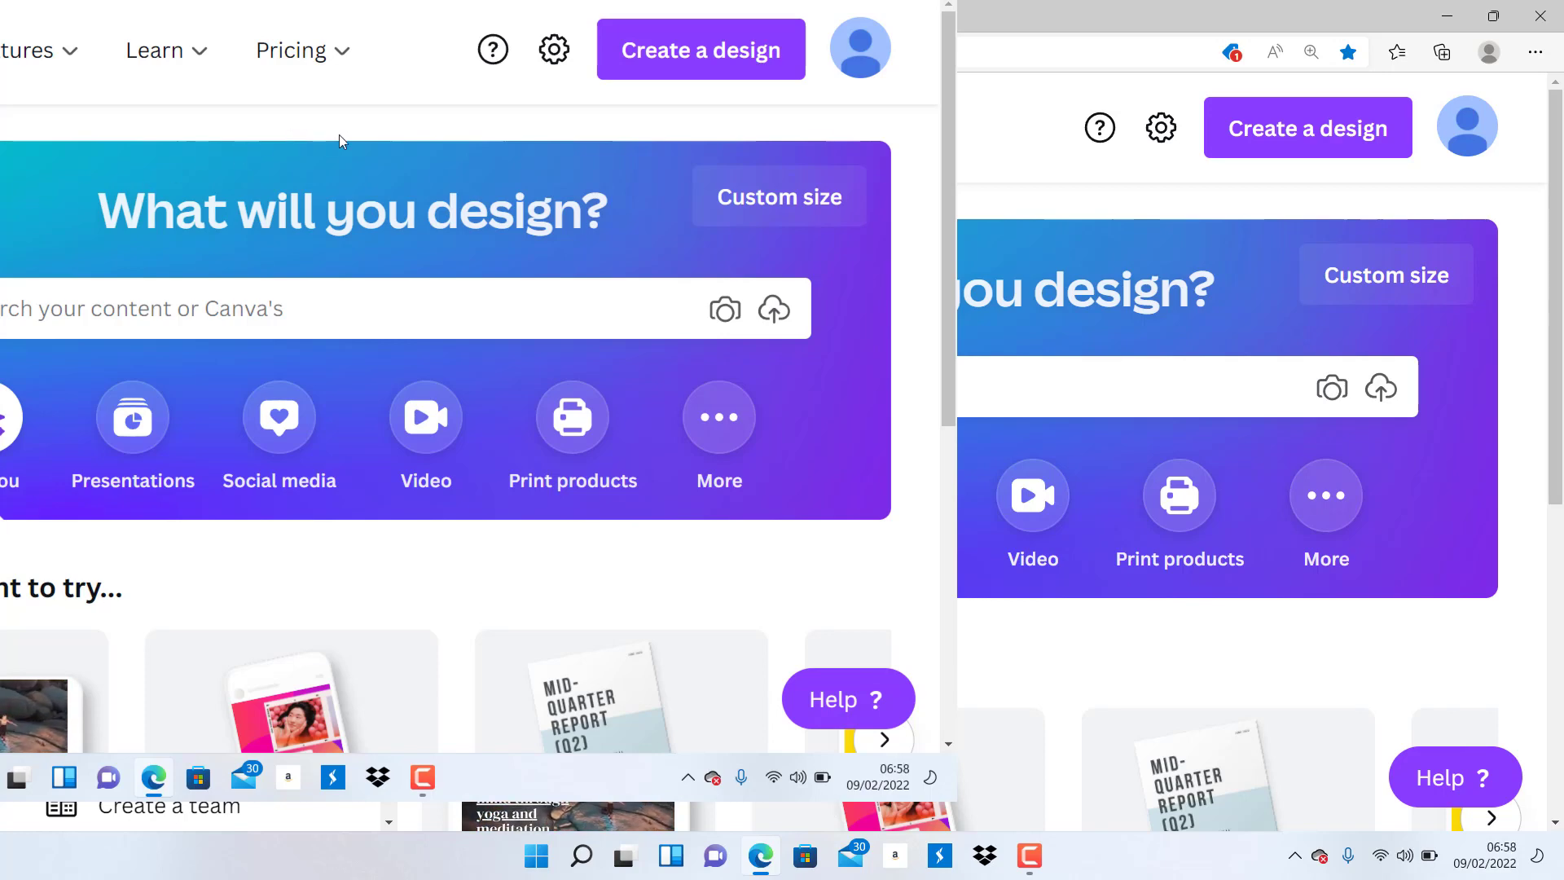
{"action": "left_click", "coordinate": [672, 59]}
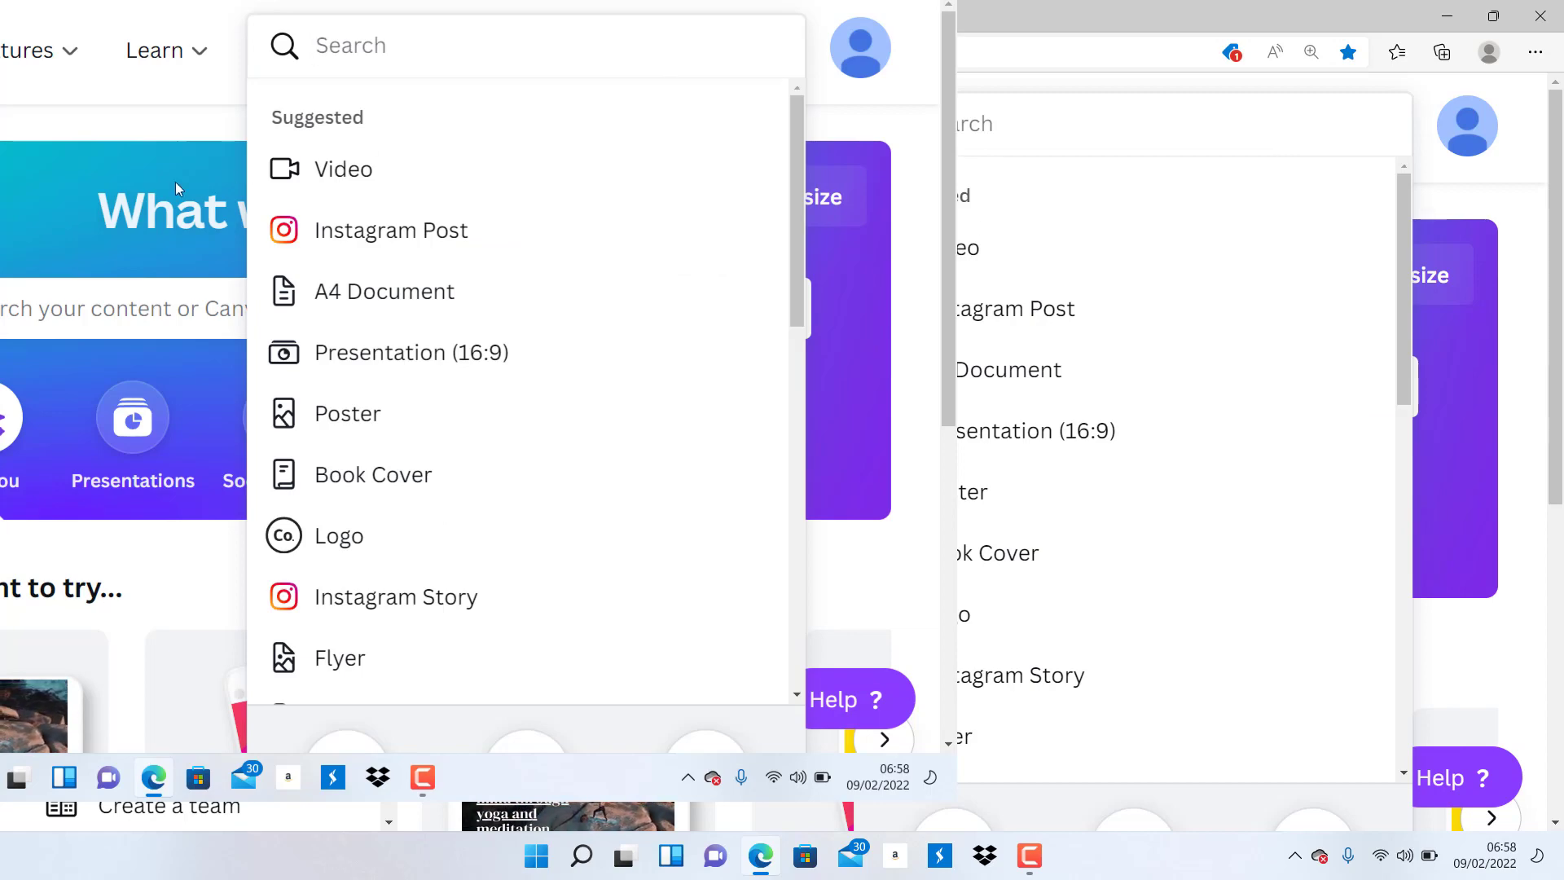
{"action": "left_click", "coordinate": [110, 107]}
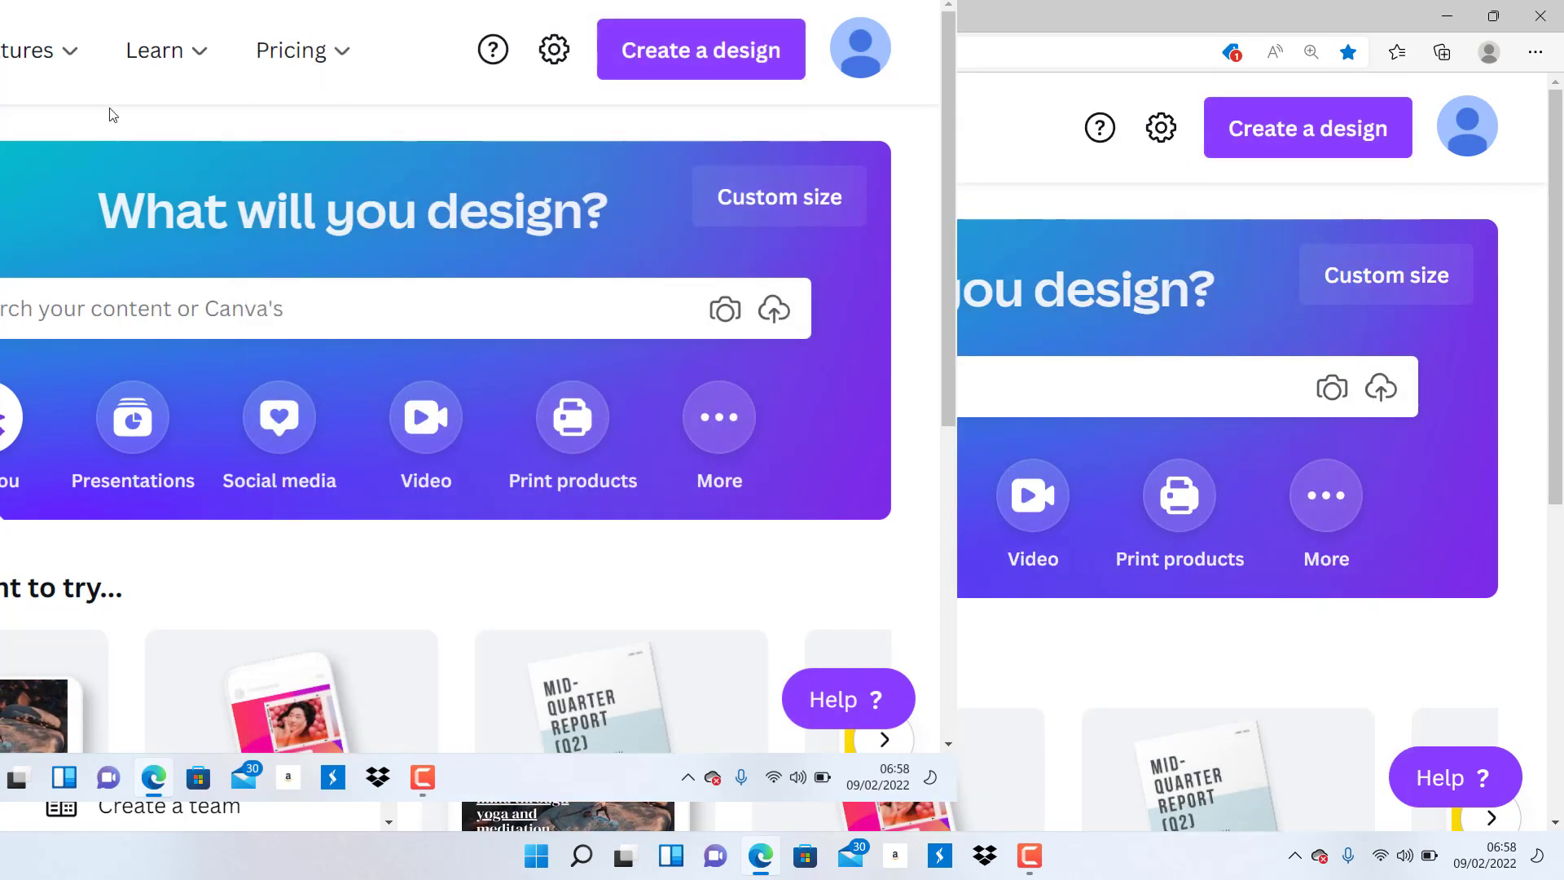
Create a new custom-size design in inches with a width of 8.5 and a height of 11
{"action": "left_click", "coordinate": [798, 204]}
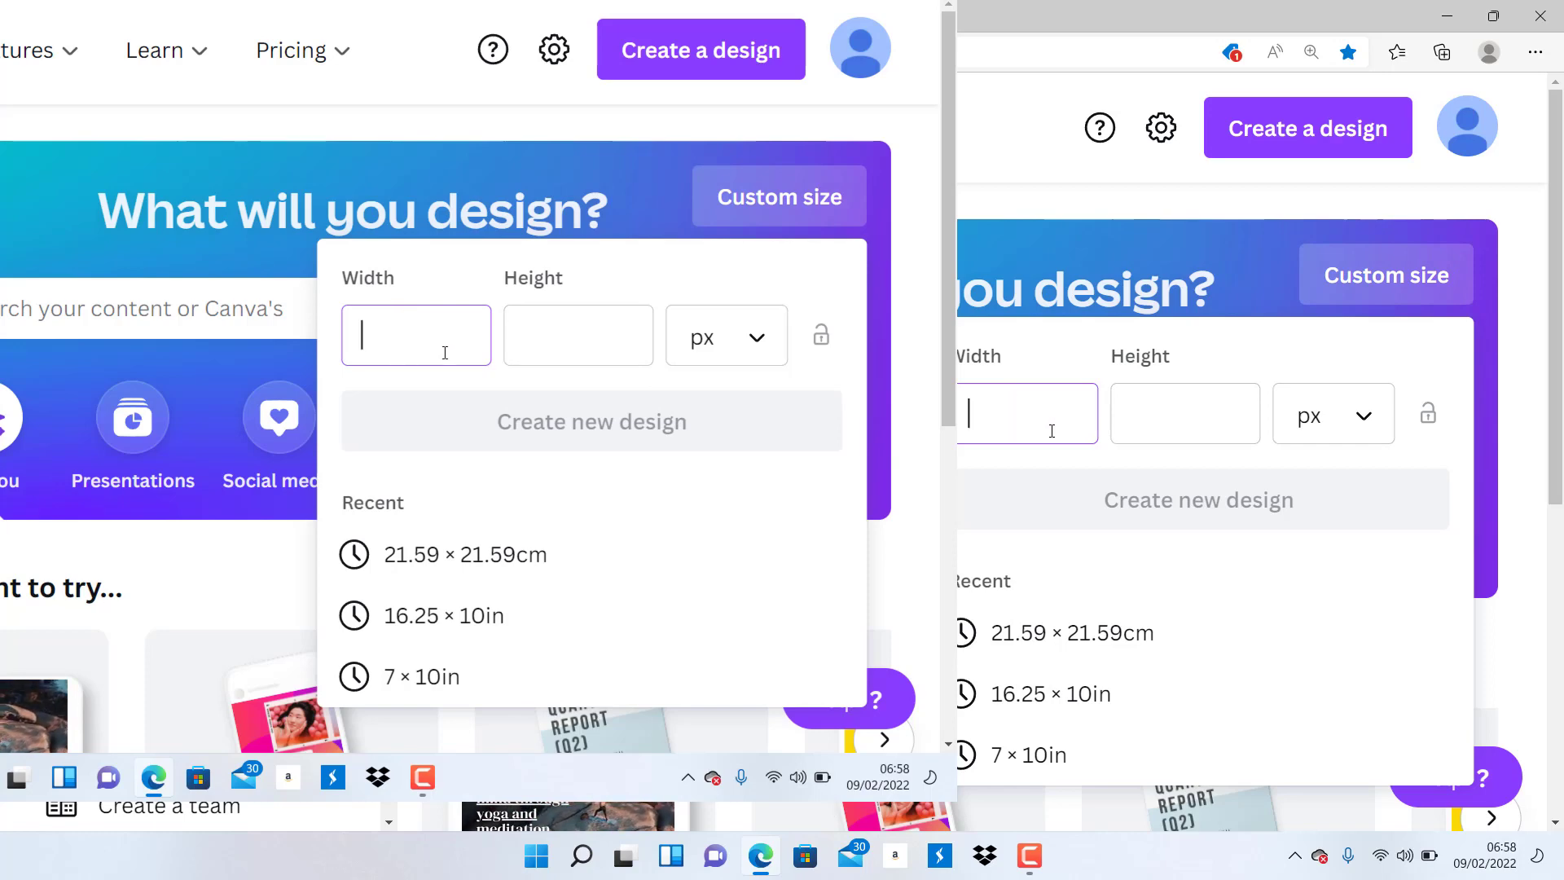
{"action": "left_click", "coordinate": [1373, 422]}
{"action": "left_click", "coordinate": [1328, 485]}
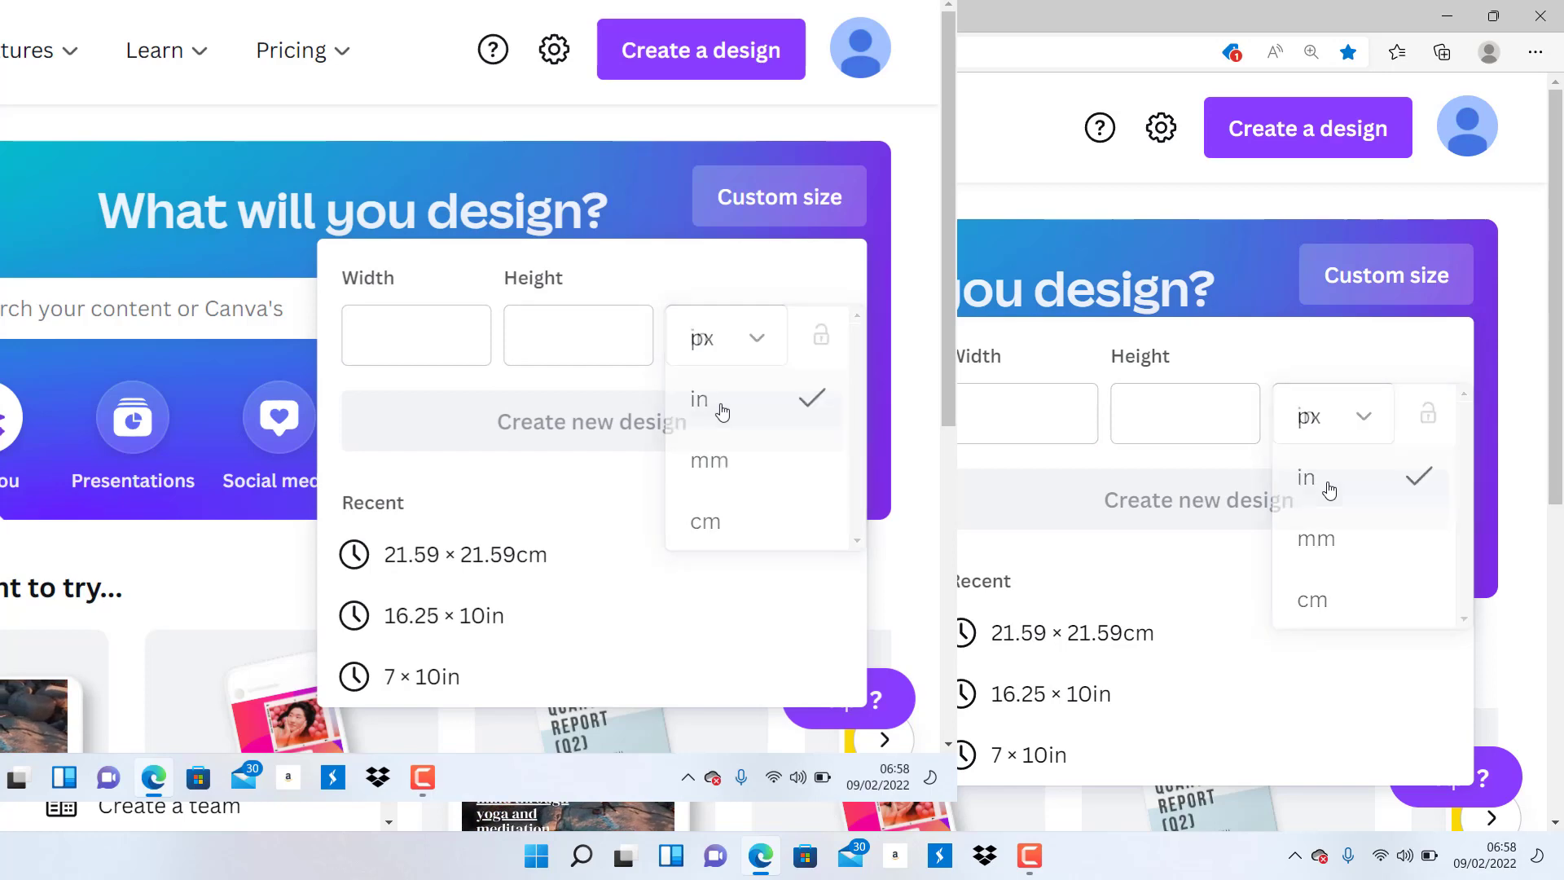
{"action": "left_click", "coordinate": [1023, 427]}
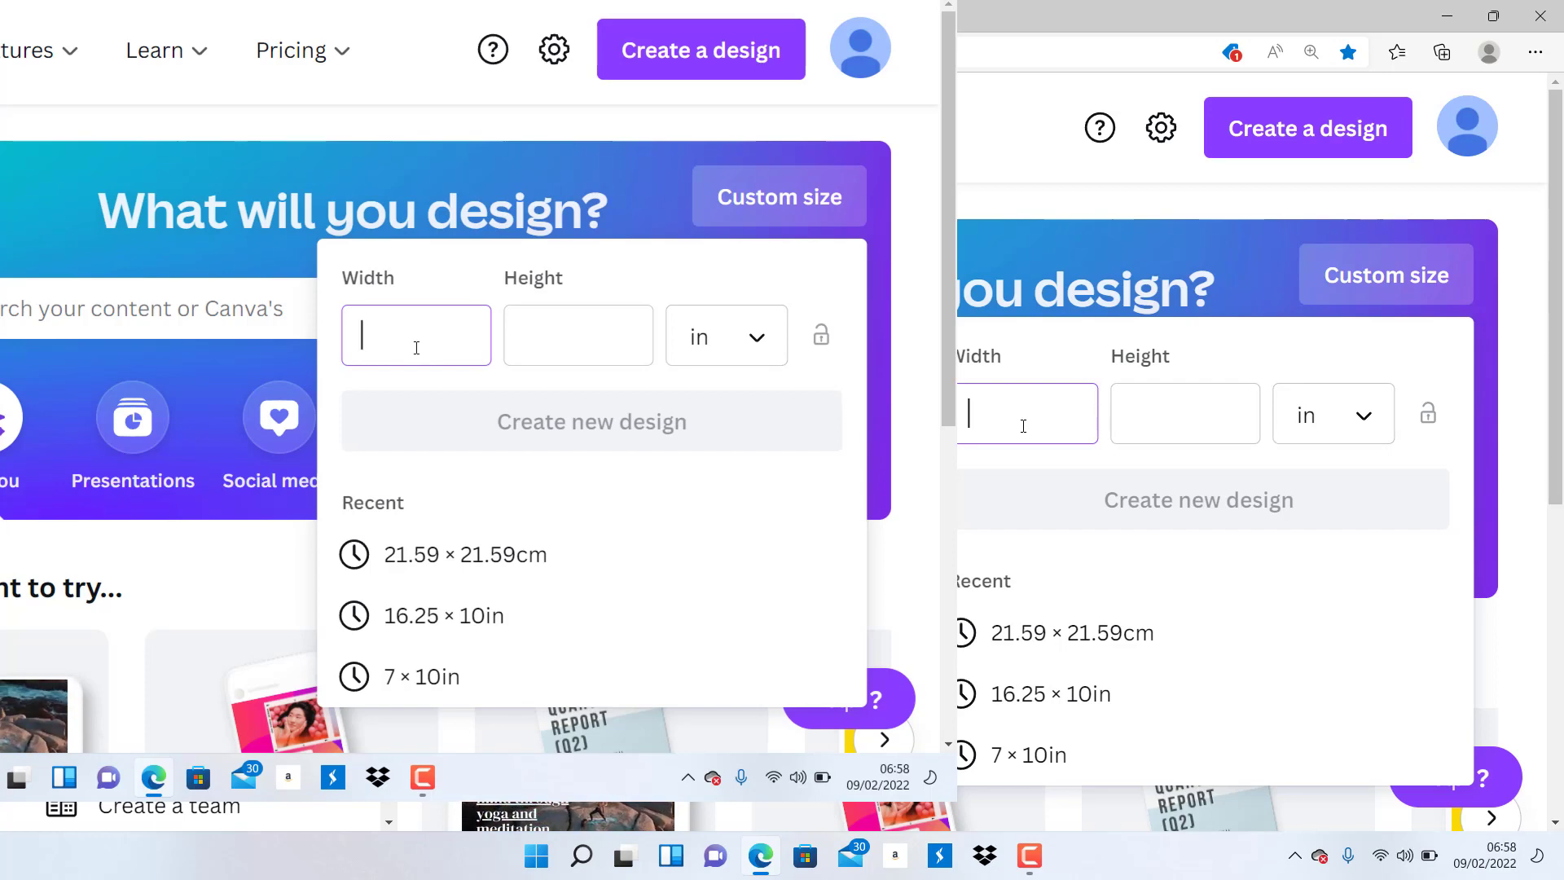
{"action": "type", "text": "8."}
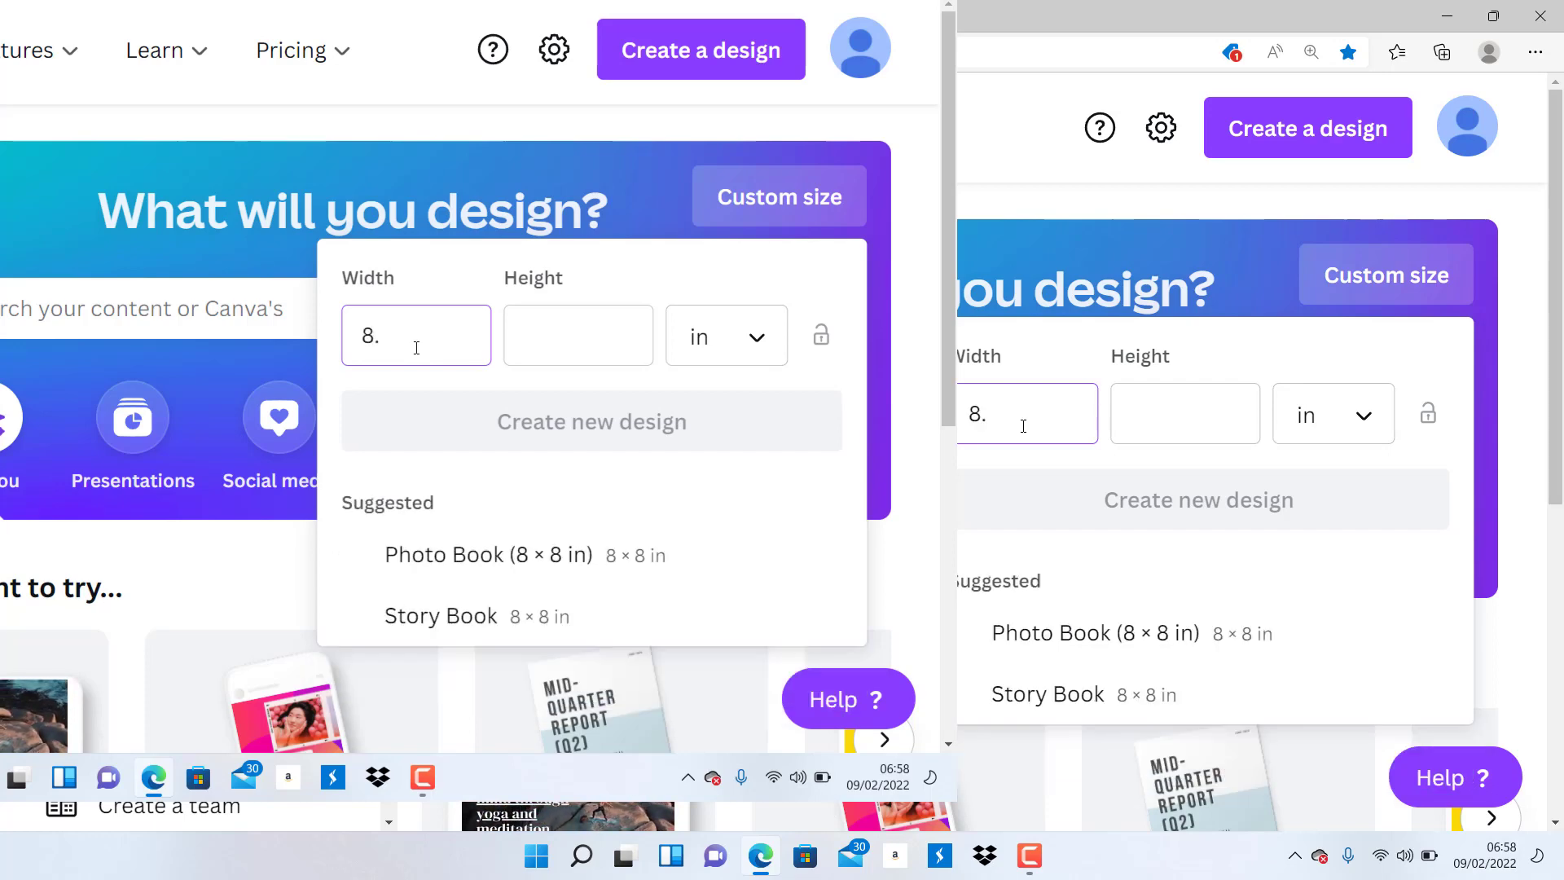
{"action": "type", "text": "5"}
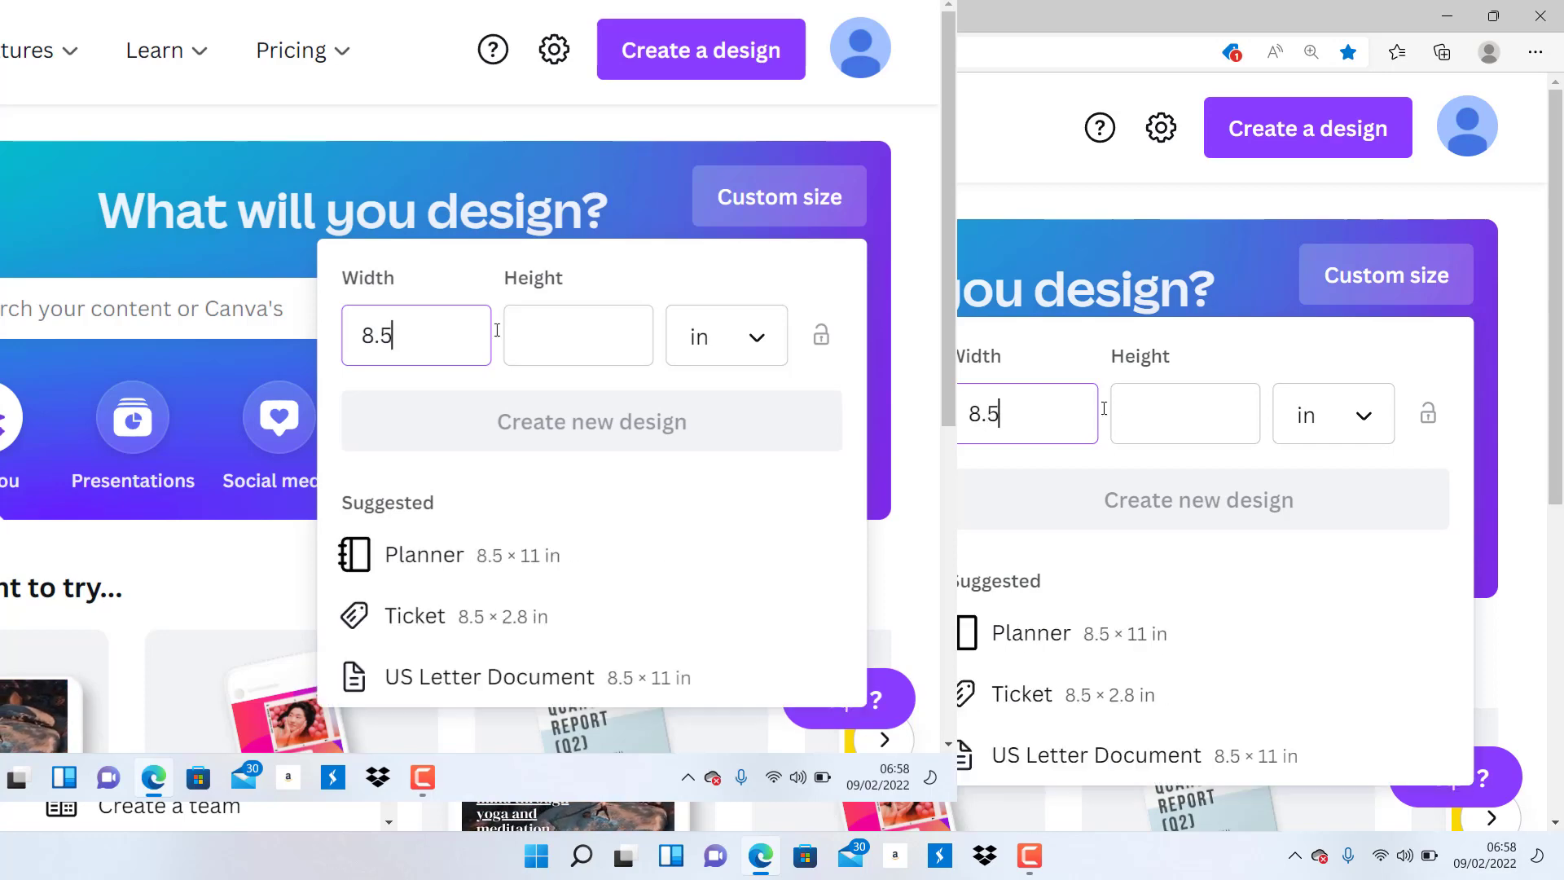
{"action": "left_click", "coordinate": [537, 332]}
{"action": "type", "text": "11"}
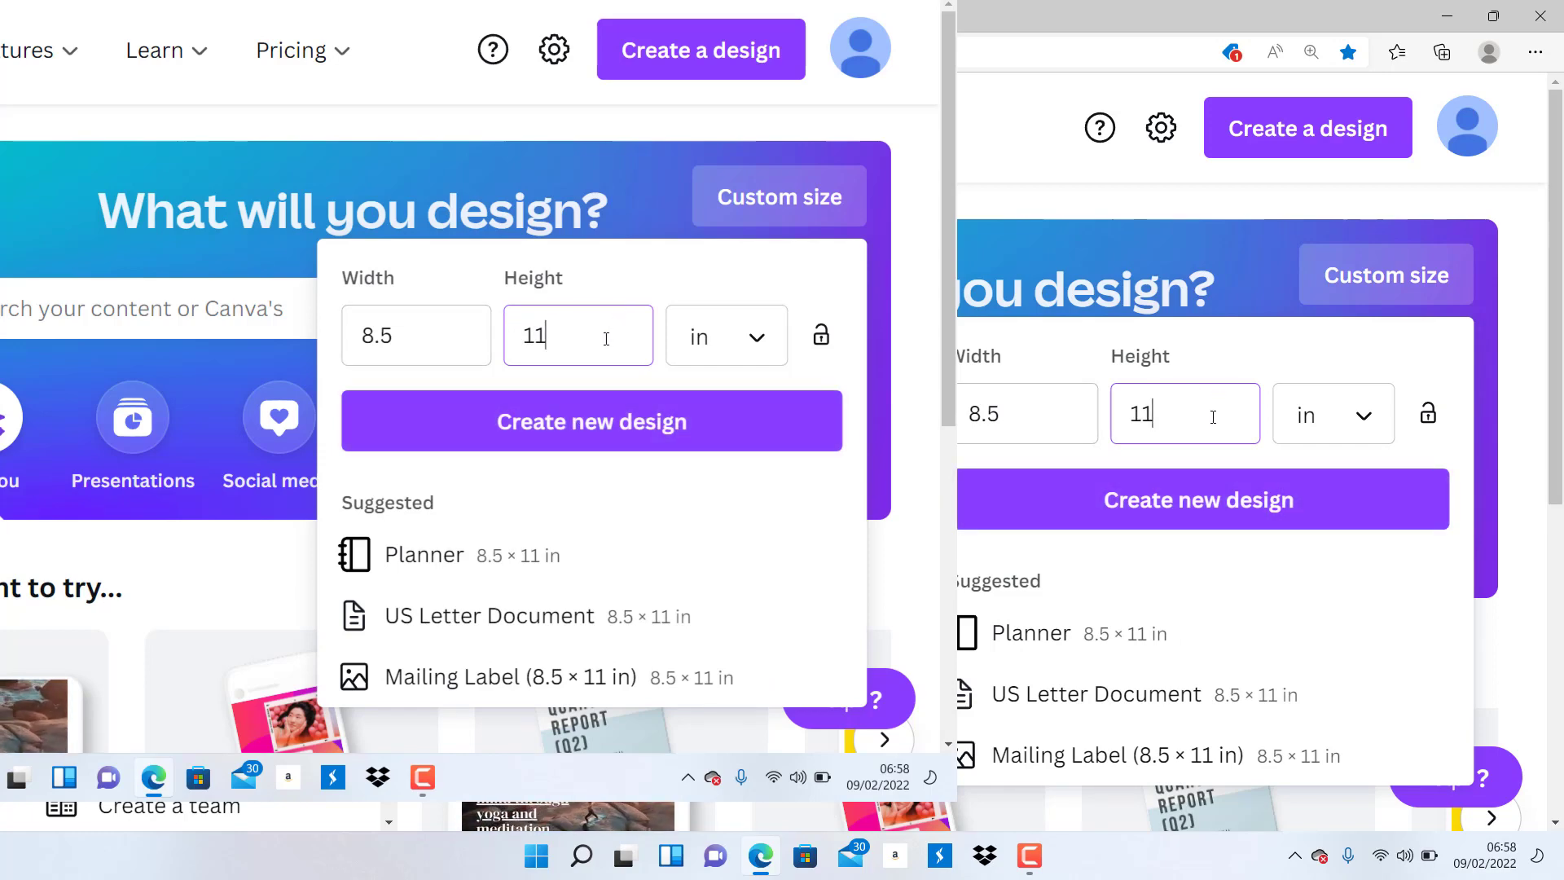
{"action": "left_click", "coordinate": [576, 422]}
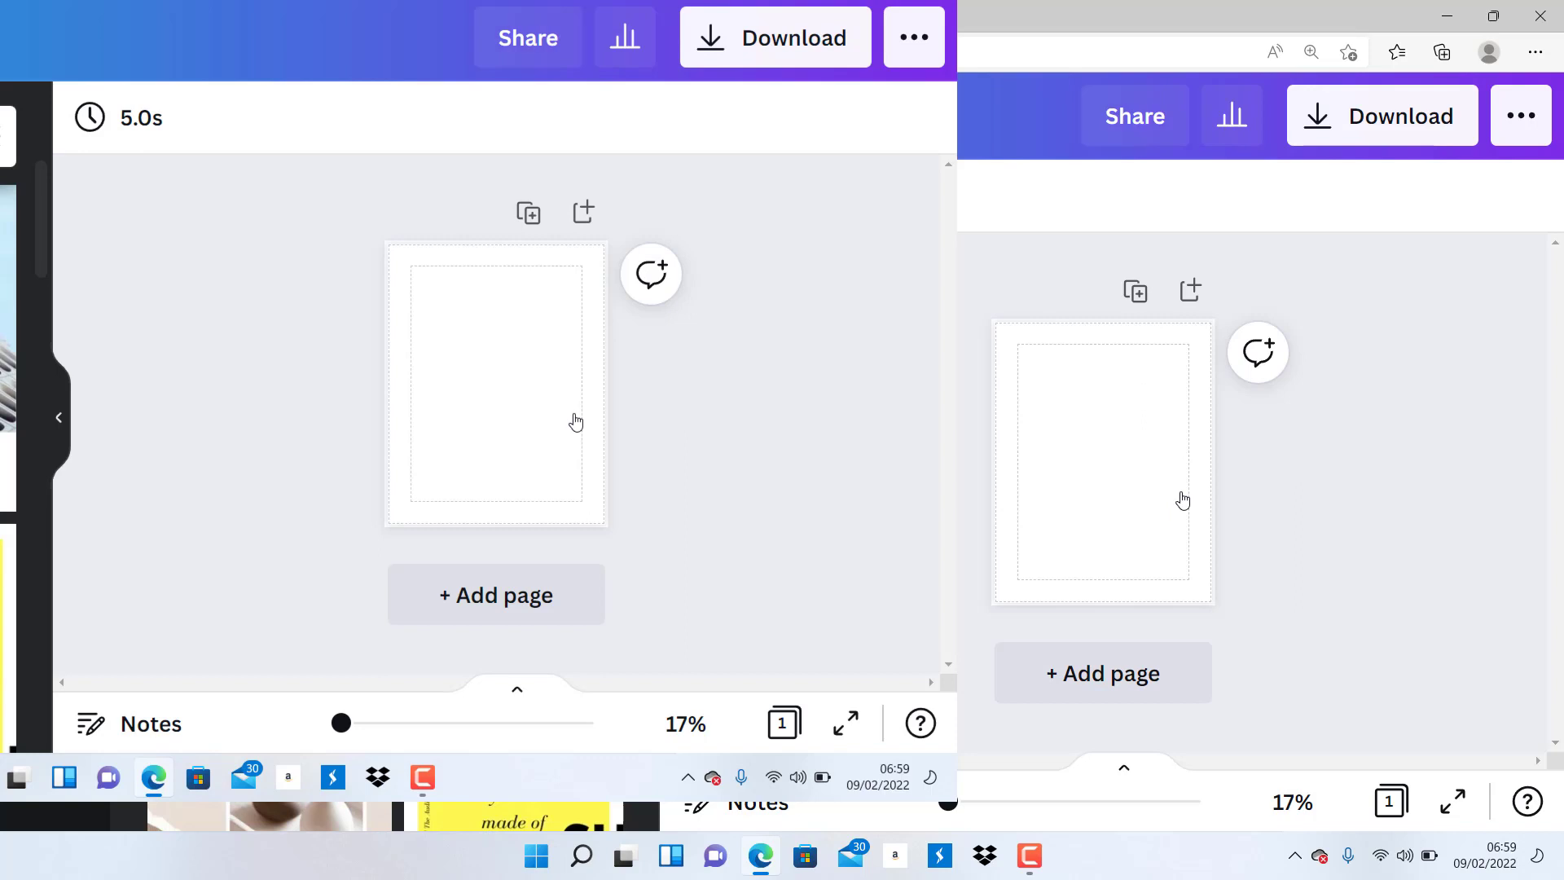
Set the blank page's background colour to light grey
{"action": "left_click", "coordinate": [491, 399]}
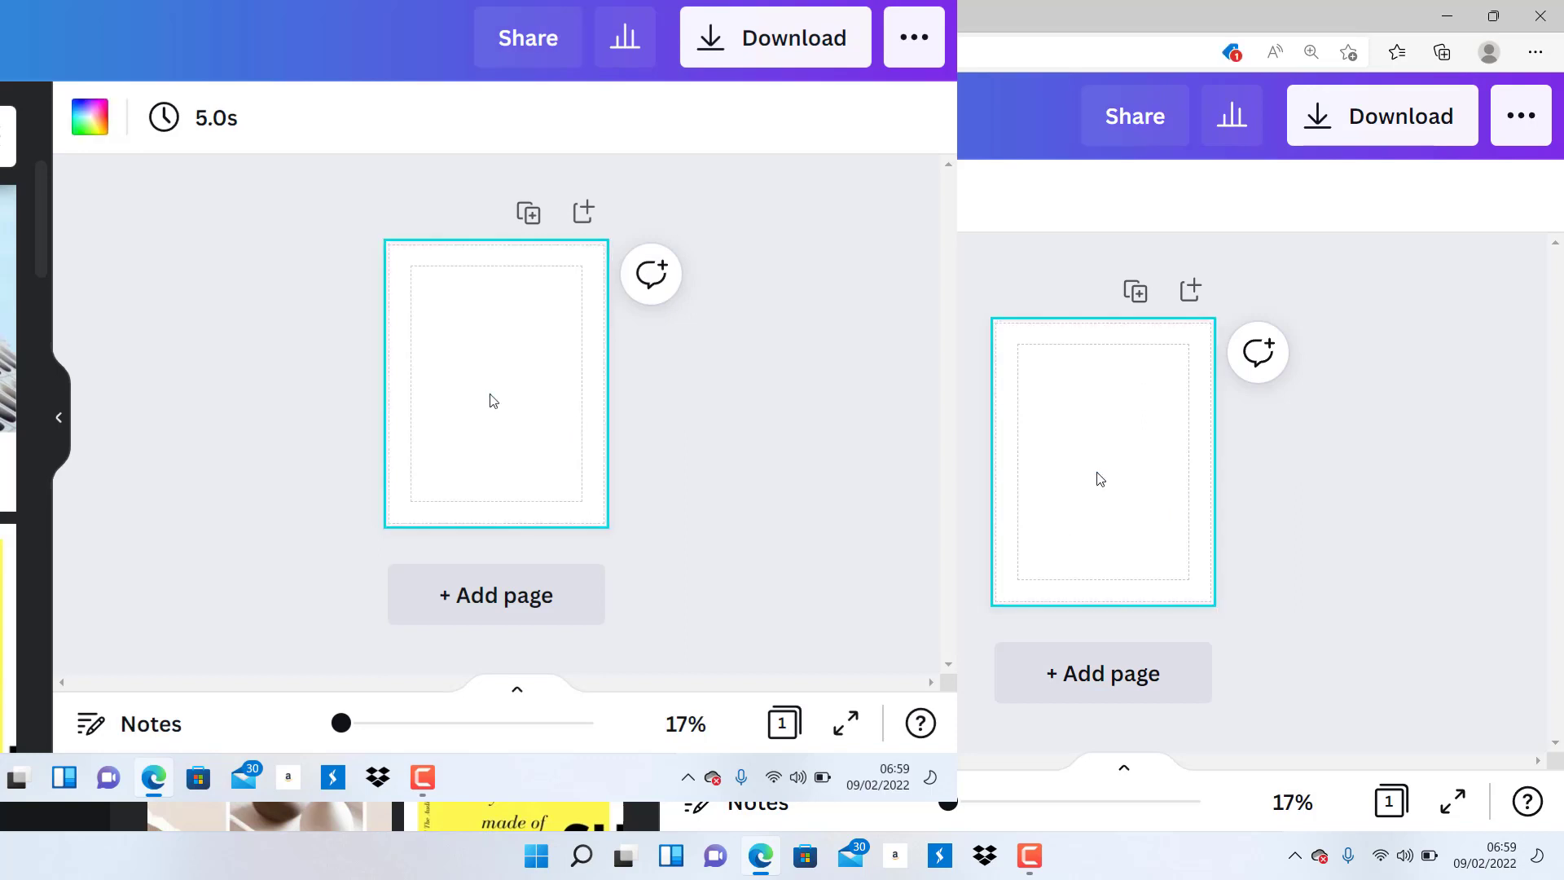
{"action": "left_click", "coordinate": [90, 120]}
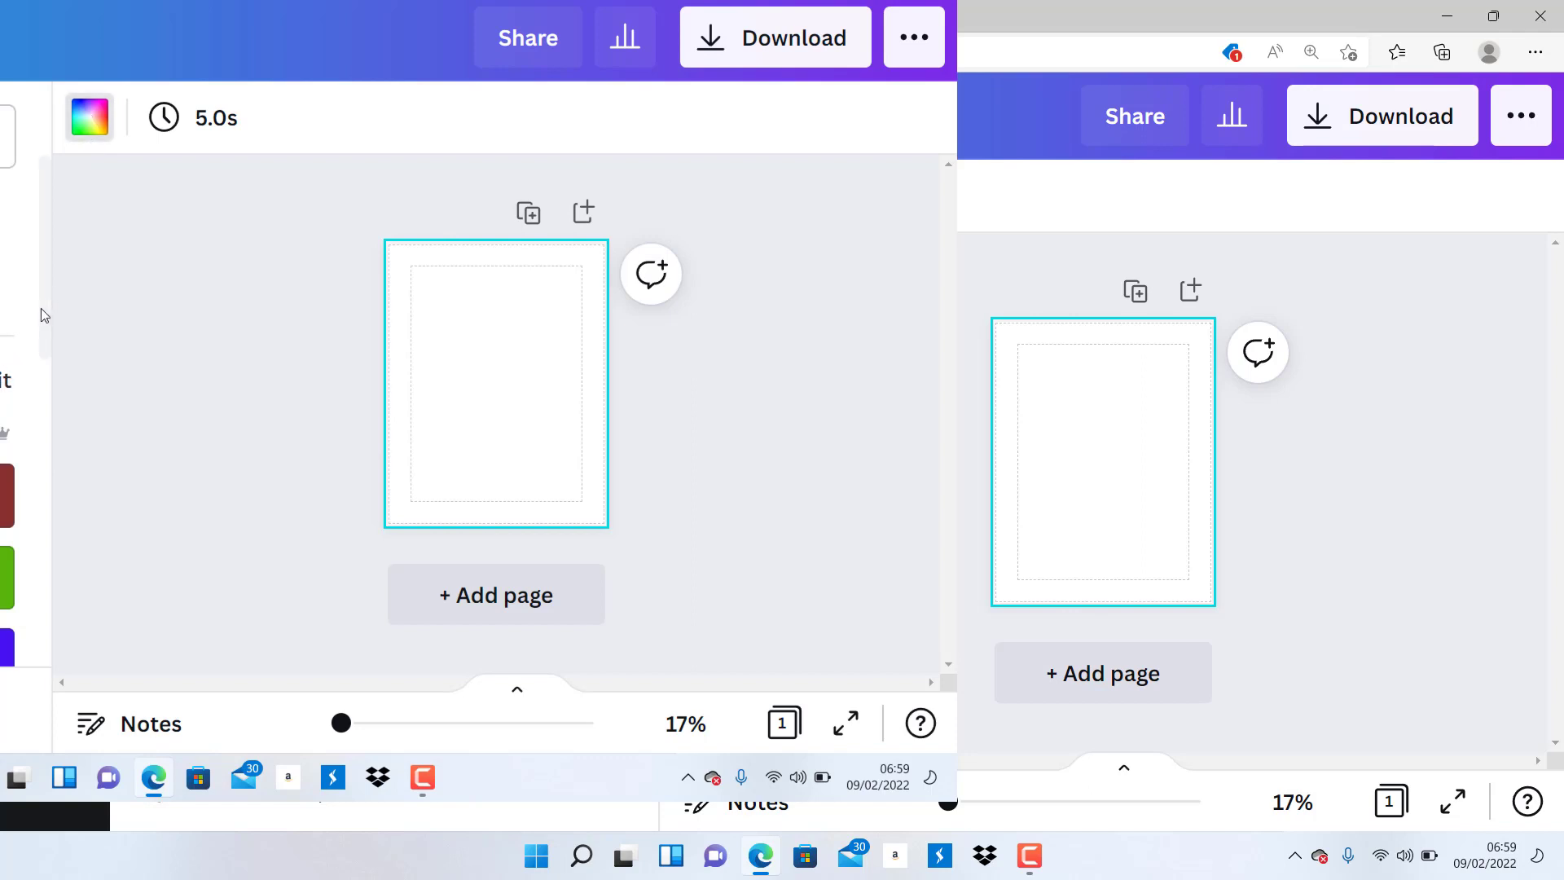
{"action": "left_click_drag", "start_coordinate": [41, 316], "coordinate": [21, 660]}
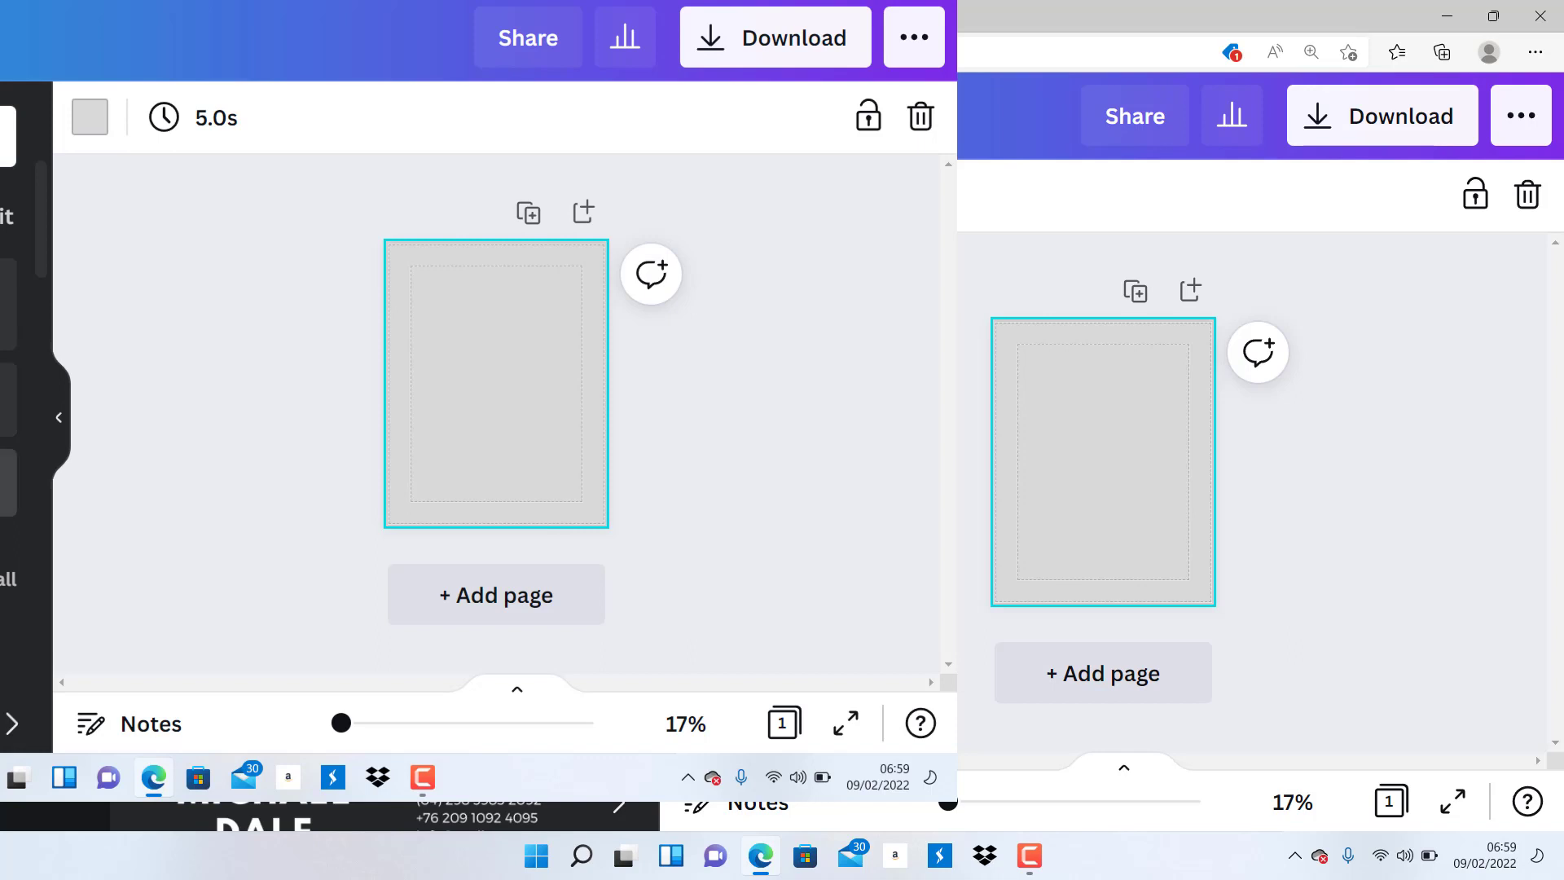
Add a text box reading "Name:" followed by a long underscore line, aligned to the upper-left corner of the page margins
{"action": "key", "text": "t"}
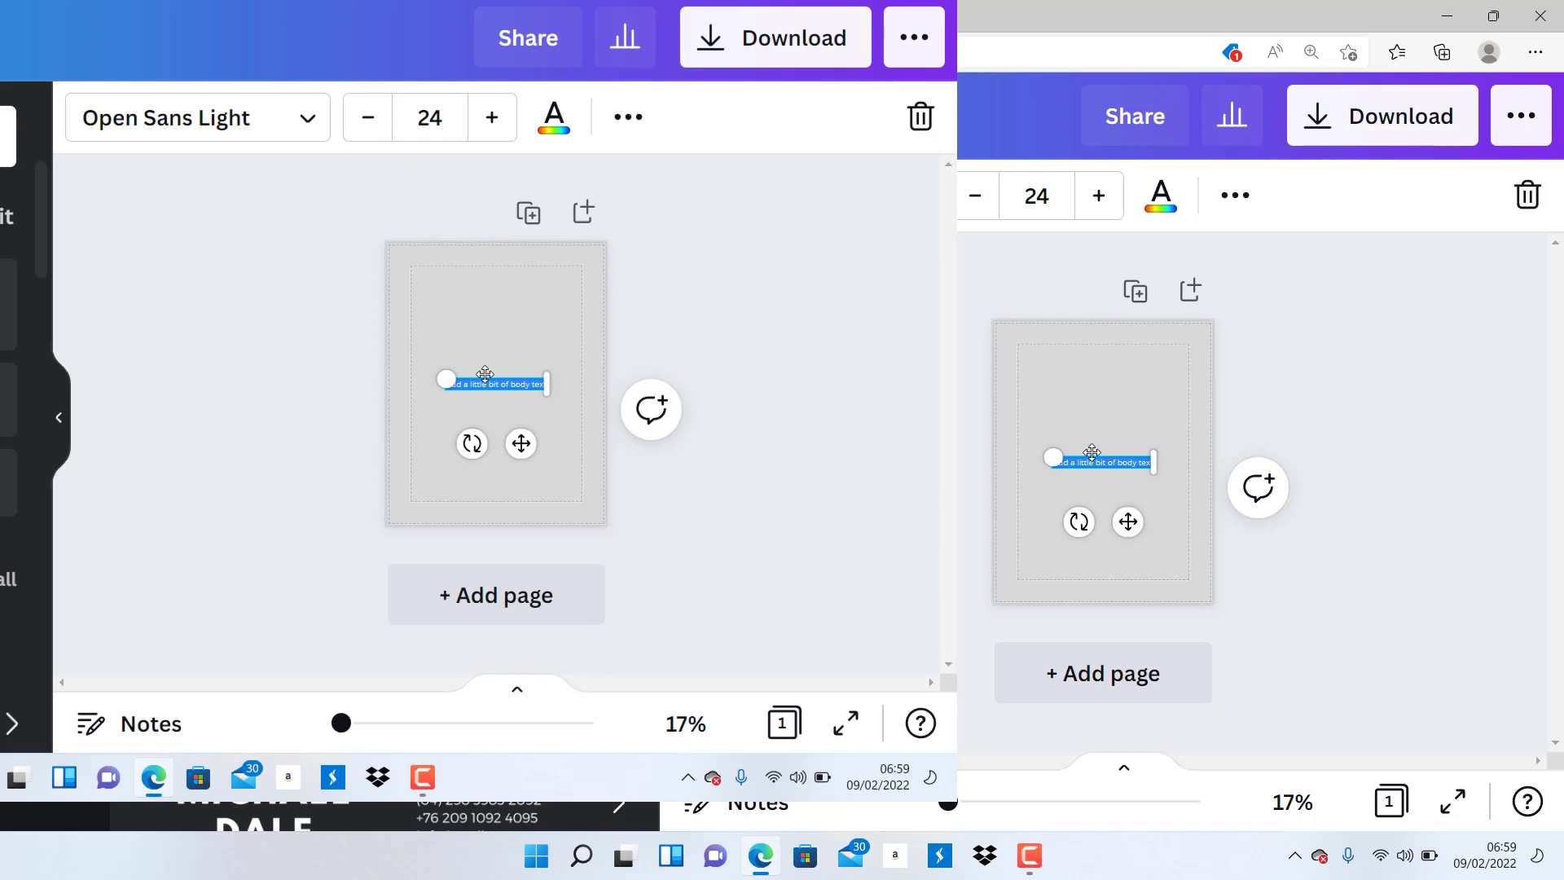
{"action": "left_click_drag", "start_coordinate": [484, 374], "coordinate": [463, 256]}
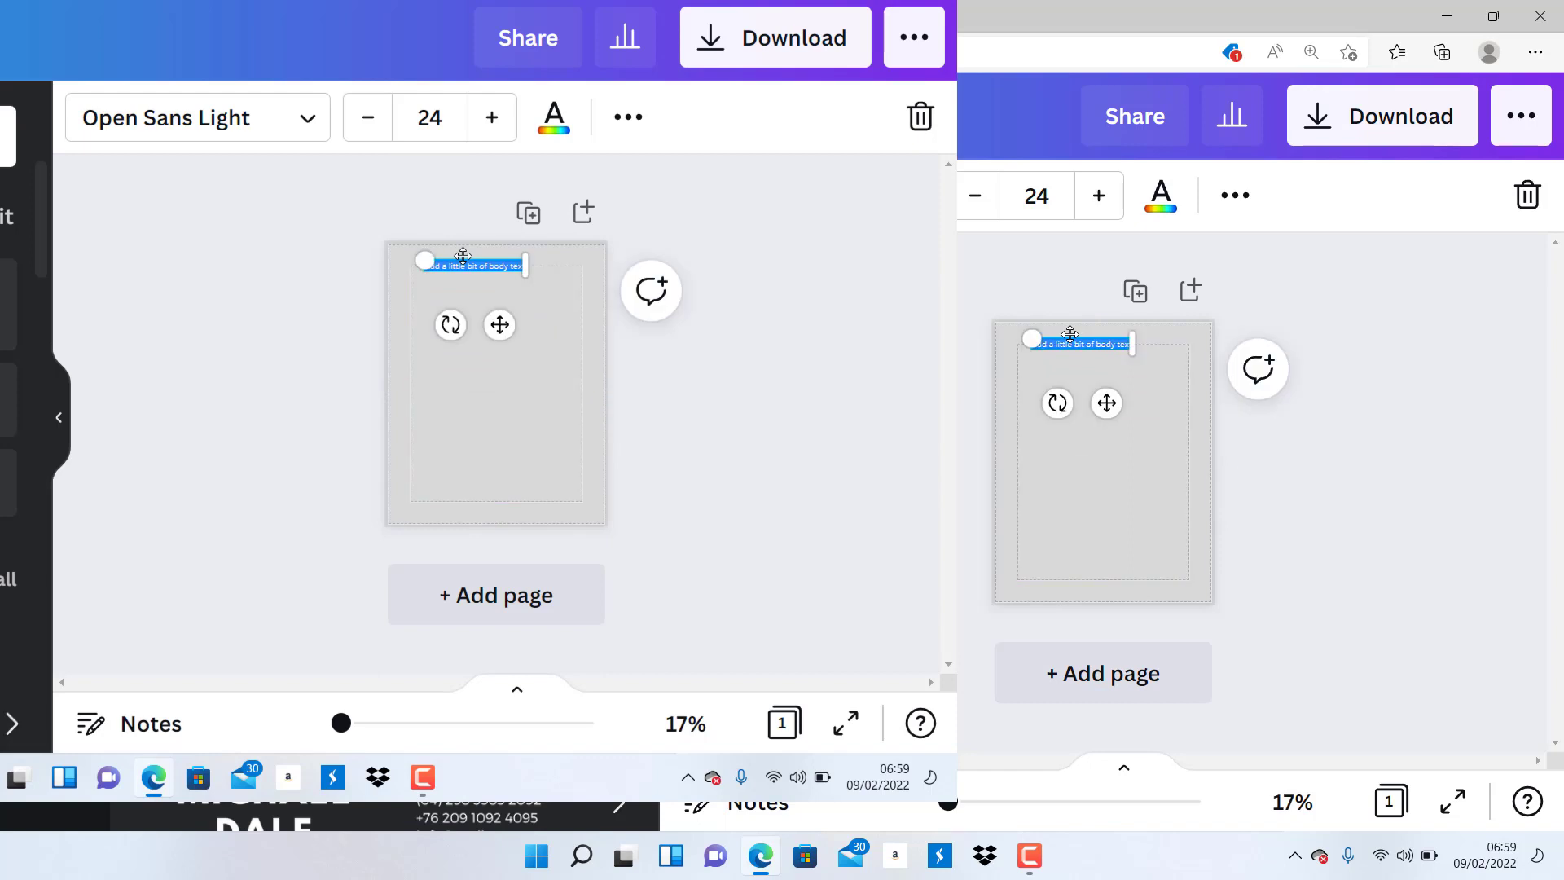
{"action": "key", "text": "BackSpace"}
{"action": "type", "text": "Name"}
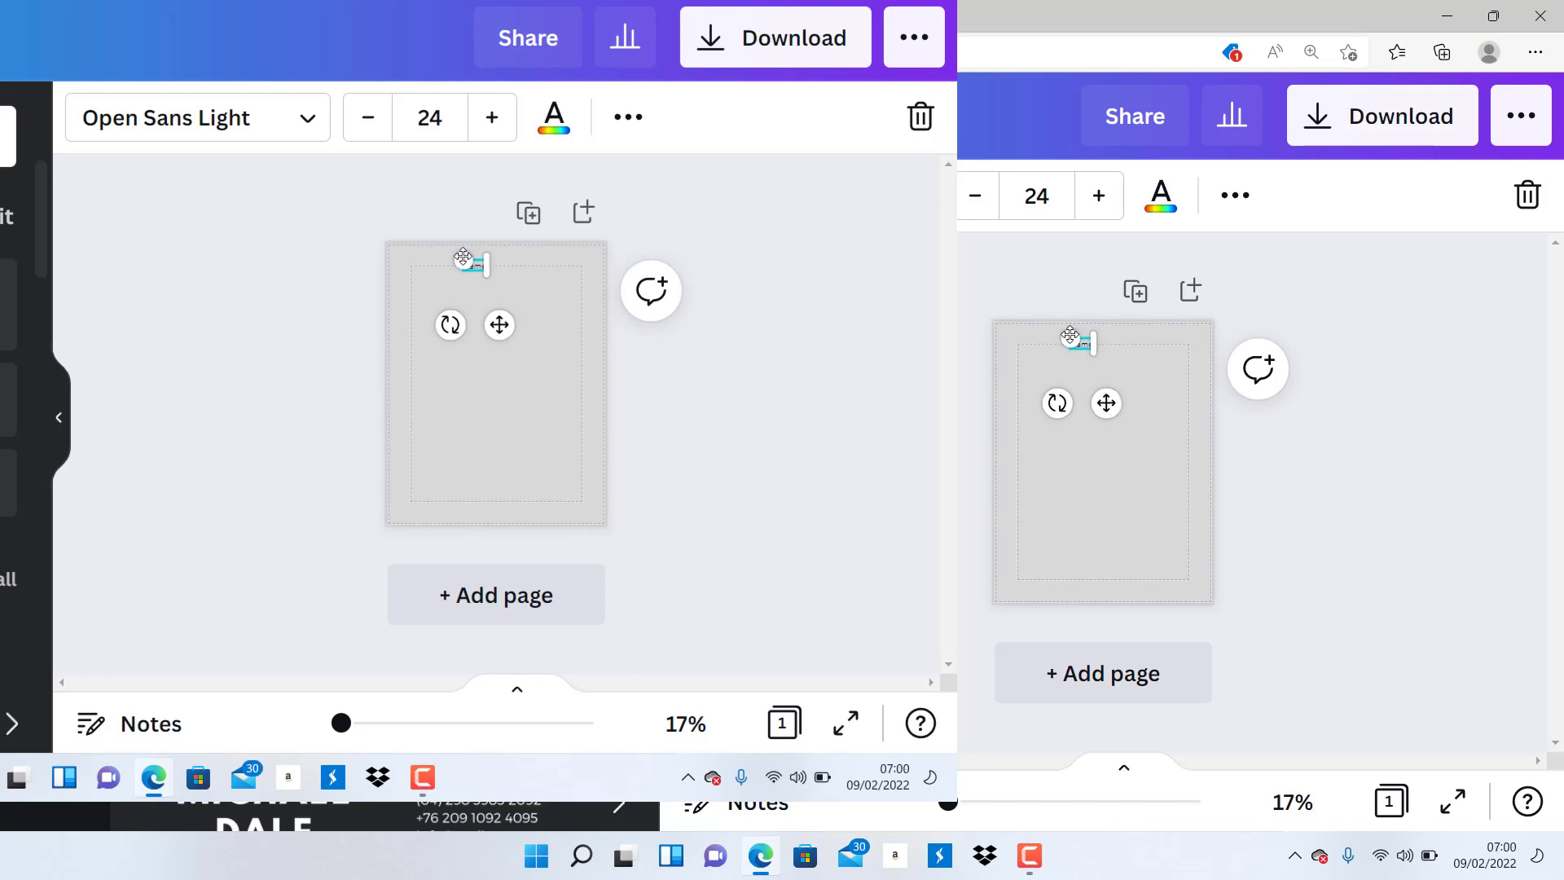
{"action": "type", "text": " Sur"}
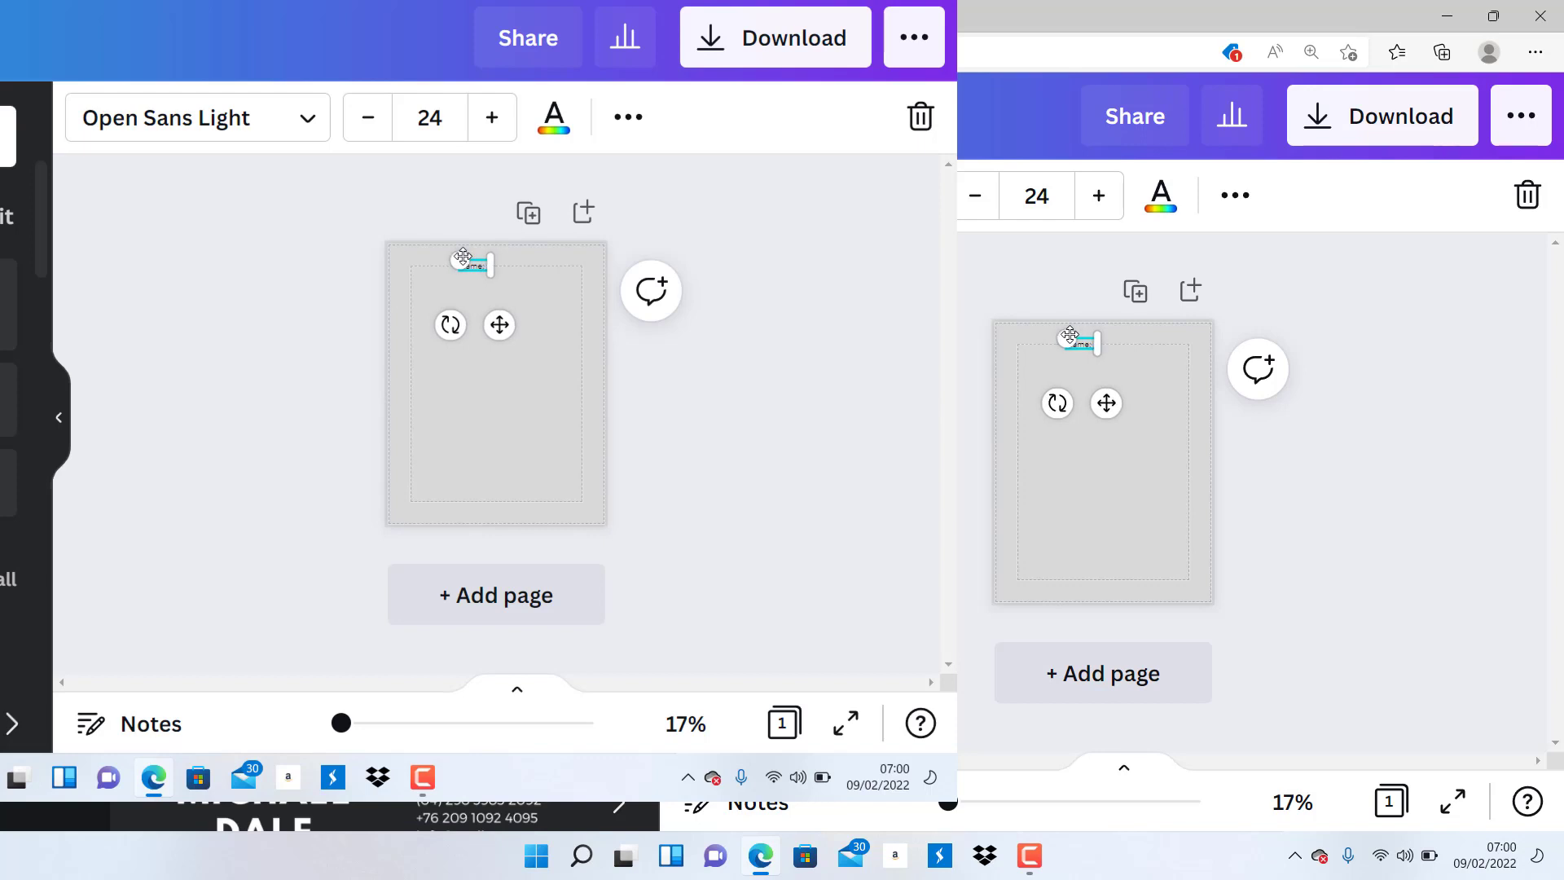
{"action": "type", "text": "name"}
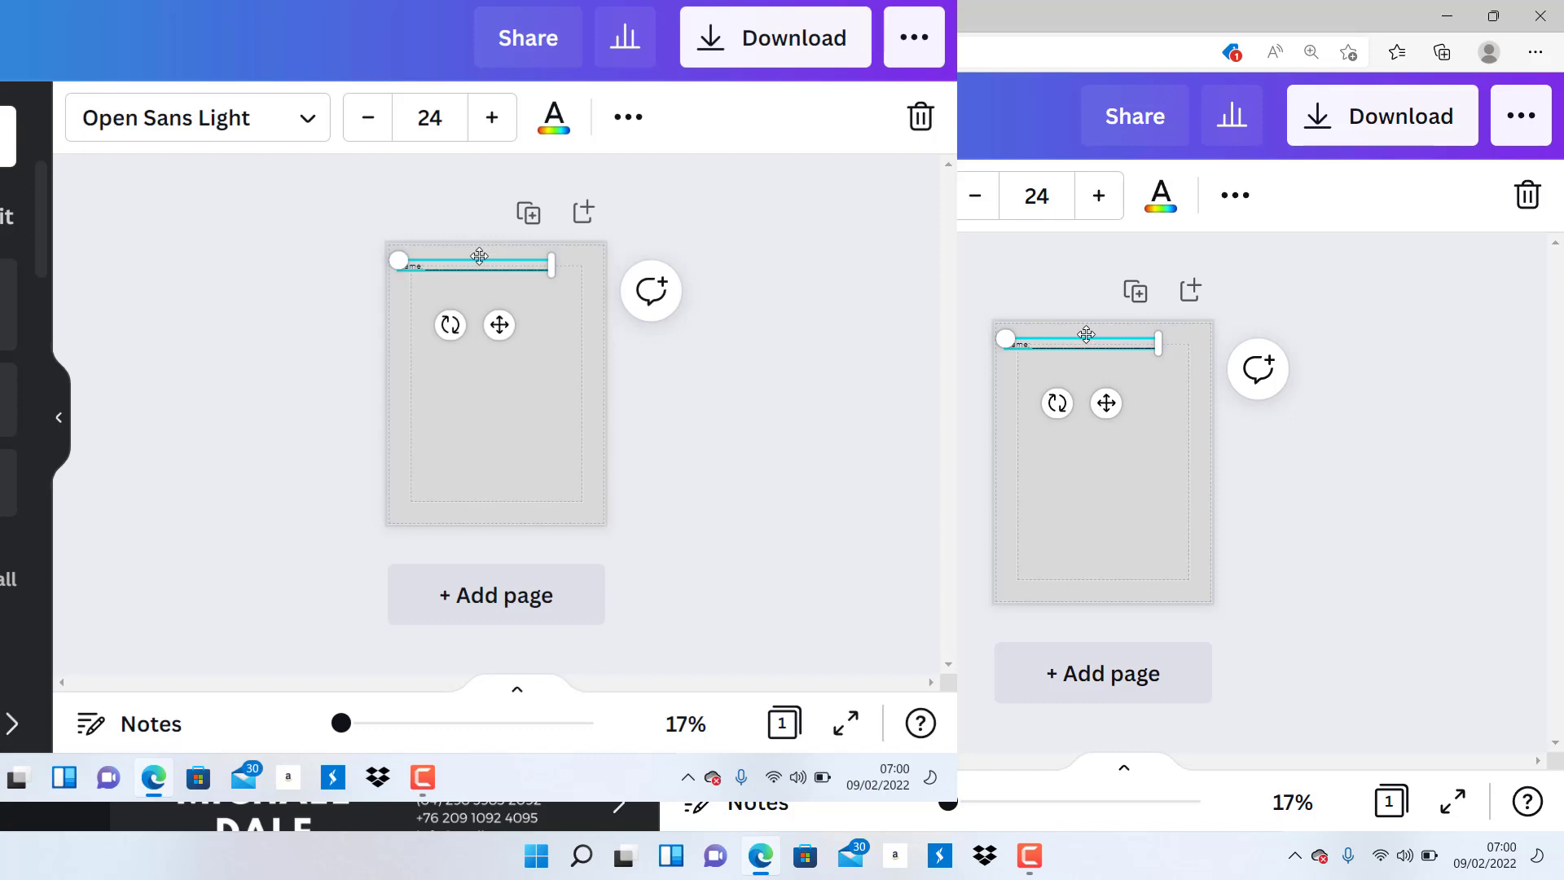
{"action": "left_click_drag", "start_coordinate": [476, 257], "coordinate": [487, 257]}
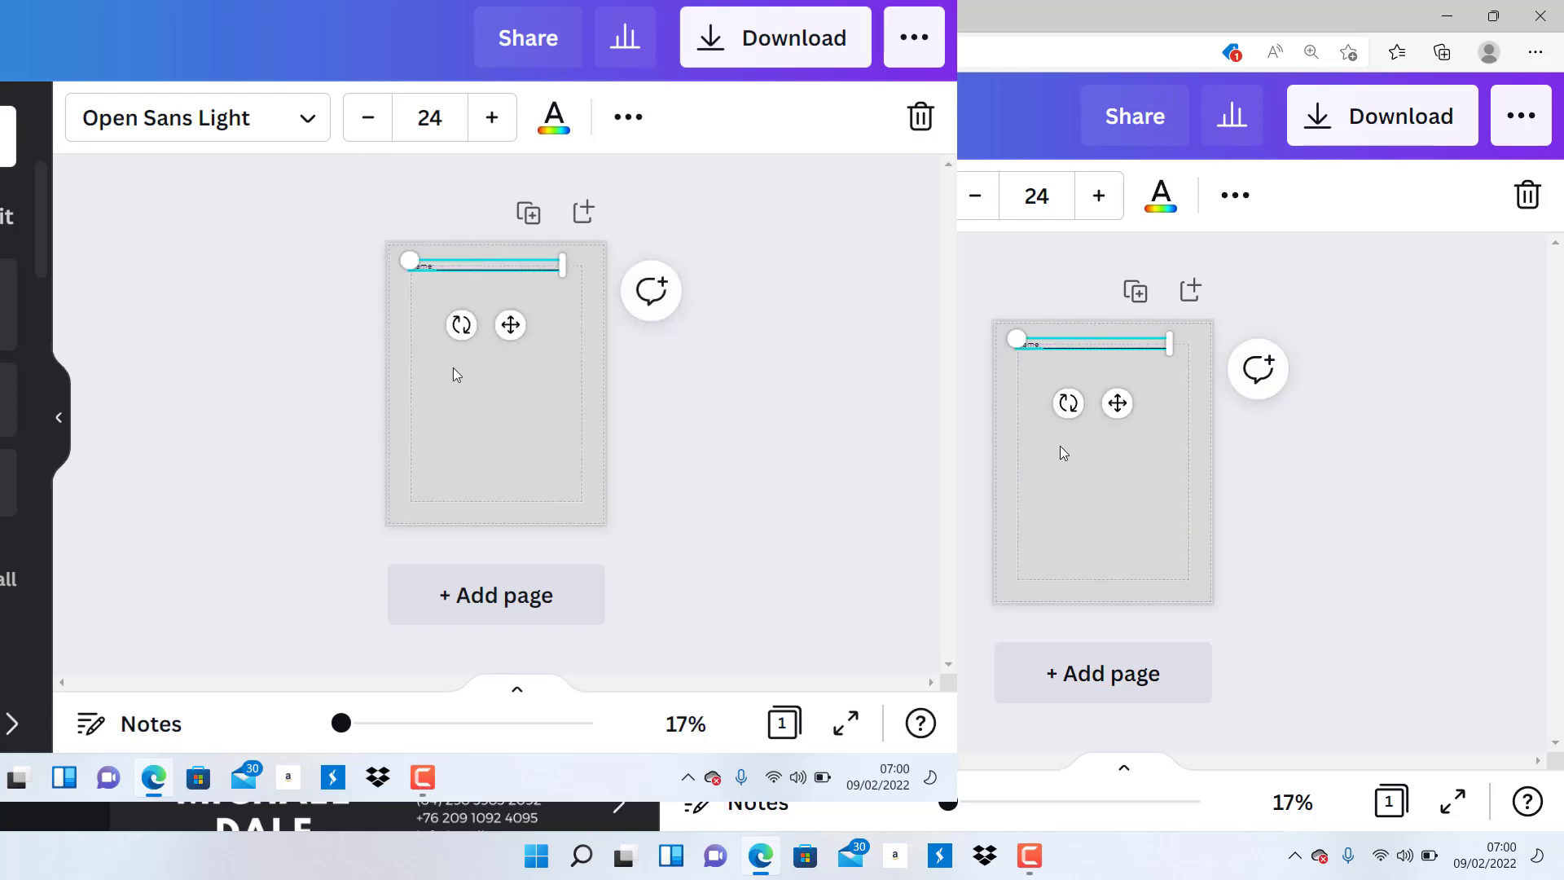
Reduce the font size of the "Name:" line to 18
{"action": "left_click", "coordinate": [1062, 450]}
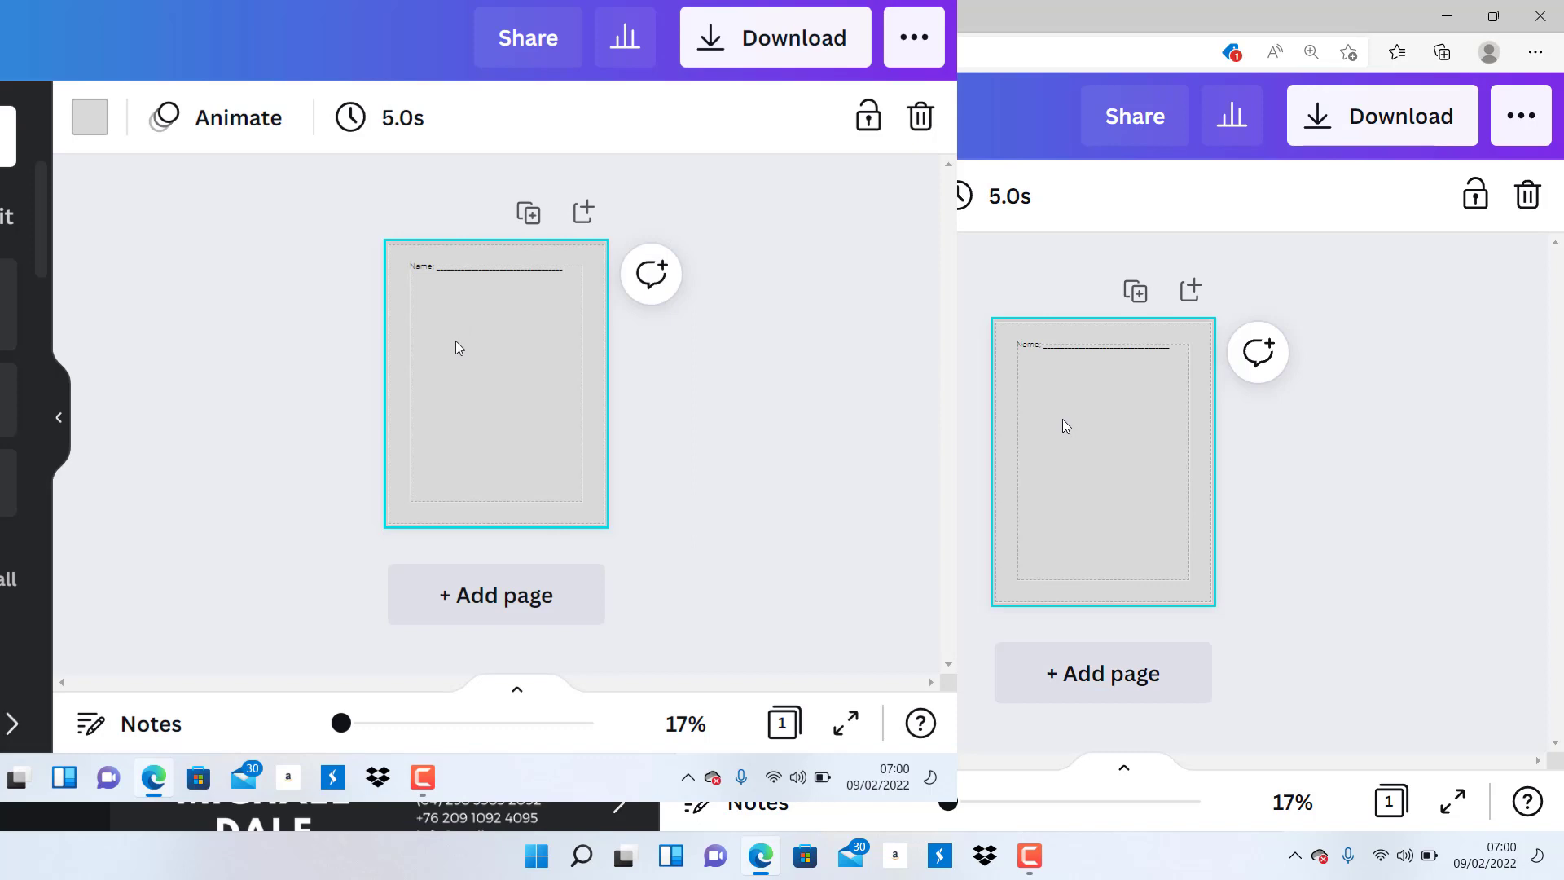
{"action": "left_click", "coordinate": [1039, 345]}
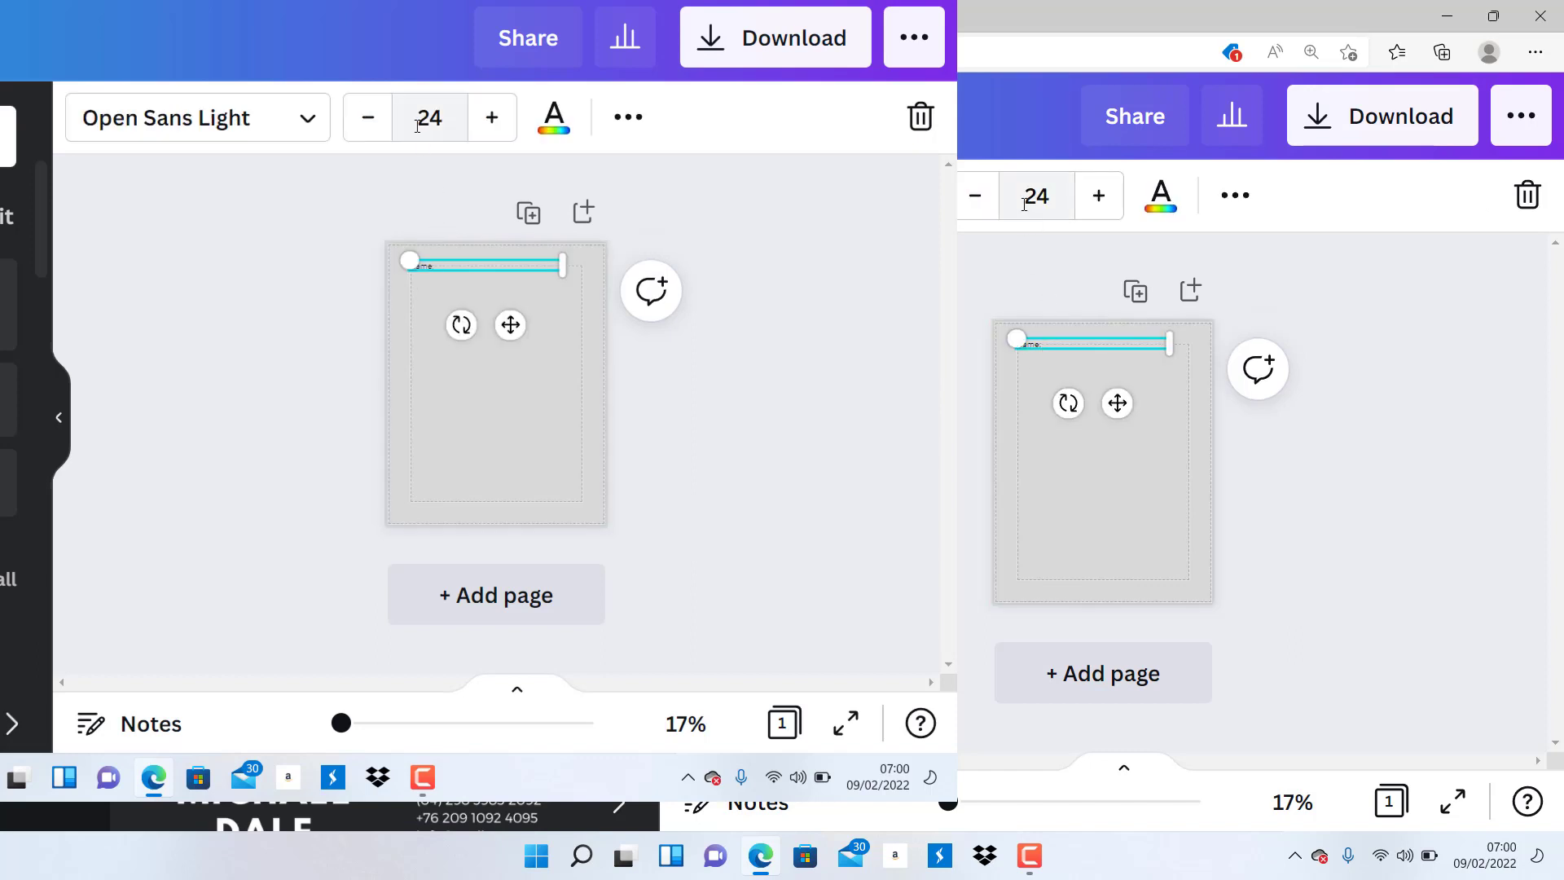
{"action": "left_click", "coordinate": [381, 135]}
{"action": "left_click", "coordinate": [379, 134]}
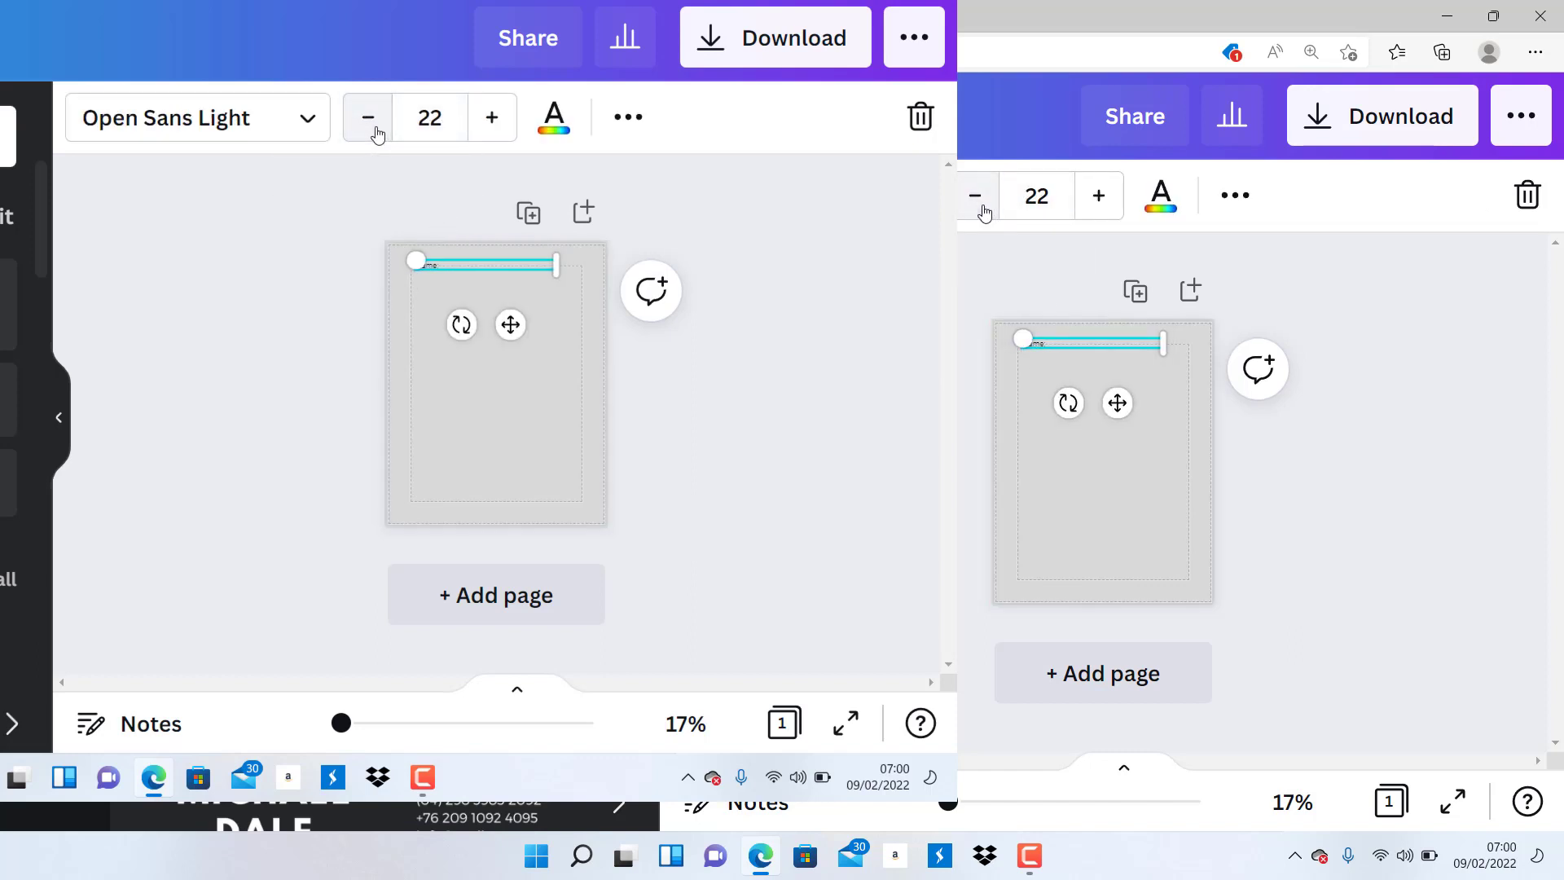
{"action": "left_click", "coordinate": [377, 134]}
{"action": "left_click", "coordinate": [378, 134]}
{"action": "left_click", "coordinate": [377, 134]}
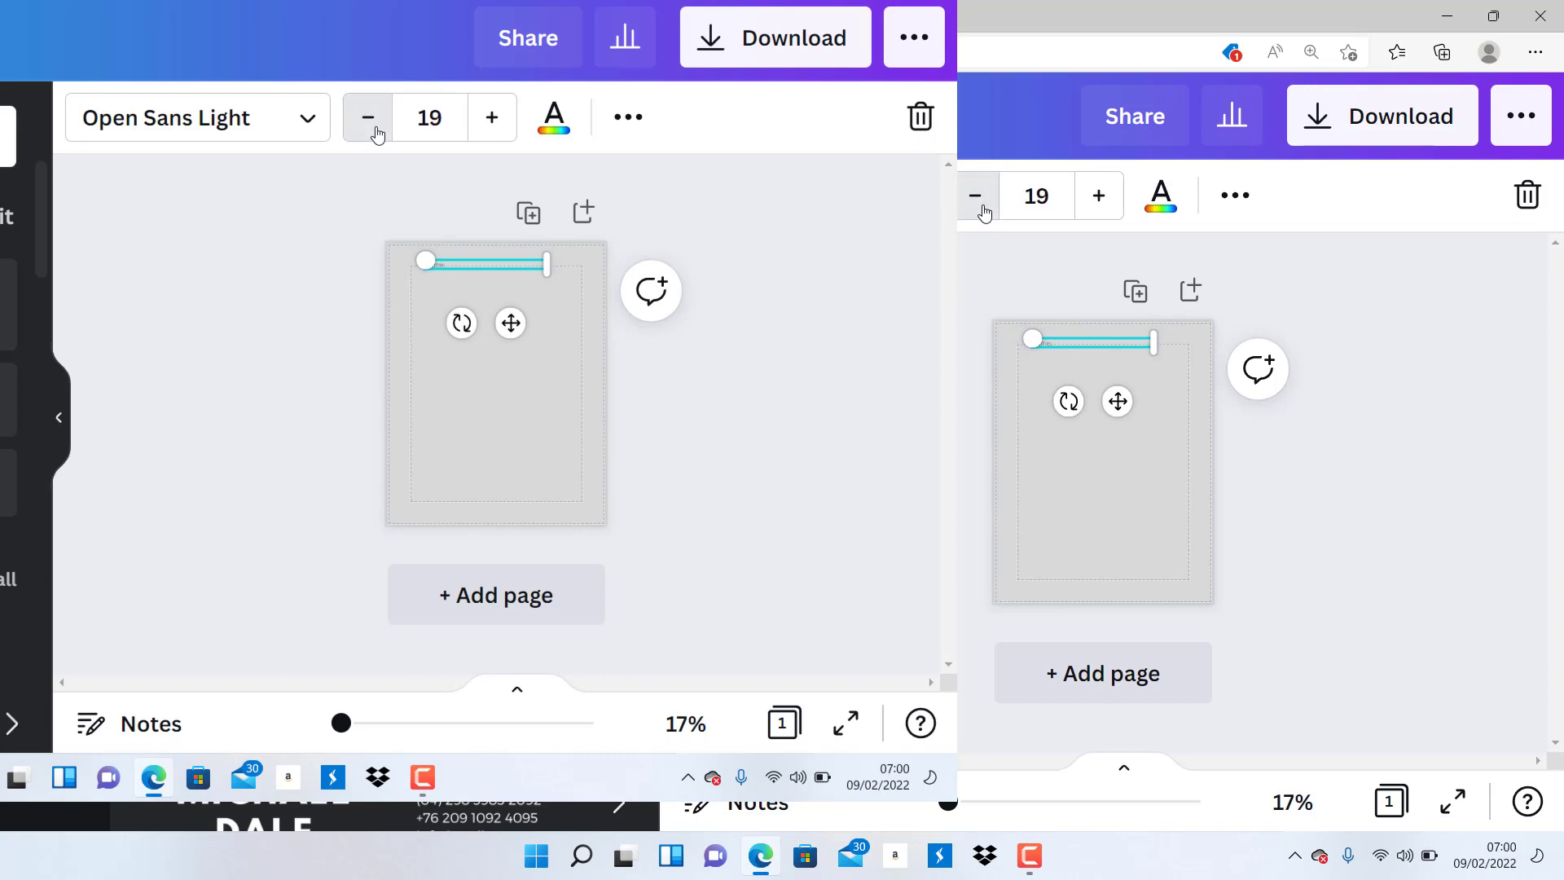
{"action": "left_click", "coordinate": [377, 134]}
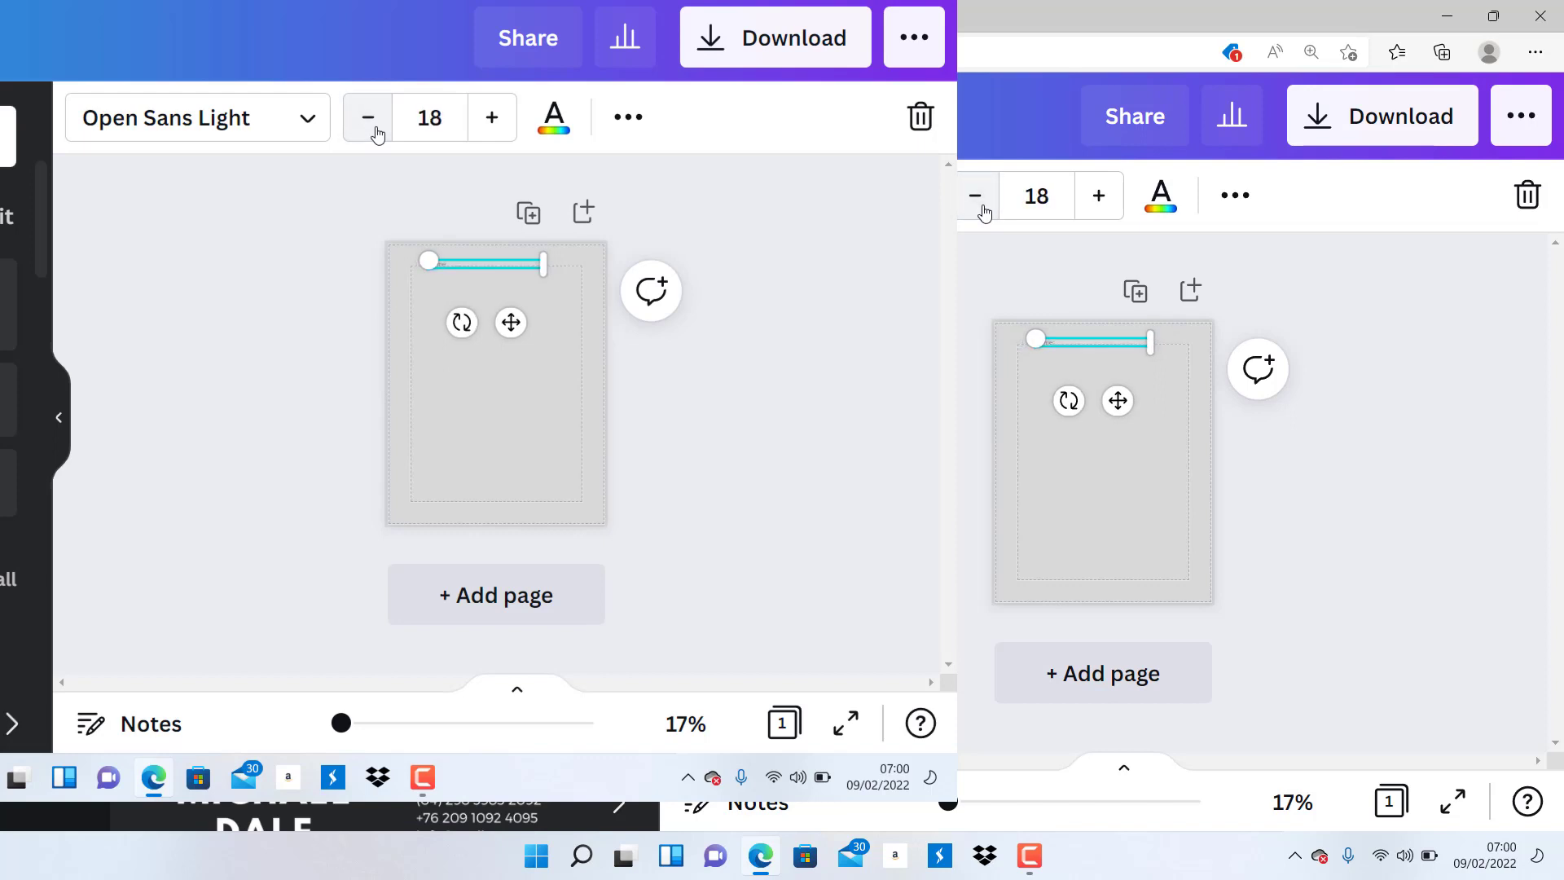
{"action": "left_click", "coordinate": [1171, 421]}
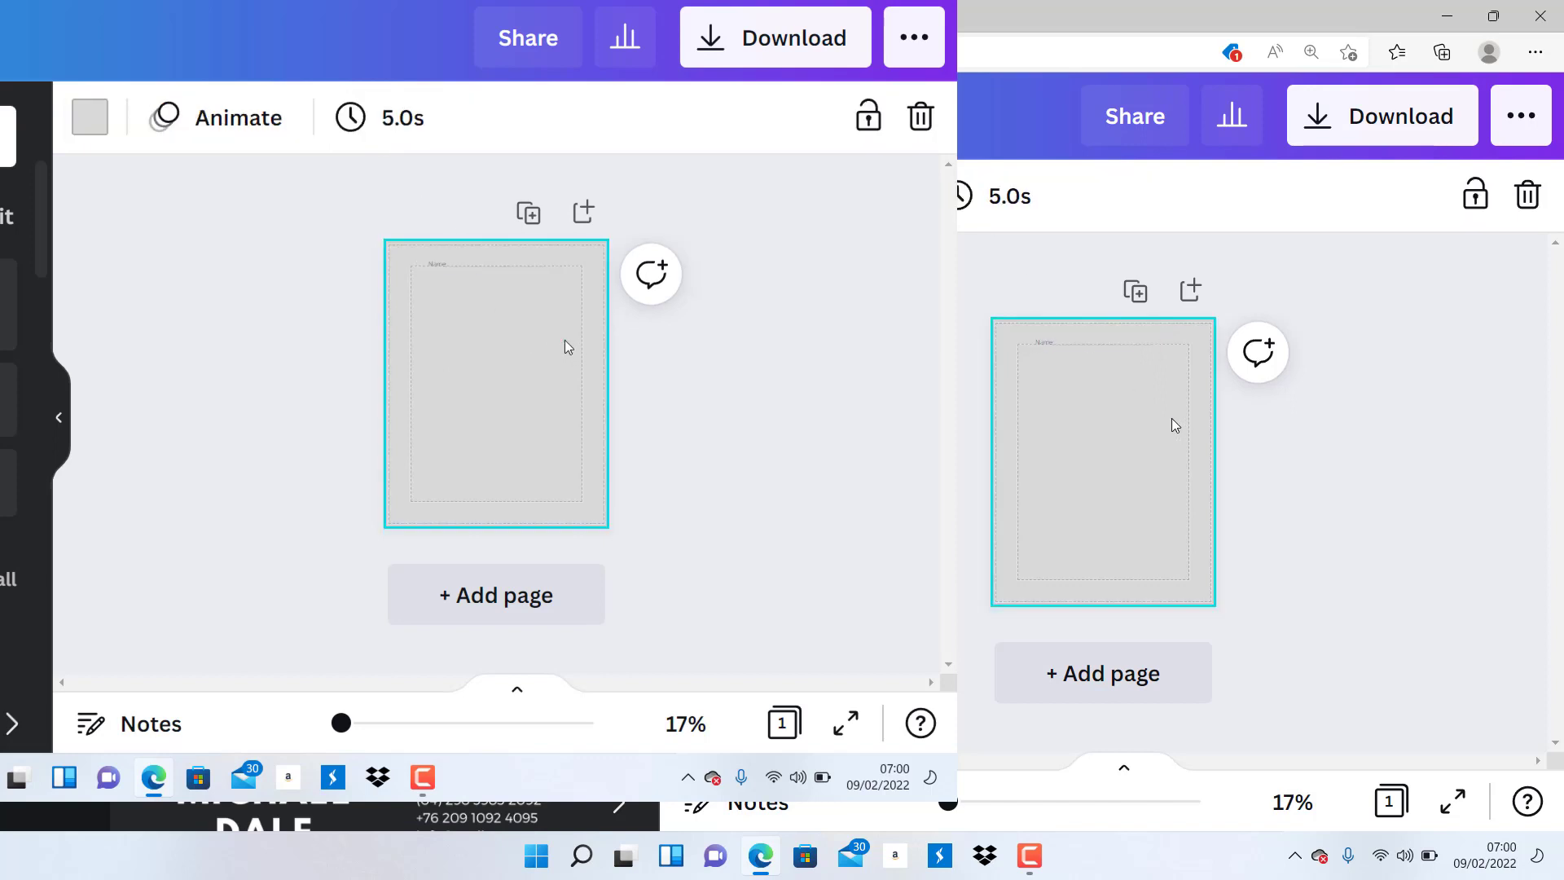
Add a body text box and place it below the "Name:" line
{"action": "left_click", "coordinate": [1093, 340]}
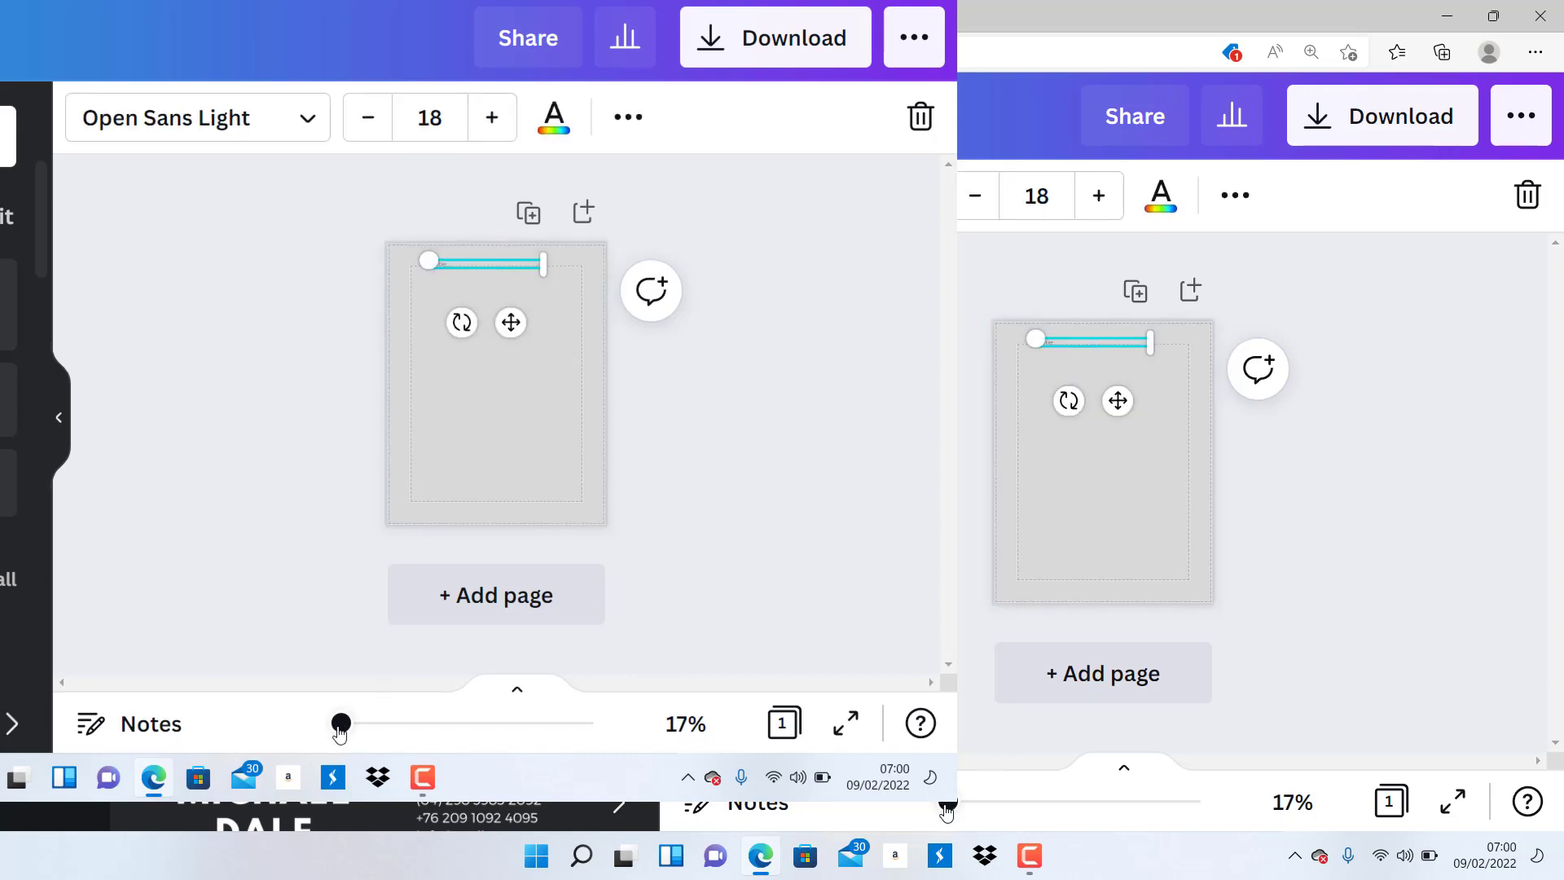
{"action": "left_click_drag", "start_coordinate": [340, 729], "coordinate": [347, 731]}
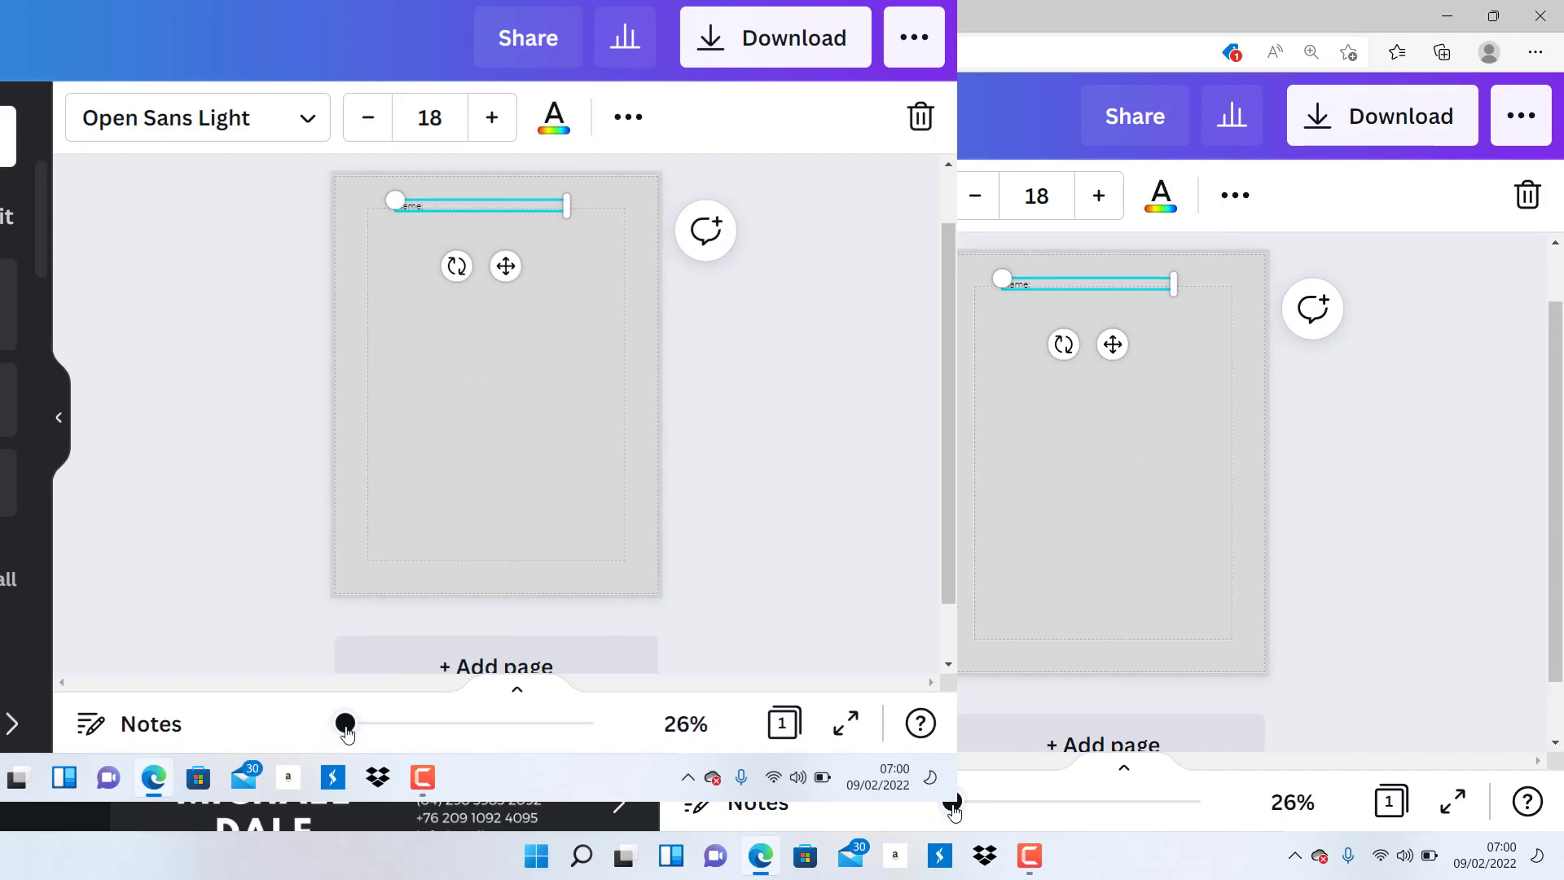
{"action": "left_click", "coordinate": [453, 530]}
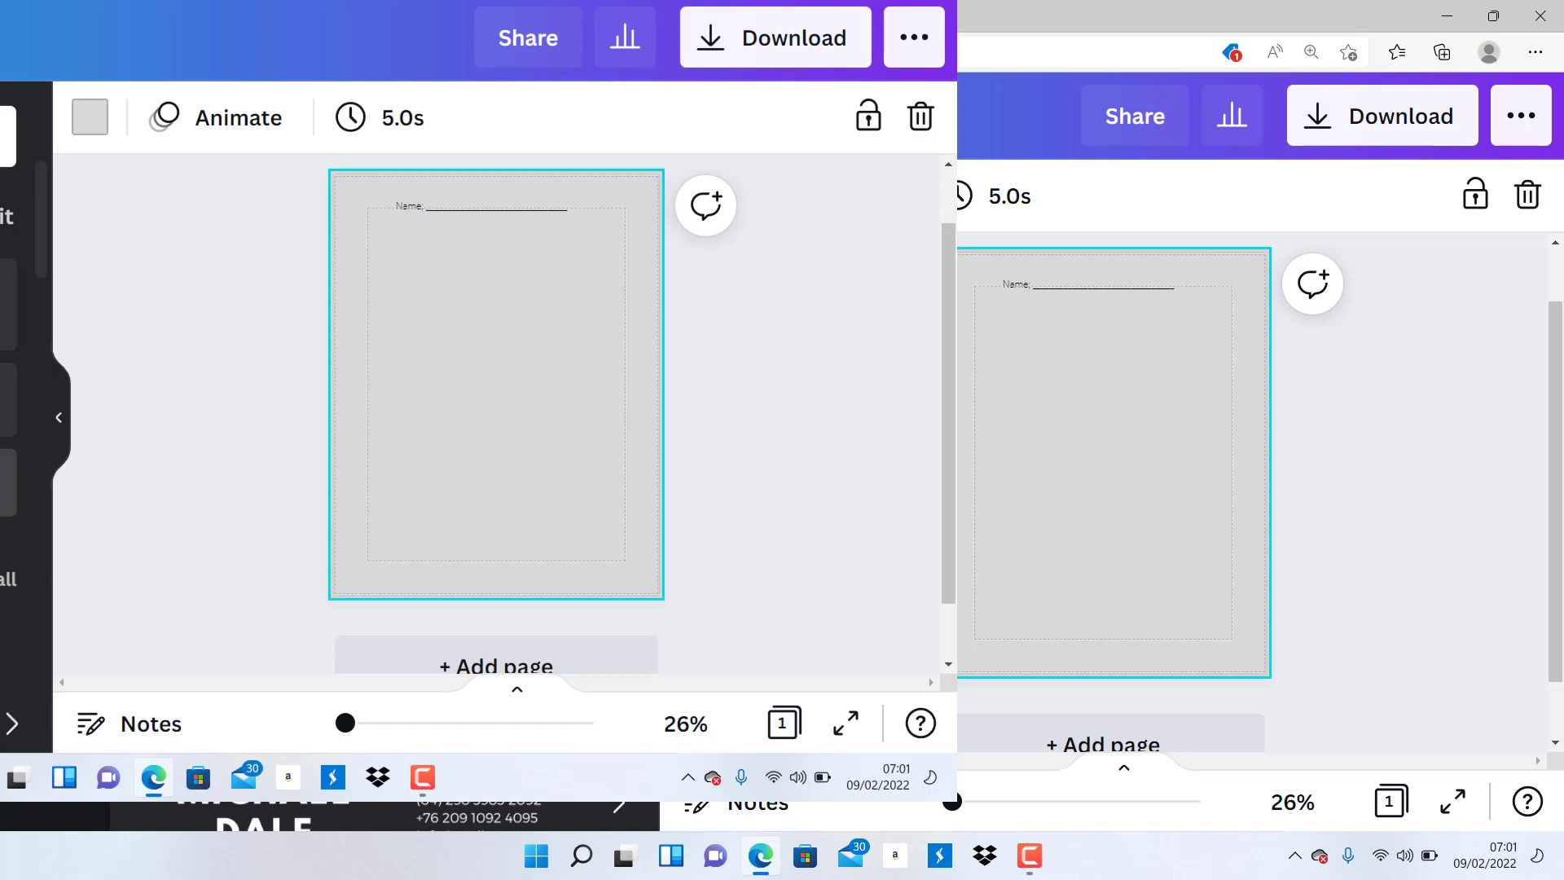
{"action": "key", "text": "t"}
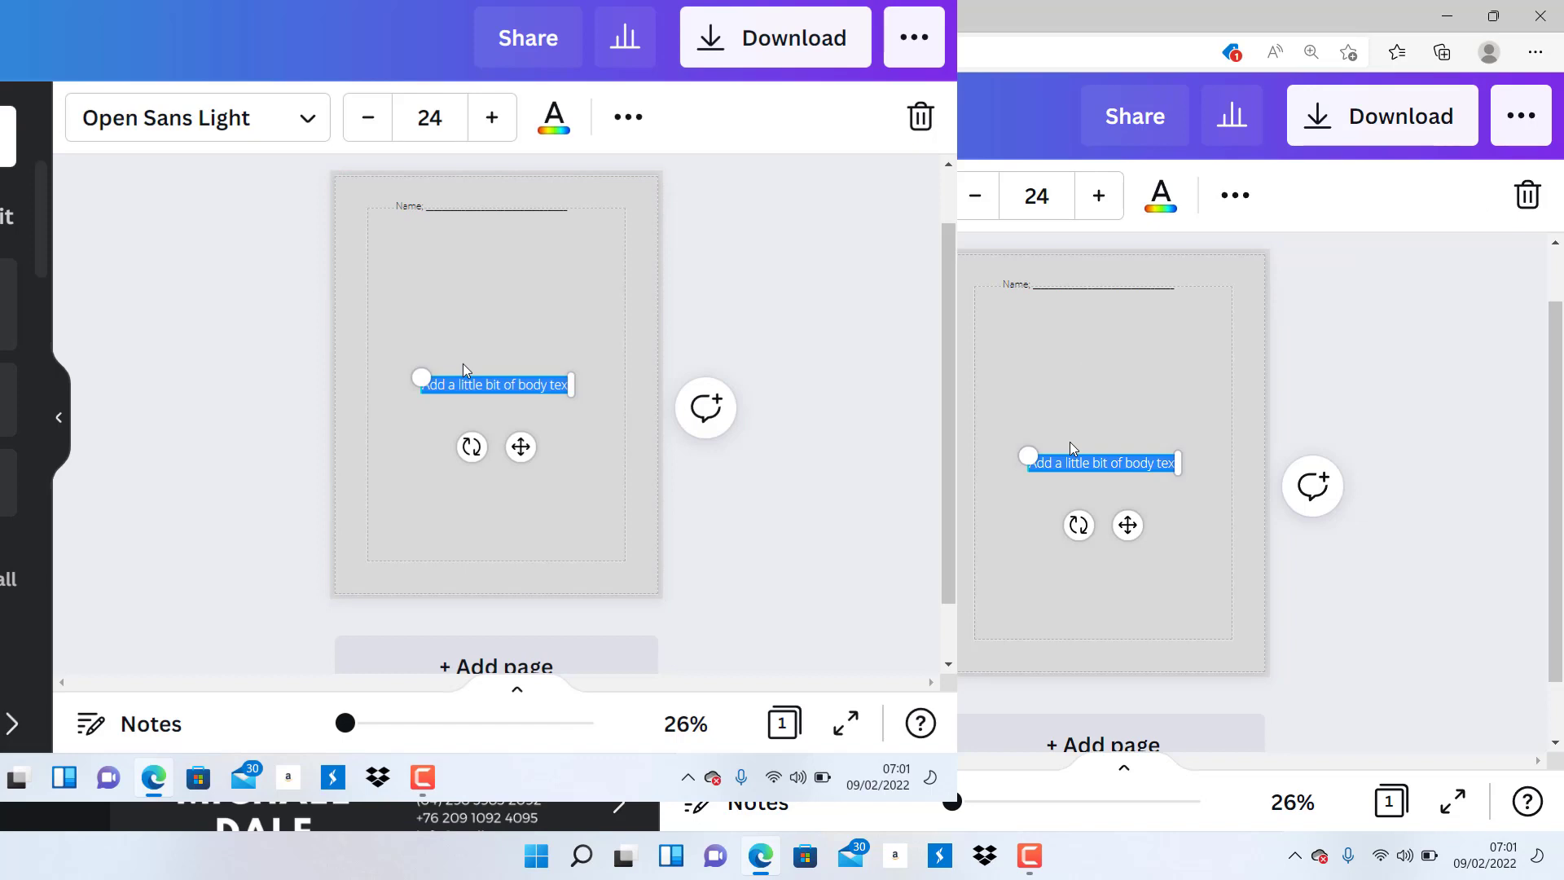
{"action": "left_click_drag", "start_coordinate": [1069, 441], "coordinate": [1049, 343]}
{"action": "left_click", "coordinate": [1089, 462]}
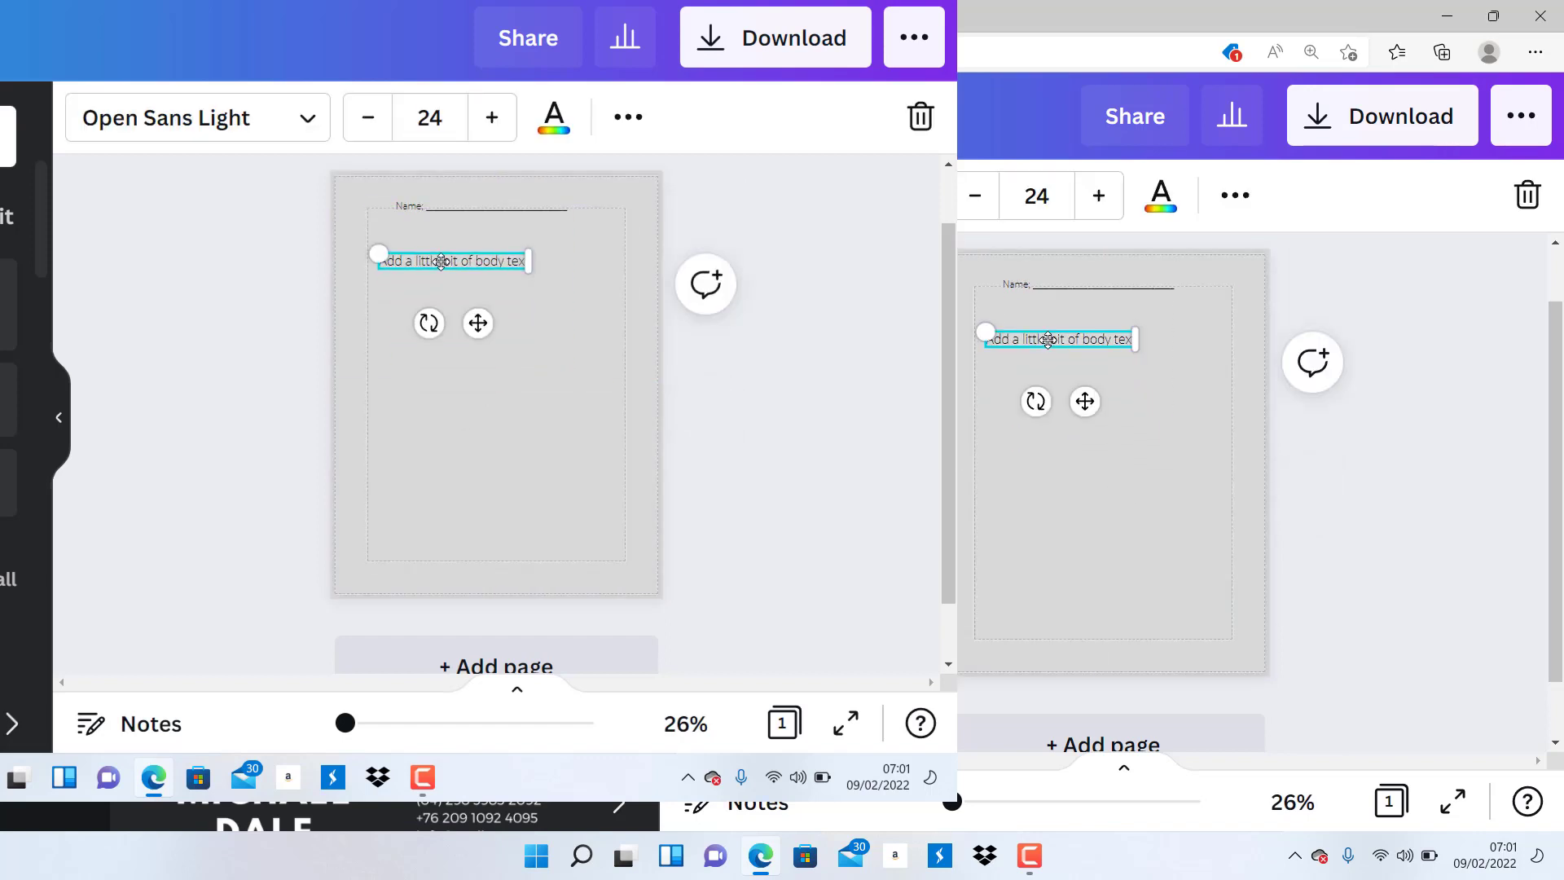
Replace the placeholder body text with "1." and move it to the page's left margin below the "Name:" line
{"action": "left_click", "coordinate": [1051, 343]}
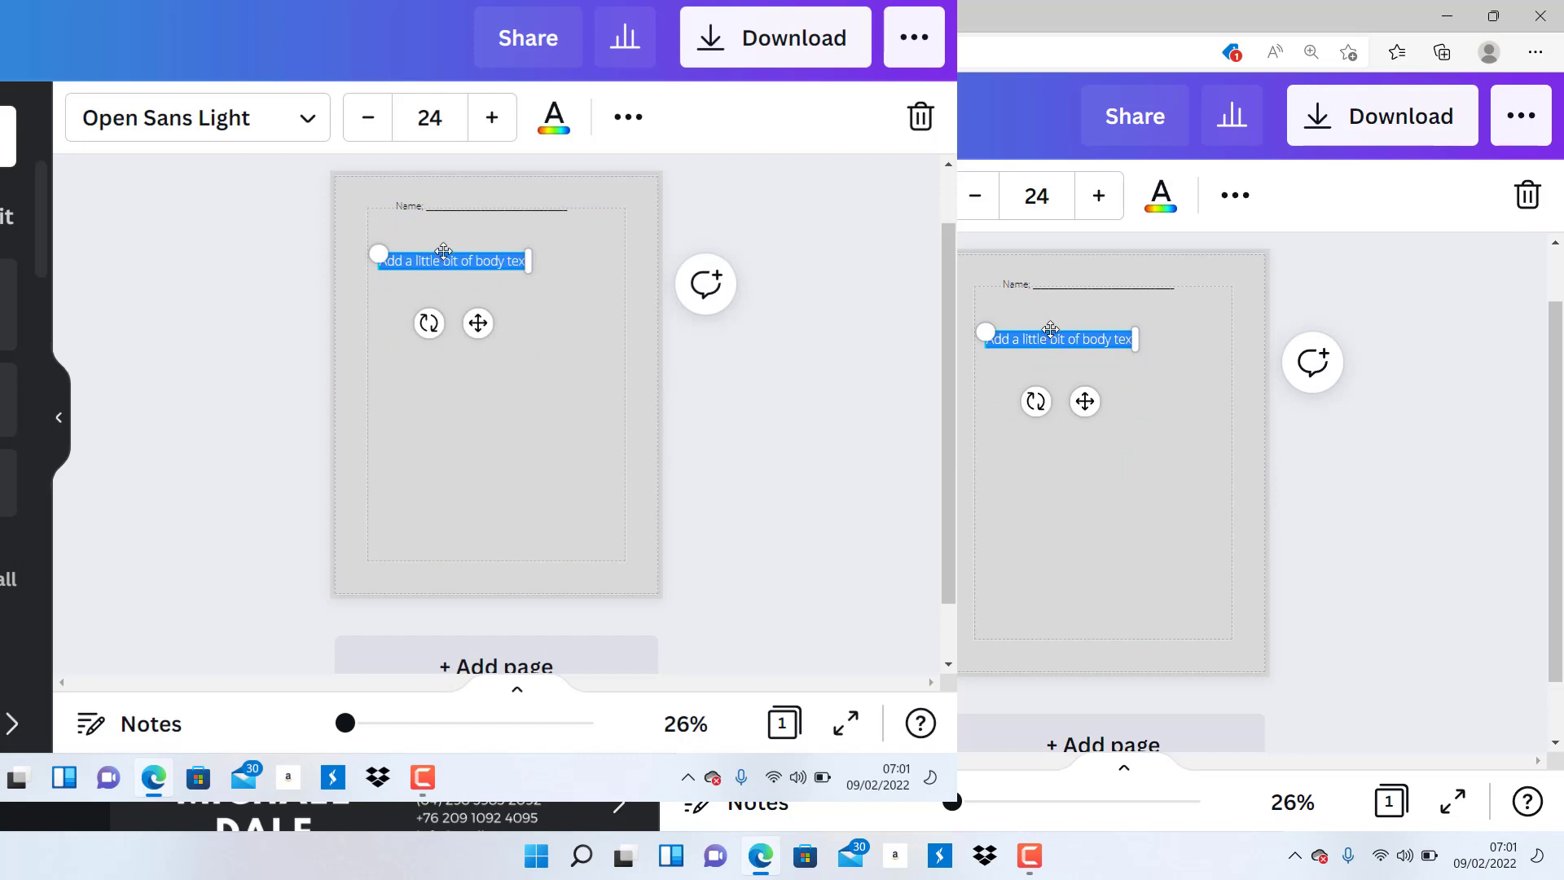
{"action": "left_click", "coordinate": [1051, 330]}
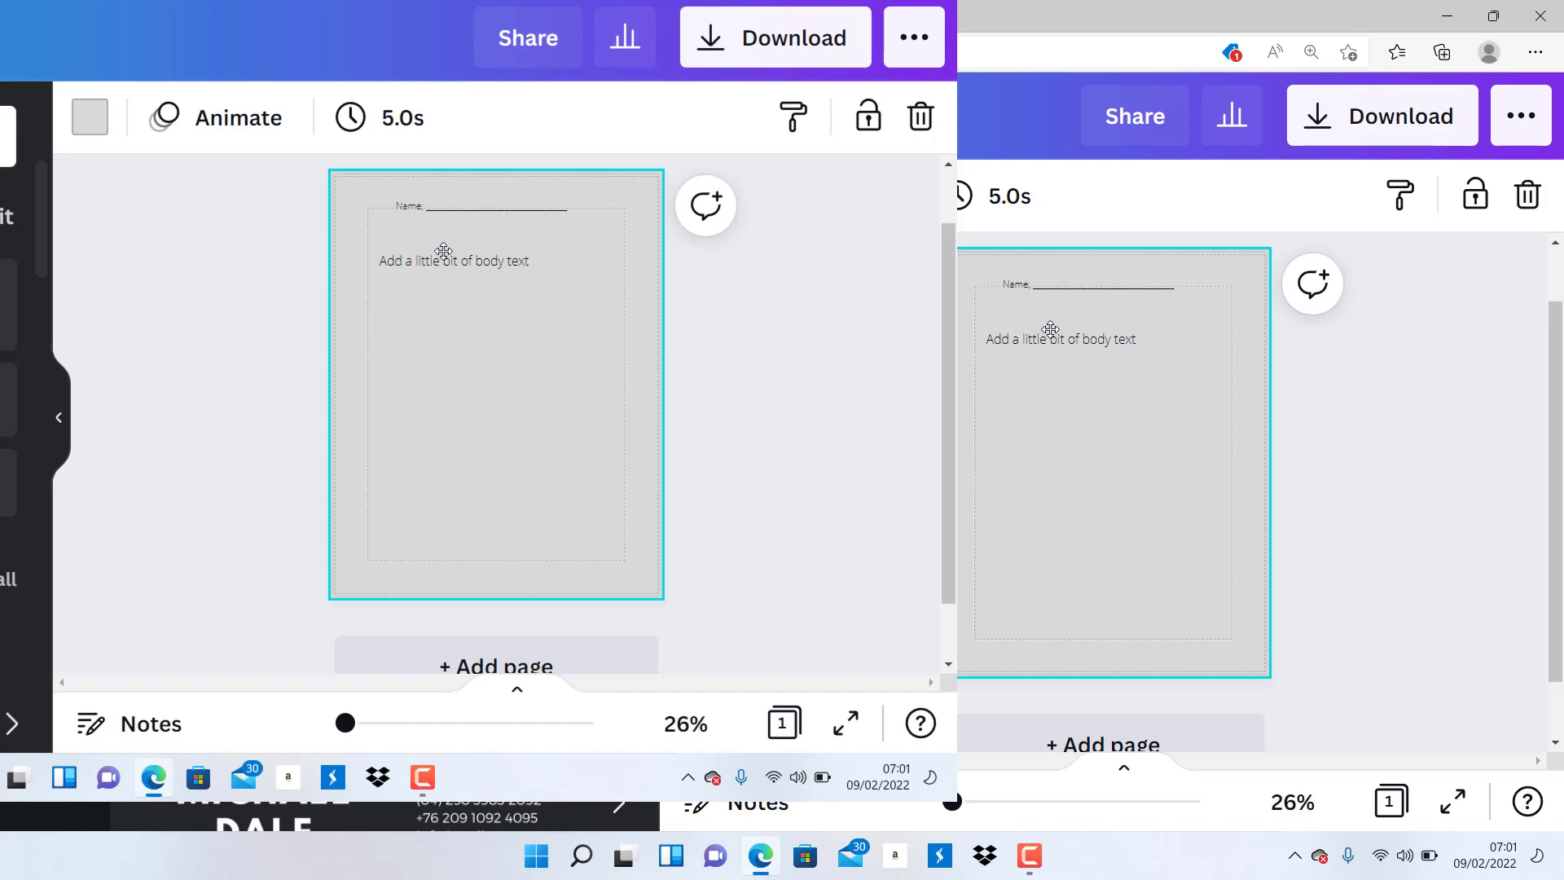
{"action": "double_click", "coordinate": [1051, 334]}
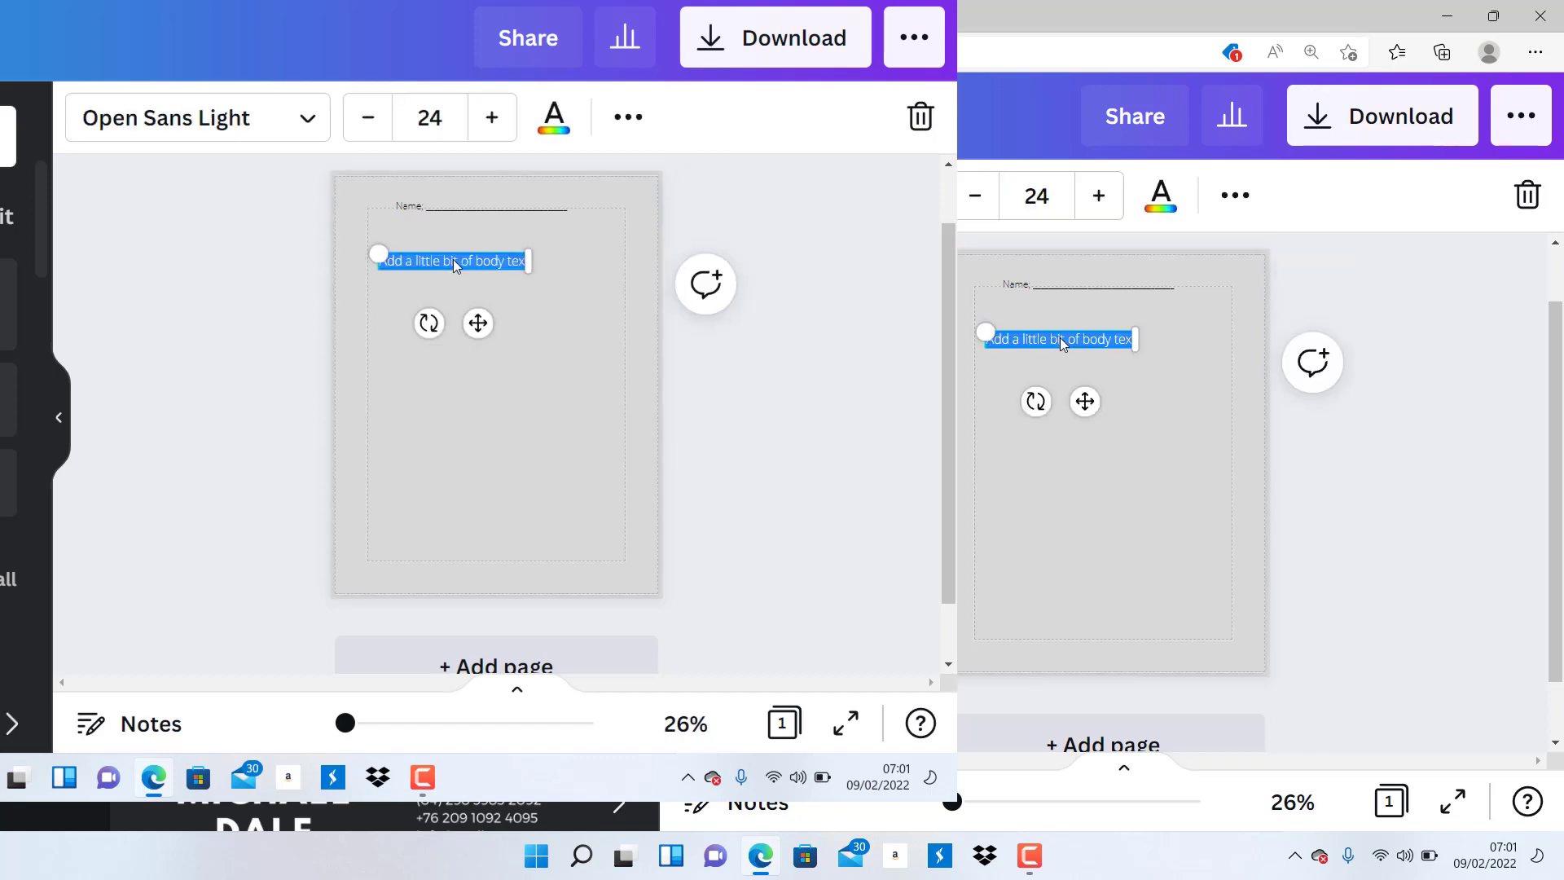
{"action": "key", "text": "BackSpace"}
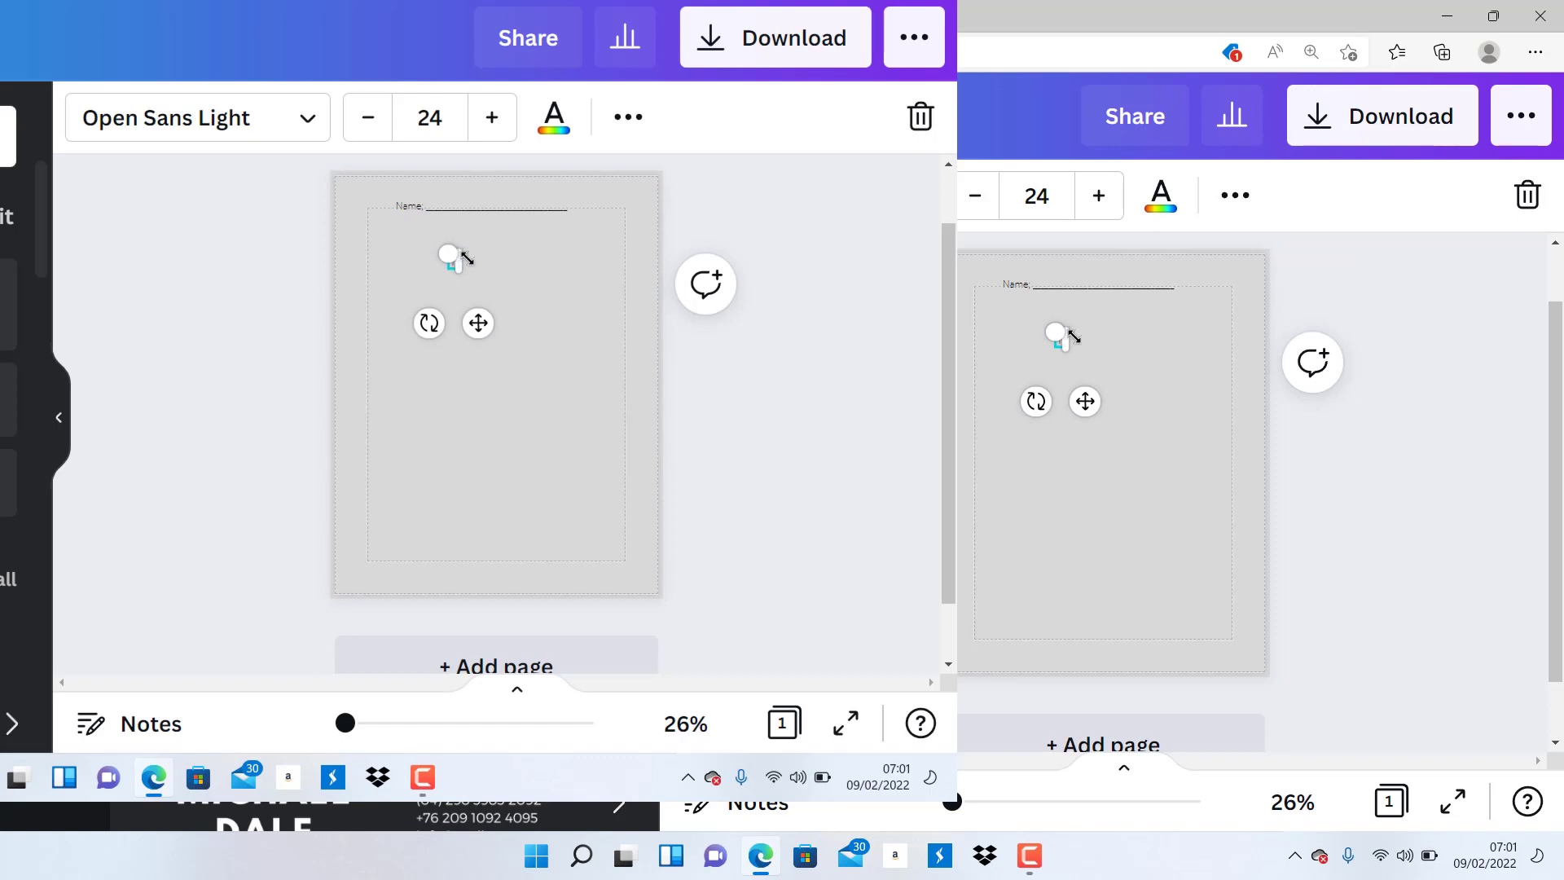
{"action": "left_click", "coordinate": [1149, 365]}
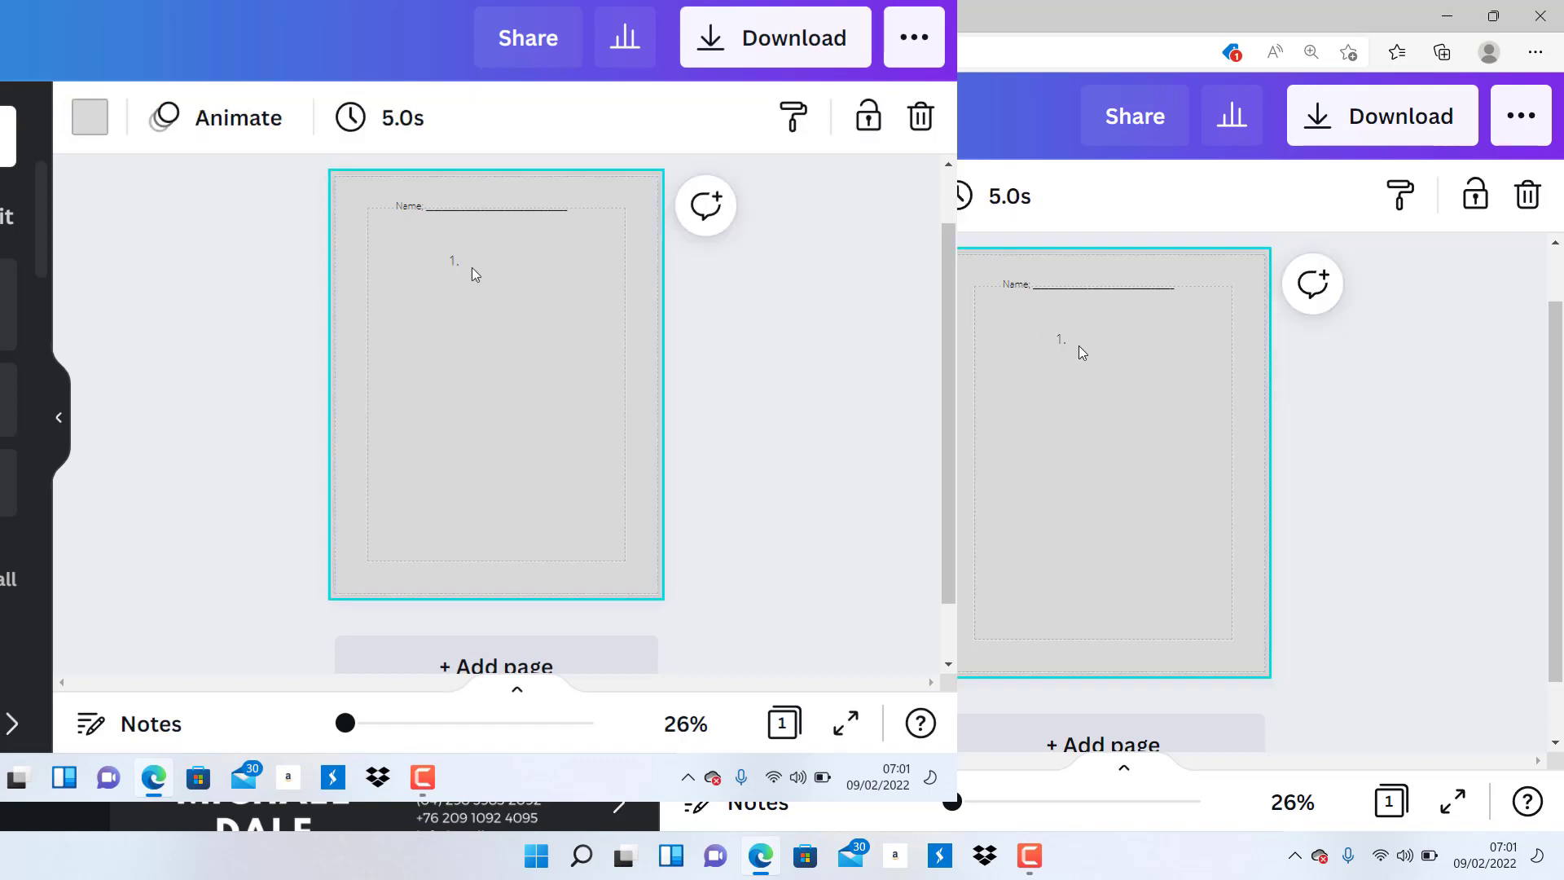
{"action": "left_click", "coordinate": [1059, 340]}
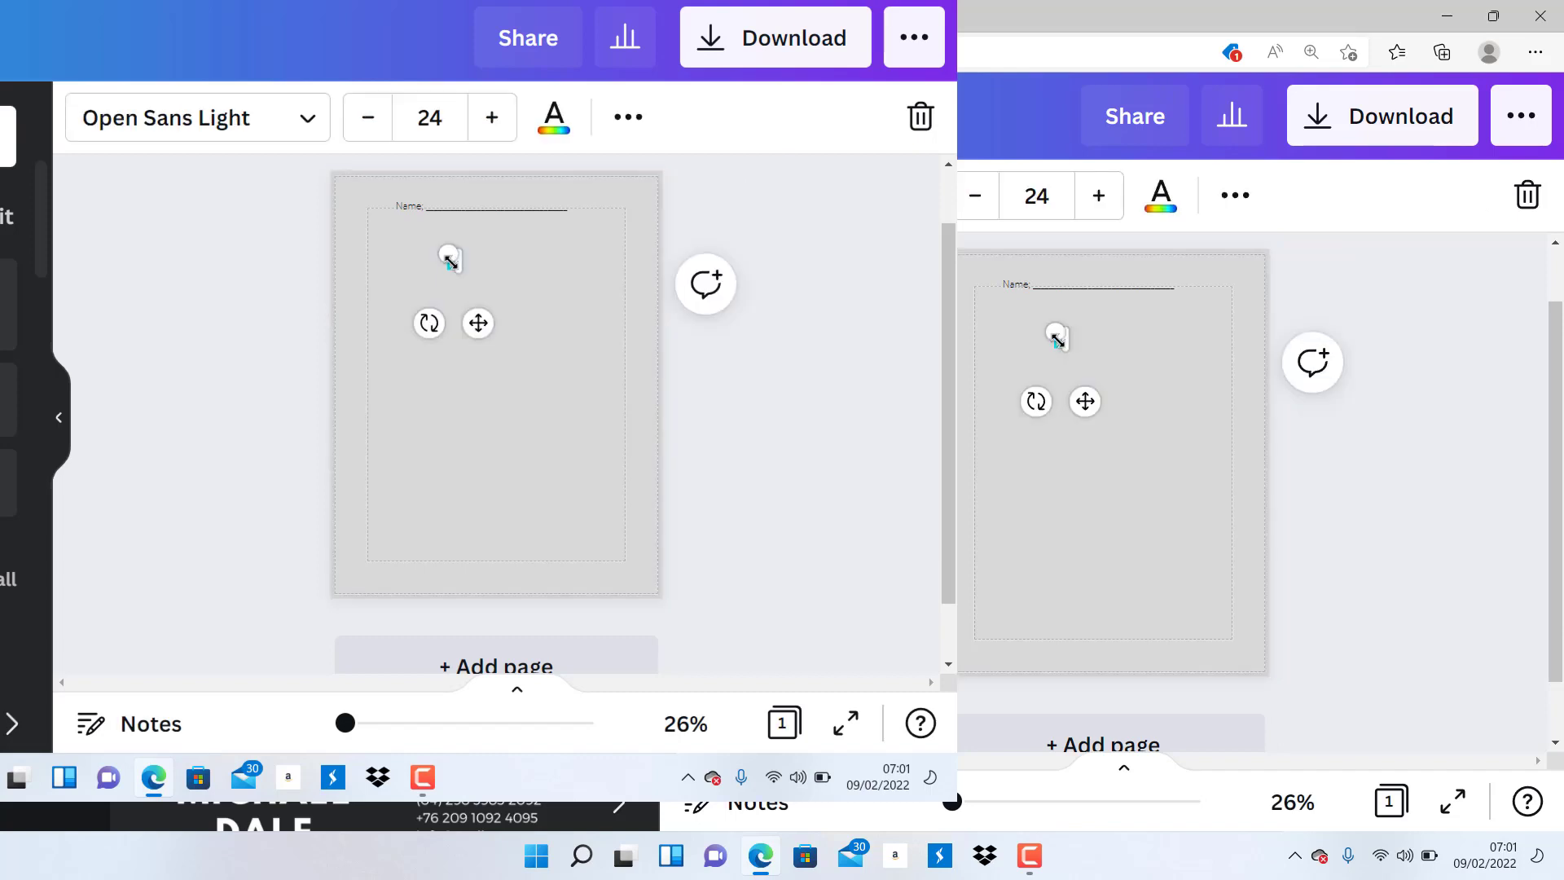
{"action": "left_click_drag", "start_coordinate": [1055, 339], "coordinate": [982, 324]}
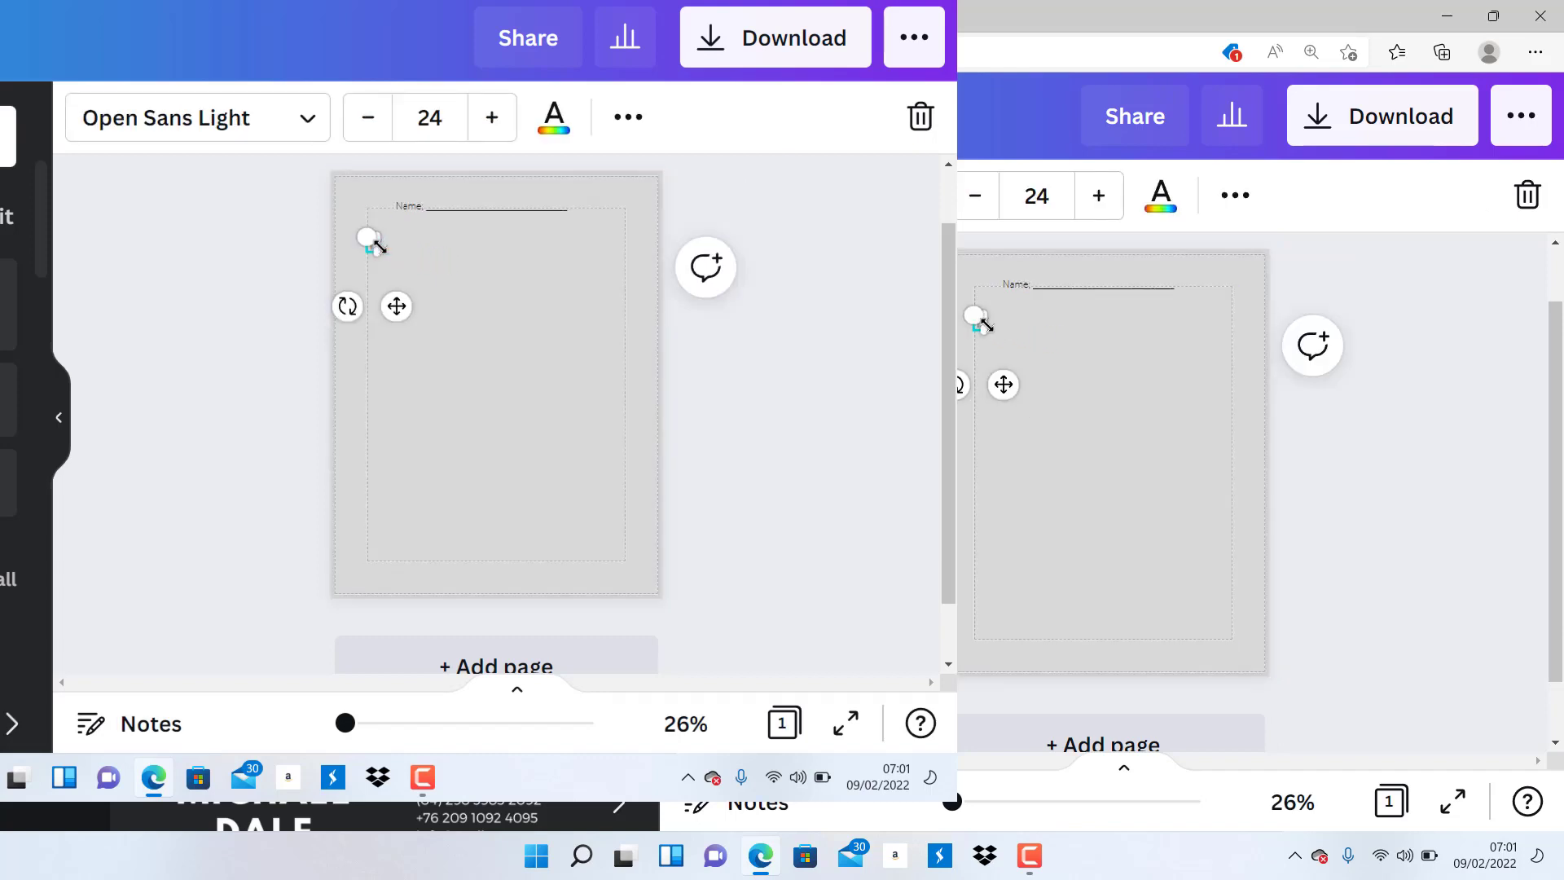
{"action": "left_click", "coordinate": [1129, 382]}
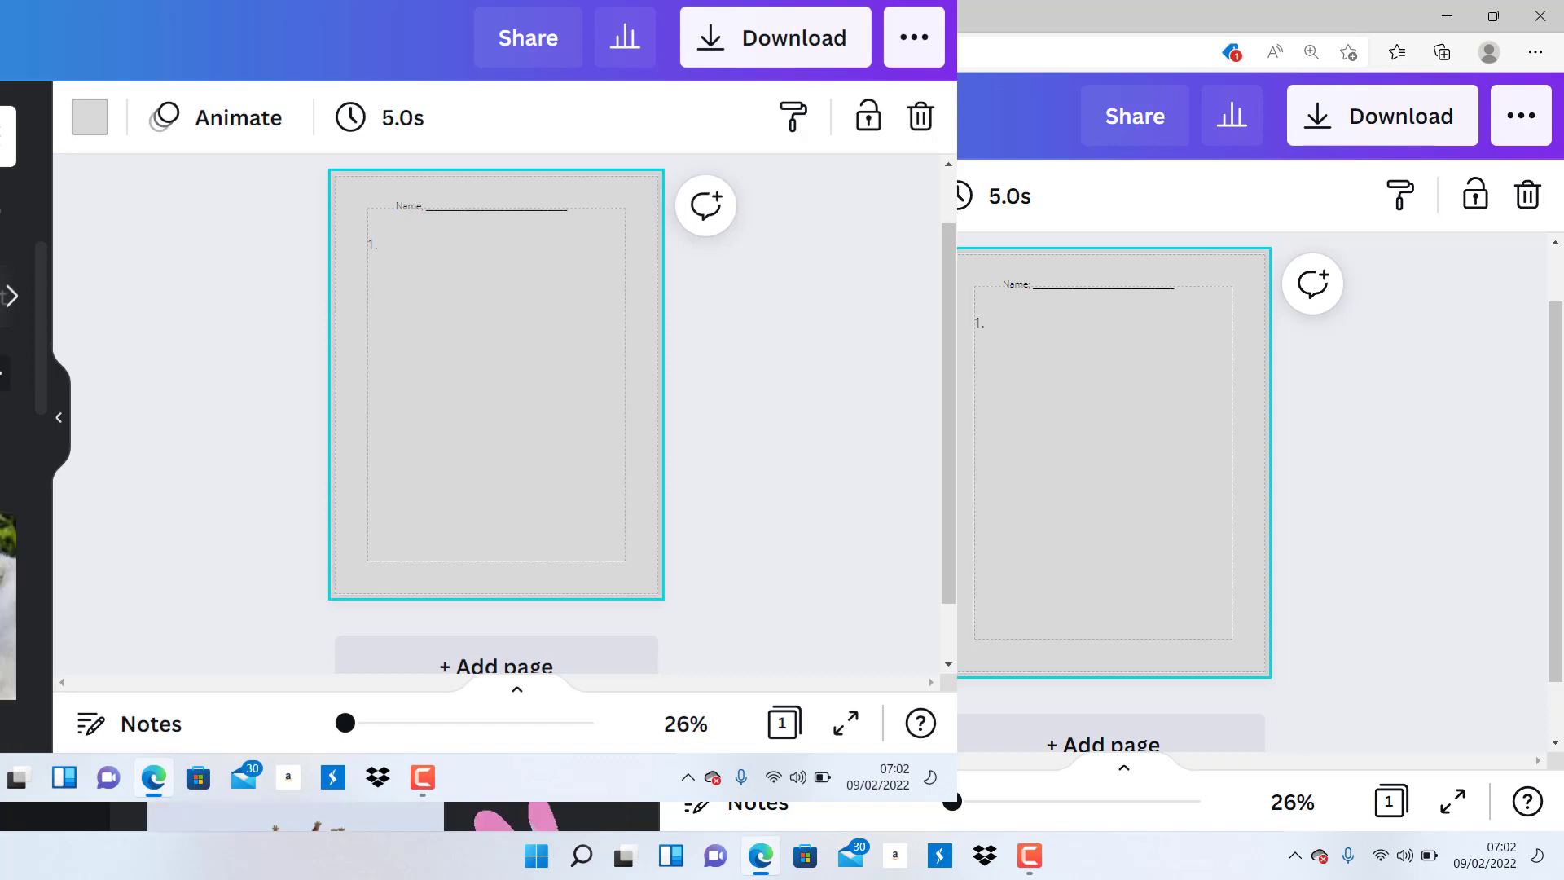
Add the hanging monkey graphic from the elements library and shrink it to a small picture beside "1."
{"action": "left_click_drag", "start_coordinate": [38, 291], "coordinate": [53, 575]}
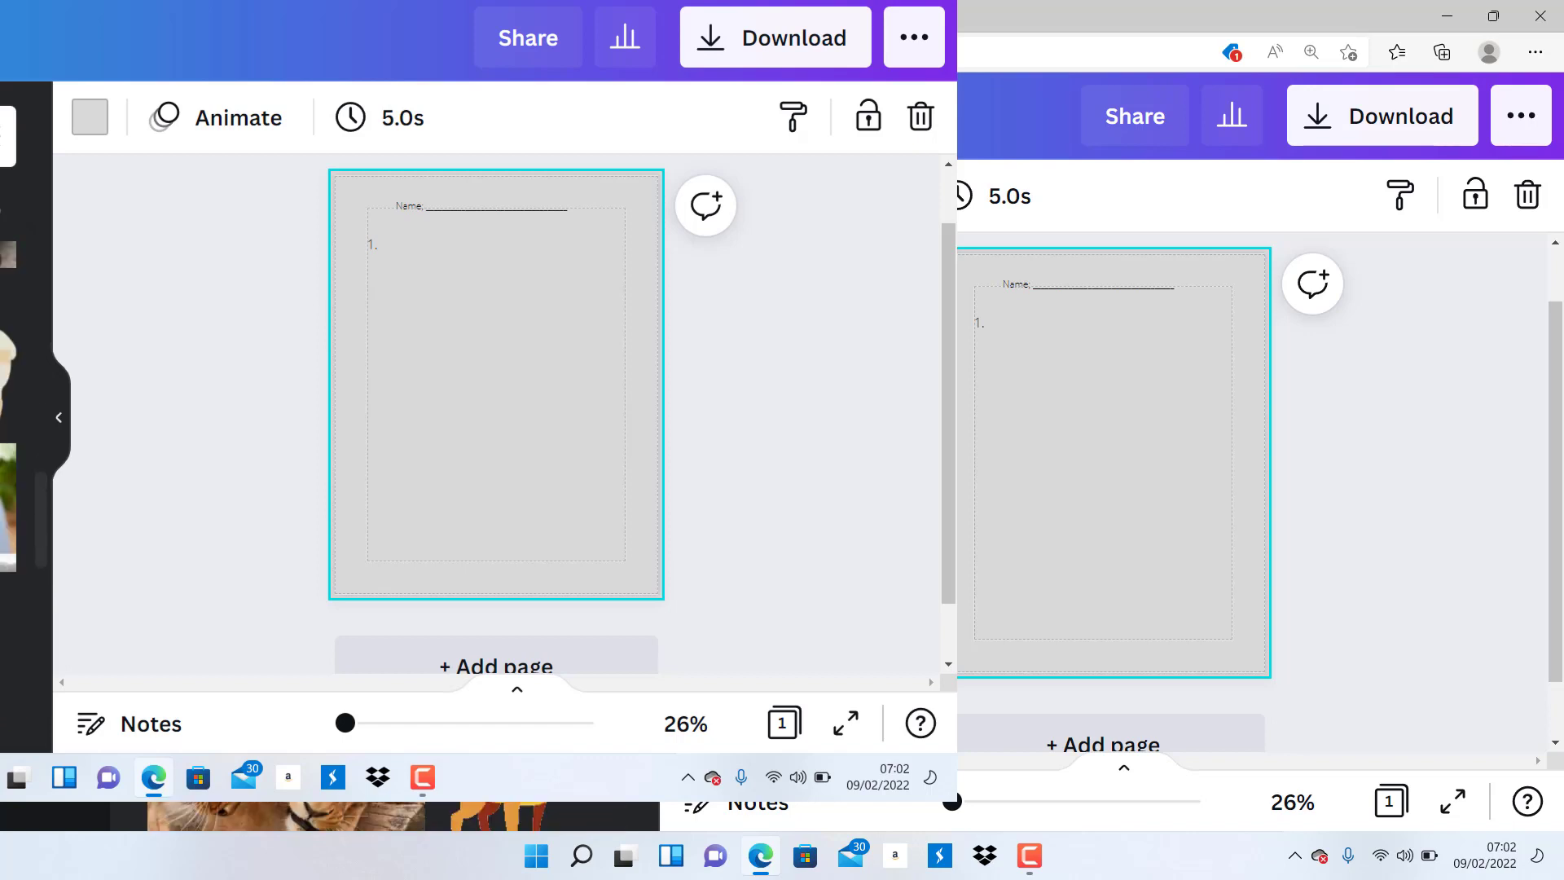
{"action": "scroll", "coordinate": [17, 407], "scroll_direction": "down", "scroll_amount": 3}
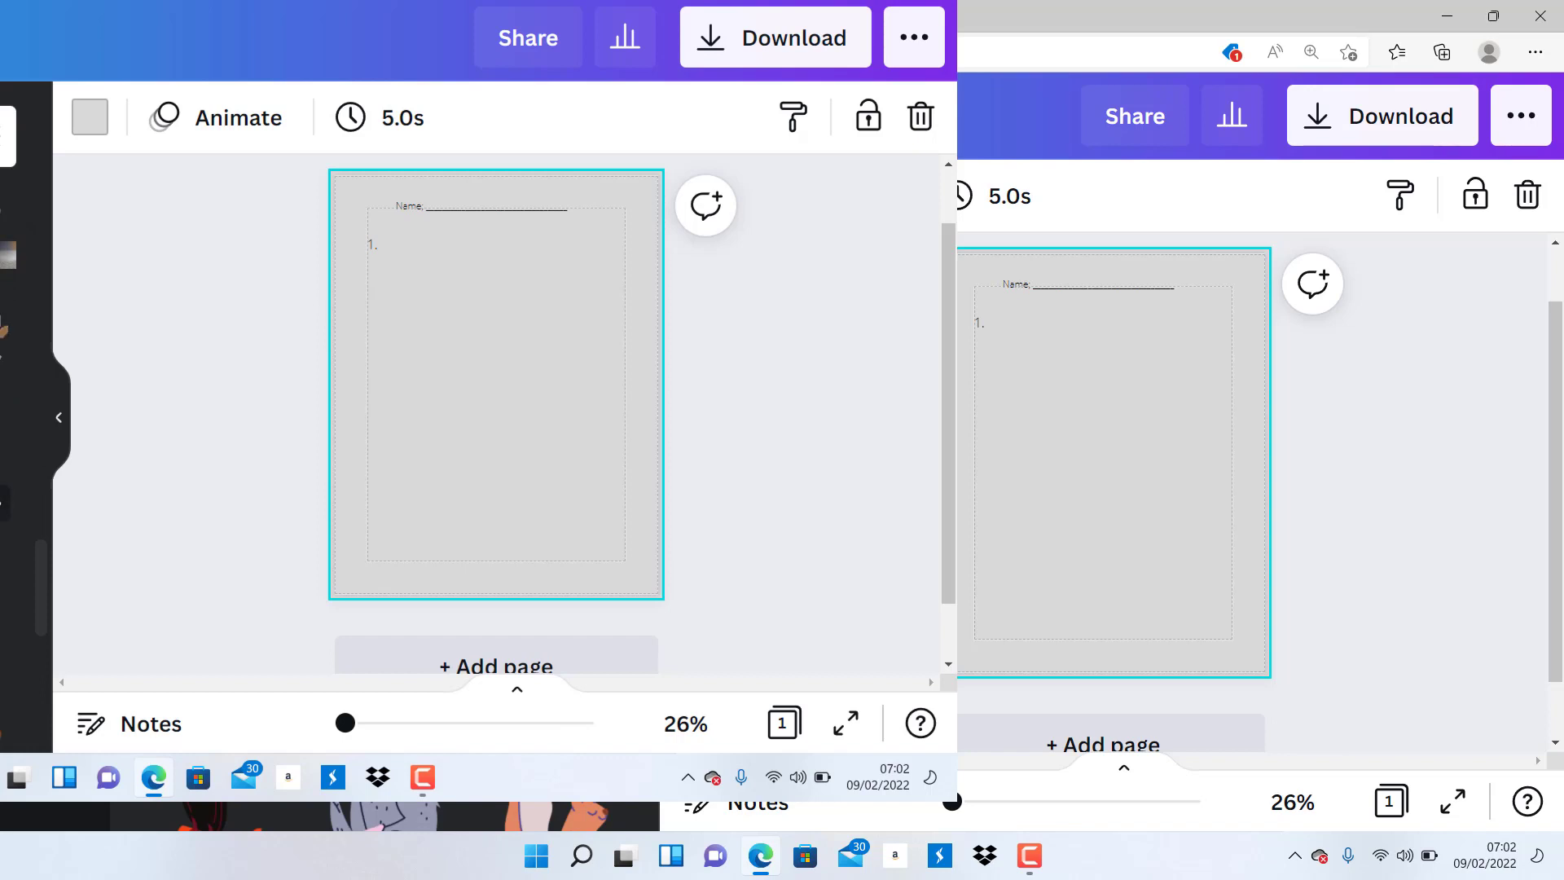
{"action": "left_click", "coordinate": [9, 383]}
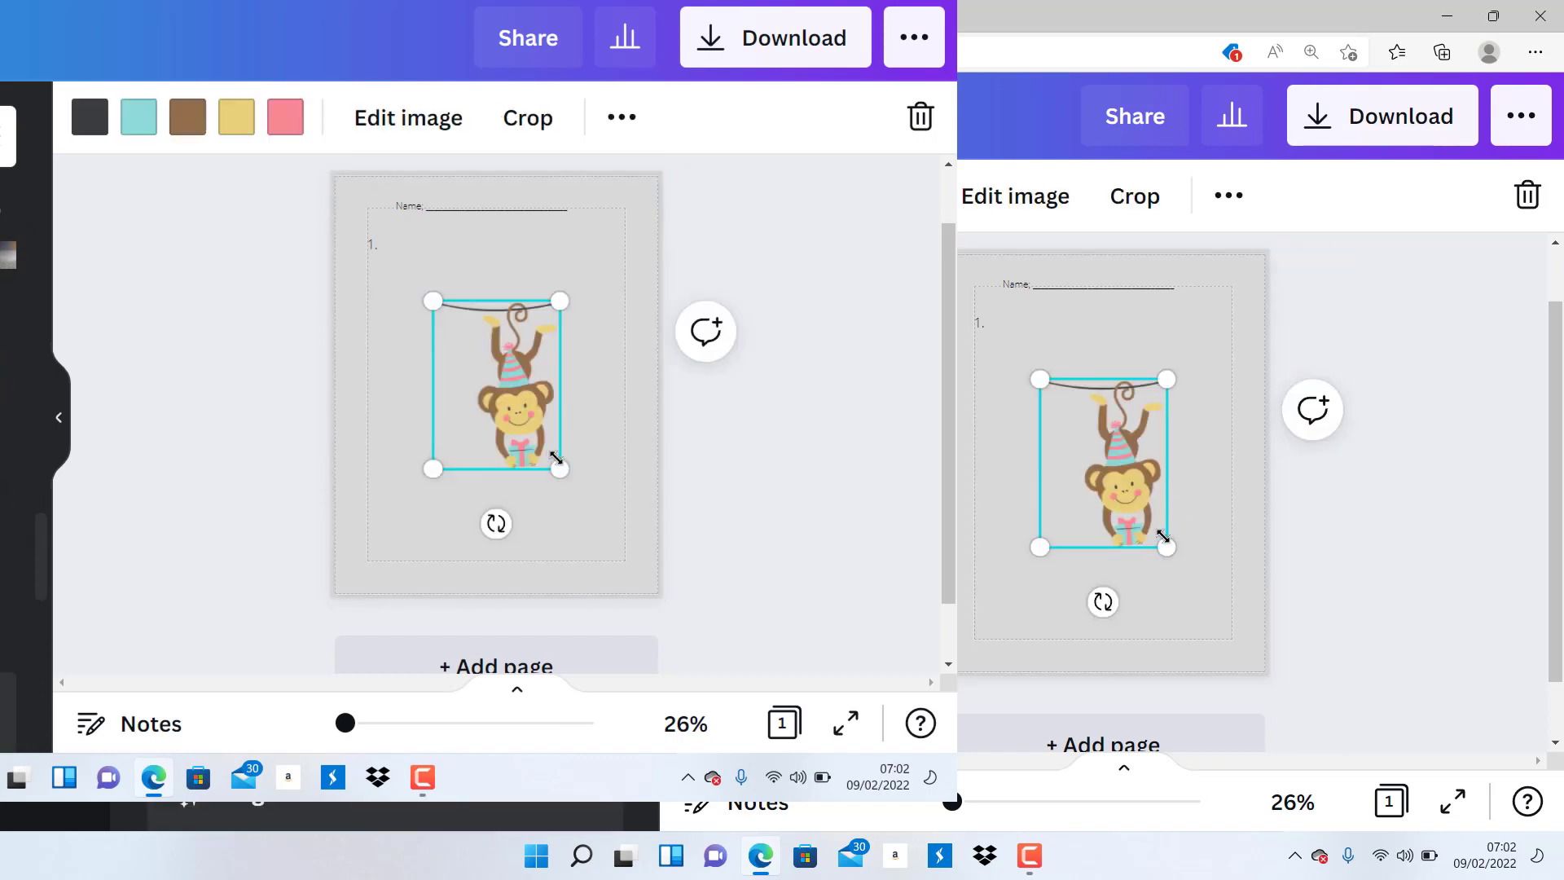
{"action": "left_click_drag", "start_coordinate": [1165, 544], "coordinate": [1029, 348]}
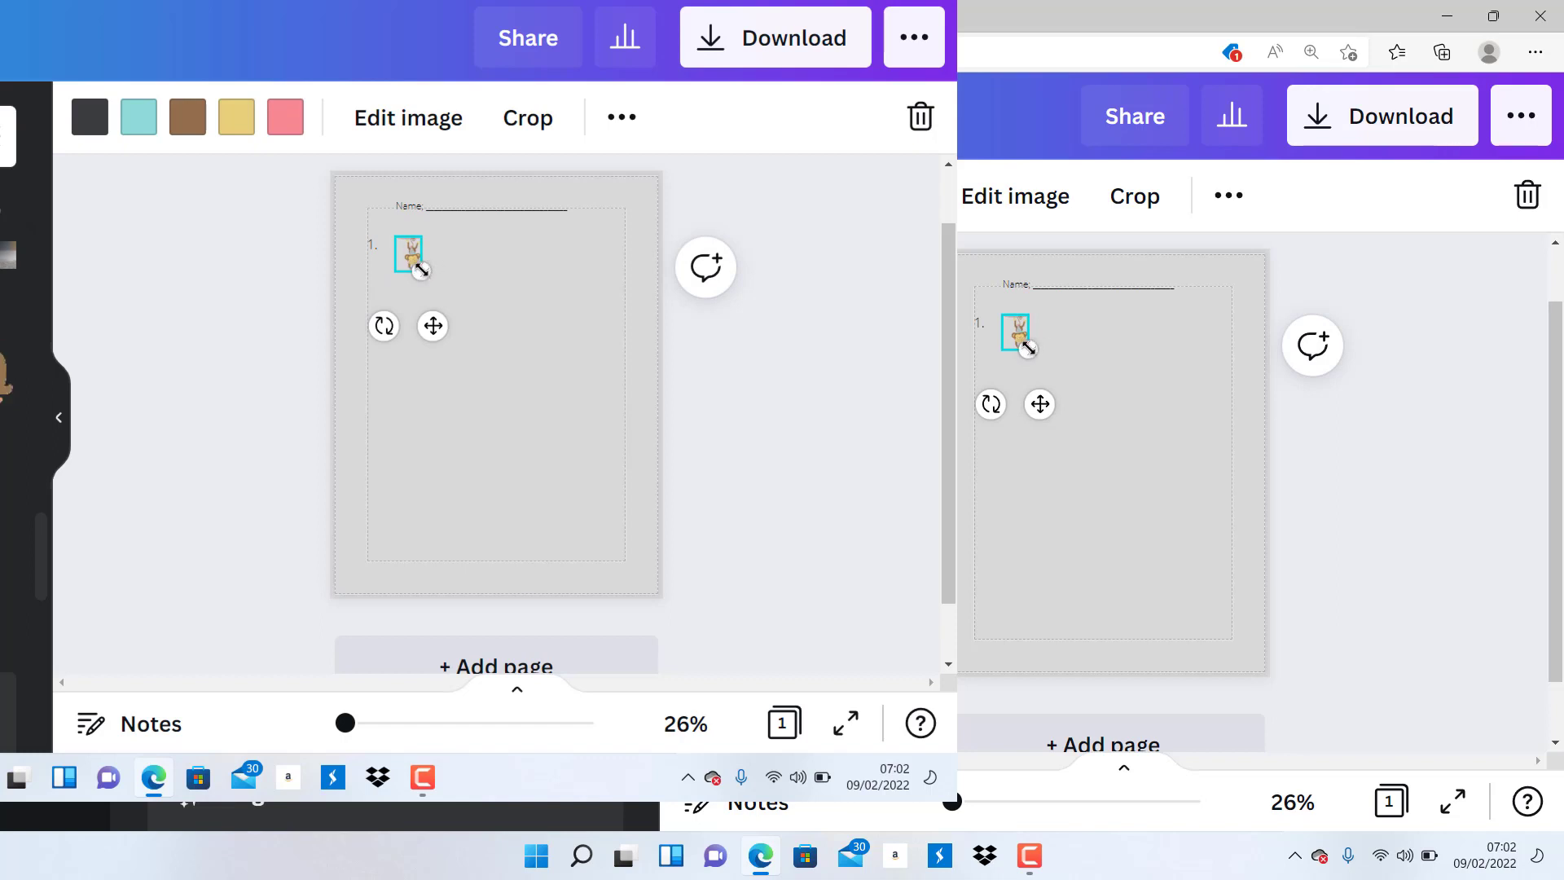
{"action": "left_click_drag", "start_coordinate": [1031, 348], "coordinate": [1025, 345]}
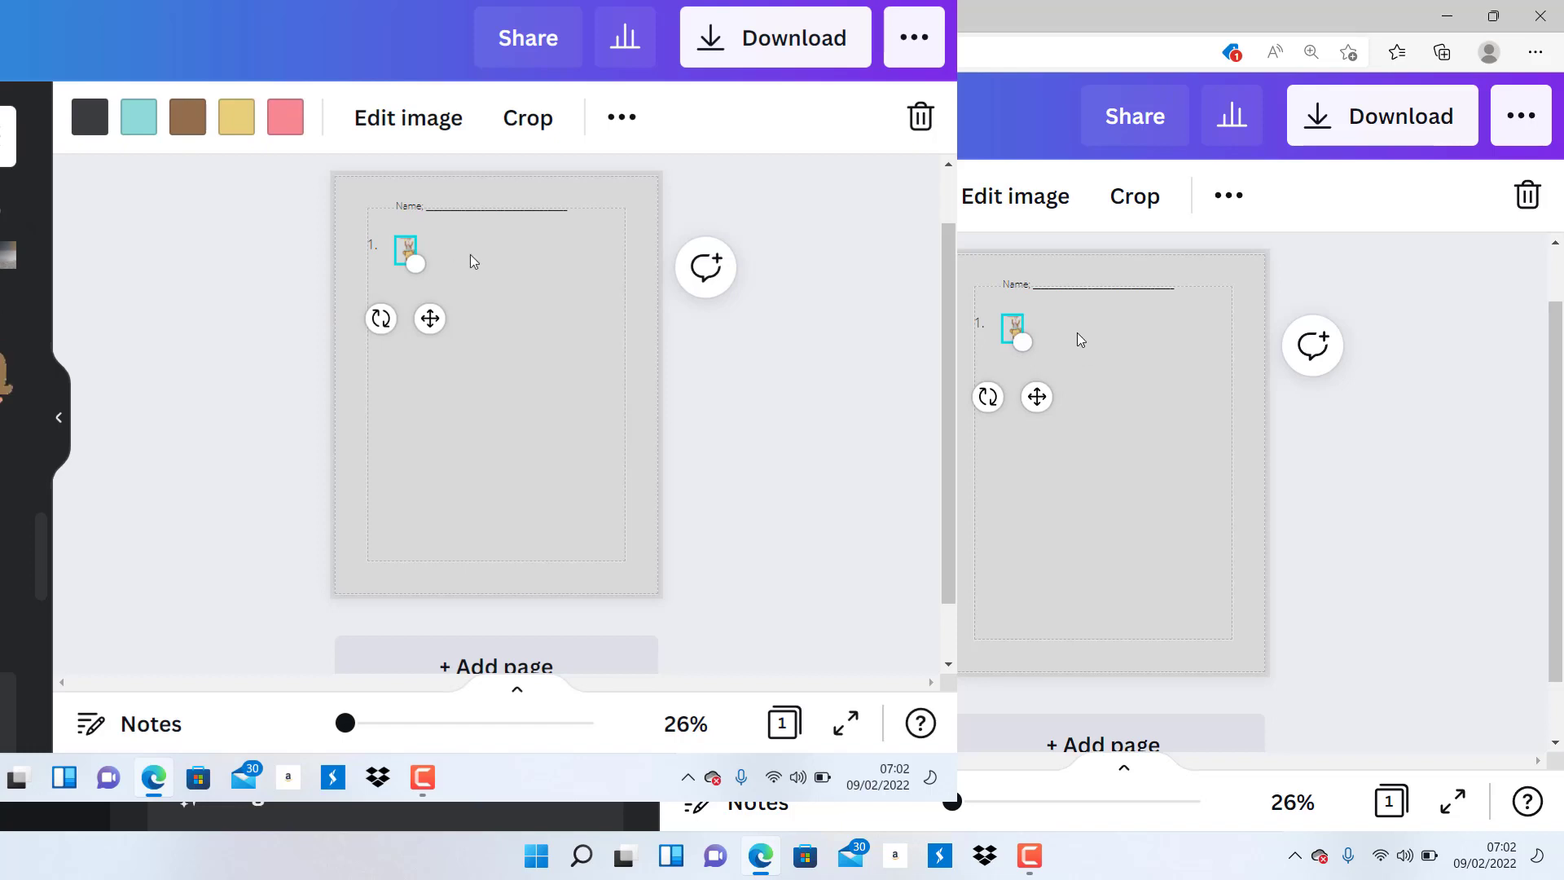
{"action": "left_click", "coordinate": [1083, 338]}
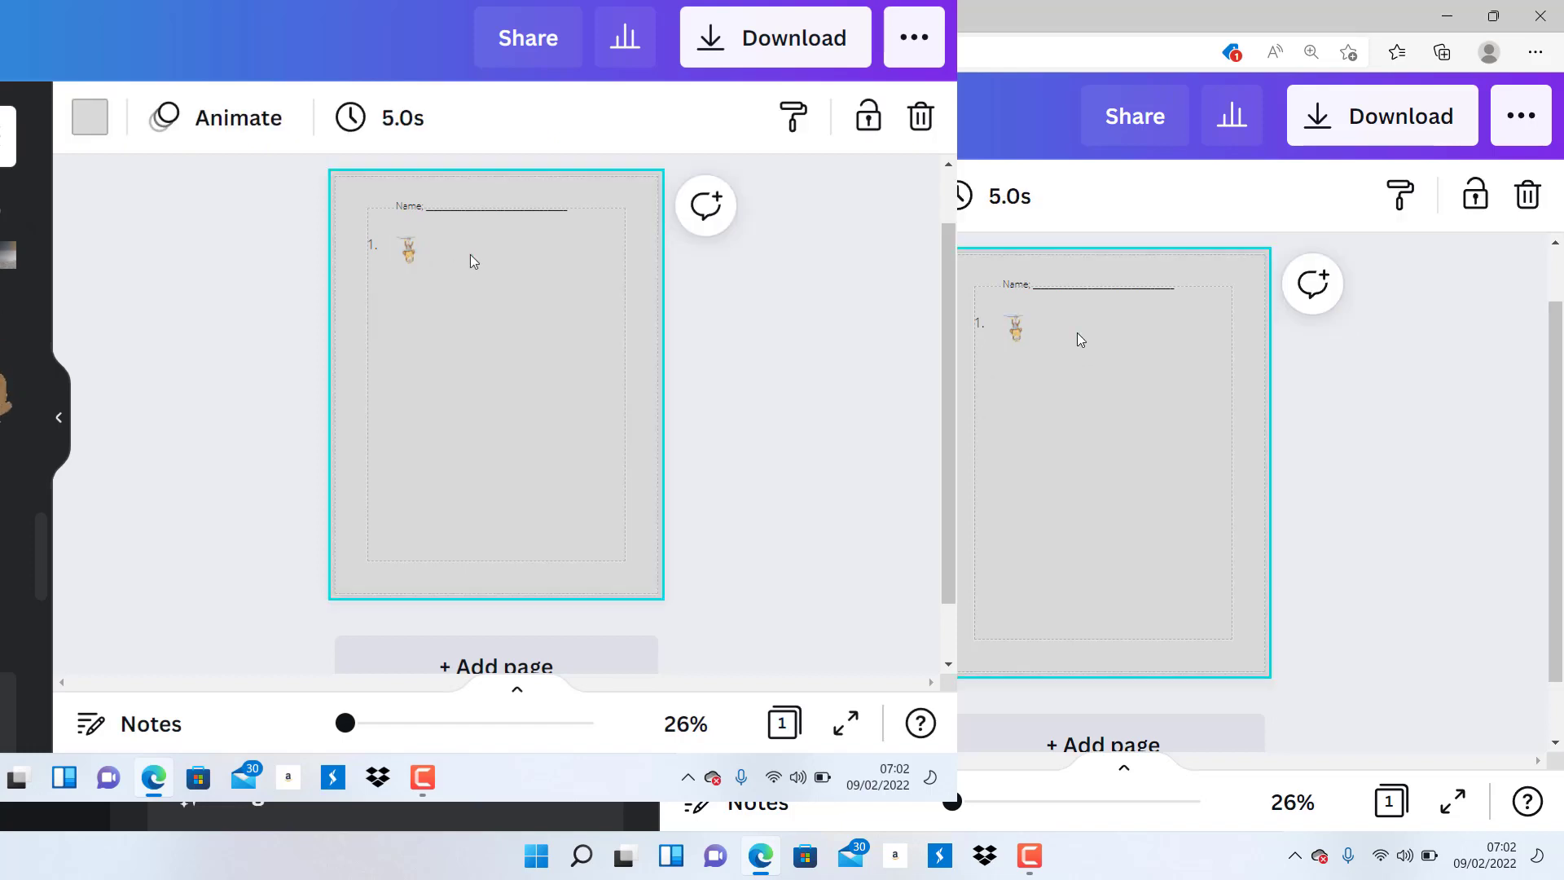
Delete the monkey graphic beside "1."
{"action": "left_click", "coordinate": [1015, 336]}
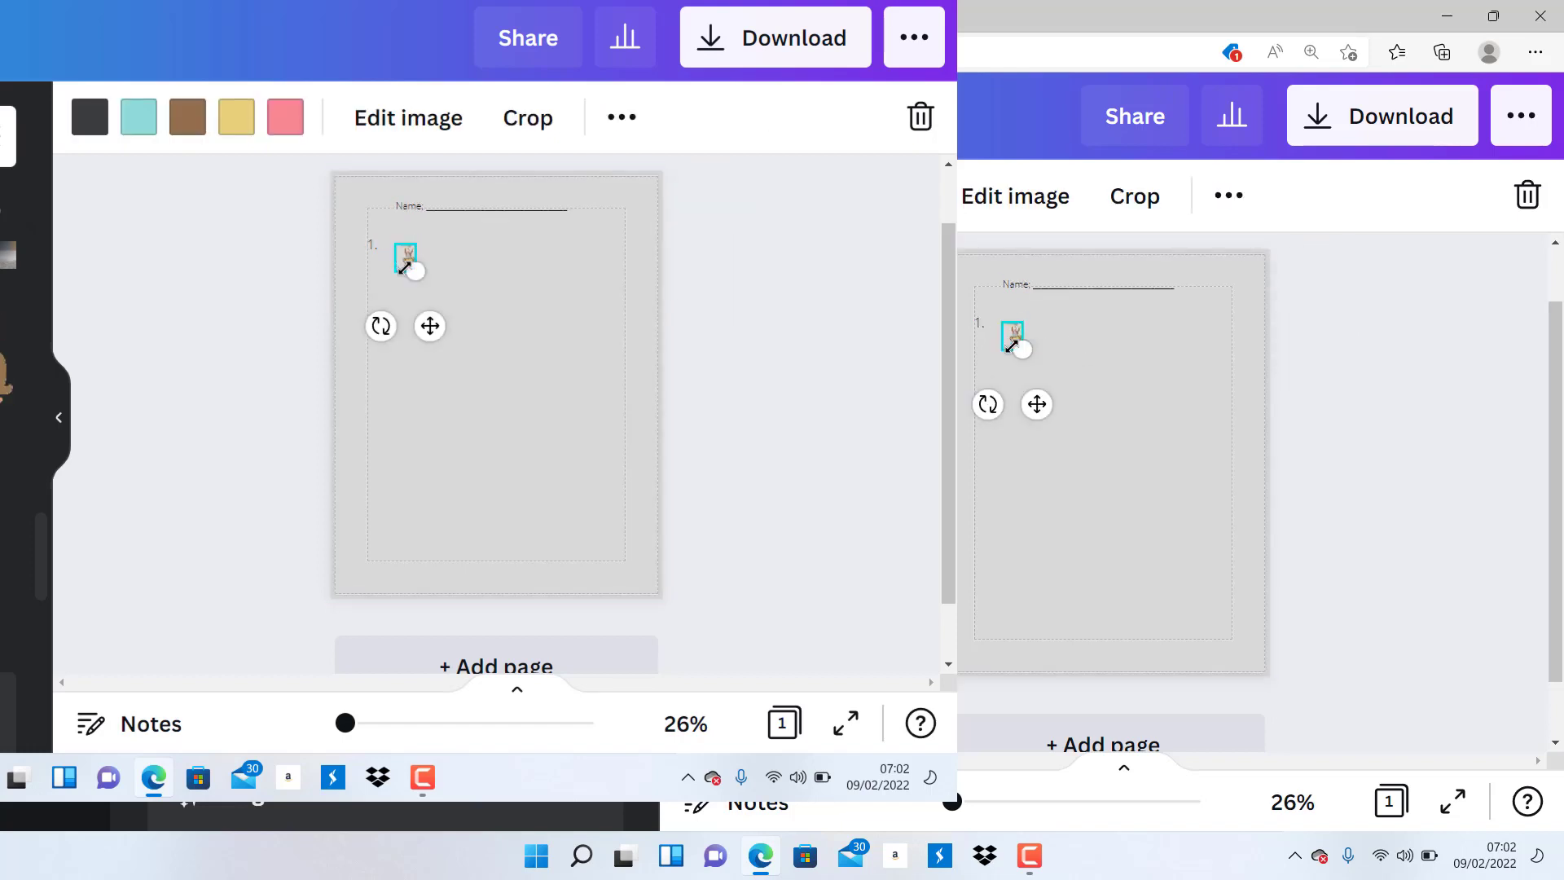
{"action": "right_click", "coordinate": [1015, 339]}
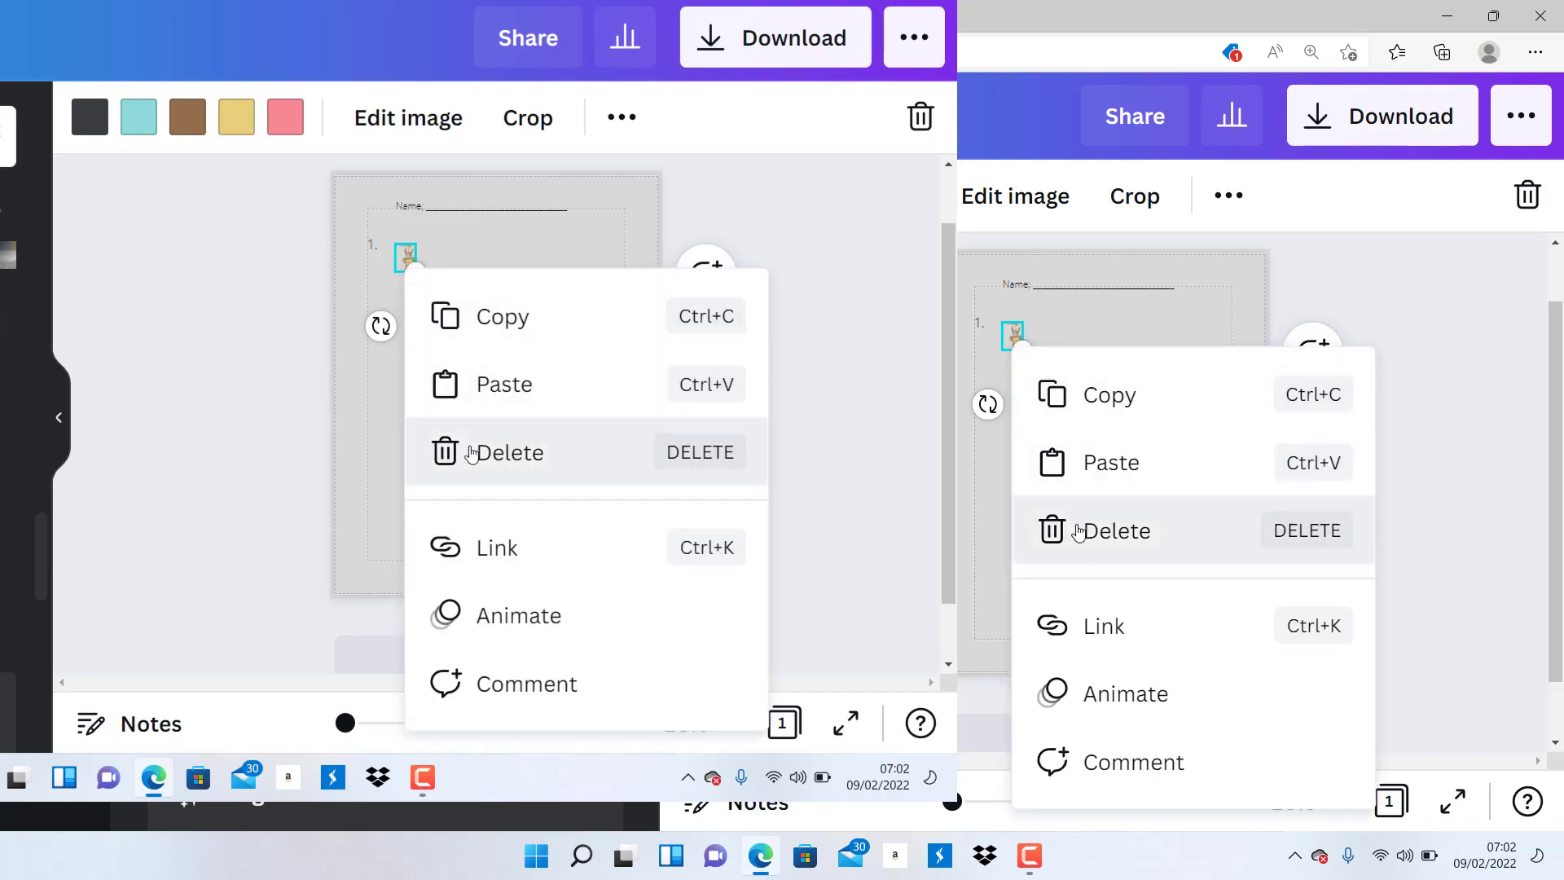
{"action": "left_click", "coordinate": [1072, 531]}
Add the orange clownfish graphic from the elements library, shrink it and place it directly beside "1."
{"action": "scroll", "coordinate": [43, 562], "scroll_direction": "down", "scroll_amount": 5}
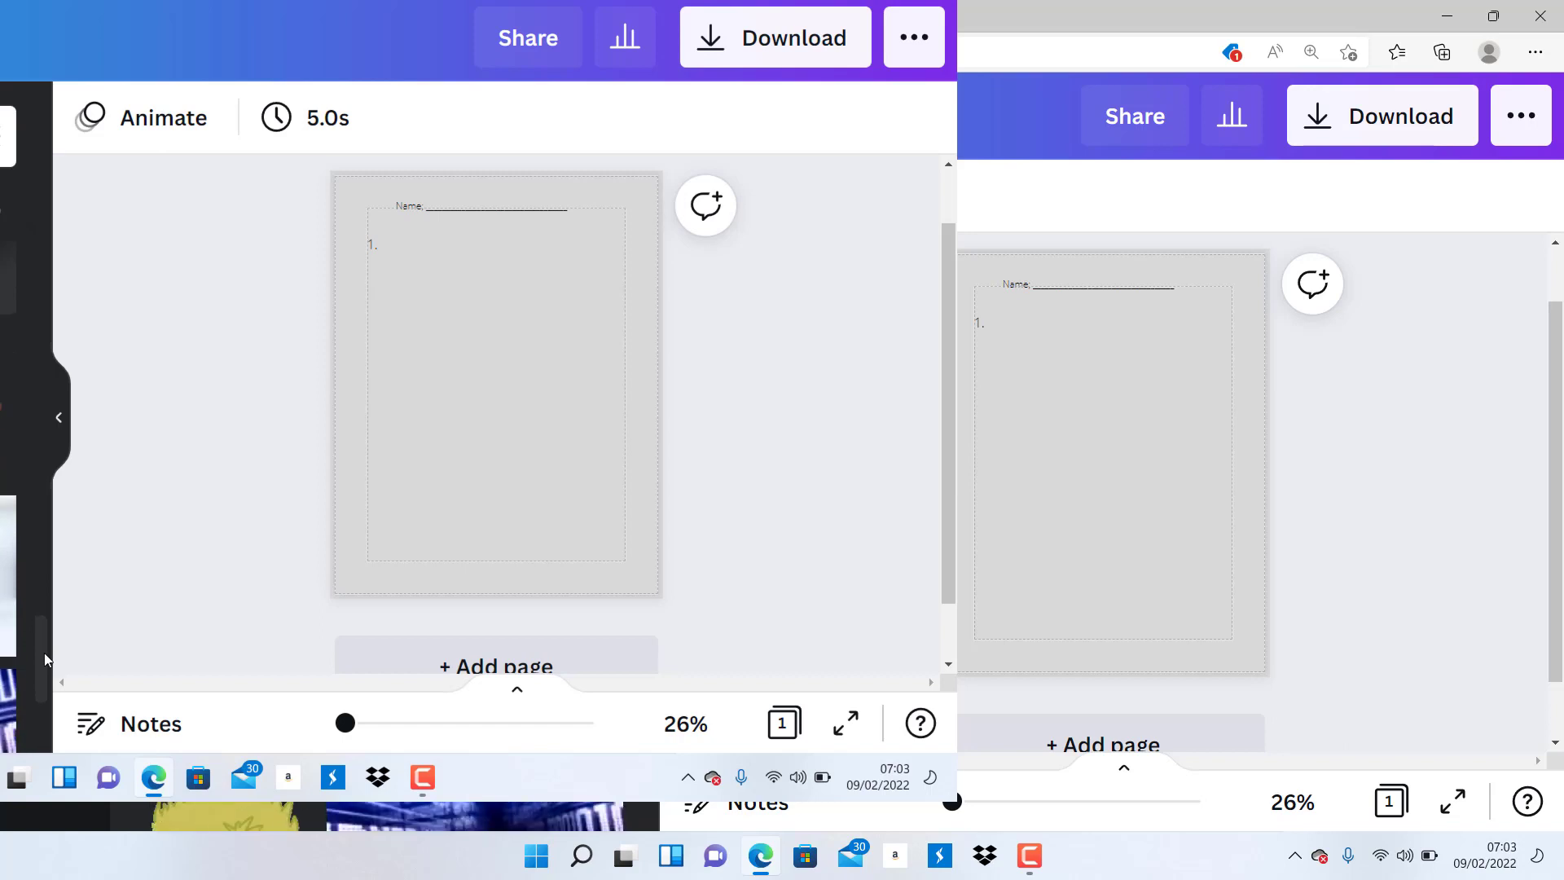
{"action": "scroll", "coordinate": [48, 715], "scroll_direction": "down", "scroll_amount": 1}
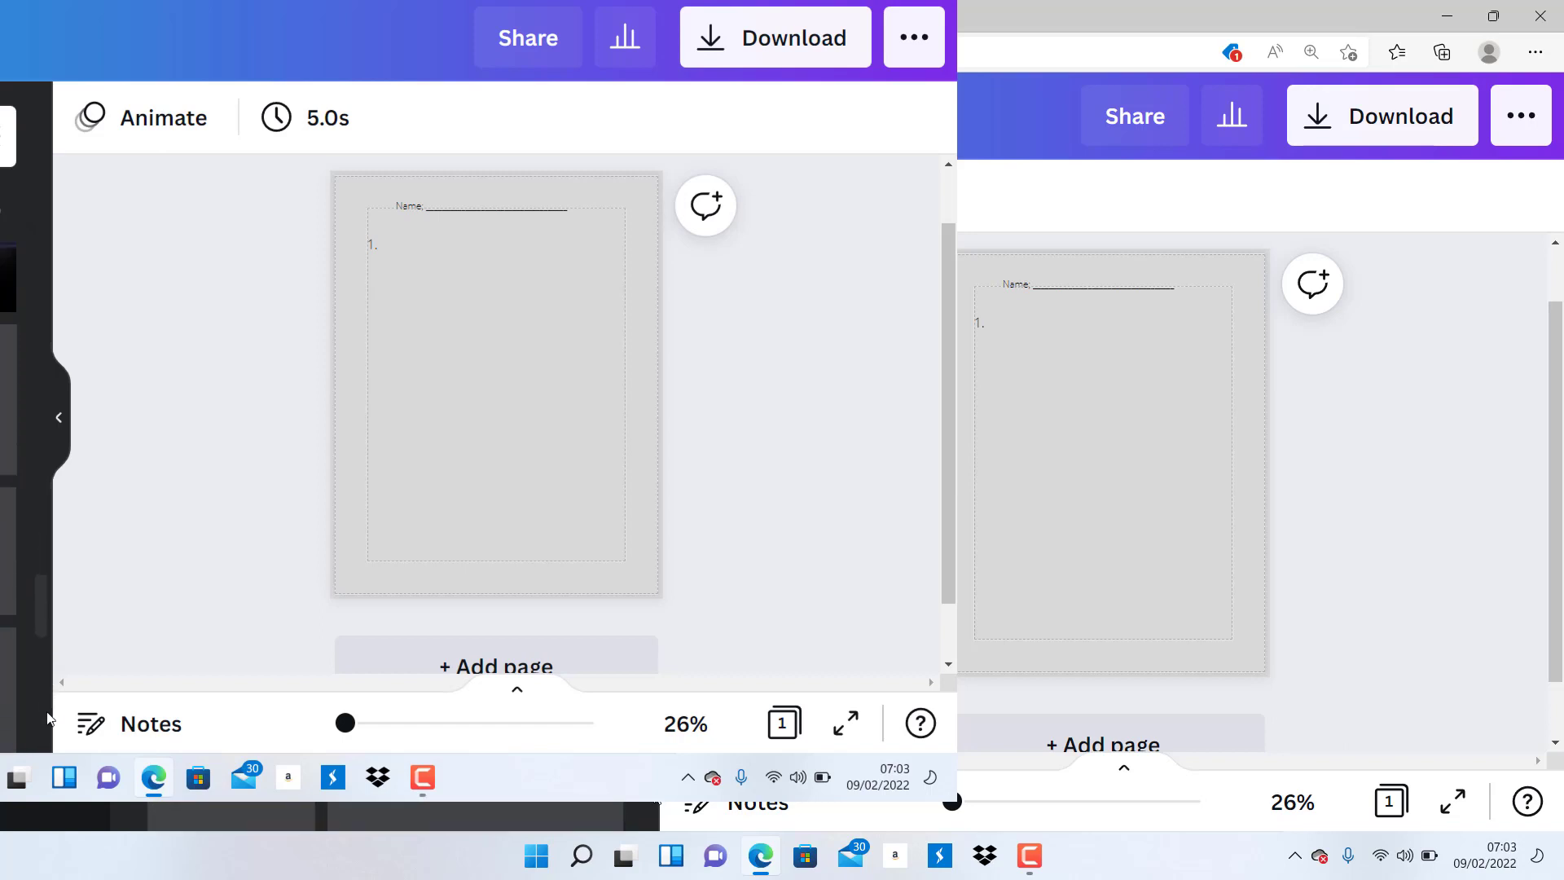
{"action": "scroll", "coordinate": [47, 721], "scroll_direction": "down", "scroll_amount": 2}
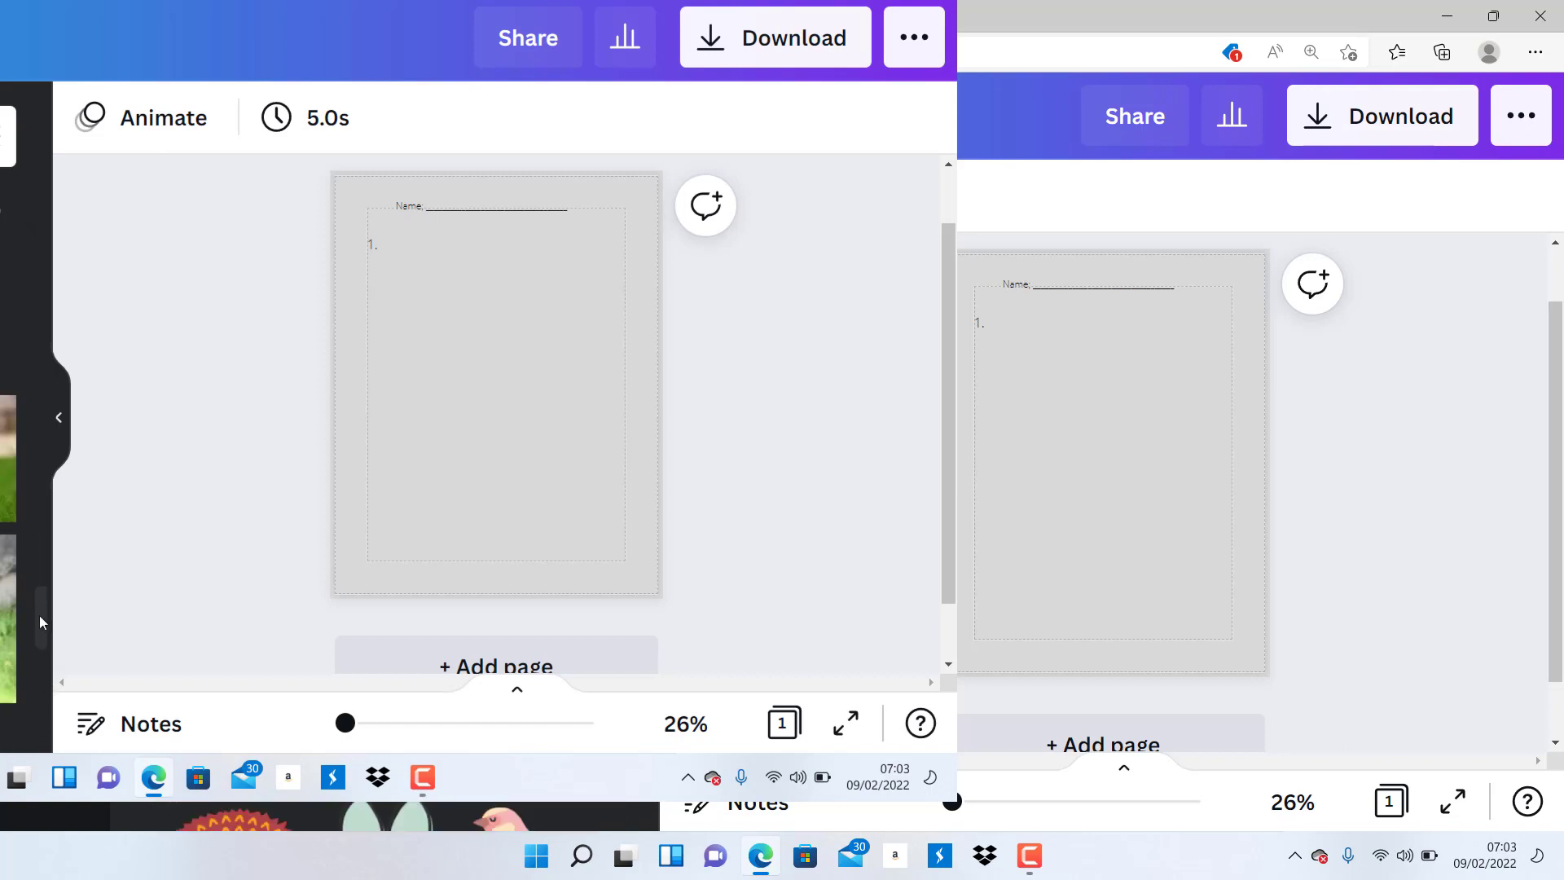
{"action": "left_click_drag", "start_coordinate": [40, 632], "coordinate": [44, 803]}
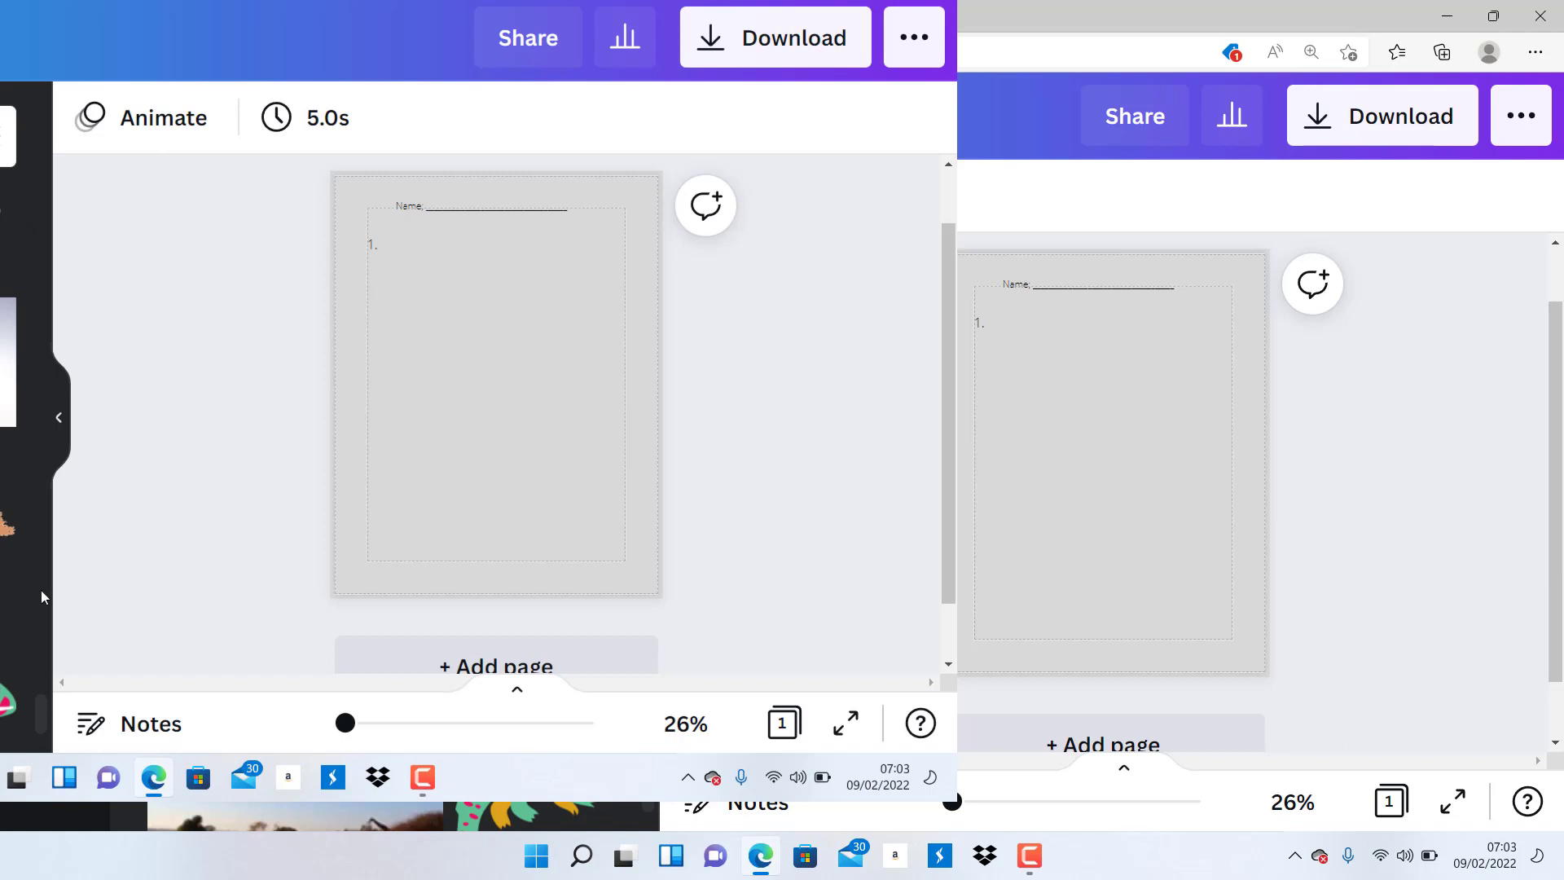
{"action": "left_click_drag", "start_coordinate": [42, 717], "coordinate": [42, 692]}
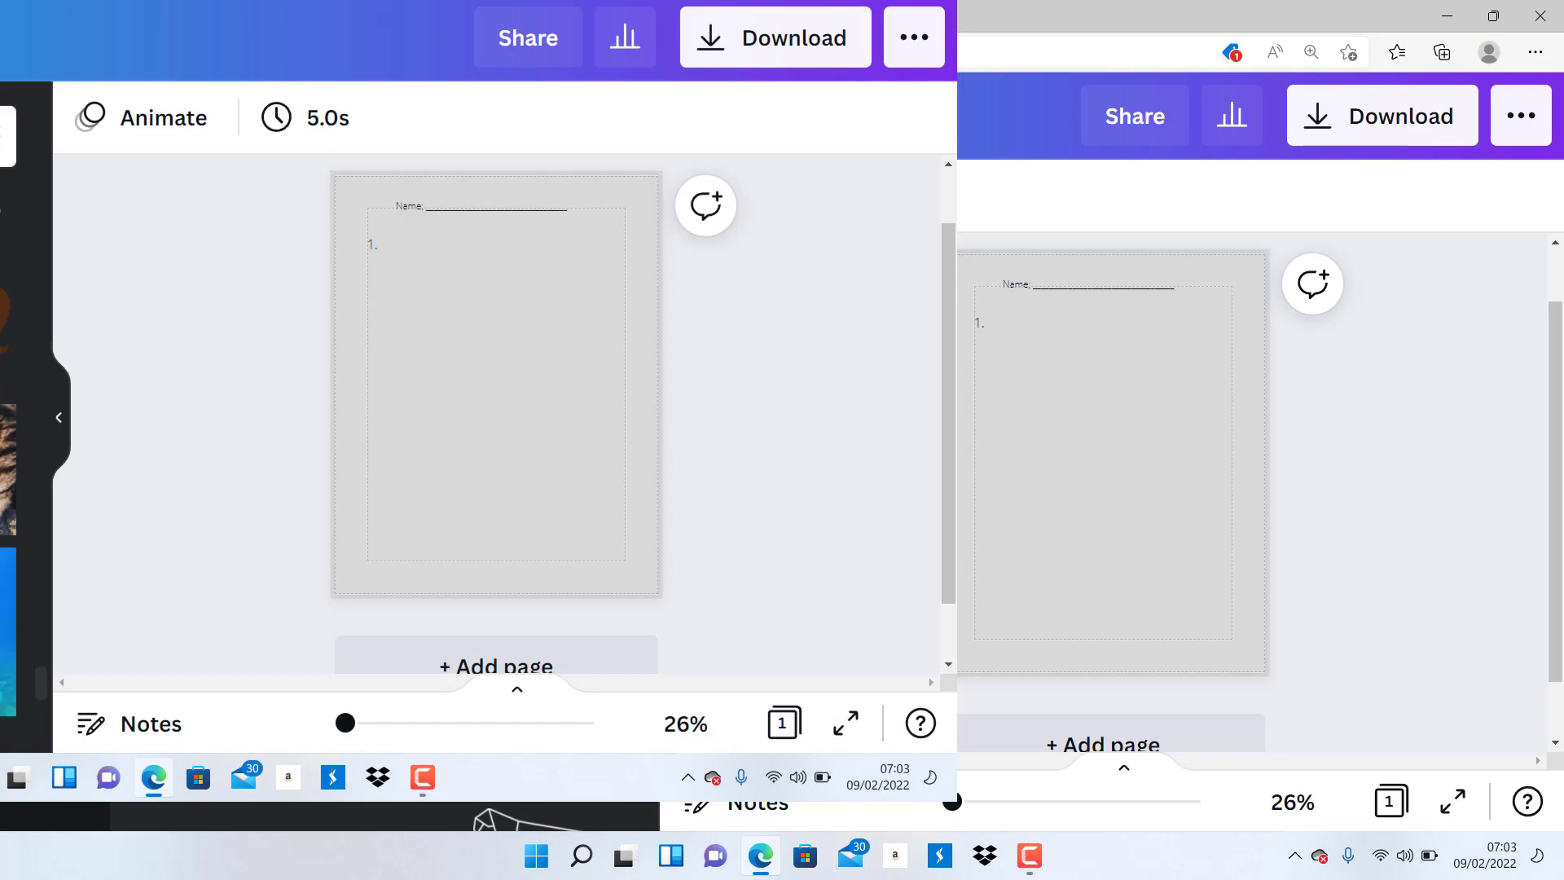
{"action": "left_click_drag", "start_coordinate": [260, 390], "coordinate": [490, 390]}
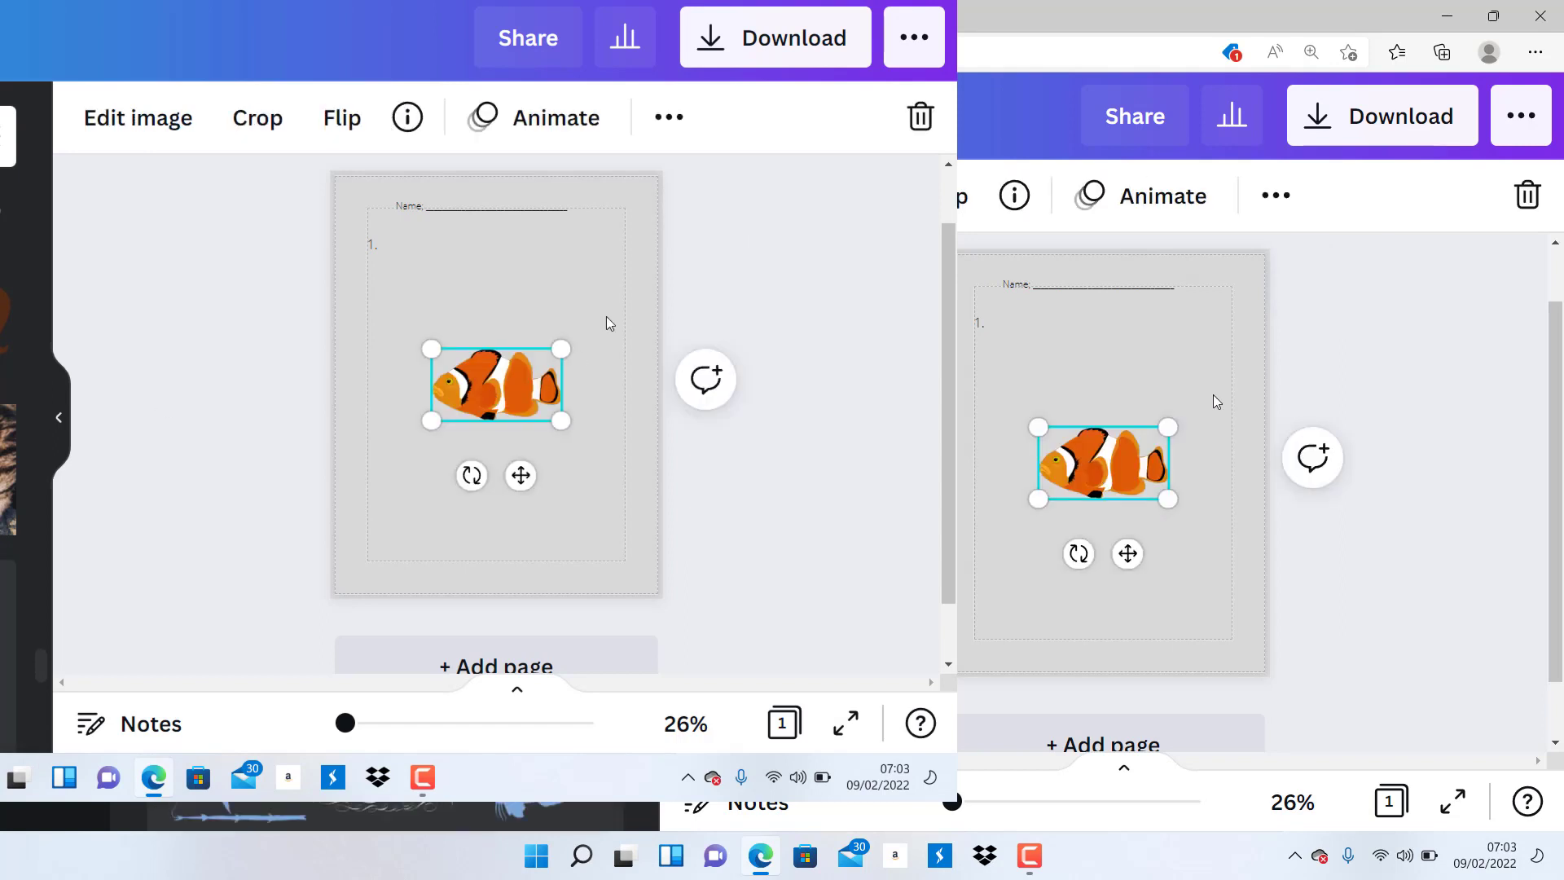
{"action": "left_click_drag", "start_coordinate": [560, 348], "coordinate": [419, 260]}
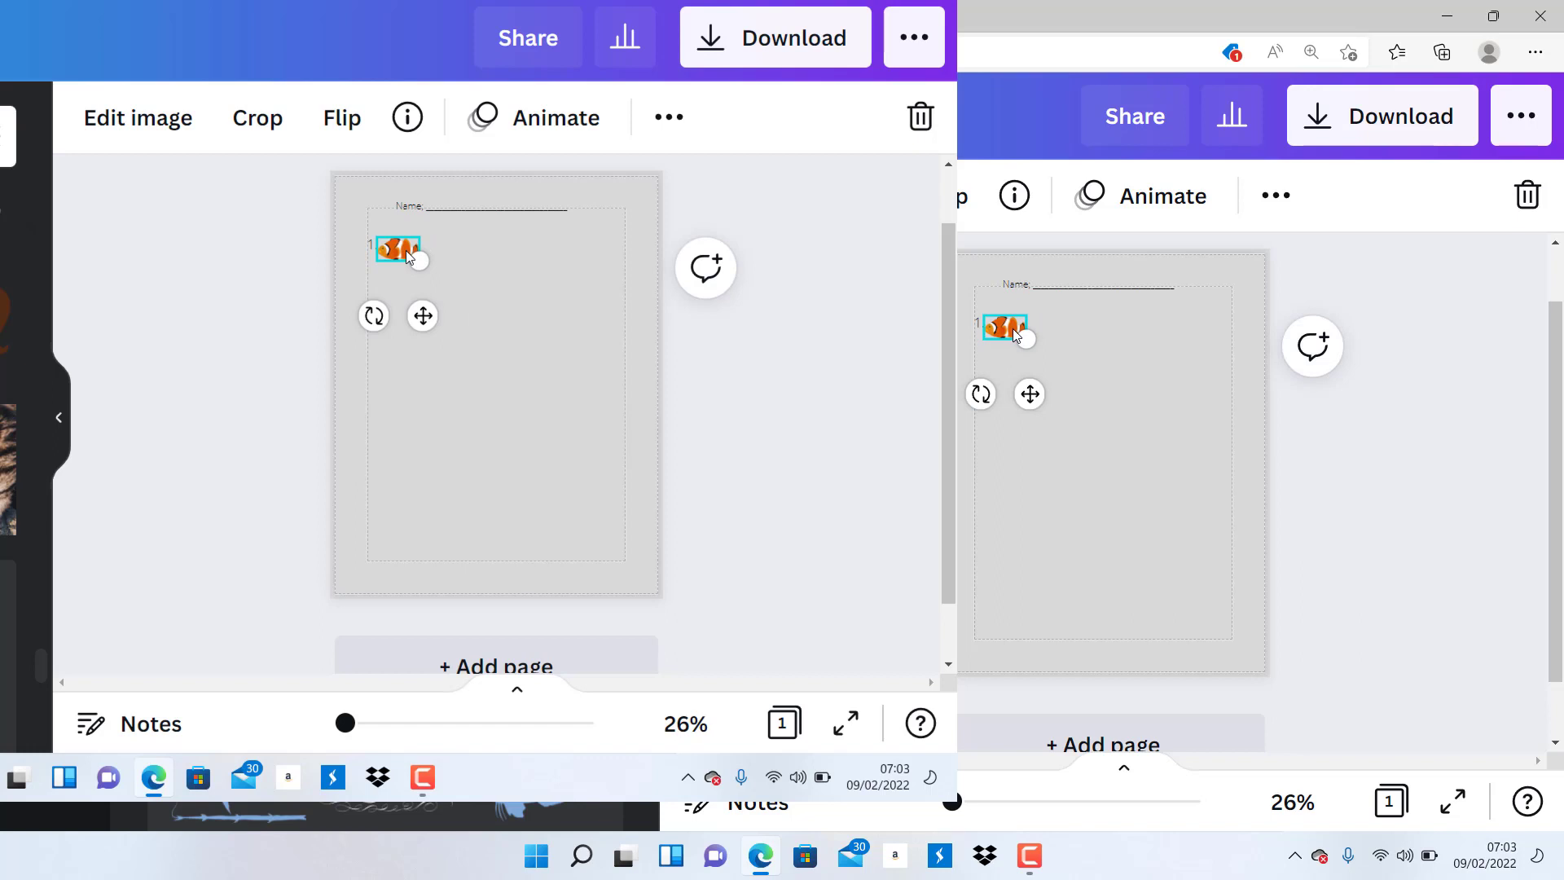
Duplicate the small clownfish several times
{"action": "left_click", "coordinate": [668, 120]}
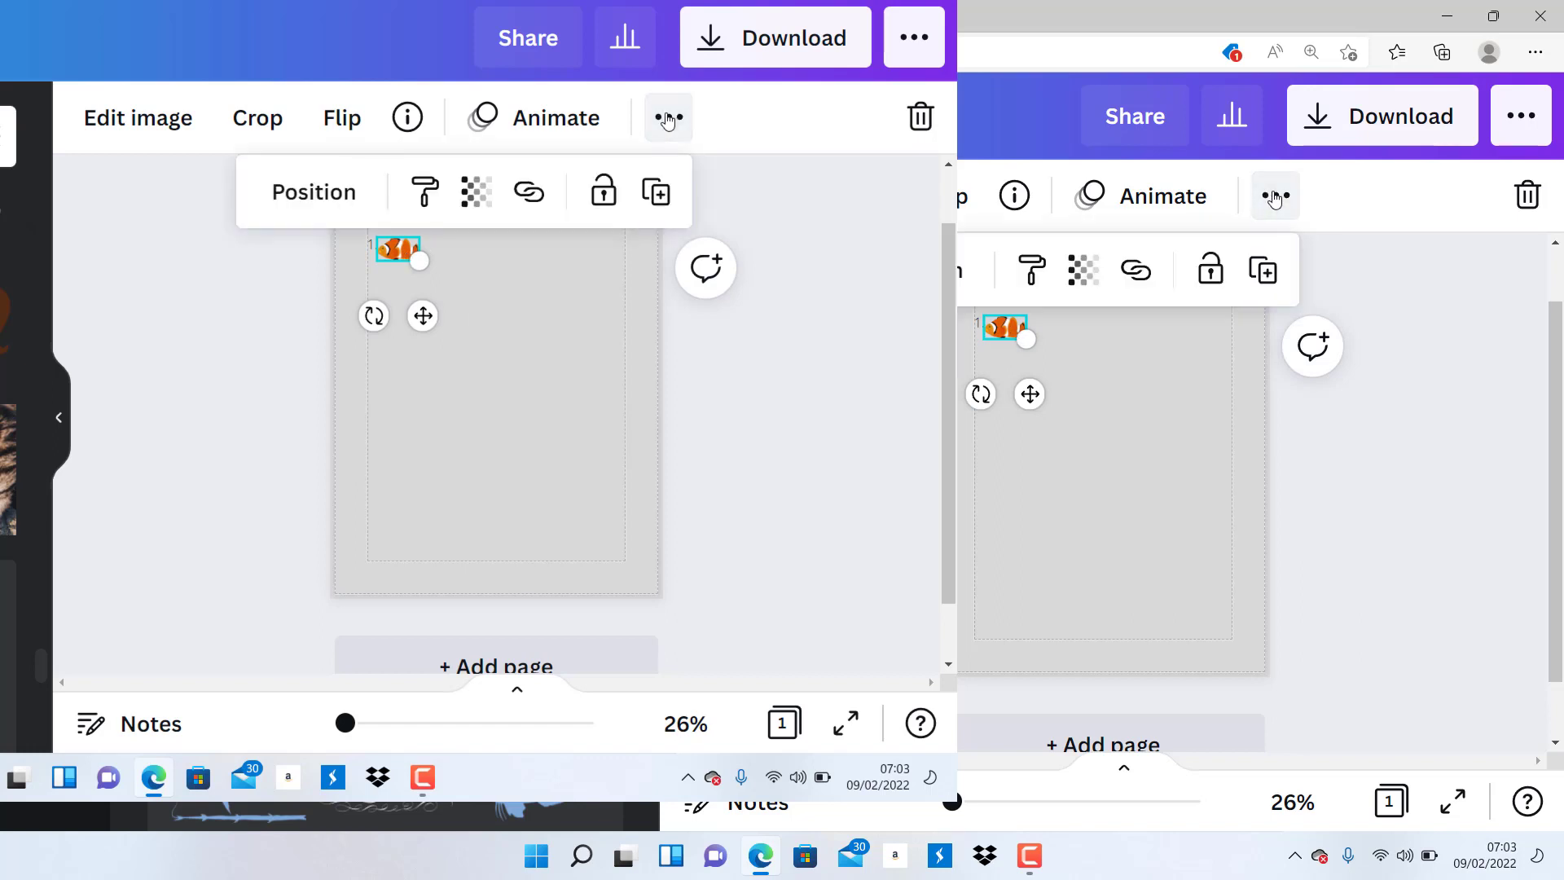
{"action": "left_click", "coordinate": [663, 198]}
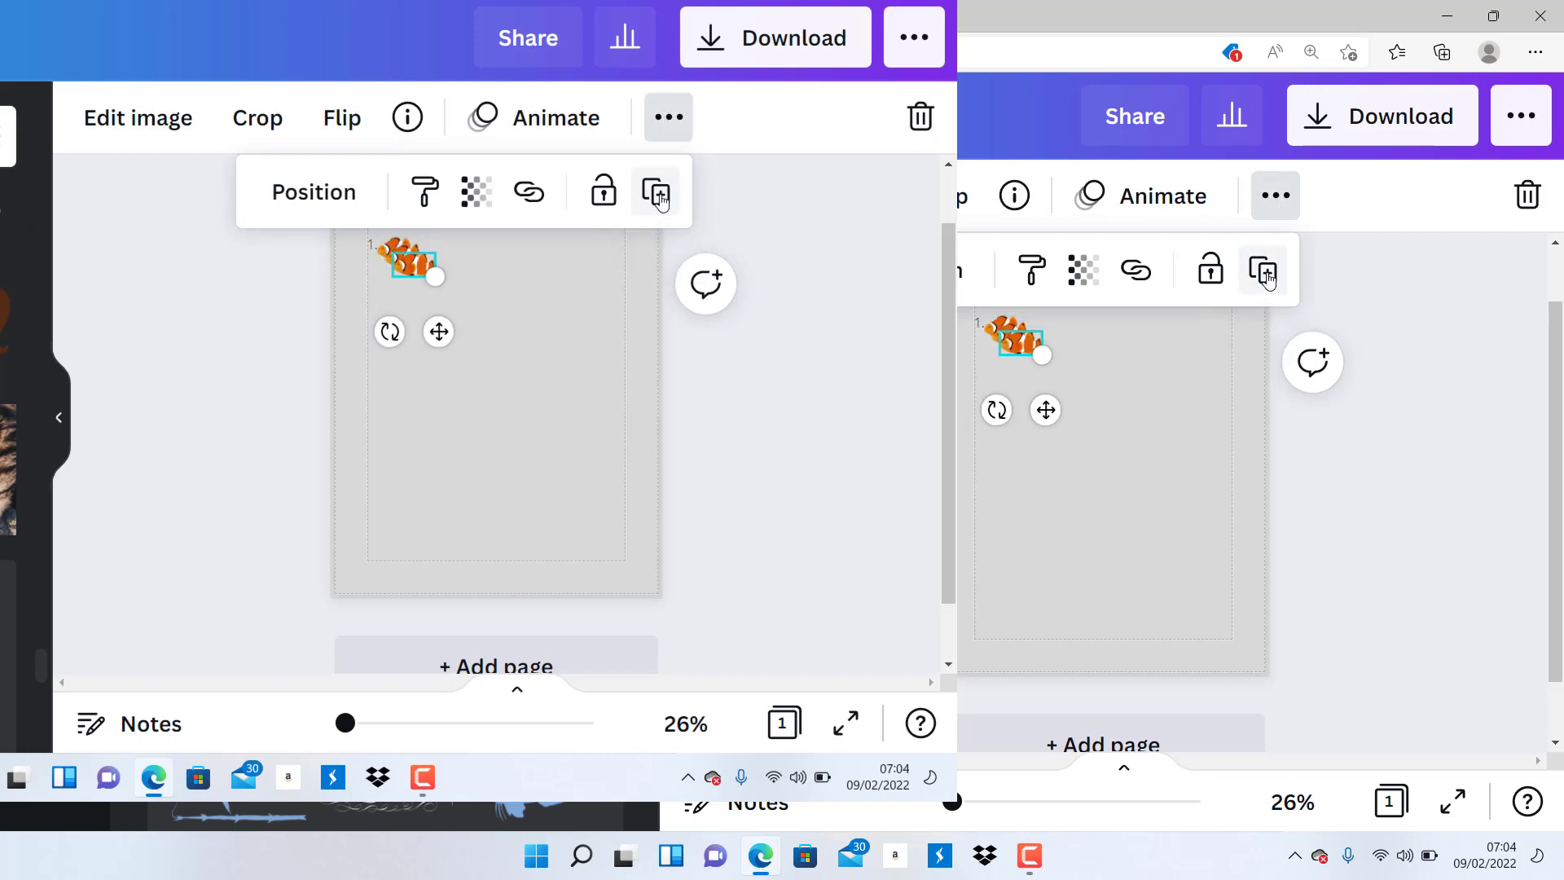
{"action": "left_click", "coordinate": [660, 198]}
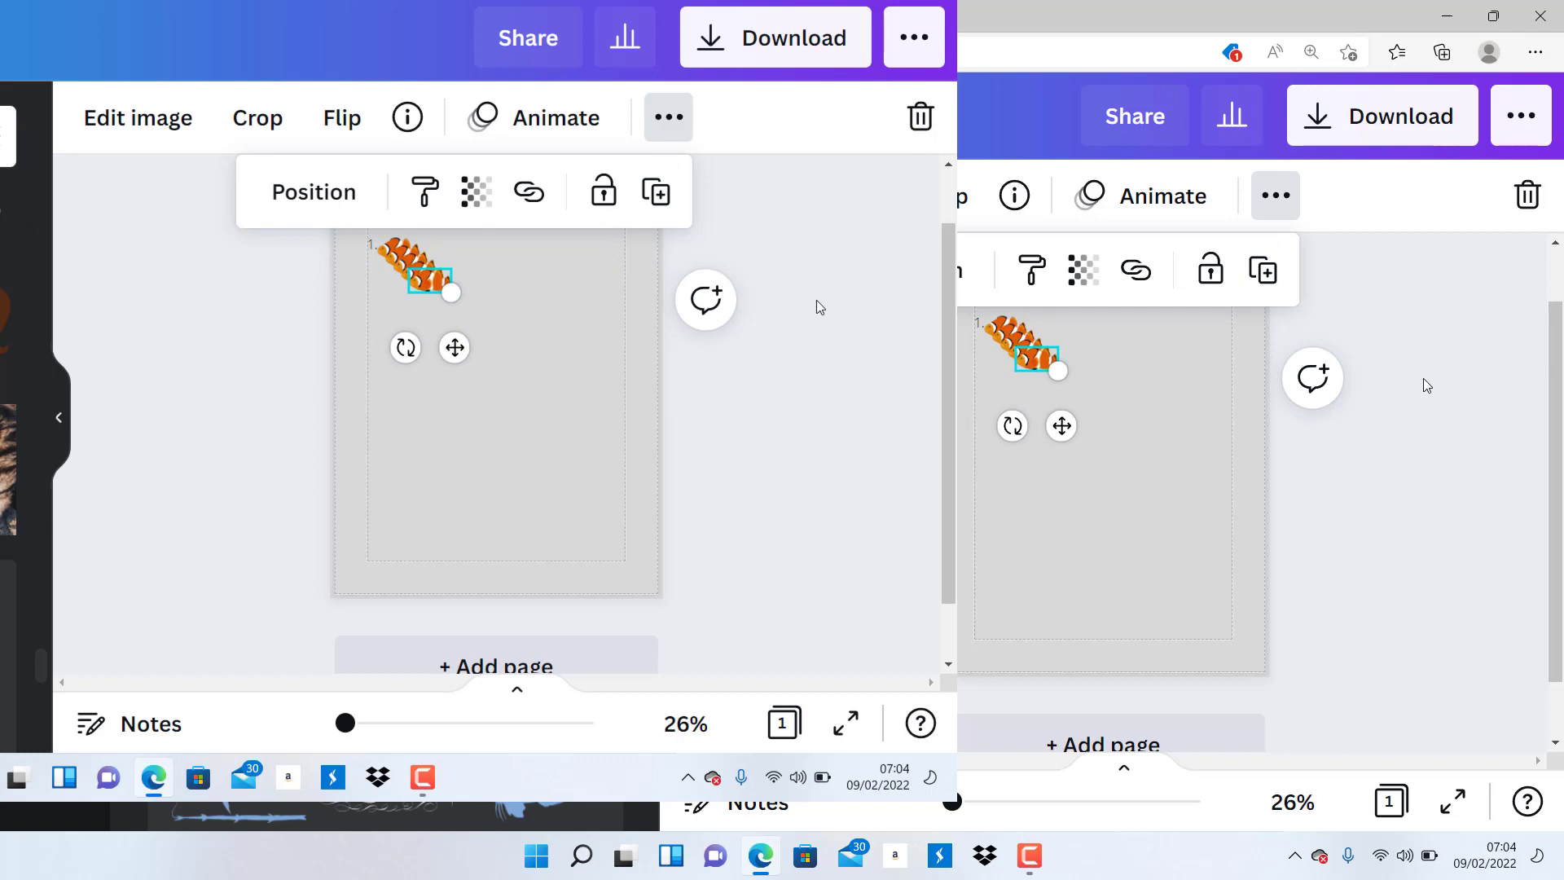
{"action": "key", "text": "Escape"}
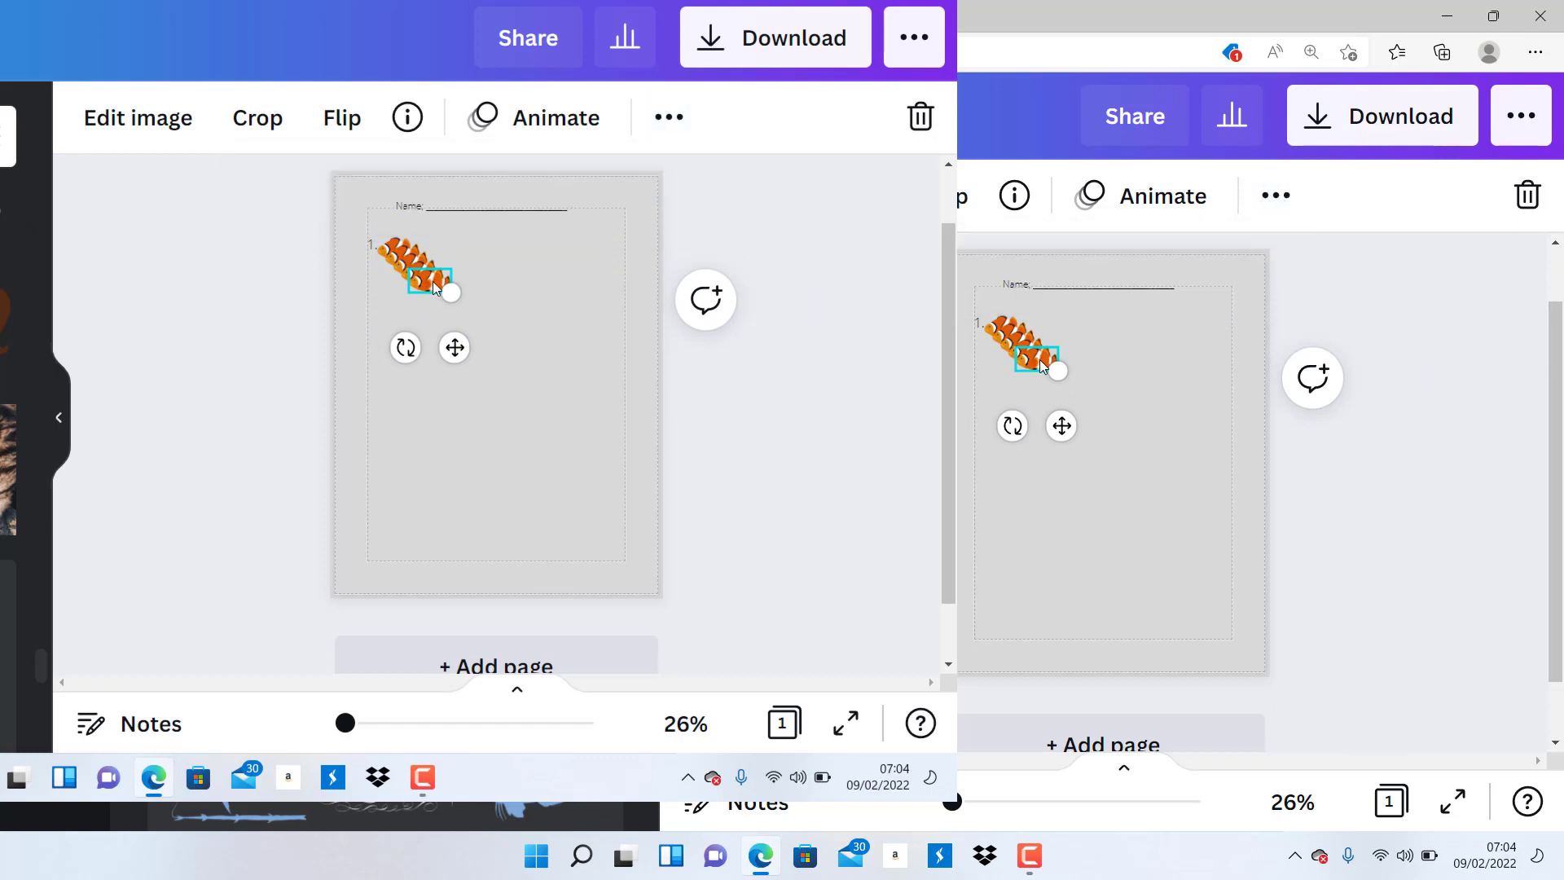
Pull the overlapping clownfish copies apart and stack them in a loose column below the first clownfish
{"action": "left_click_drag", "start_coordinate": [1039, 360], "coordinate": [1015, 388]}
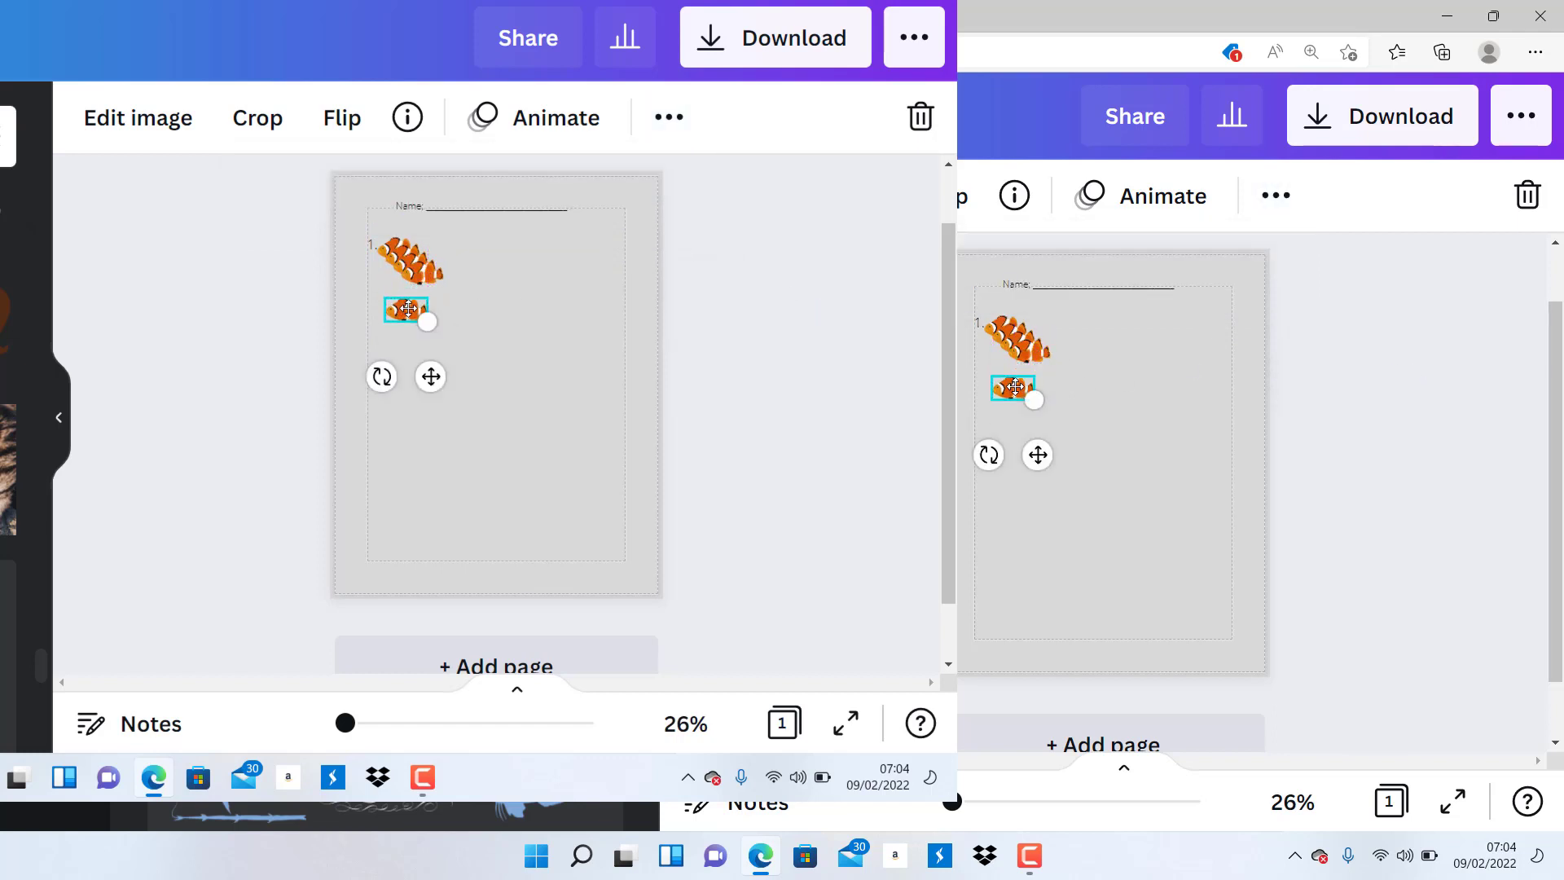
{"action": "left_click", "coordinate": [1107, 386]}
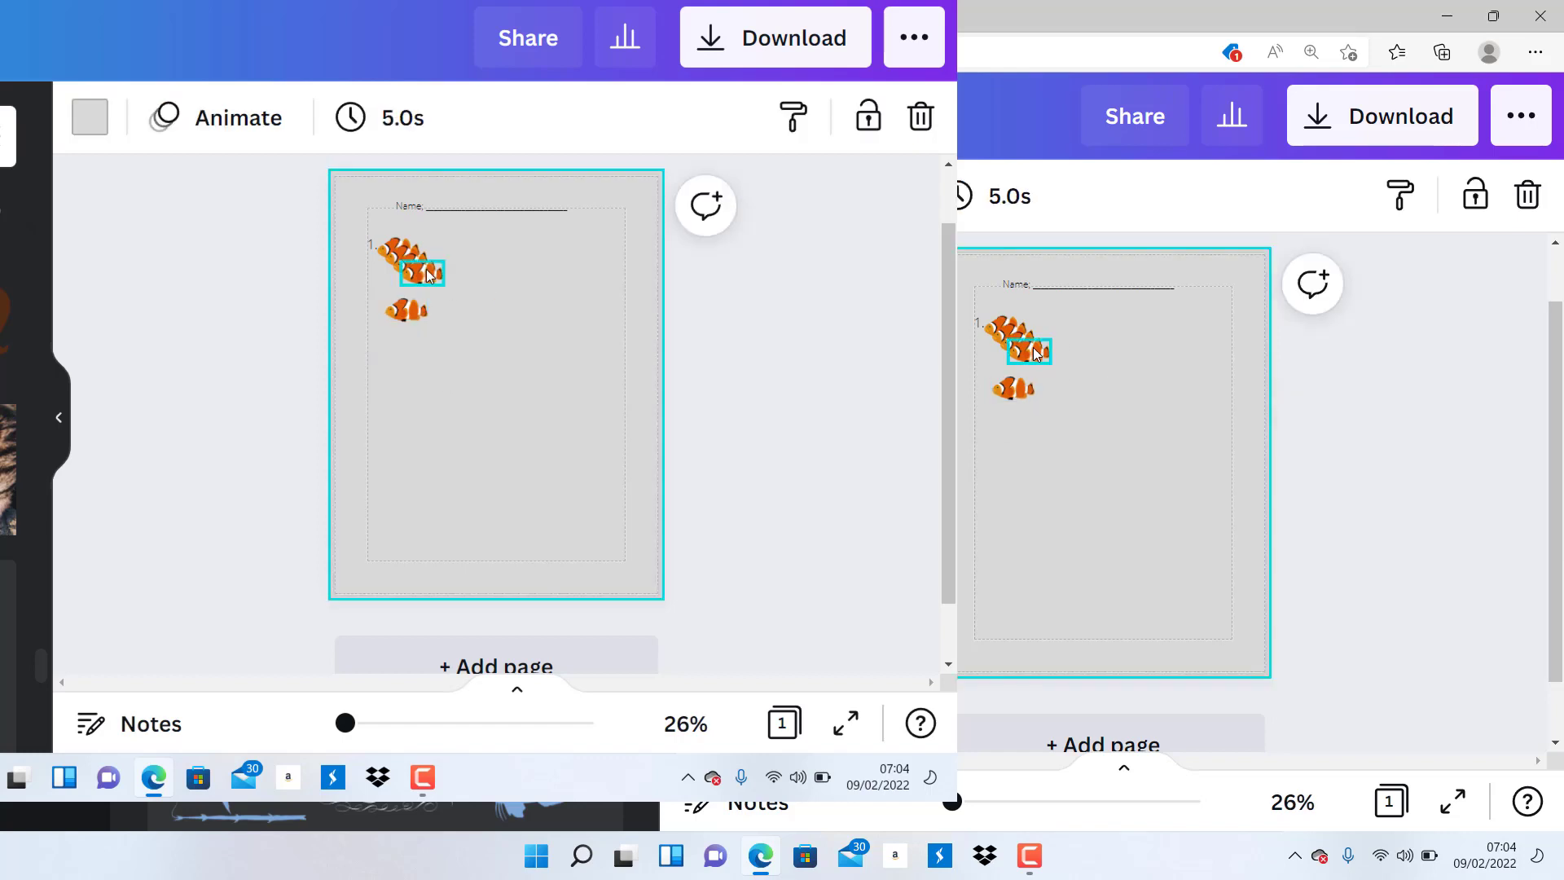
{"action": "left_click_drag", "start_coordinate": [1012, 388], "coordinate": [1010, 413]}
{"action": "left_click", "coordinate": [1031, 348]}
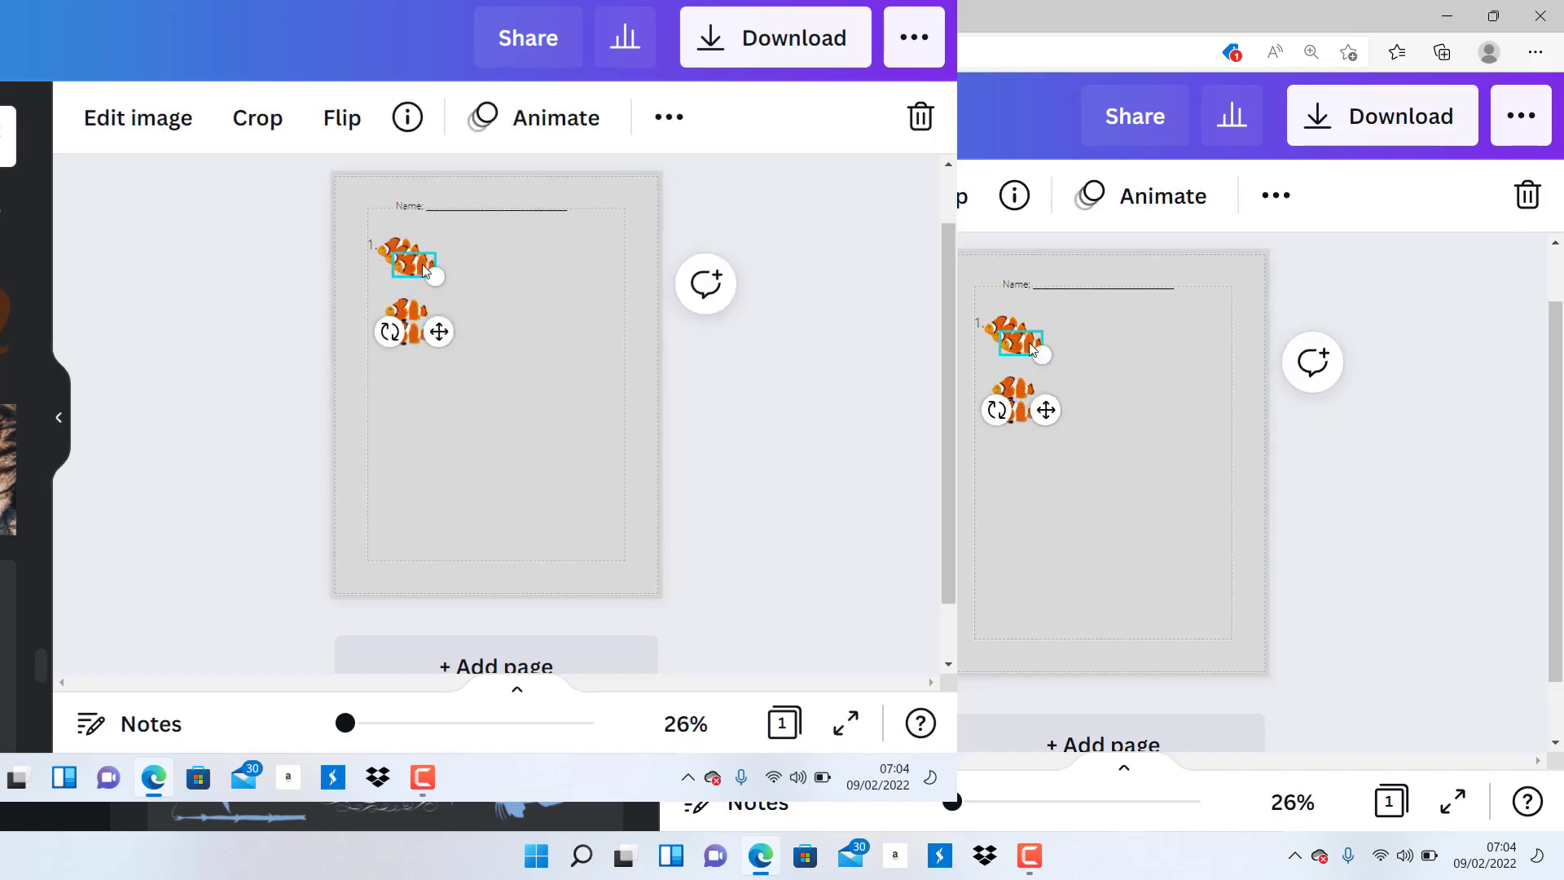
{"action": "left_click_drag", "start_coordinate": [1029, 342], "coordinate": [1022, 355]}
{"action": "left_click", "coordinate": [1163, 321]}
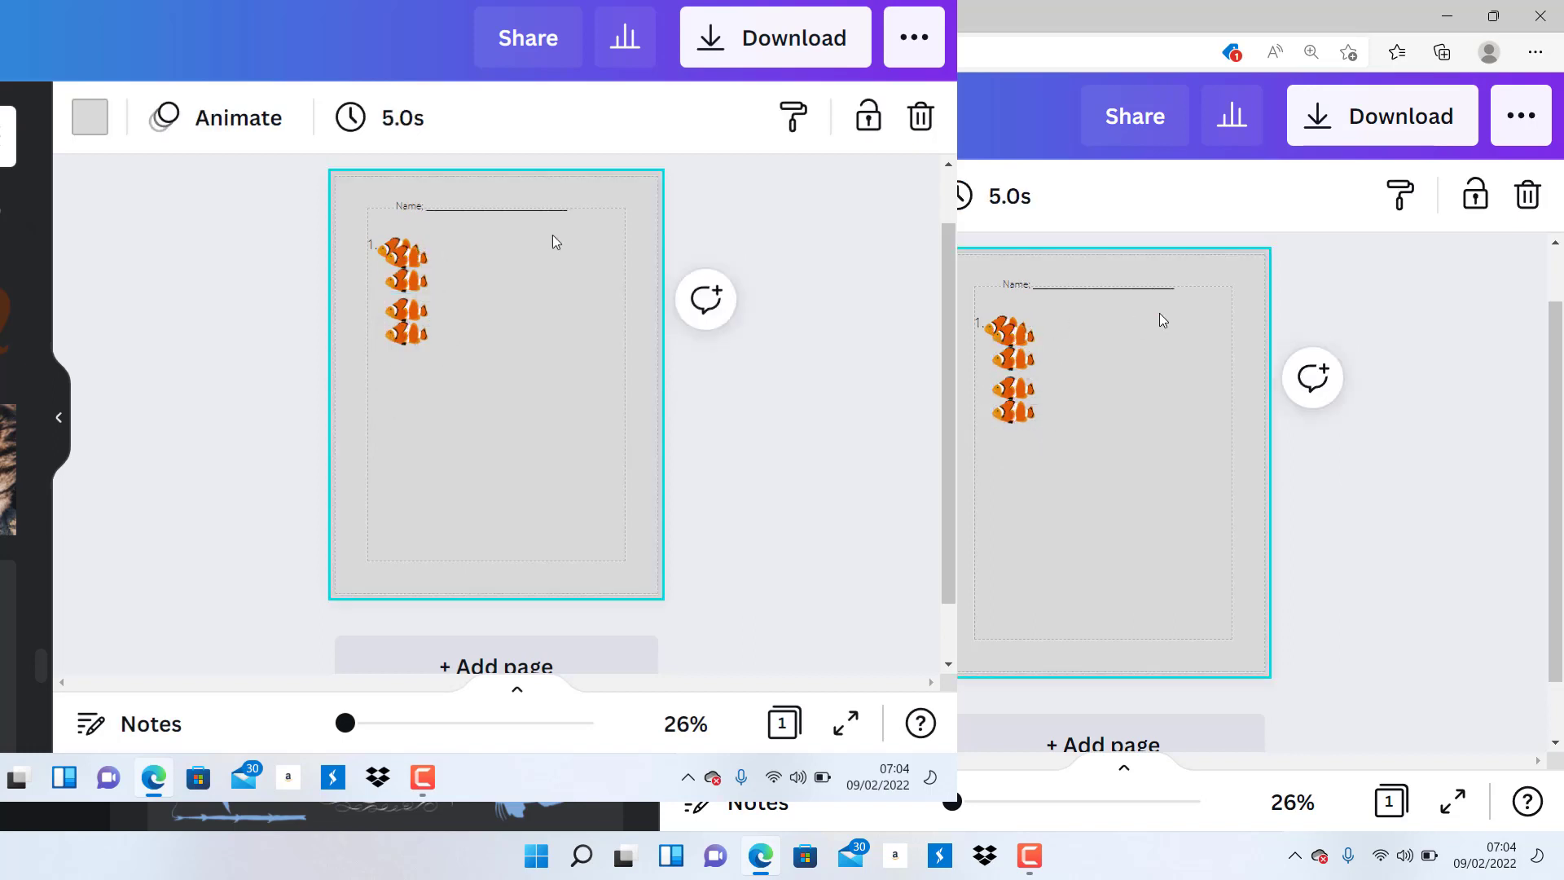
Arrange the clownfish beside "1." as two with one beneath them, and line up a separate pair farther right in the same row
{"action": "left_click_drag", "start_coordinate": [1013, 333], "coordinate": [1155, 328]}
{"action": "left_click", "coordinate": [1111, 389]}
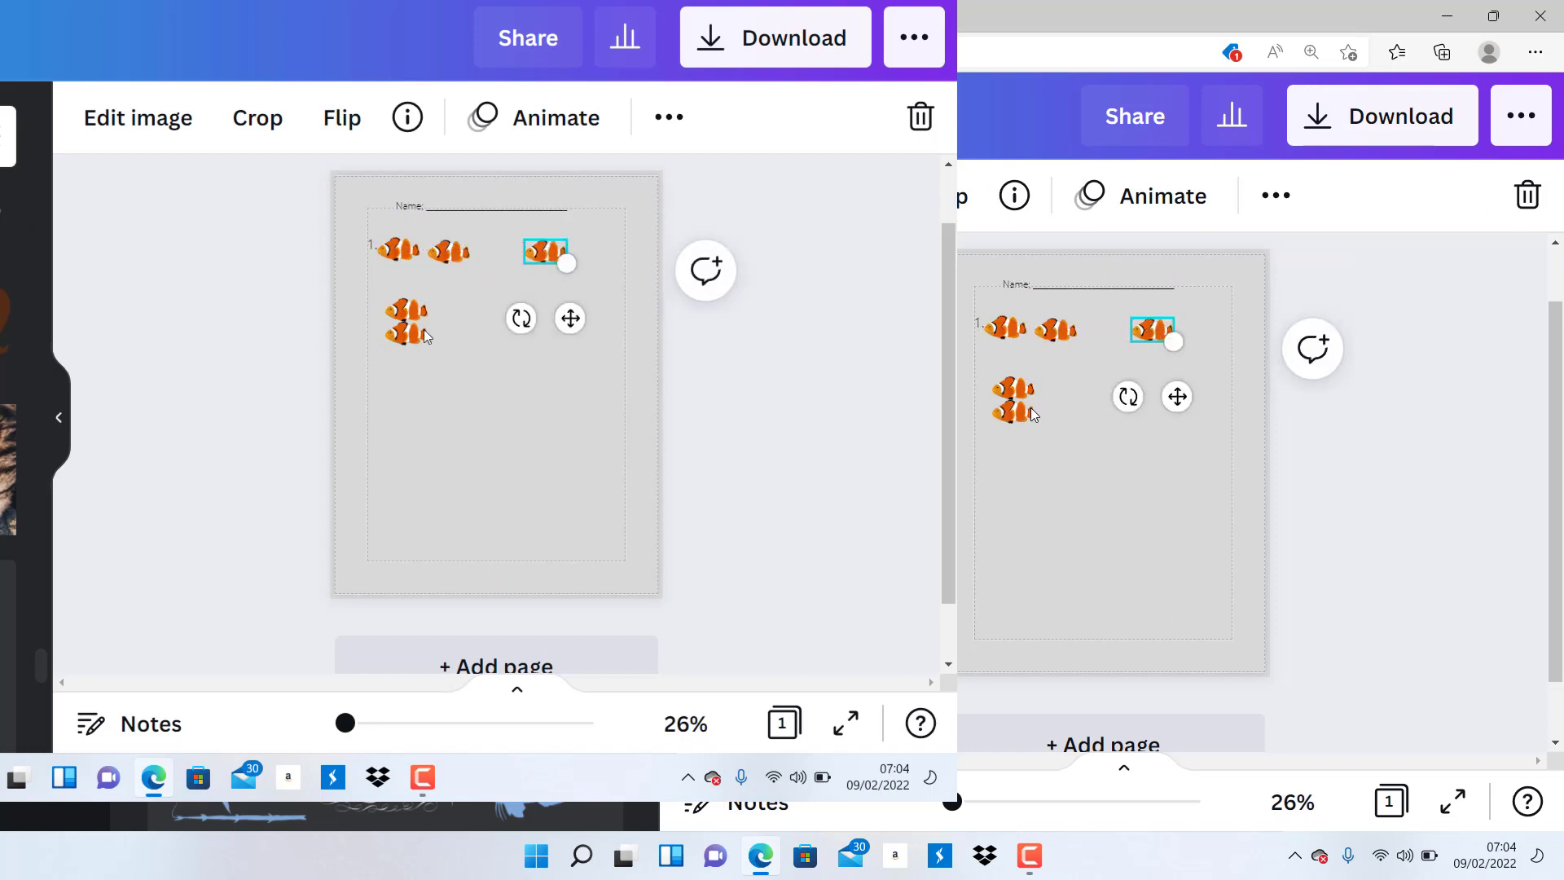
{"action": "left_click_drag", "start_coordinate": [1021, 387], "coordinate": [1194, 326]}
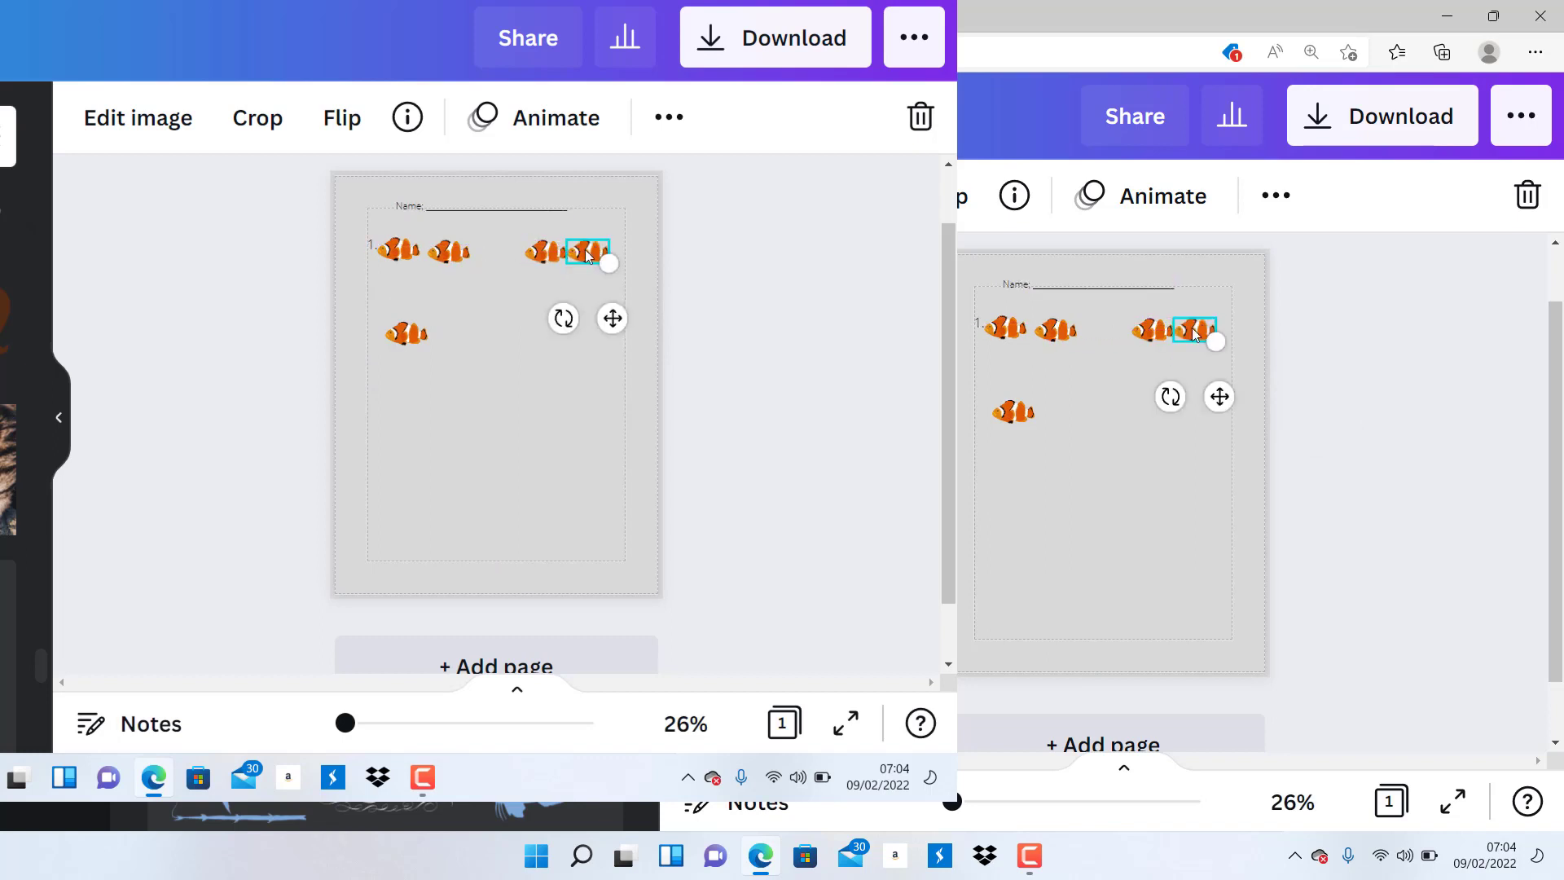
{"action": "left_click_drag", "start_coordinate": [1021, 426], "coordinate": [1026, 374]}
{"action": "left_click", "coordinate": [1109, 335]}
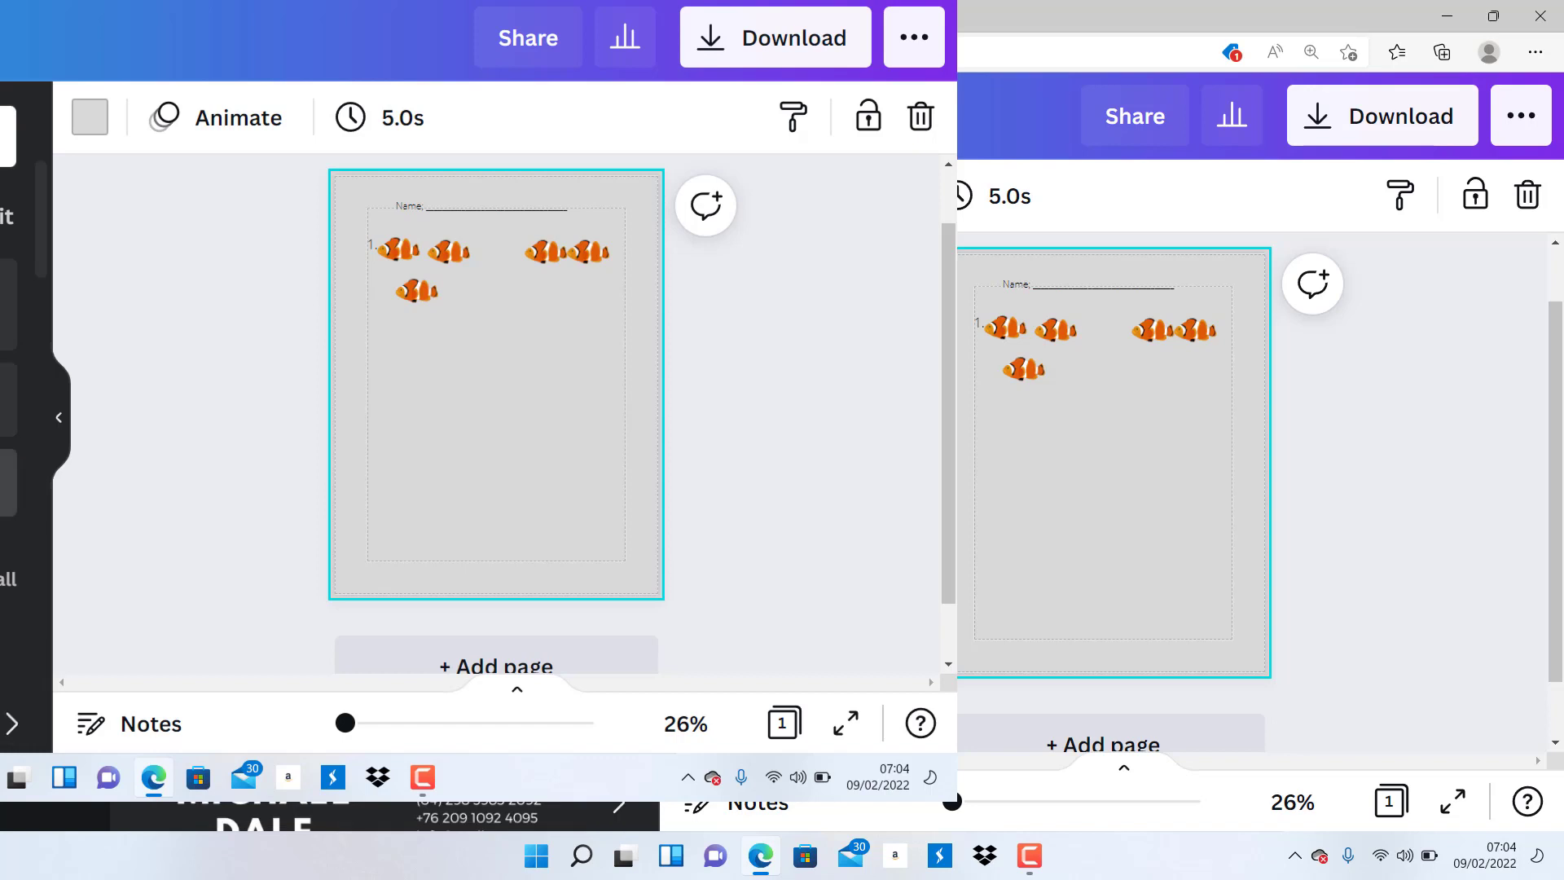
Add a text box containing "+" between the two clownfish groups
{"action": "key", "text": "t"}
{"action": "key", "text": "Escape"}
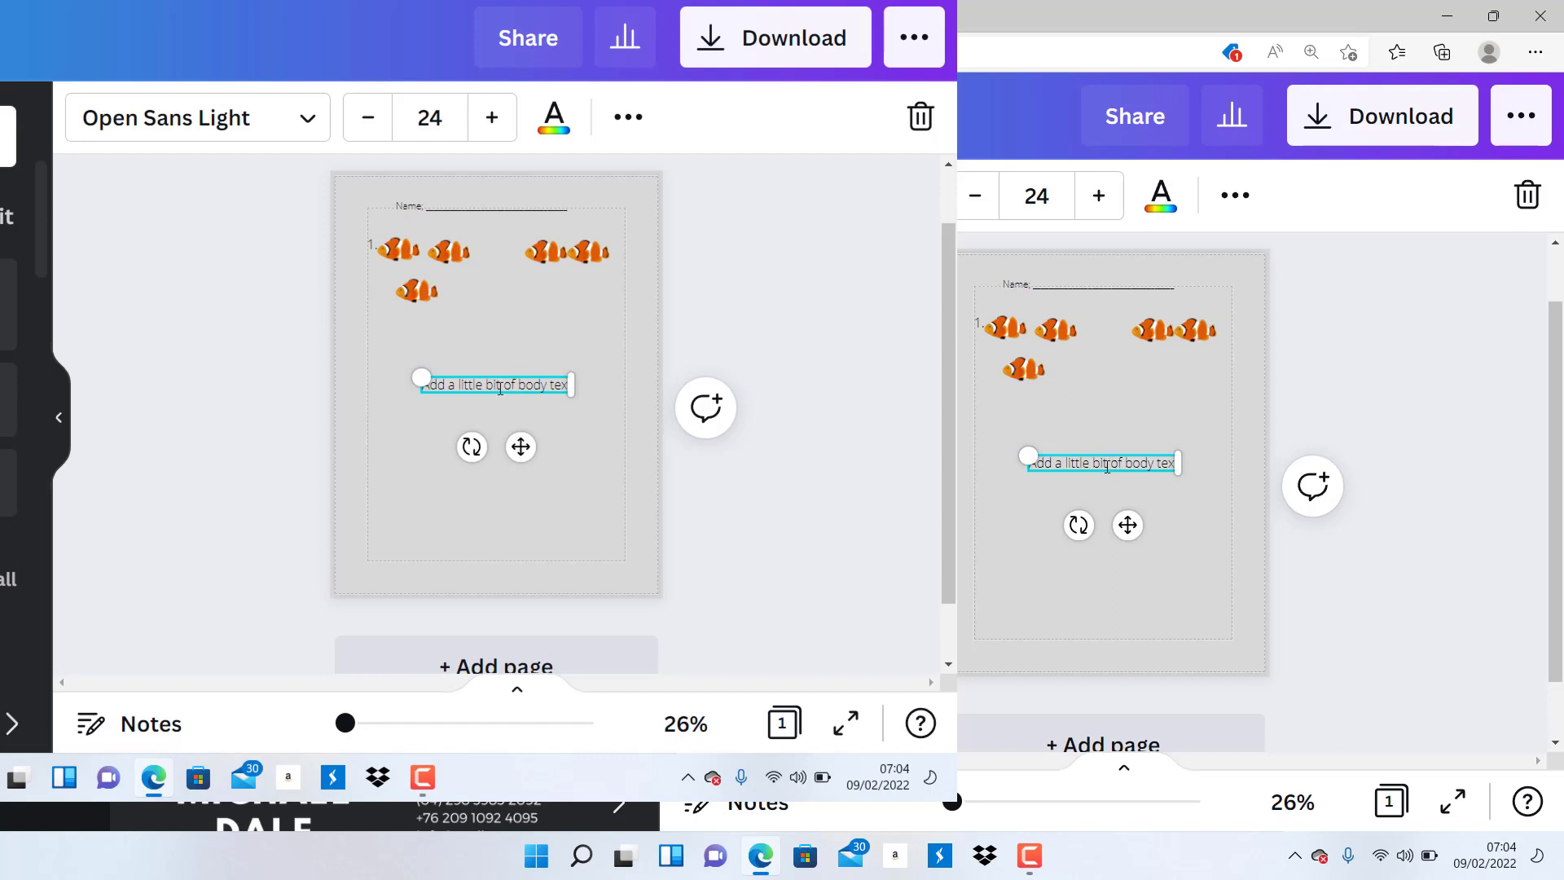
{"action": "left_click_drag", "start_coordinate": [498, 378], "coordinate": [501, 235]}
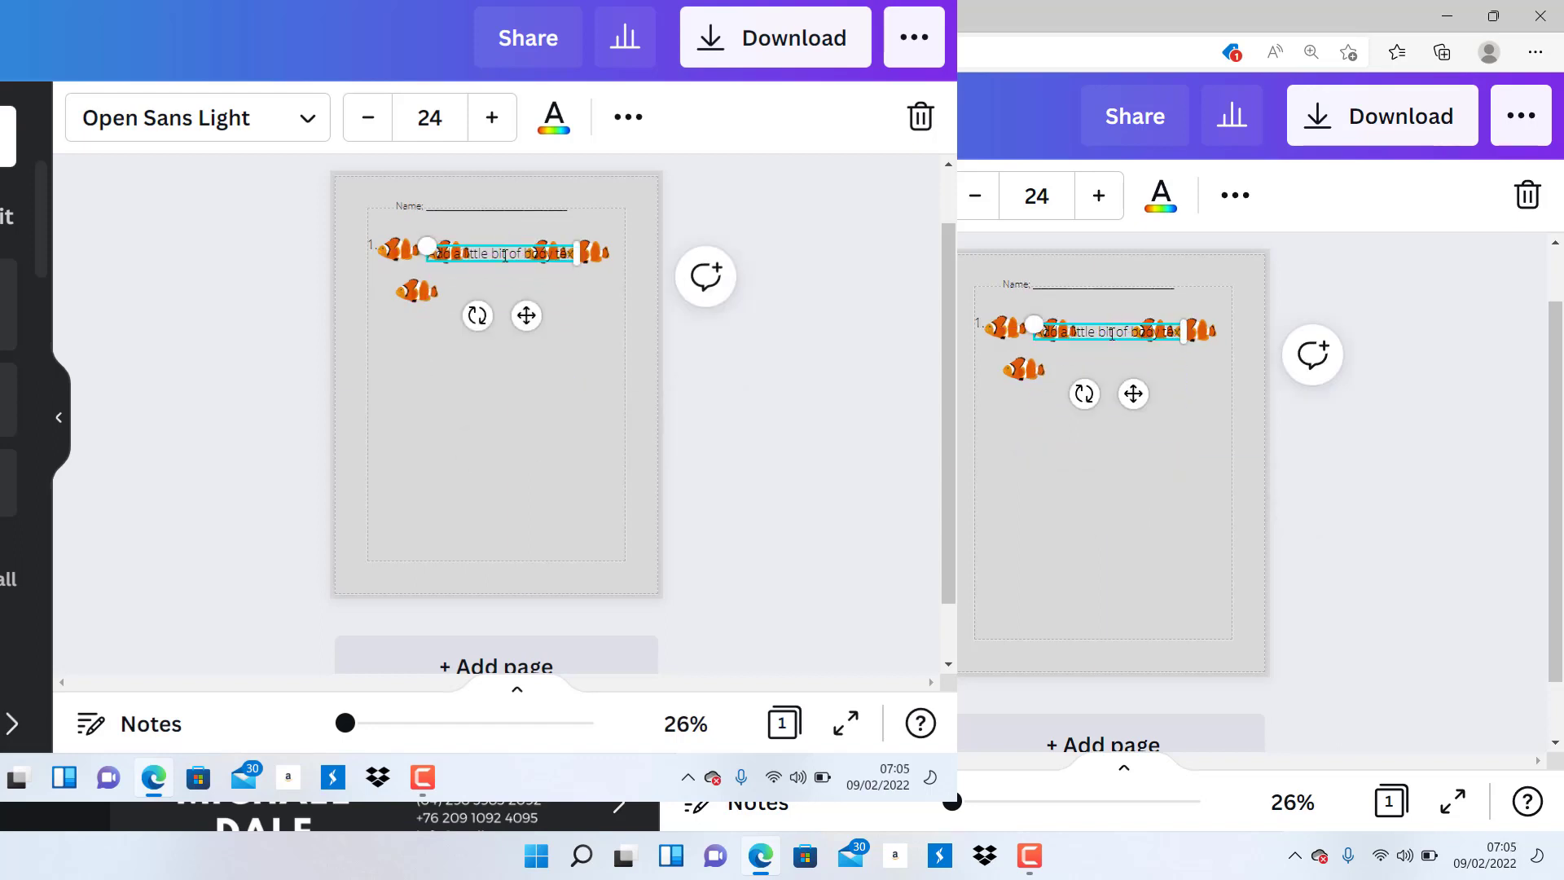
{"action": "double_click", "coordinate": [505, 255]}
{"action": "left_click_drag", "start_coordinate": [577, 254], "coordinate": [501, 240]}
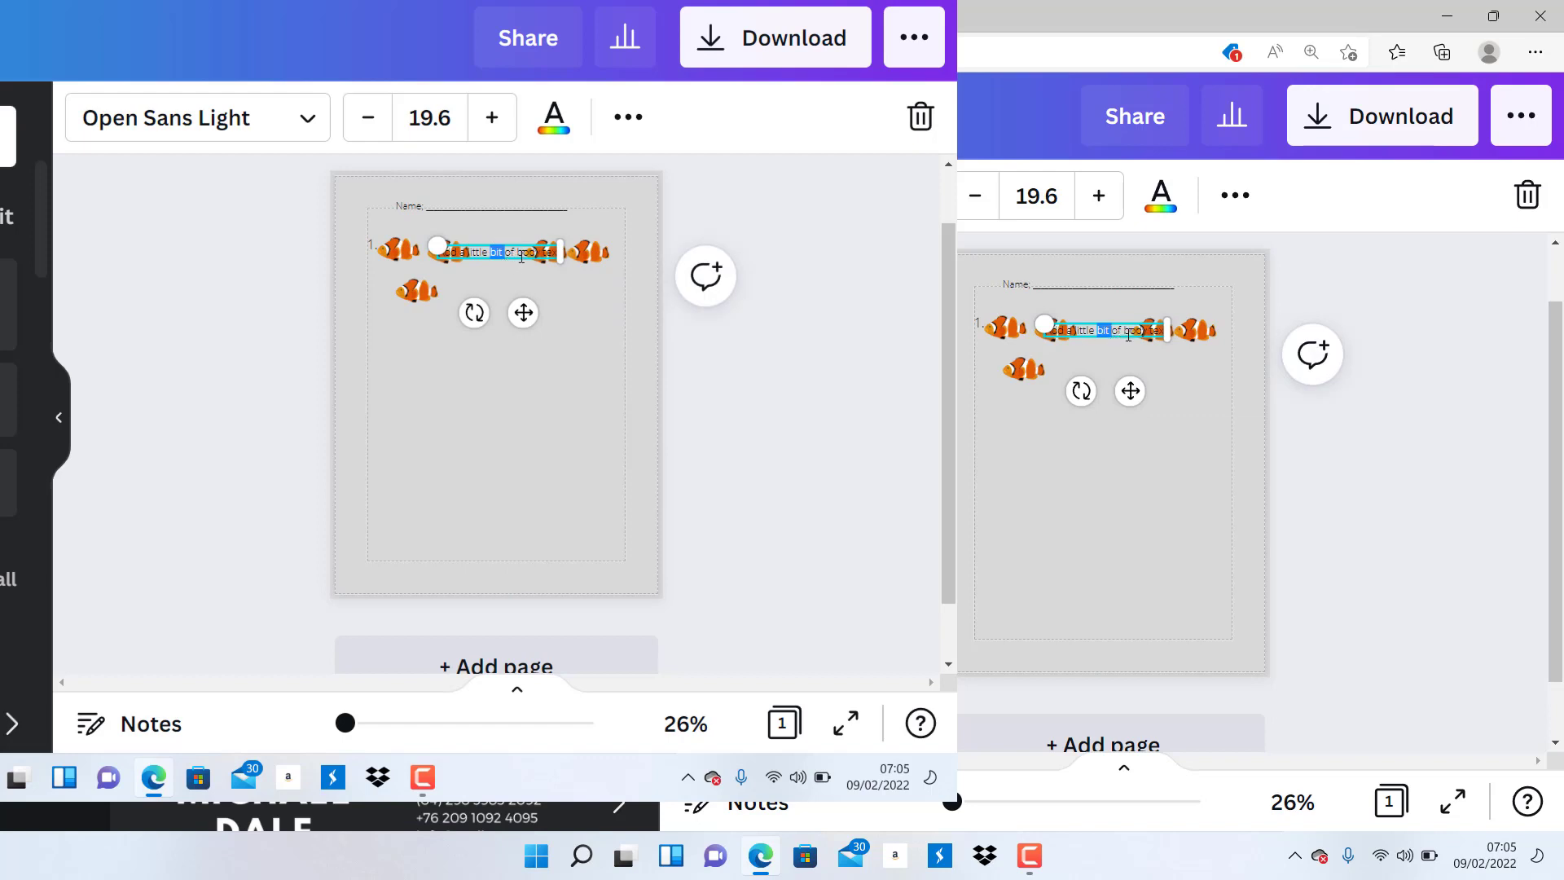
{"action": "triple_click", "coordinate": [523, 257]}
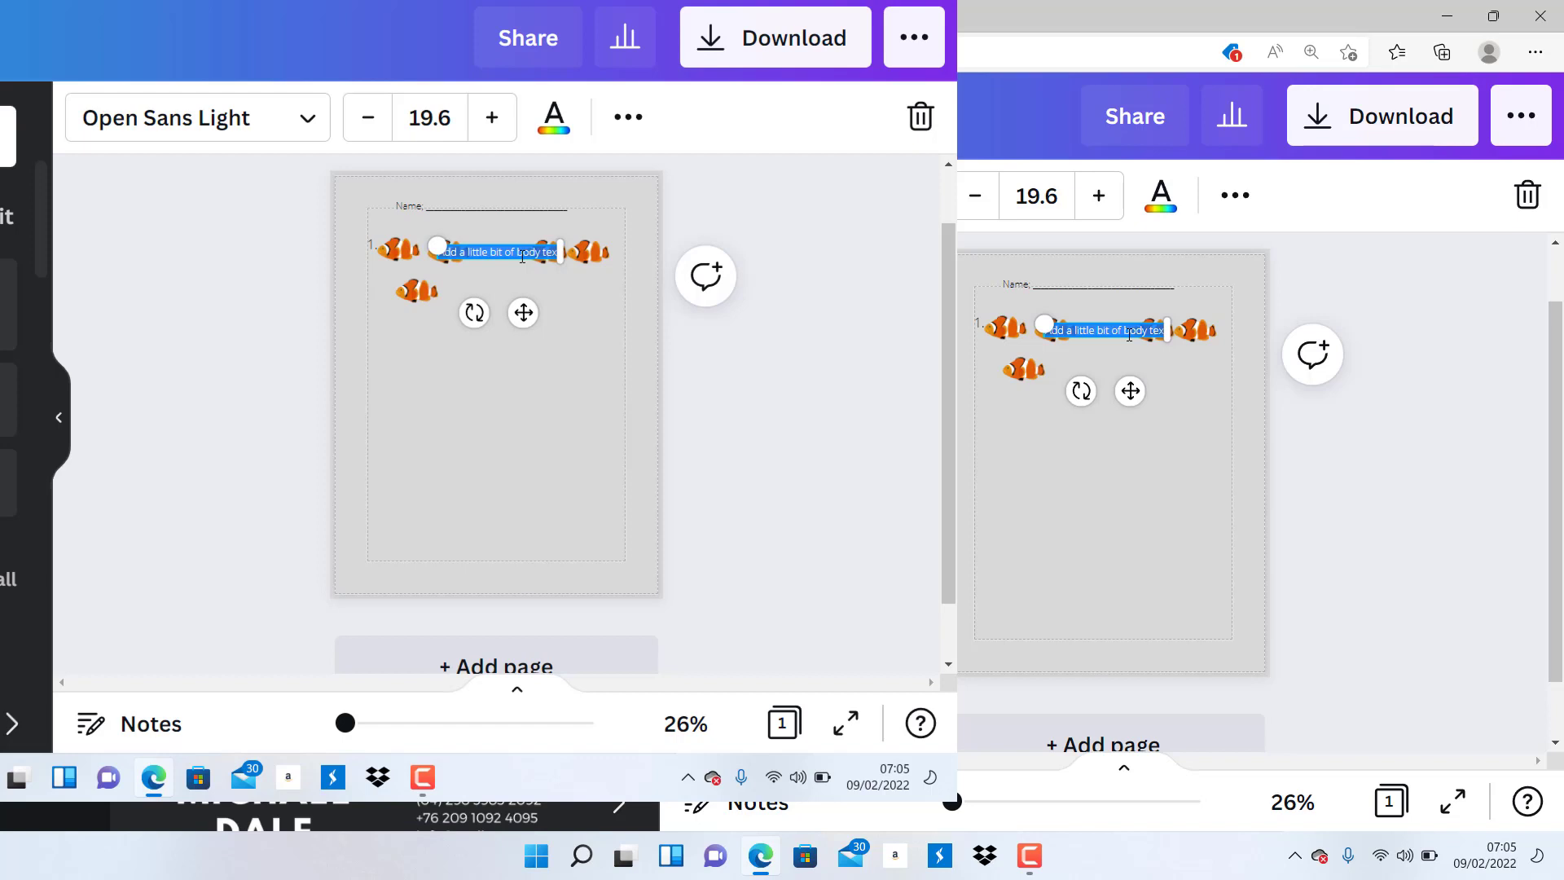
{"action": "key", "text": "BackSpace"}
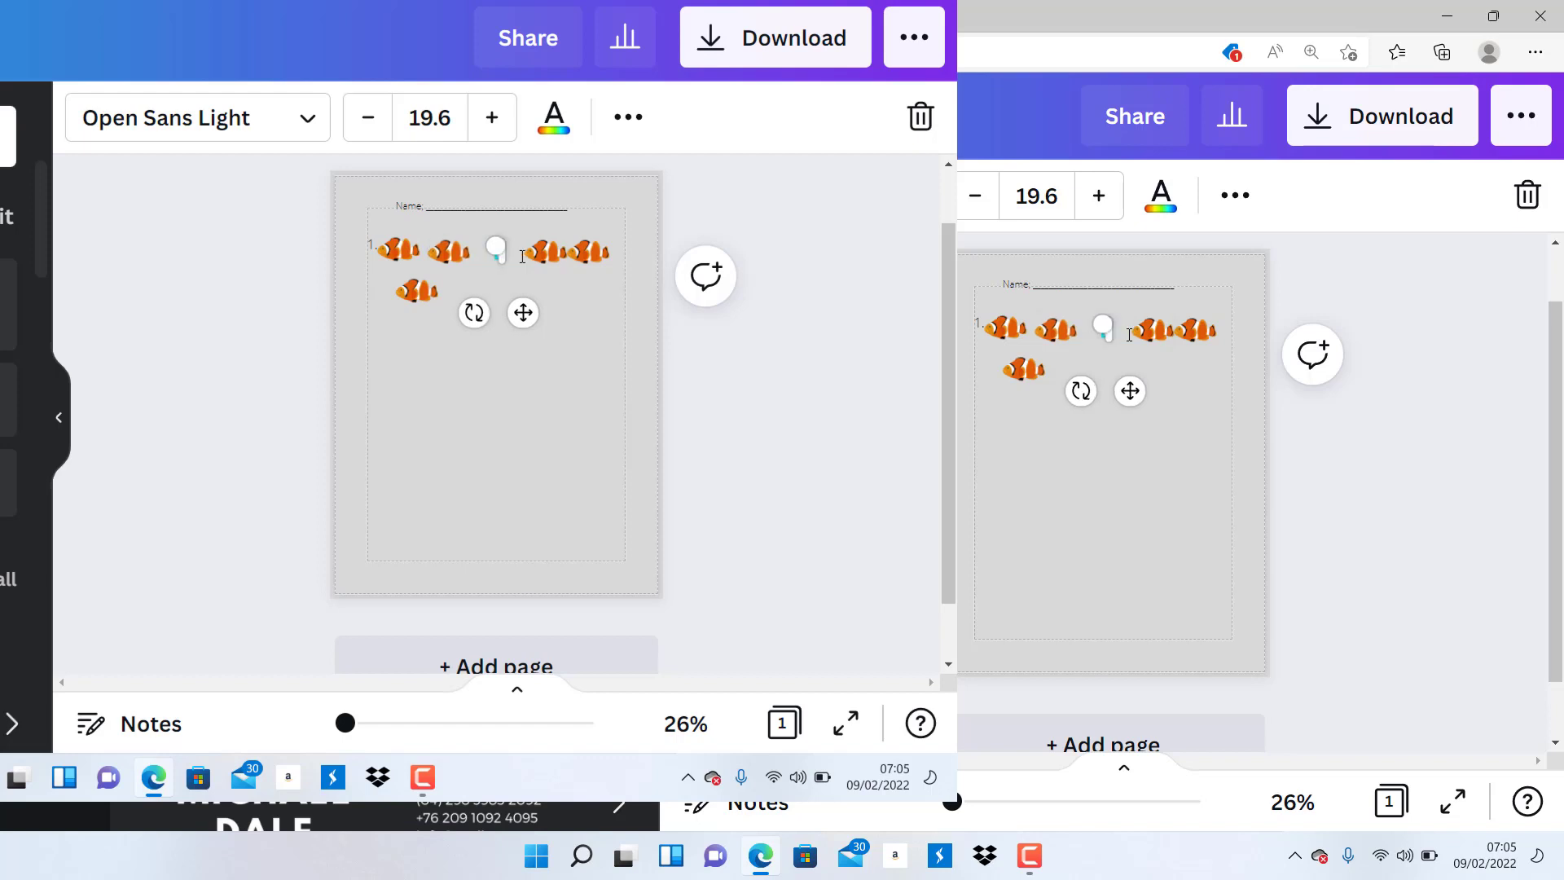
{"action": "left_click", "coordinate": [1163, 427]}
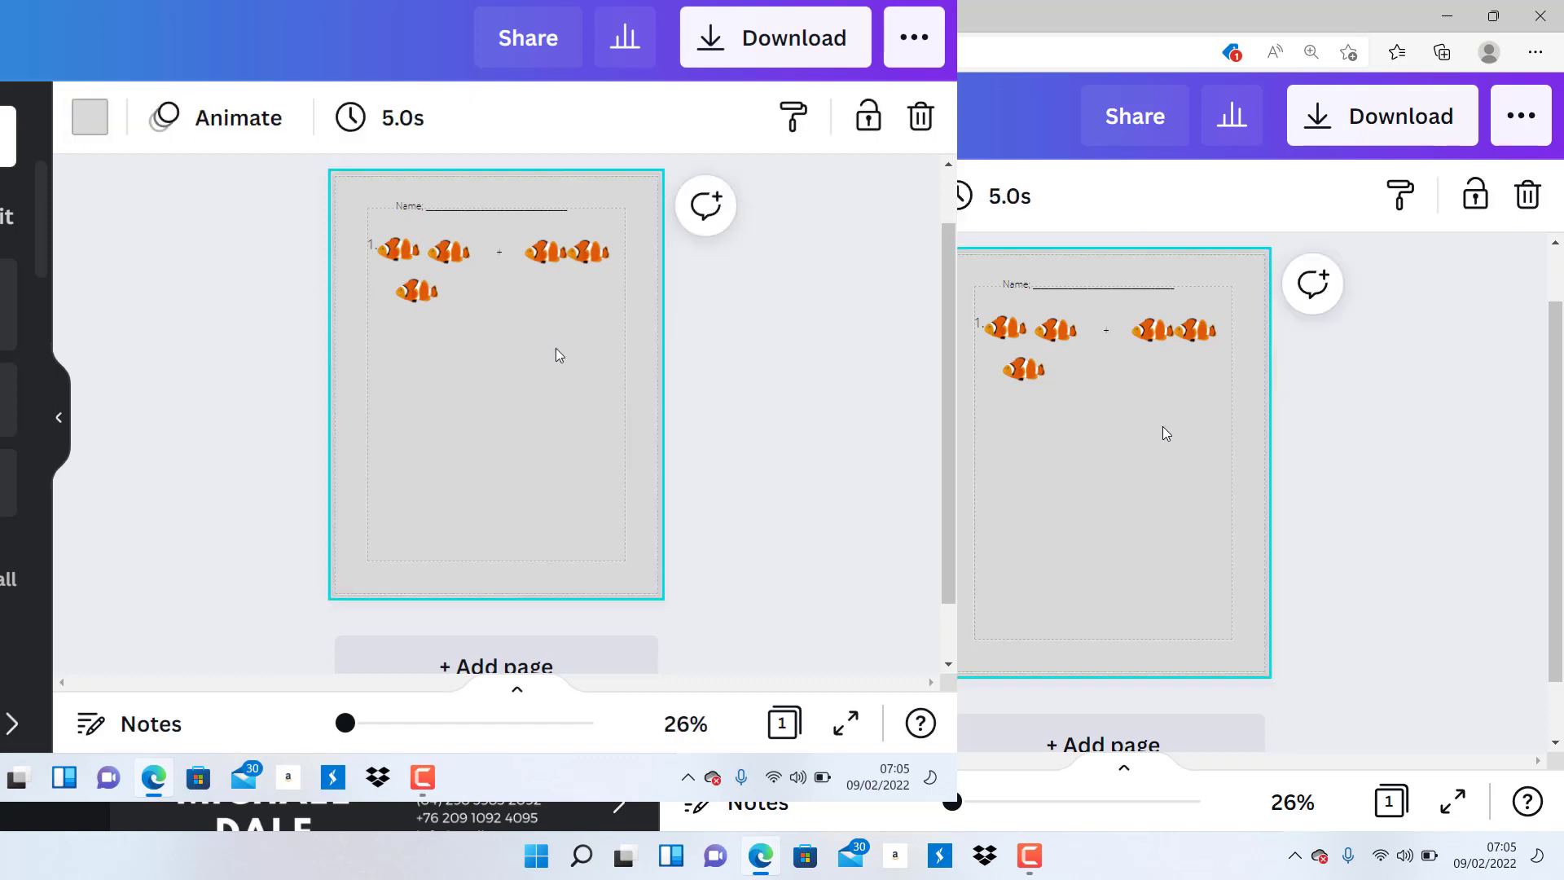
Enlarge the "+" sign between the clownfish groups to a font size of about 40.4
{"action": "left_click", "coordinate": [501, 261]}
{"action": "mouse_move", "coordinate": [503, 259]}
{"action": "left_mouse_down"}
{"action": "mouse_move", "coordinate": [524, 277]}
{"action": "mouse_move", "coordinate": [498, 258]}
{"action": "left_mouse_up"}
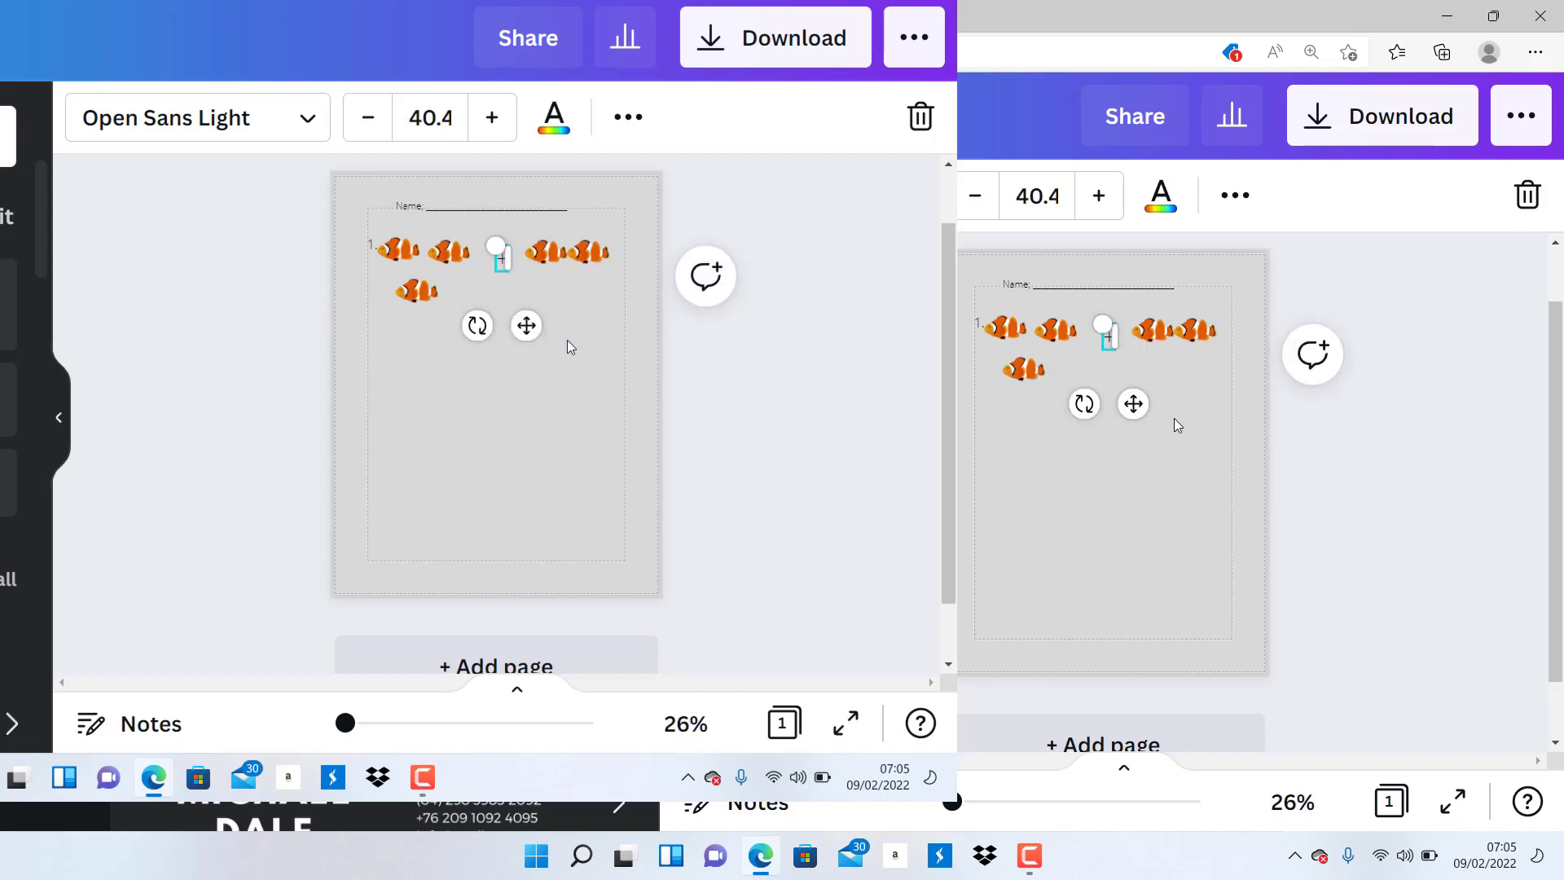
{"action": "left_click", "coordinate": [569, 341]}
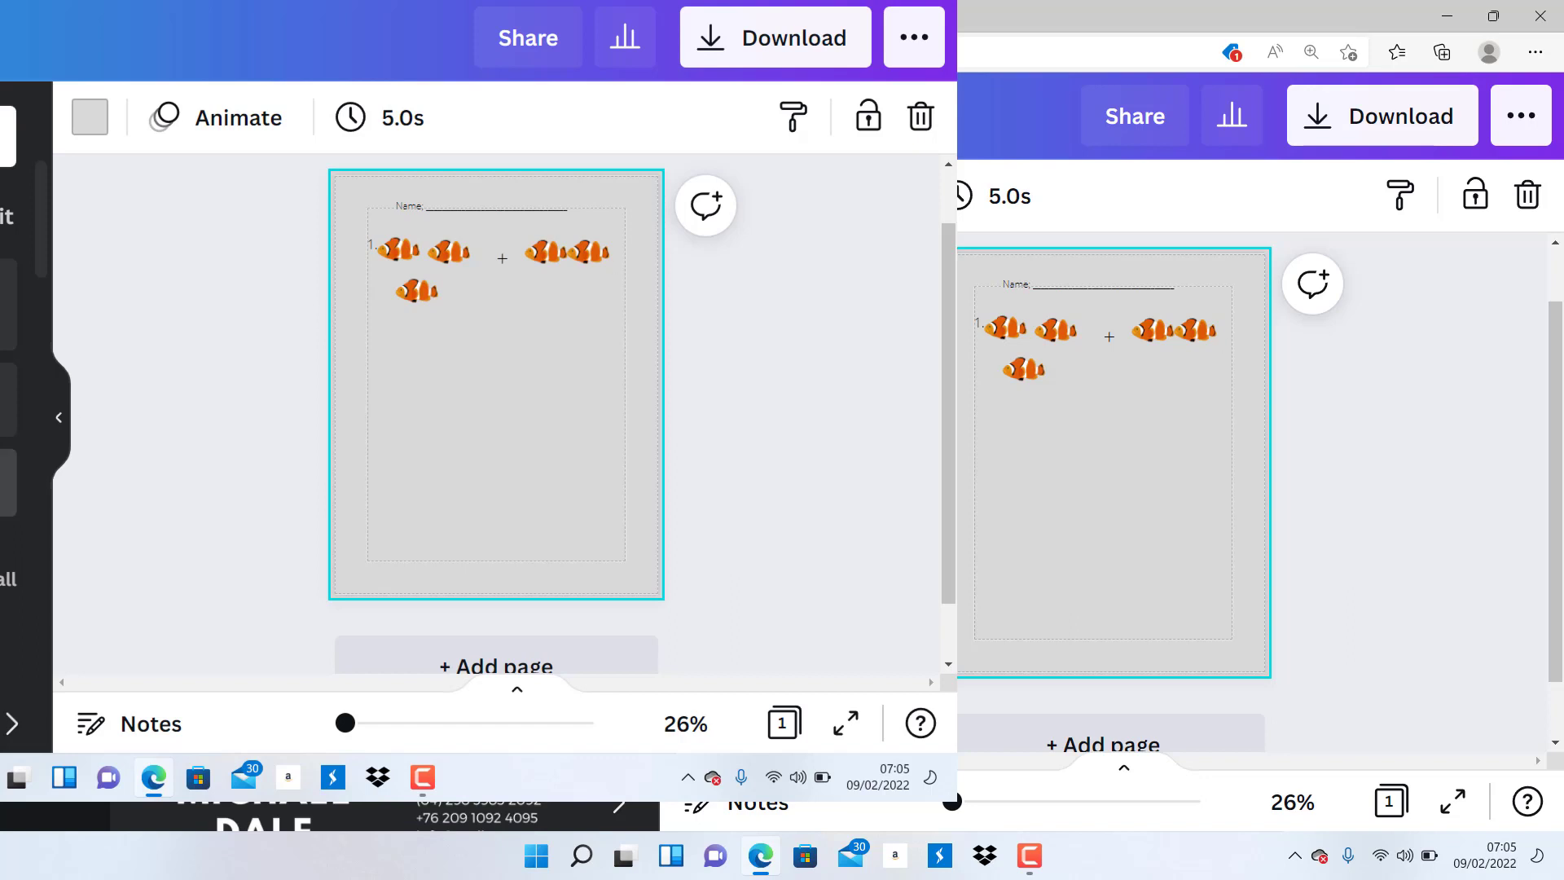
Add a text box containing "=" at the page's right edge and enlarge it to a font size of about 54.5
{"action": "key", "text": "t"}
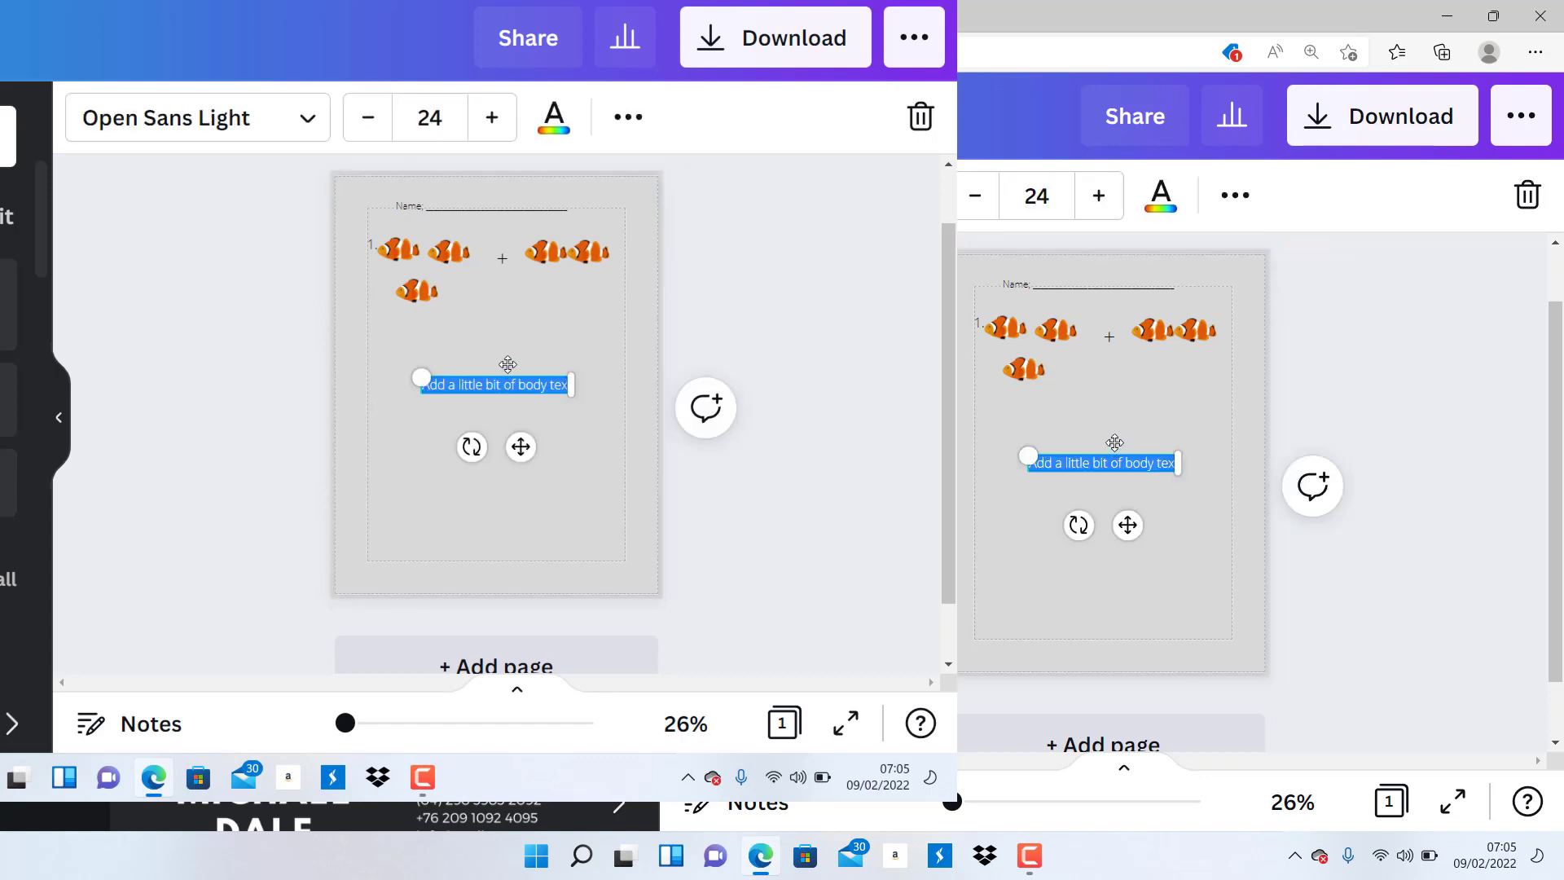
{"action": "left_click_drag", "start_coordinate": [507, 372], "coordinate": [685, 238]}
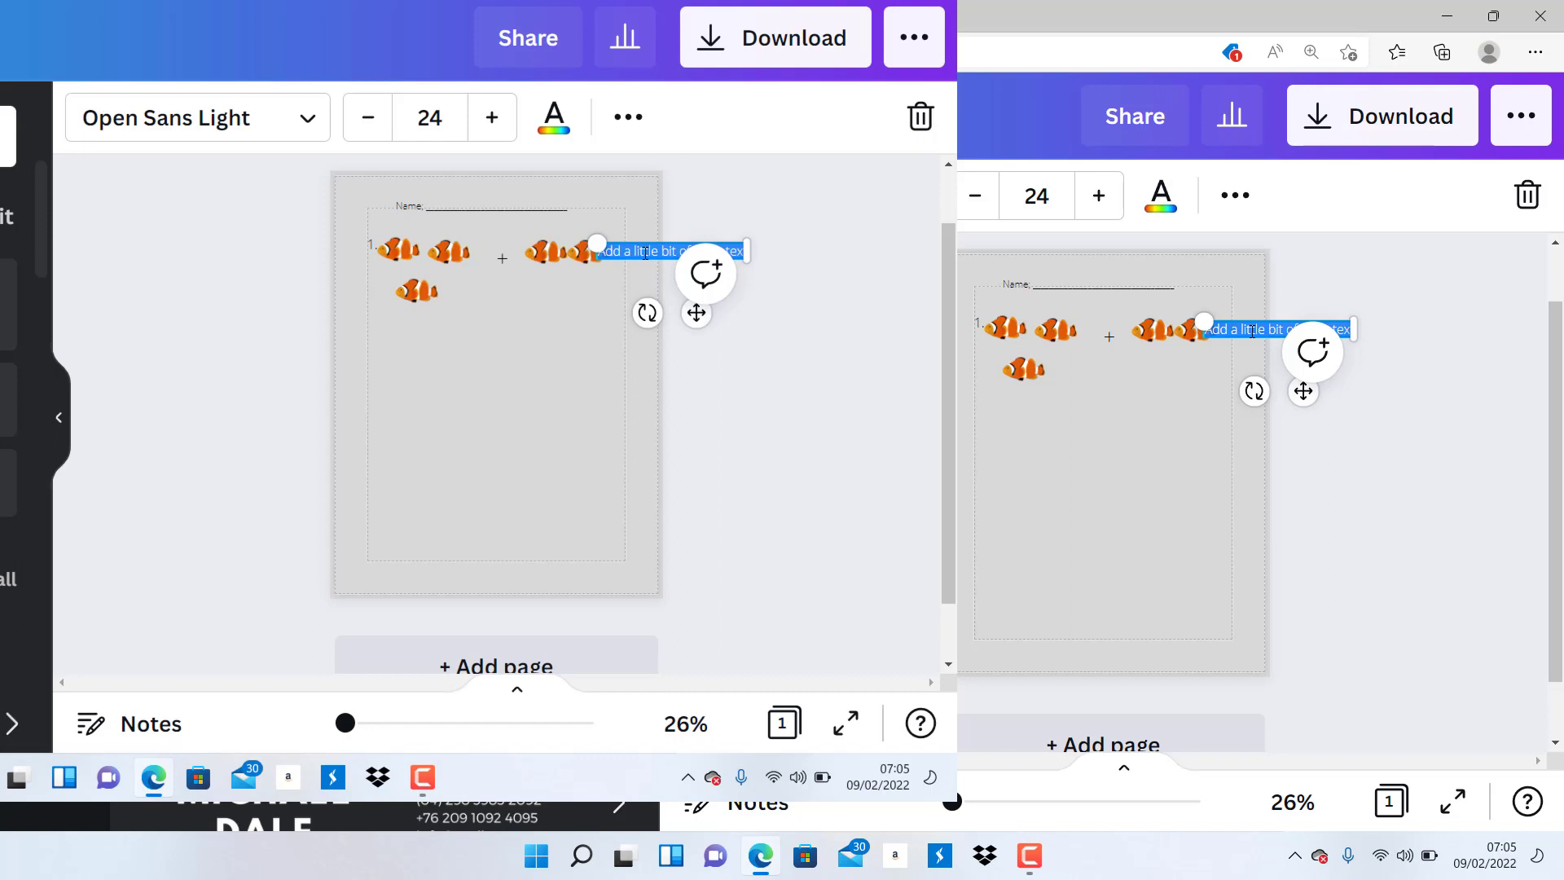
{"action": "key", "text": "BackSpace"}
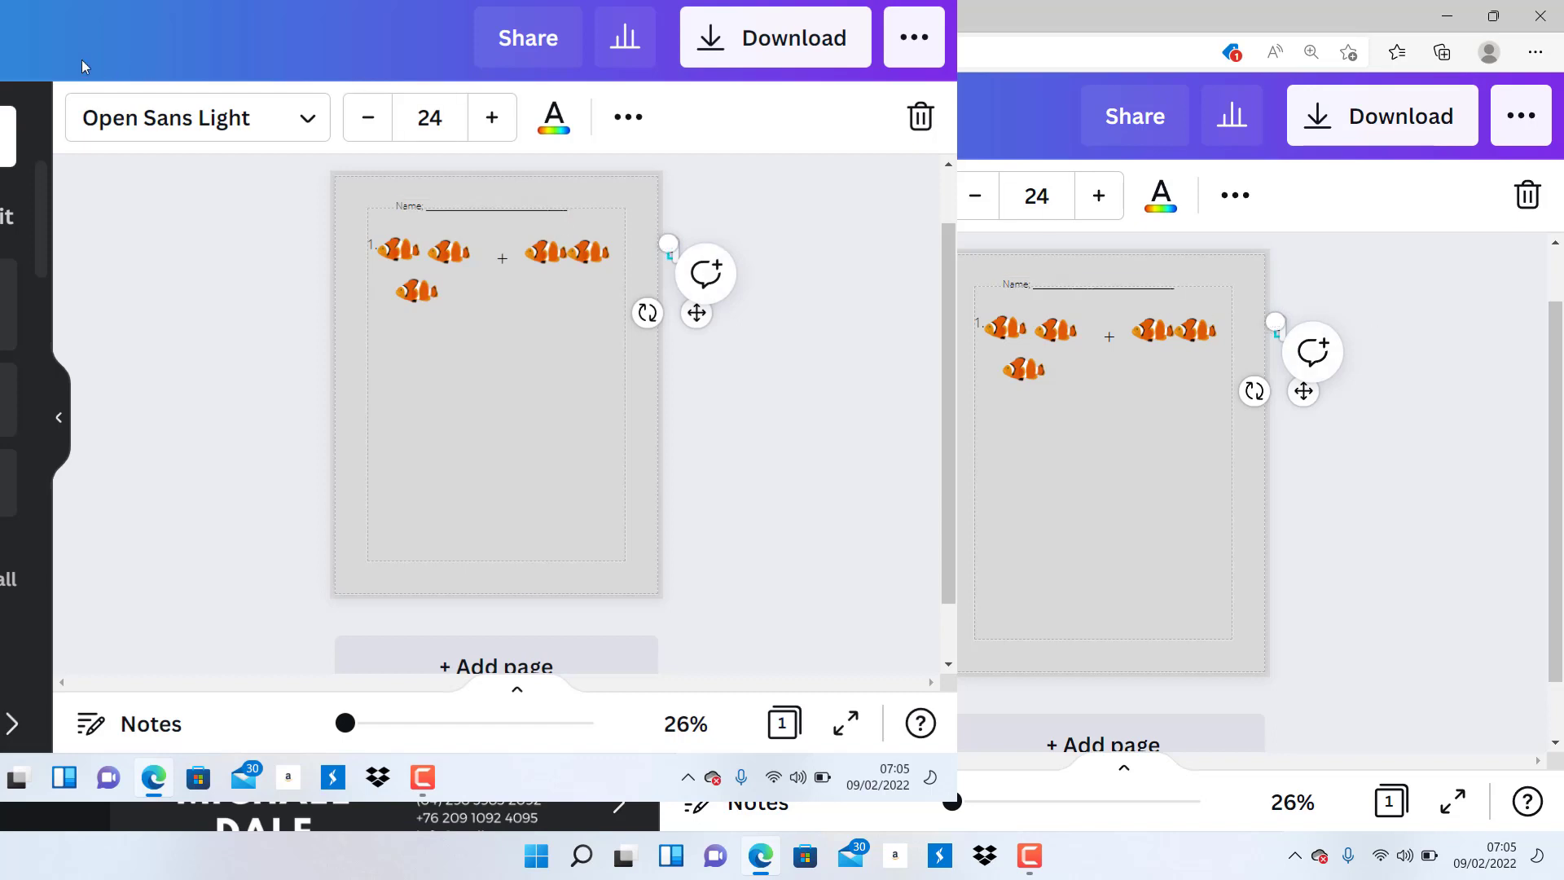
{"action": "mouse_move", "coordinate": [664, 243]}
{"action": "left_mouse_down"}
{"action": "mouse_move", "coordinate": [720, 245]}
{"action": "mouse_move", "coordinate": [689, 258]}
{"action": "left_mouse_up"}
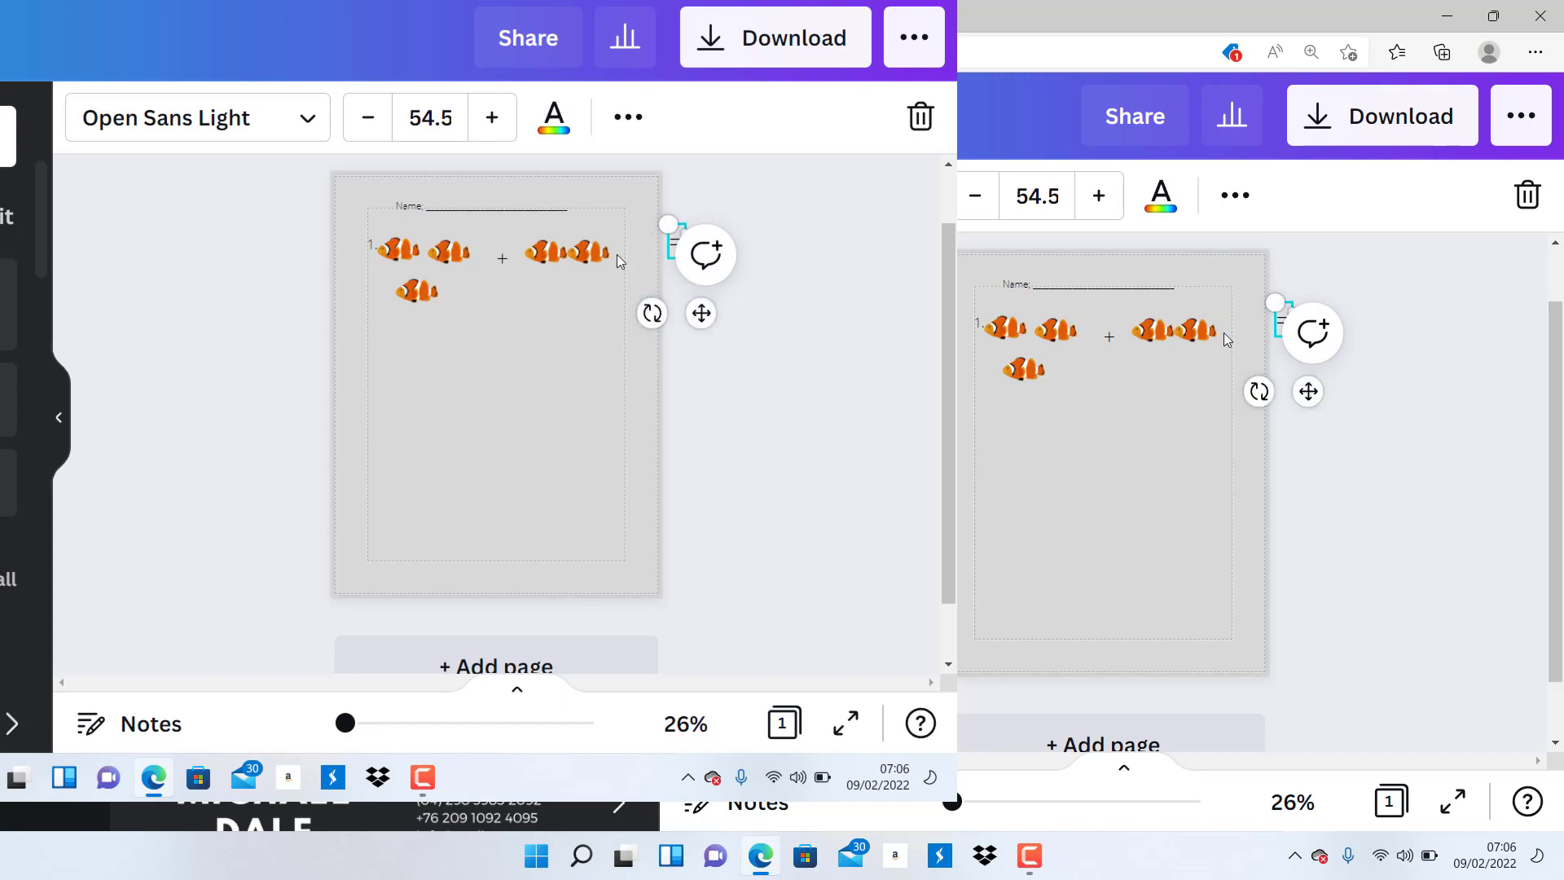
Adjust the "=" sign to a font size of about 53.7 and place it directly after the second clownfish group
{"action": "left_click_drag", "start_coordinate": [1276, 302], "coordinate": [1242, 327]}
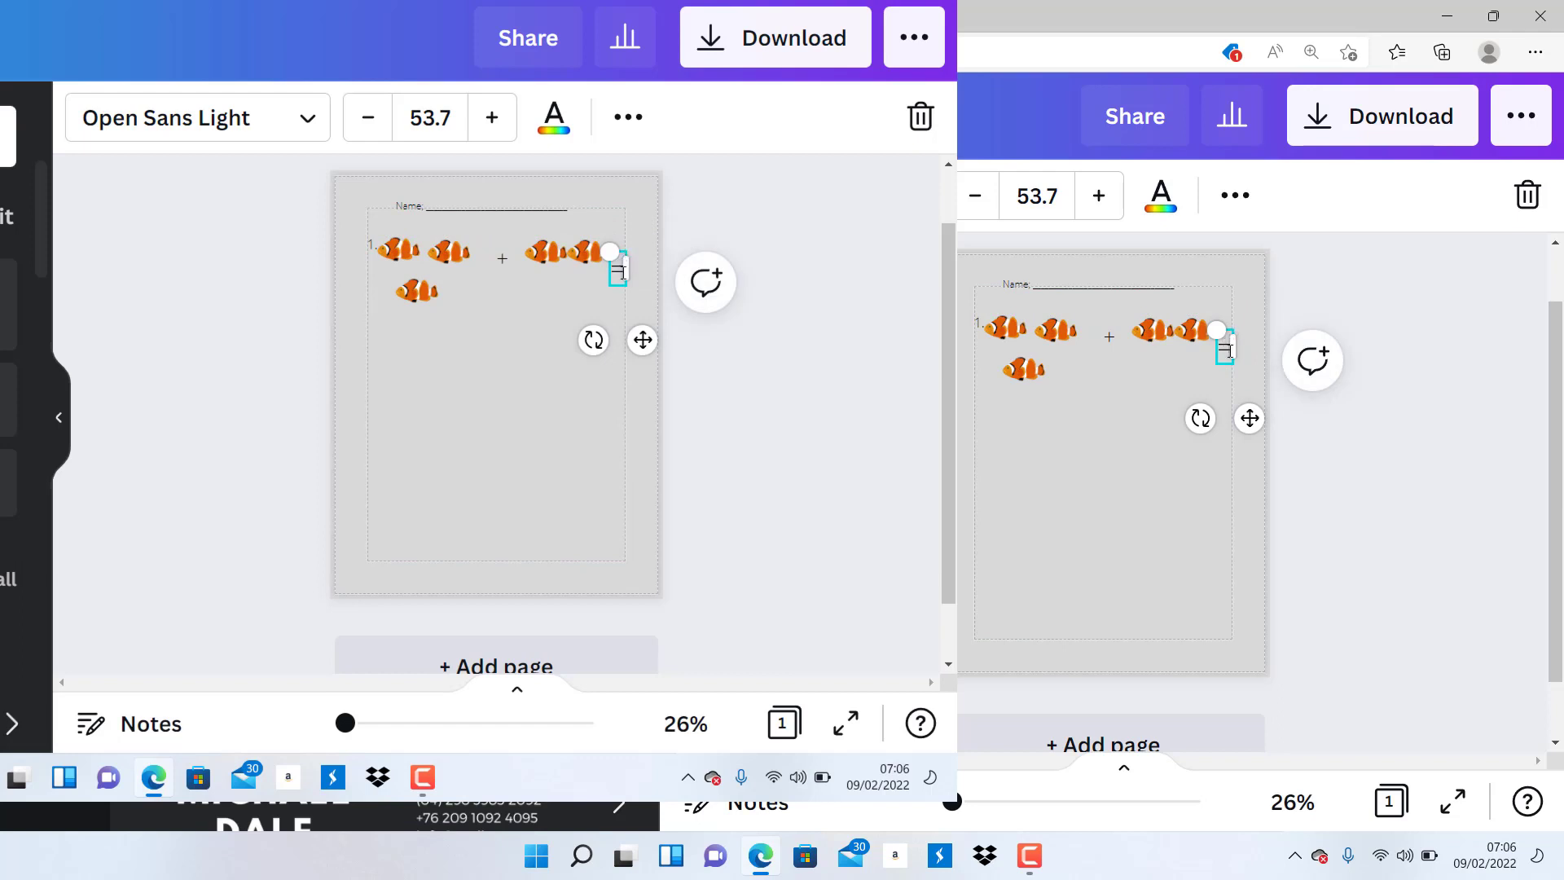
{"action": "left_click", "coordinate": [1108, 427]}
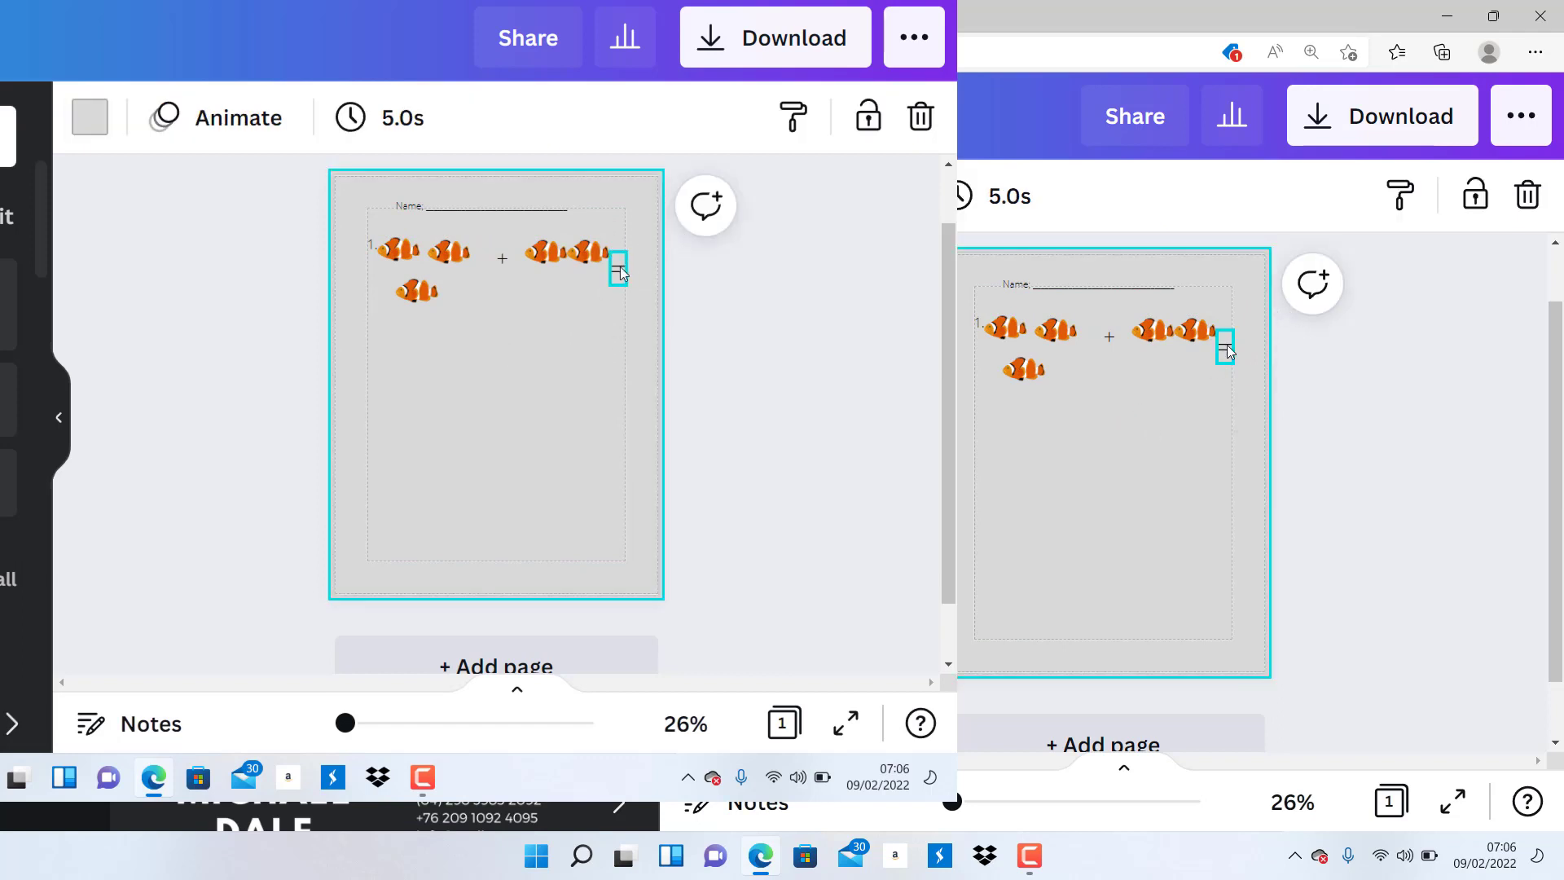
{"action": "left_click_drag", "start_coordinate": [1228, 351], "coordinate": [1232, 331]}
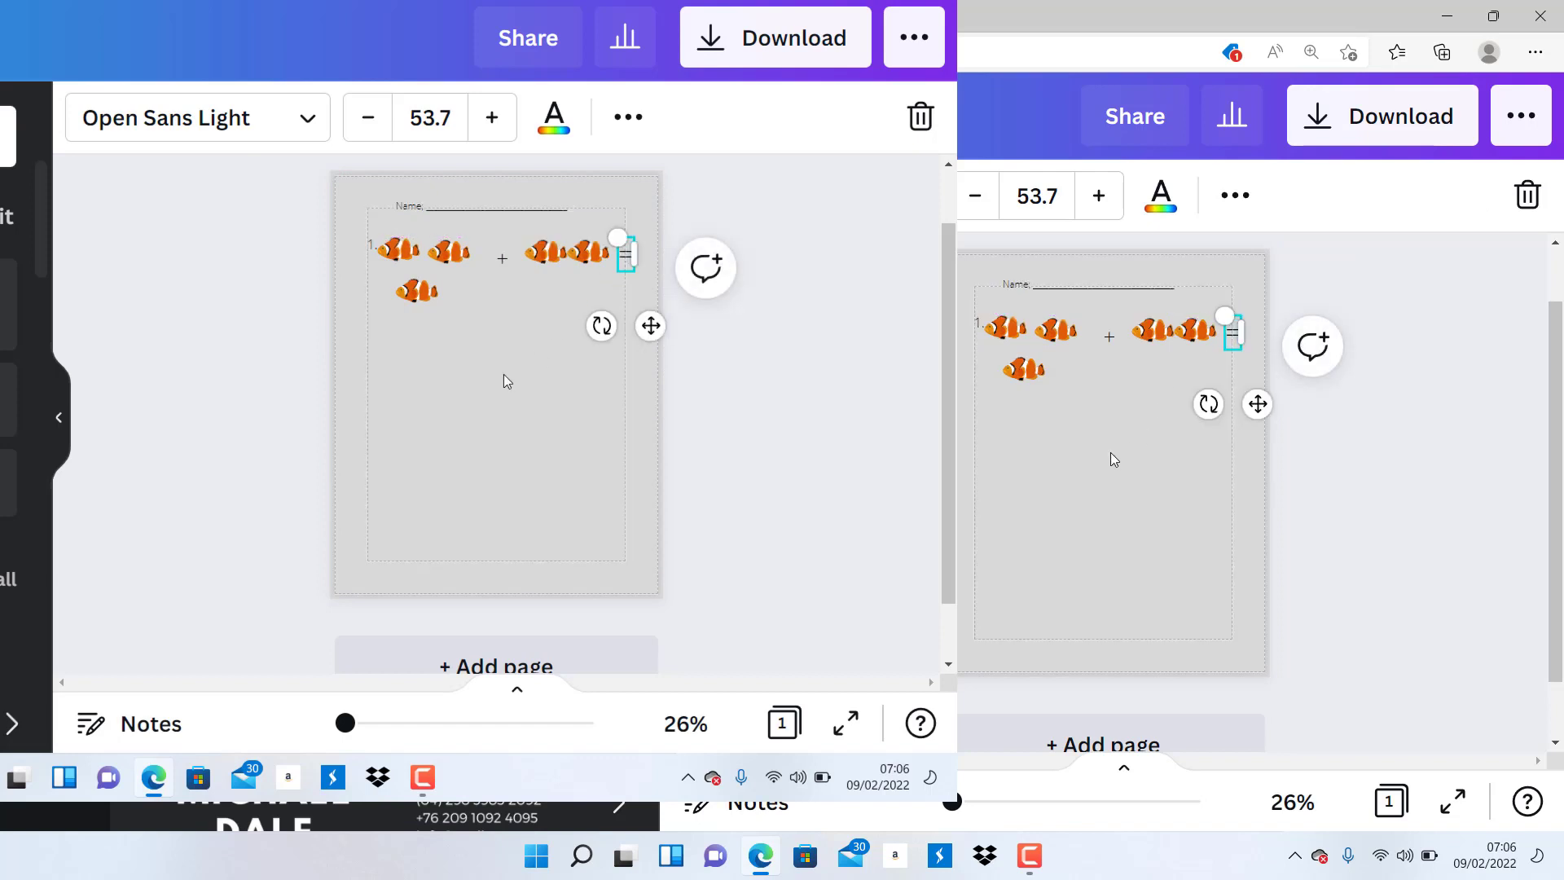
{"action": "left_click", "coordinate": [1110, 453]}
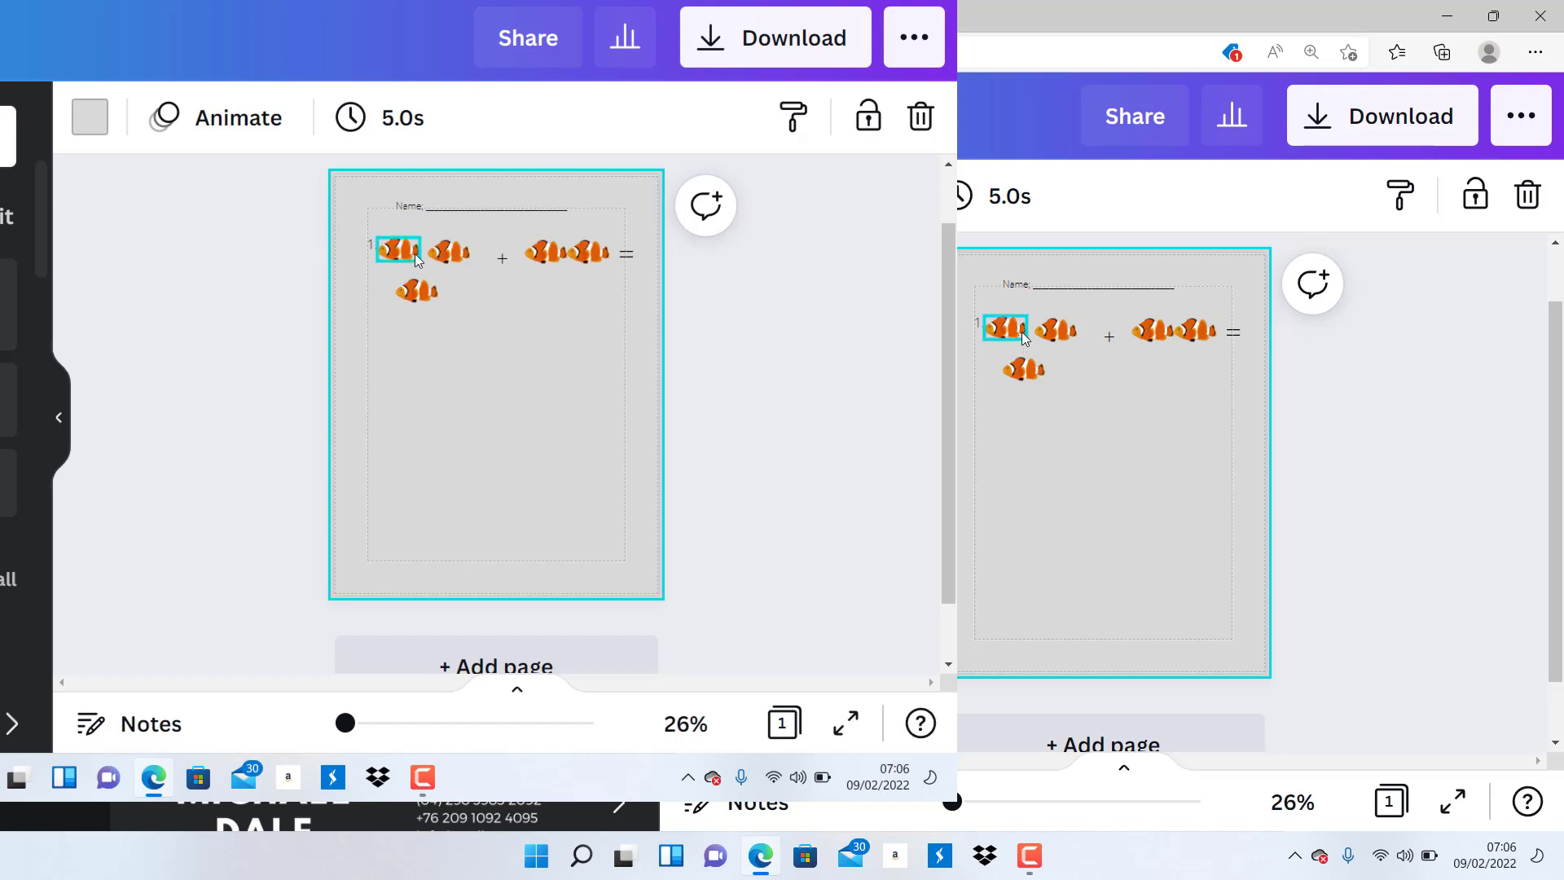
Move the name line up and add the text "Direction: Solve the problem" between it and the clownfish row
{"action": "left_click", "coordinate": [1092, 274]}
{"action": "left_click_drag", "start_coordinate": [1092, 272], "coordinate": [1092, 274]}
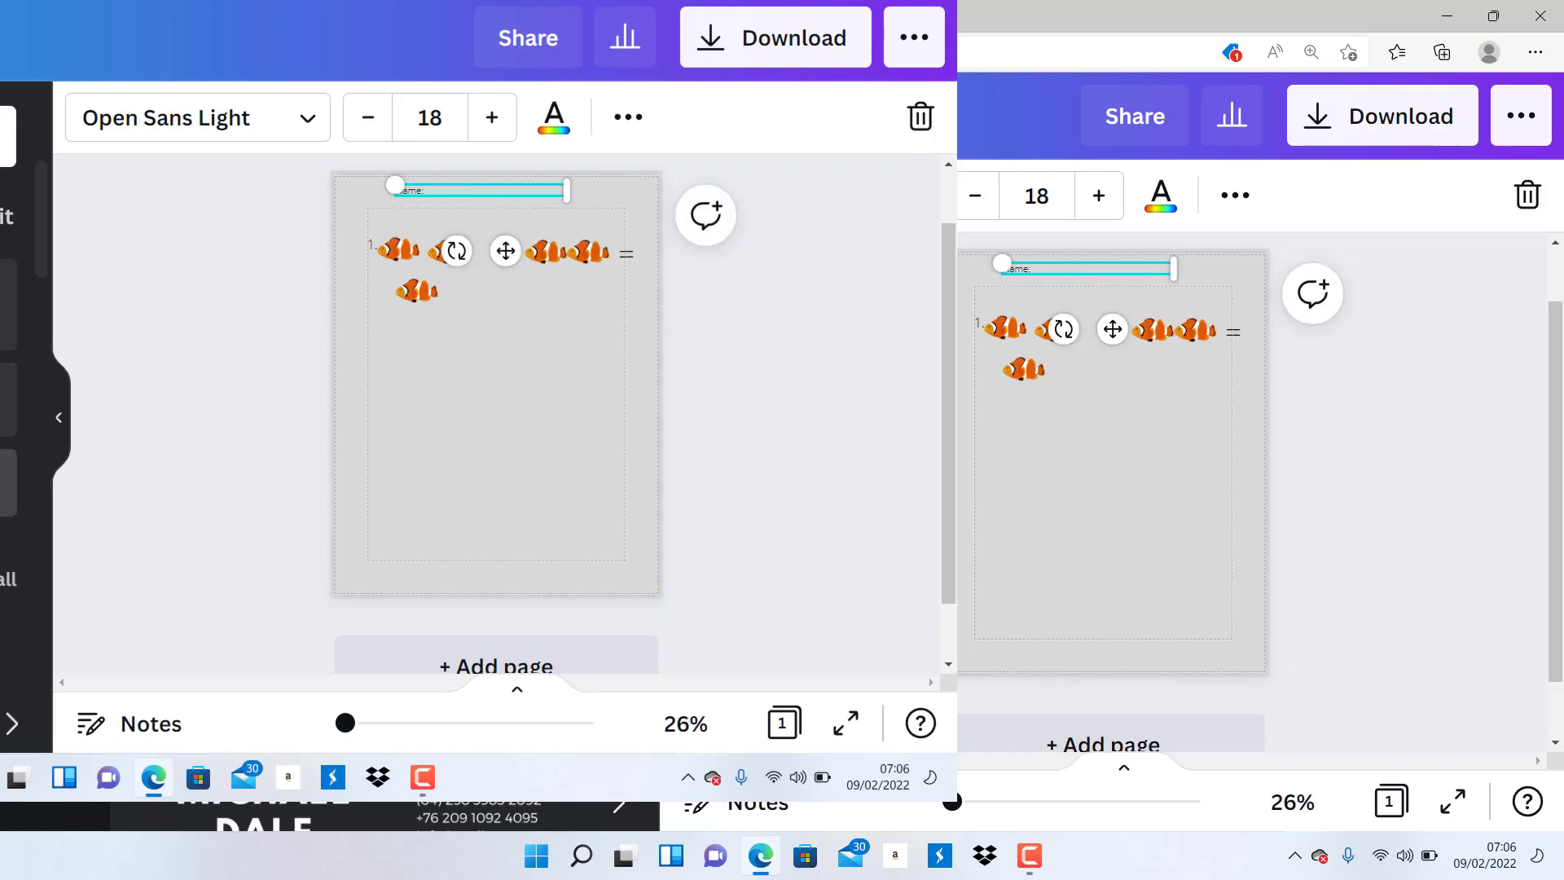
{"action": "key", "text": "ctrl+z"}
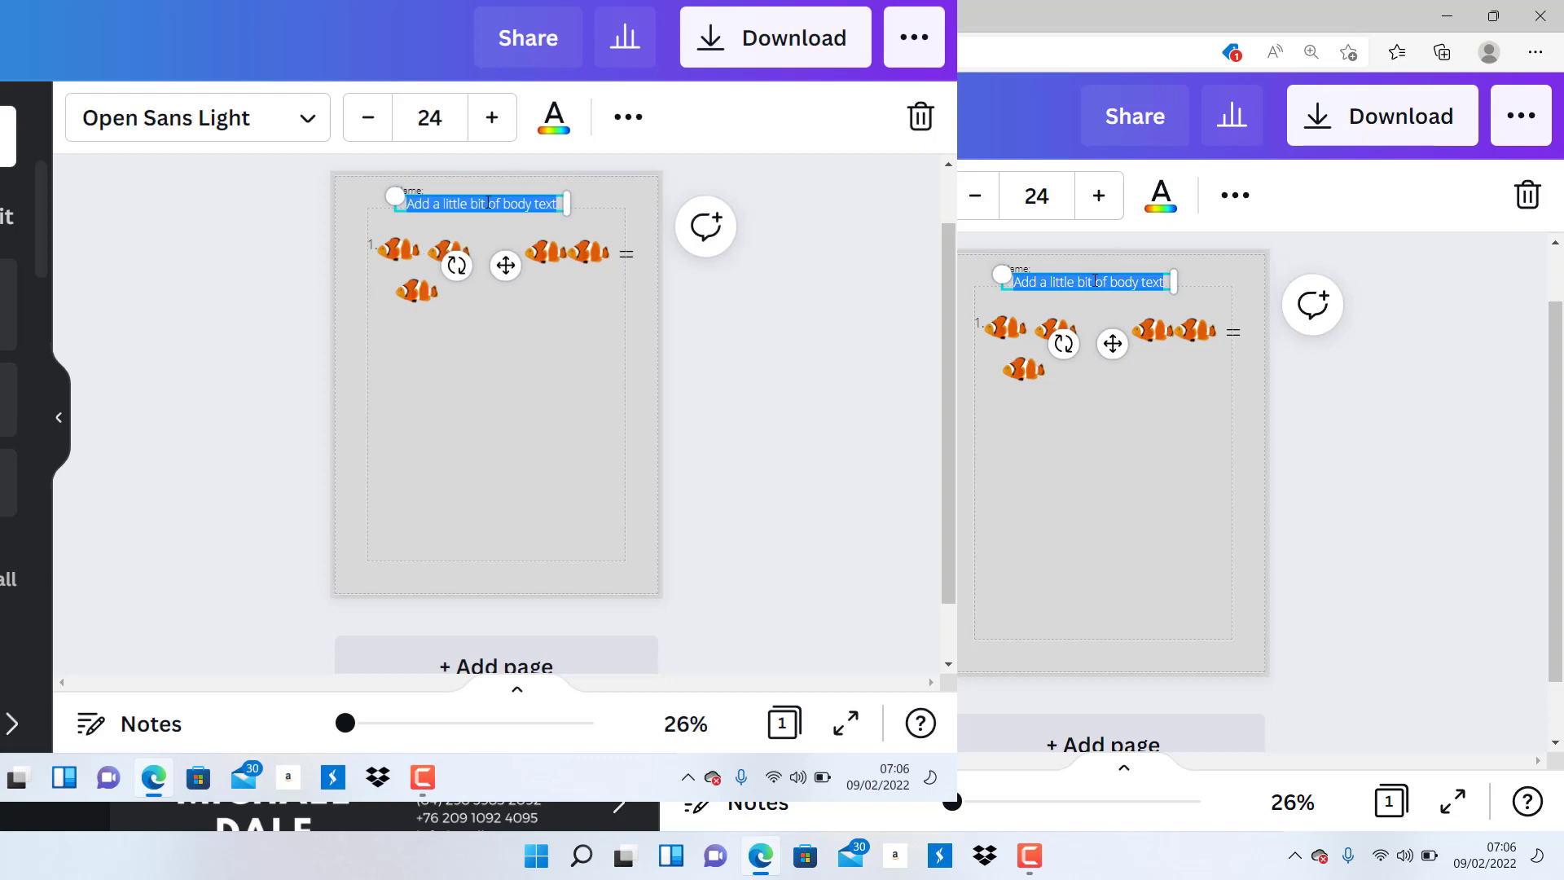
{"action": "type", "text": "D"}
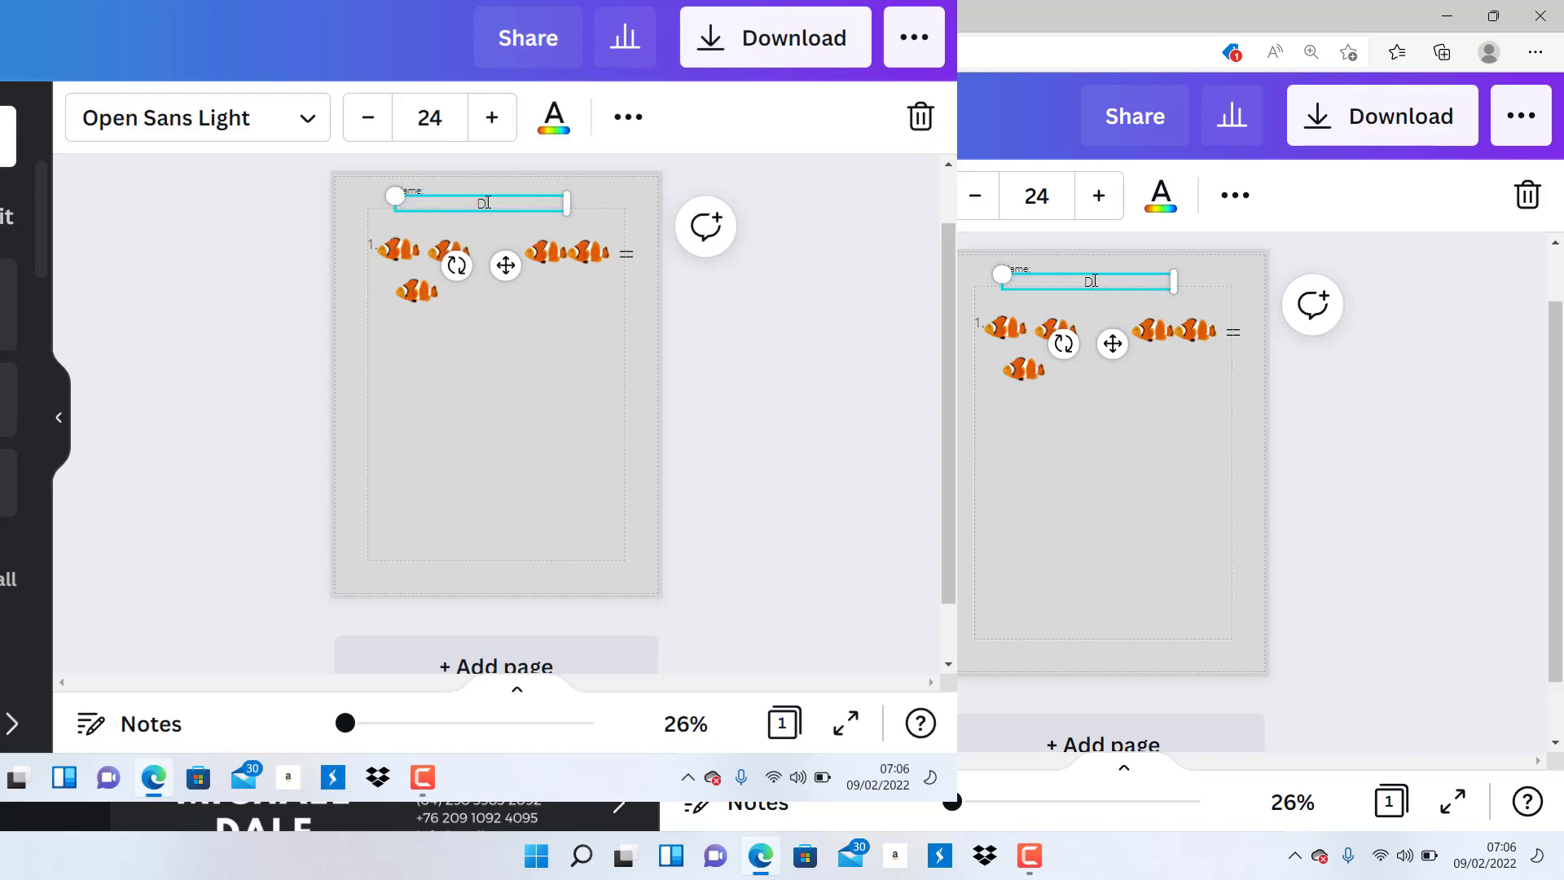
{"action": "type", "text": "irection: Solve"}
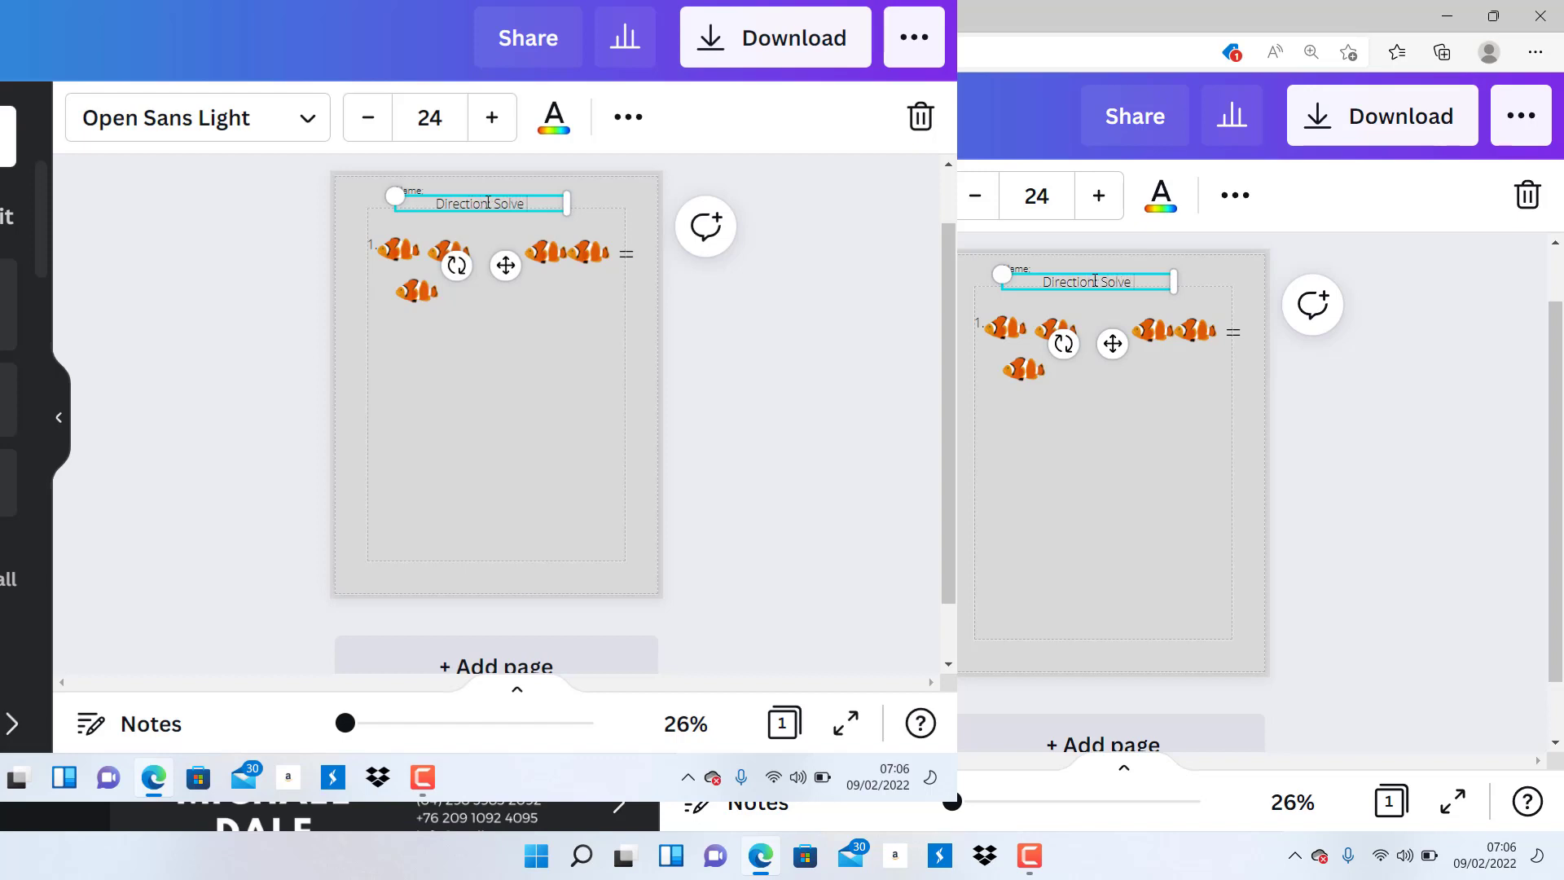
{"action": "type", "text": " the pro"}
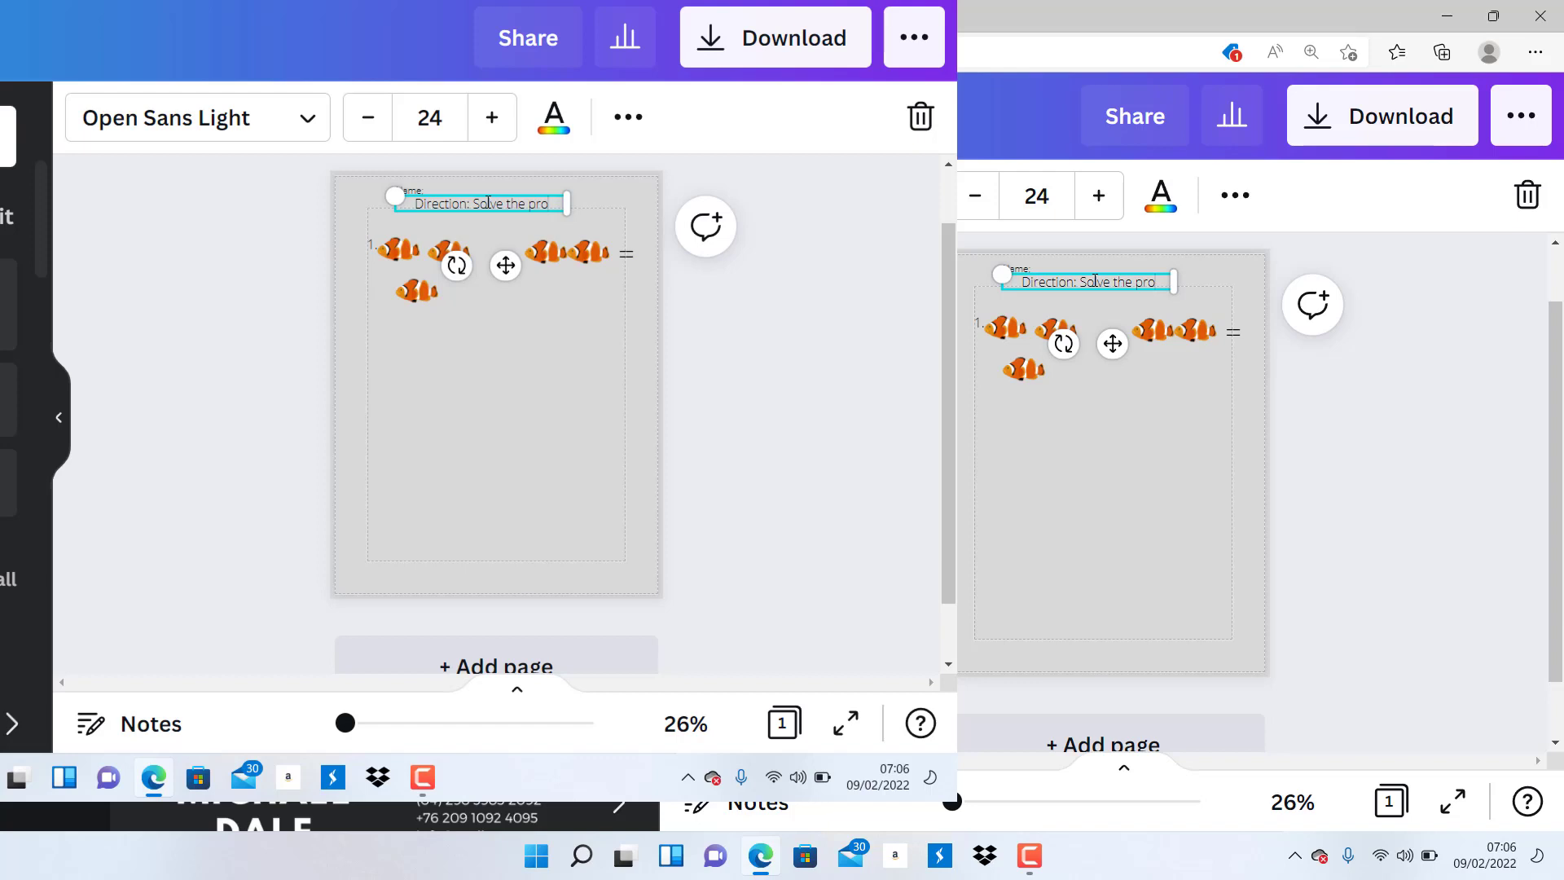
{"action": "type", "text": "blem"}
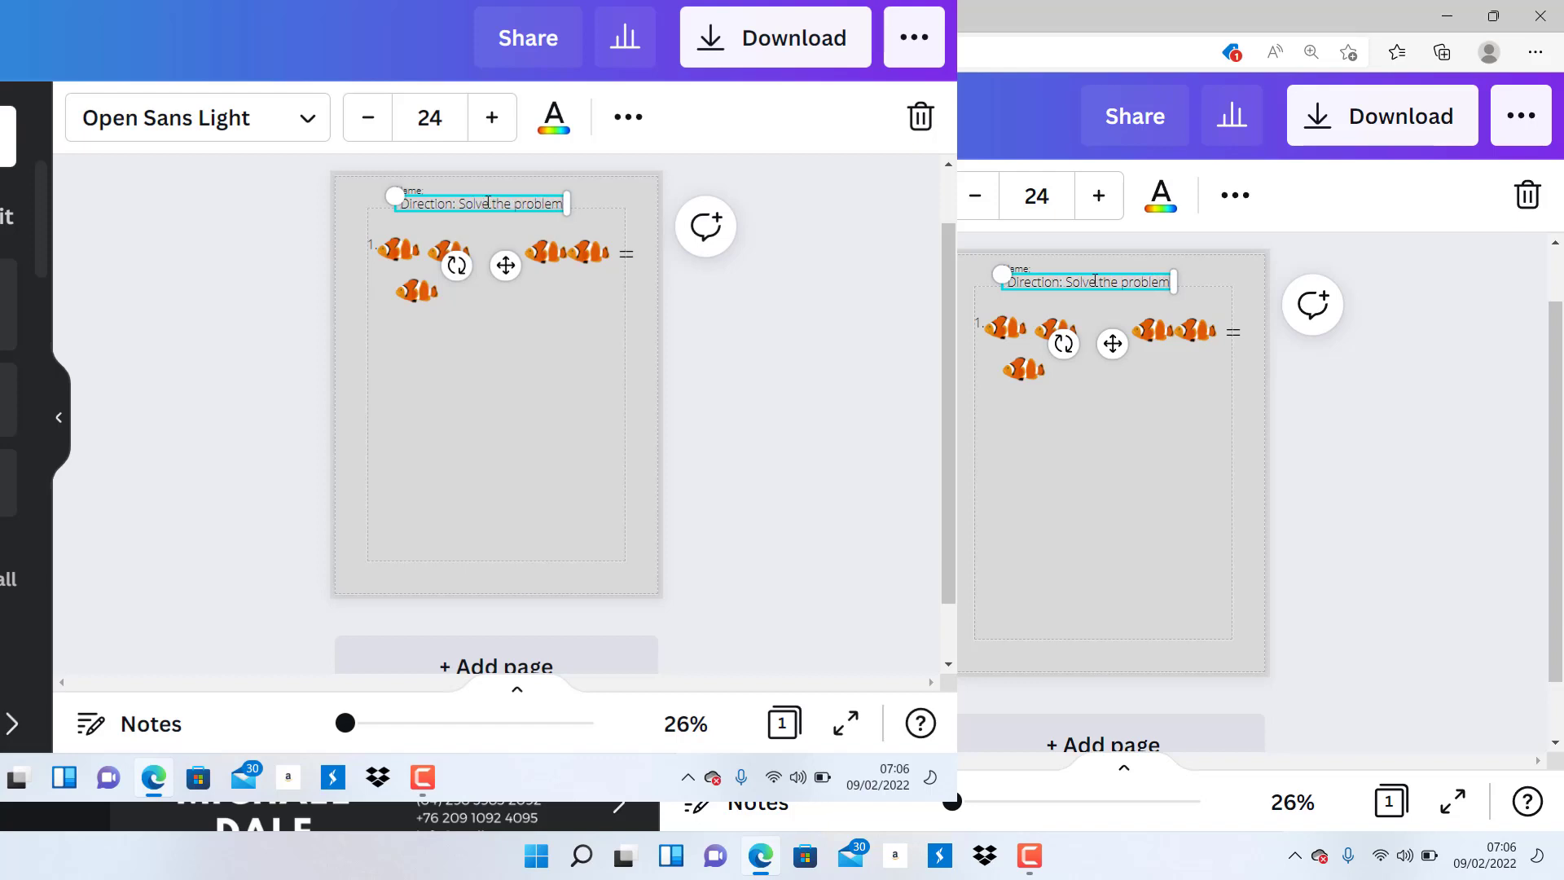
{"action": "left_click_drag", "start_coordinate": [488, 193], "coordinate": [488, 219]}
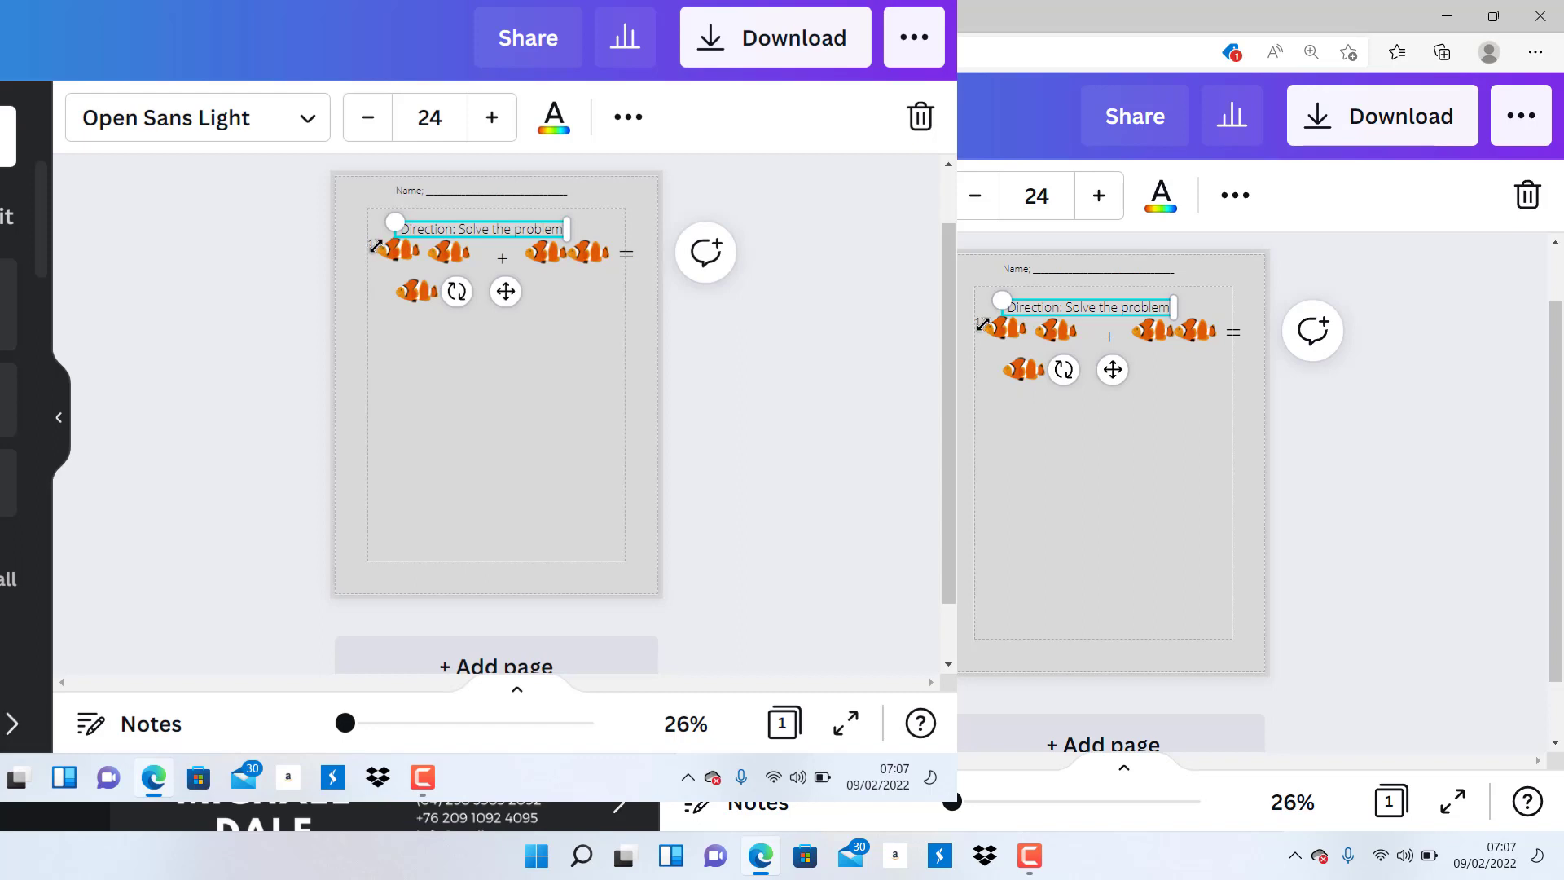
{"action": "left_click", "coordinate": [476, 474]}
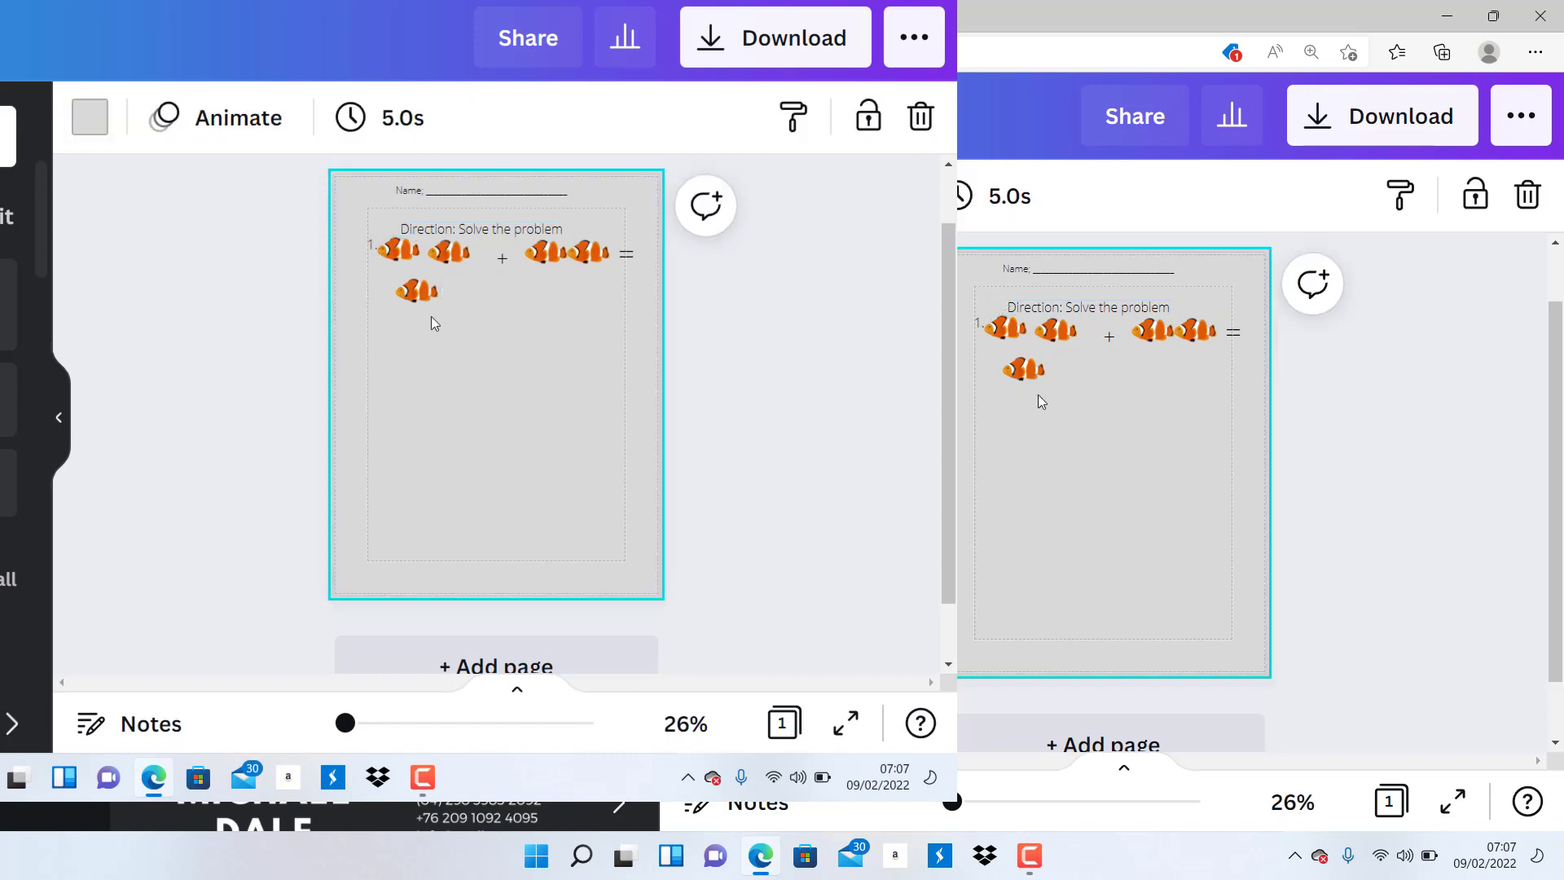
Move the first group's three clownfish down the page, keeping two side by side with the third centred beneath them
{"action": "left_click_drag", "start_coordinate": [431, 307], "coordinate": [433, 353]}
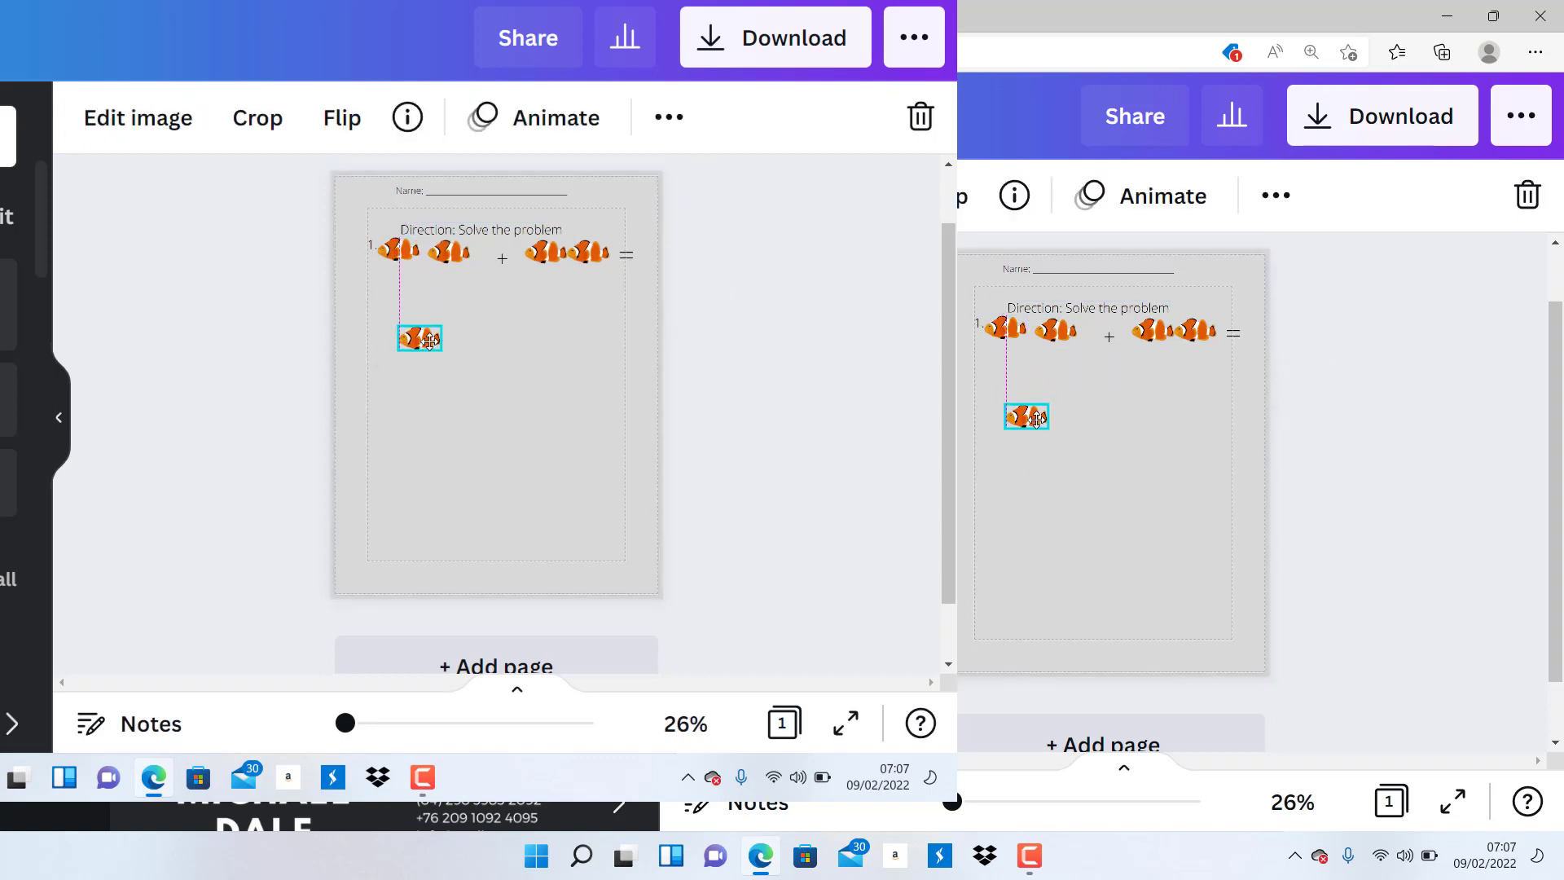
{"action": "left_click", "coordinate": [513, 364]}
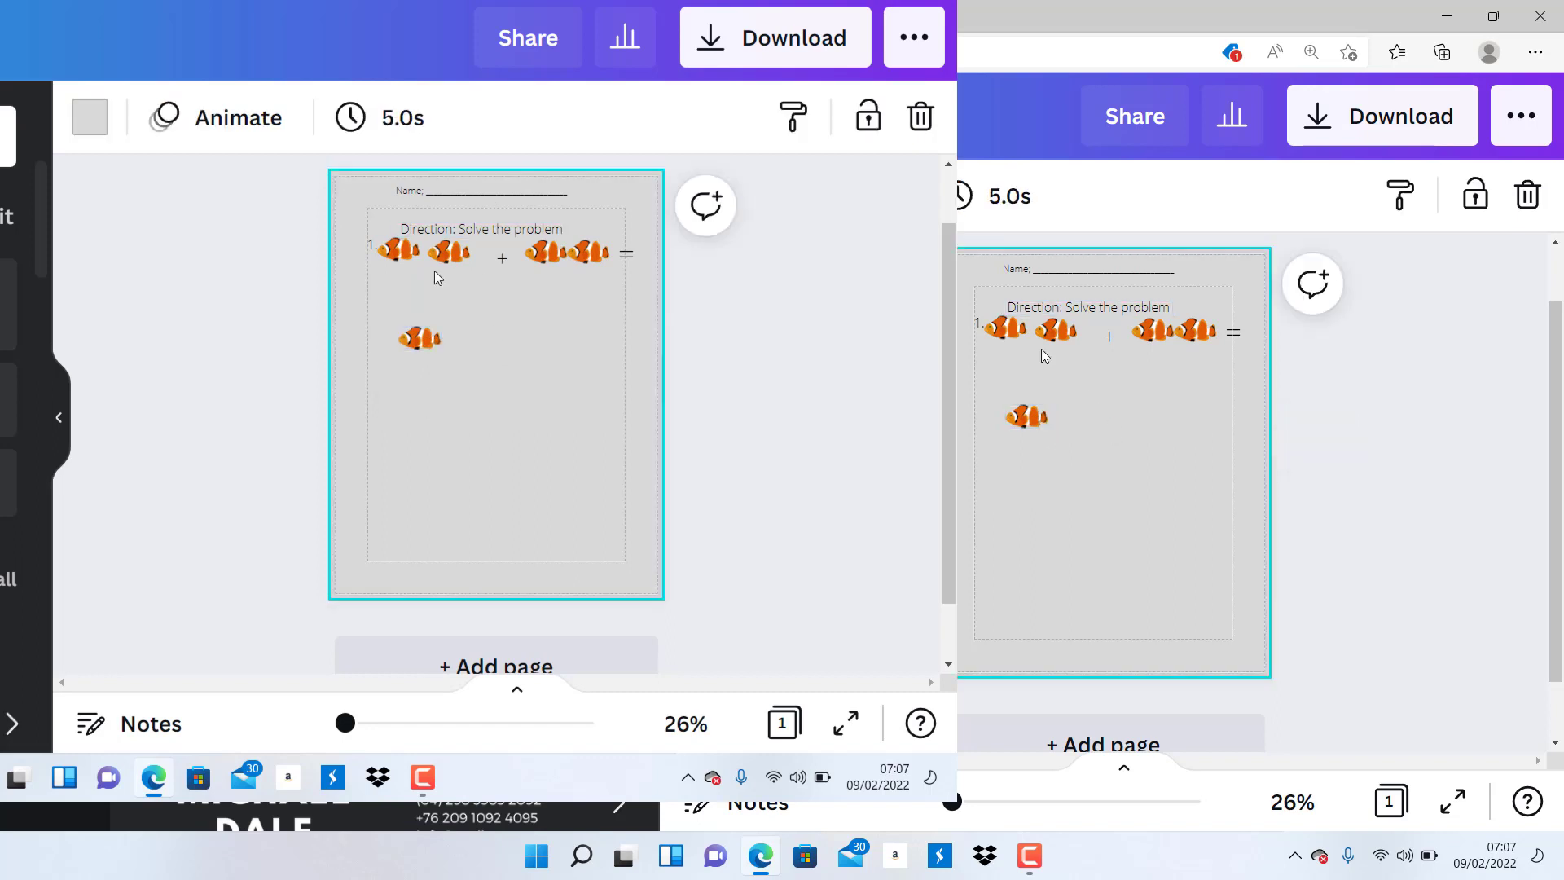
{"action": "left_click", "coordinate": [455, 257]}
{"action": "left_click_drag", "start_coordinate": [454, 257], "coordinate": [447, 300]}
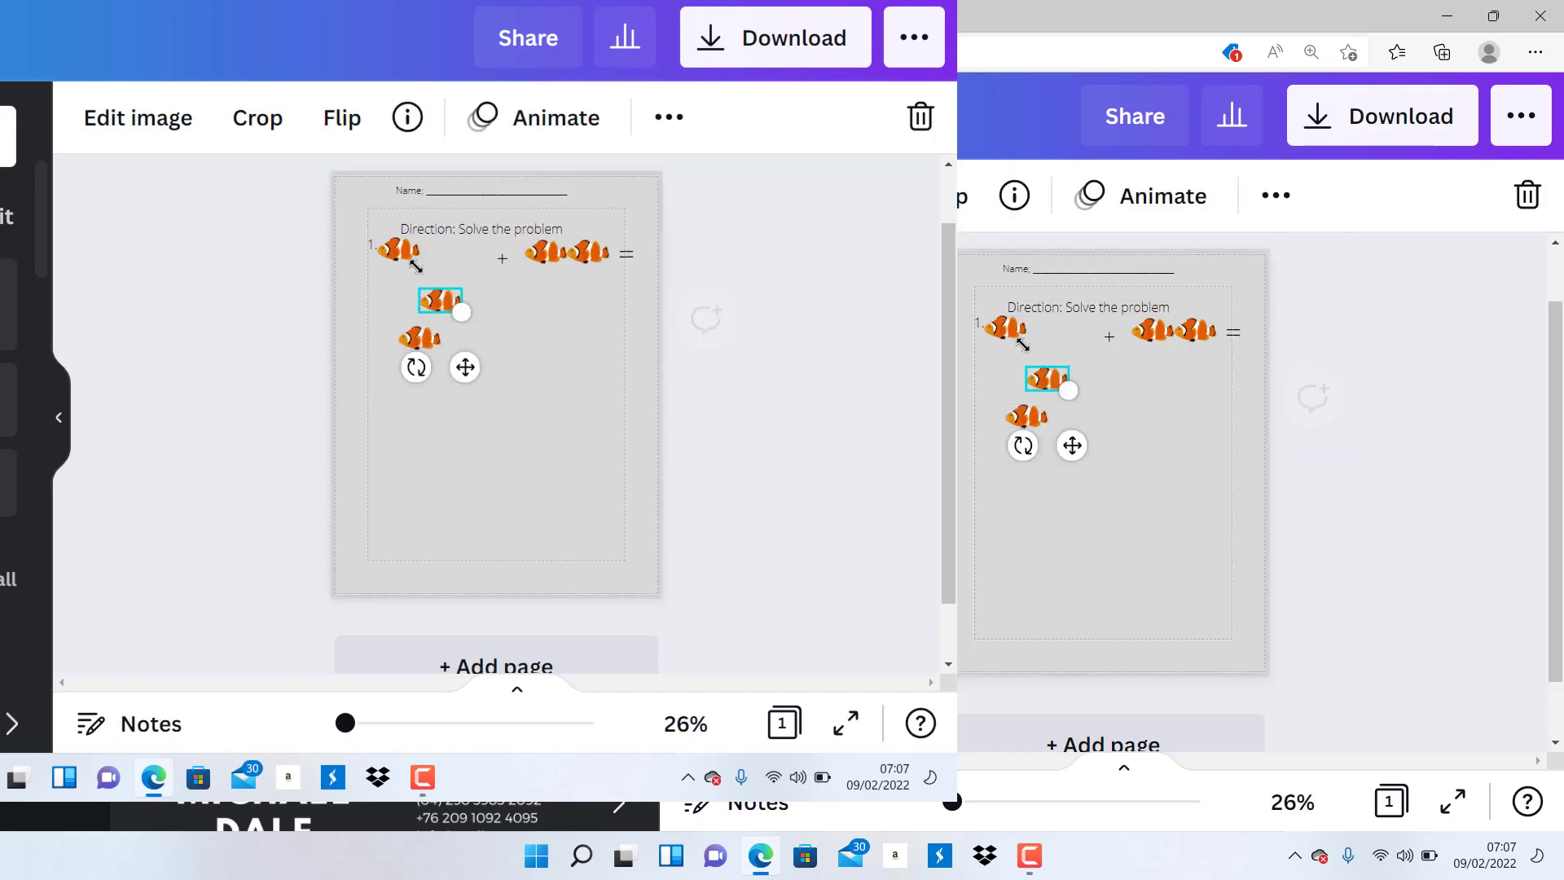
{"action": "left_click", "coordinate": [652, 404]}
{"action": "left_click_drag", "start_coordinate": [402, 248], "coordinate": [402, 299]}
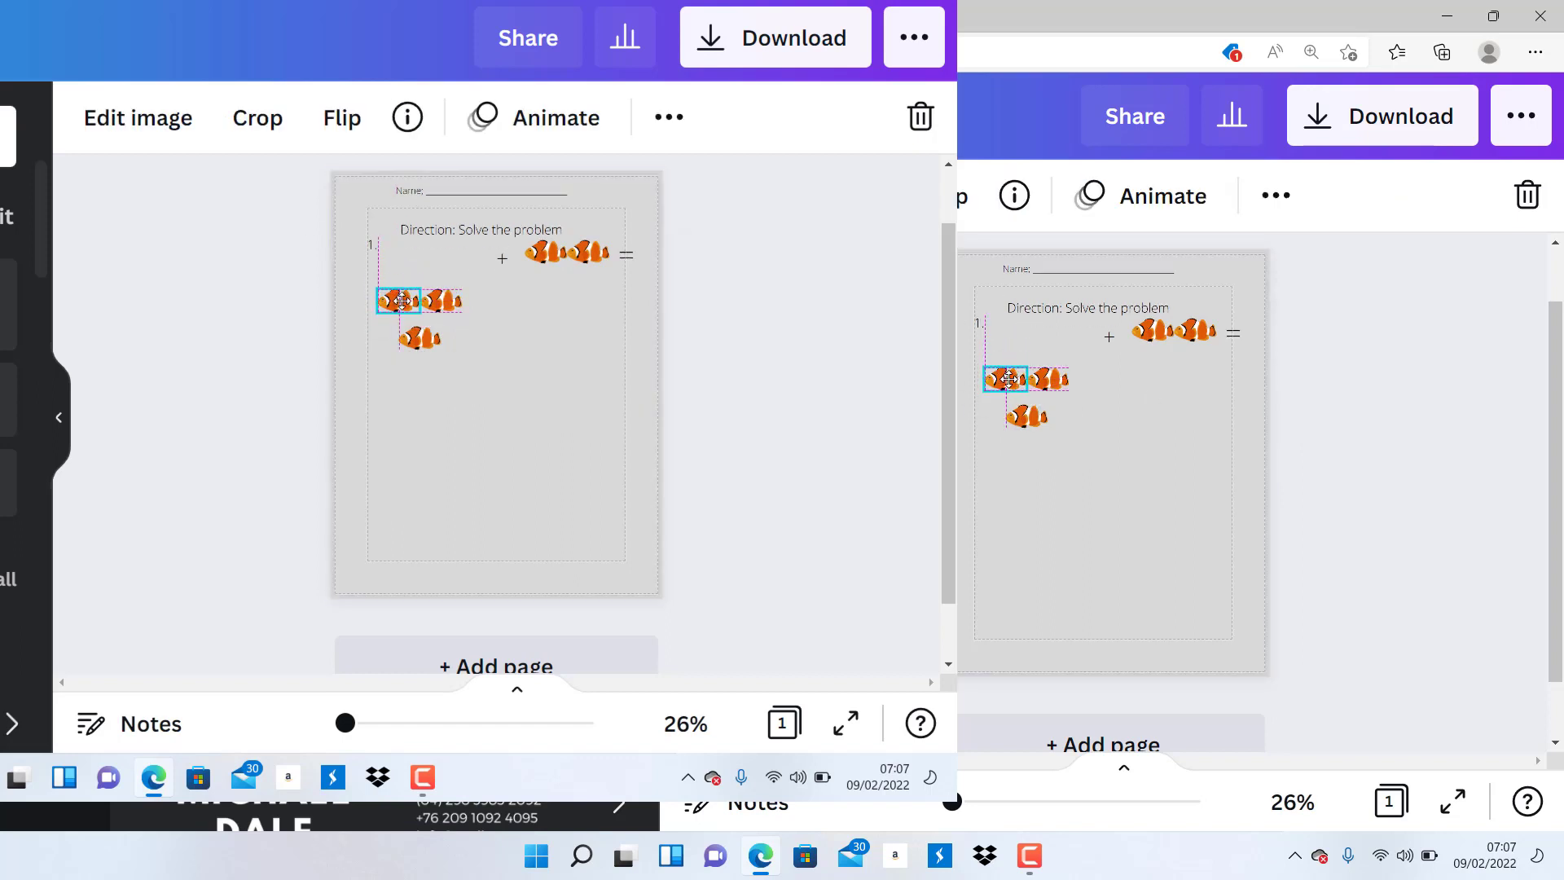
Move the number "1." and the "+" sign down beside the first group of three clownfish
{"action": "left_click", "coordinate": [376, 248]}
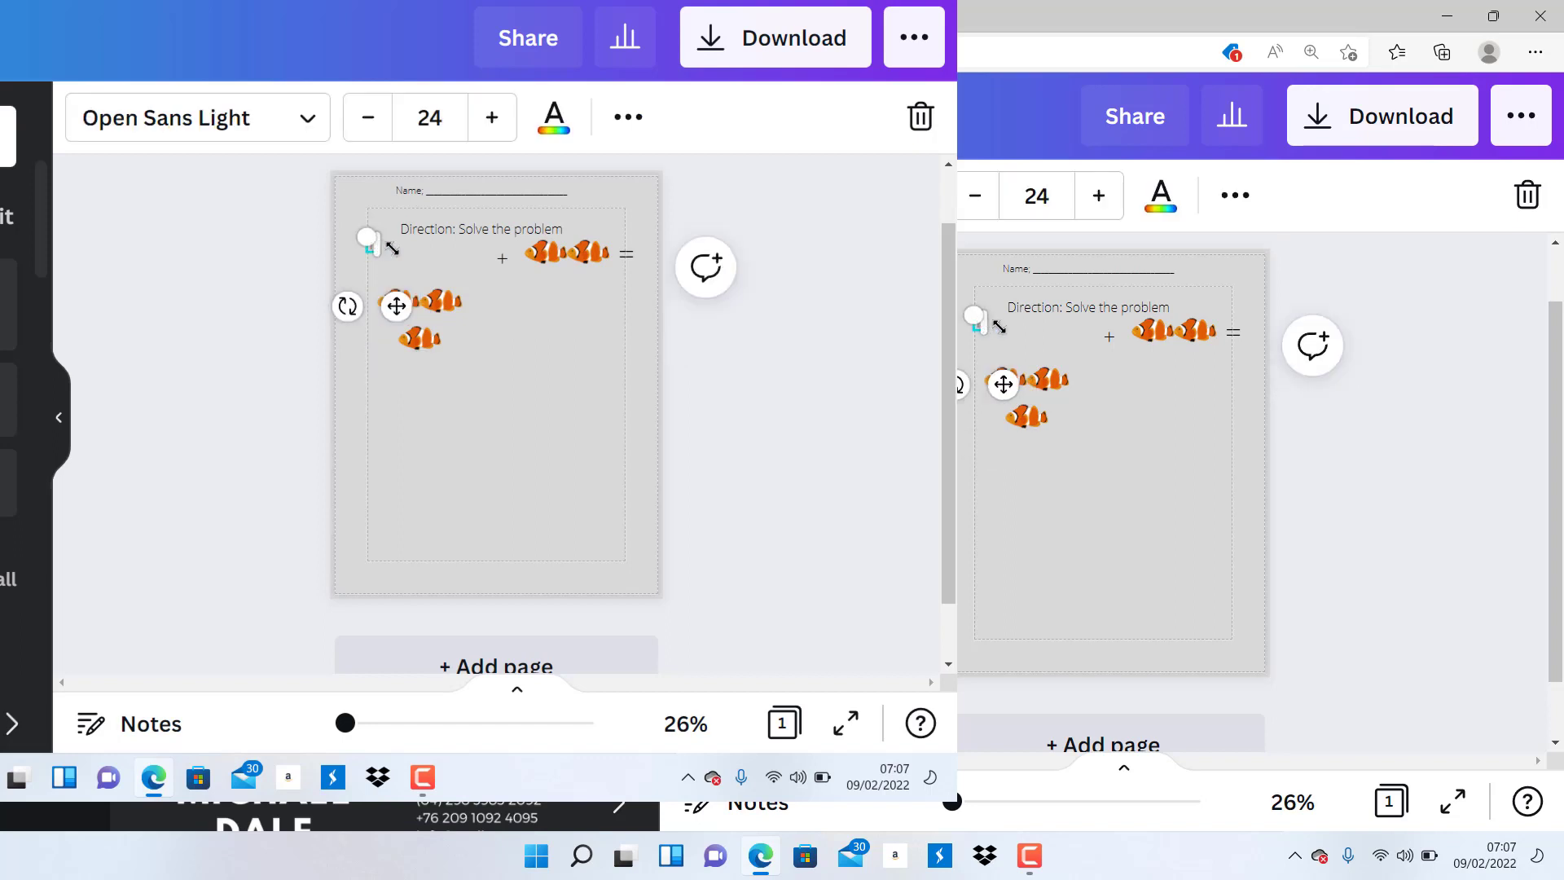
{"action": "left_click", "coordinate": [534, 359]}
{"action": "left_click_drag", "start_coordinate": [373, 247], "coordinate": [368, 300]}
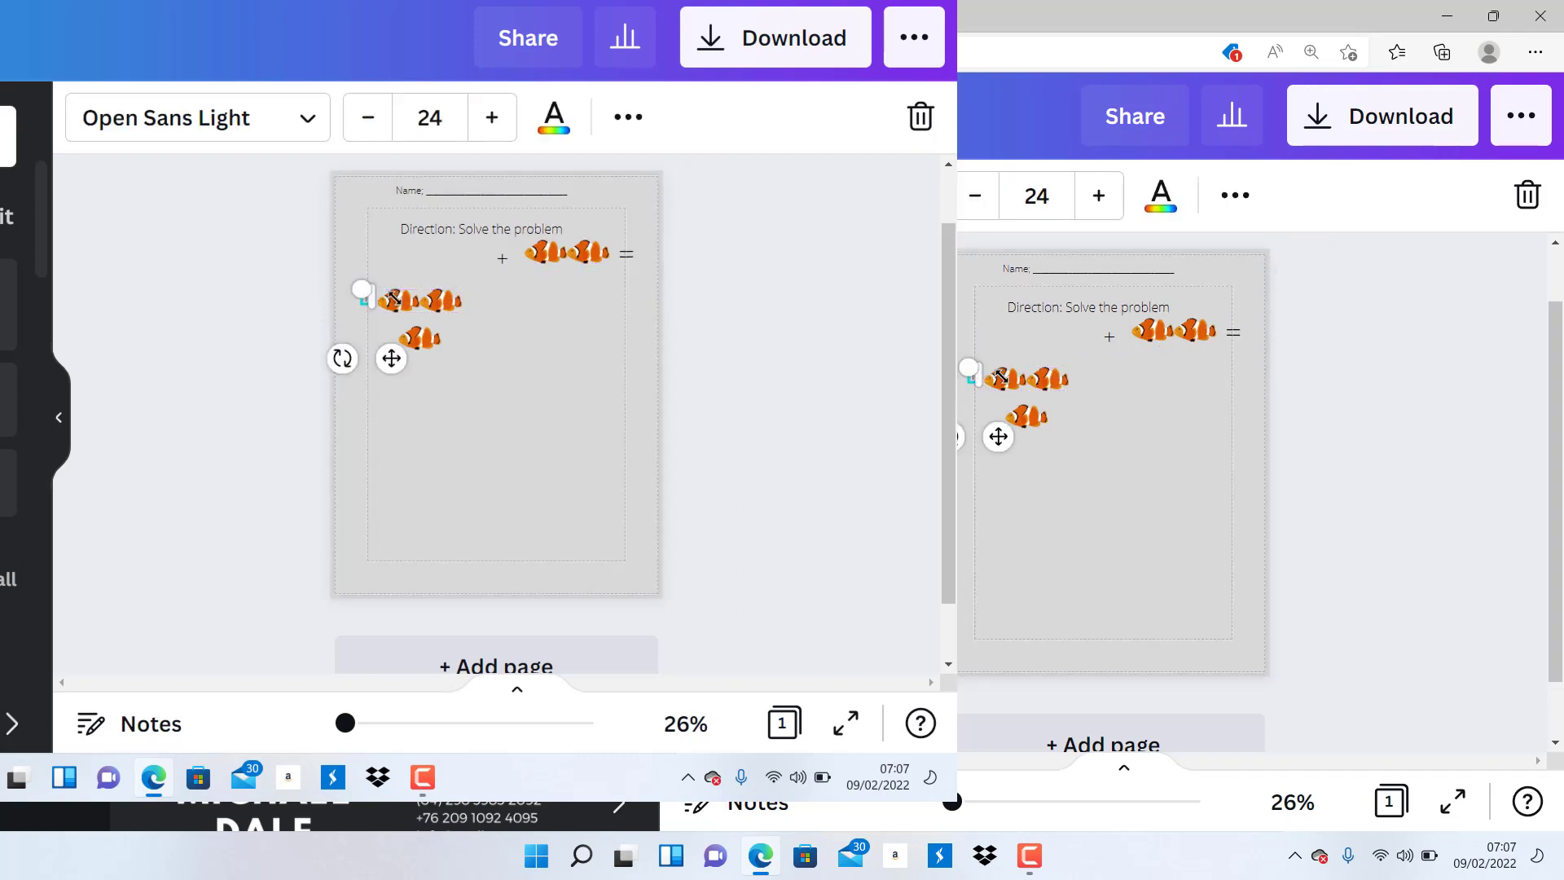
{"action": "left_click_drag", "start_coordinate": [503, 266], "coordinate": [487, 315]}
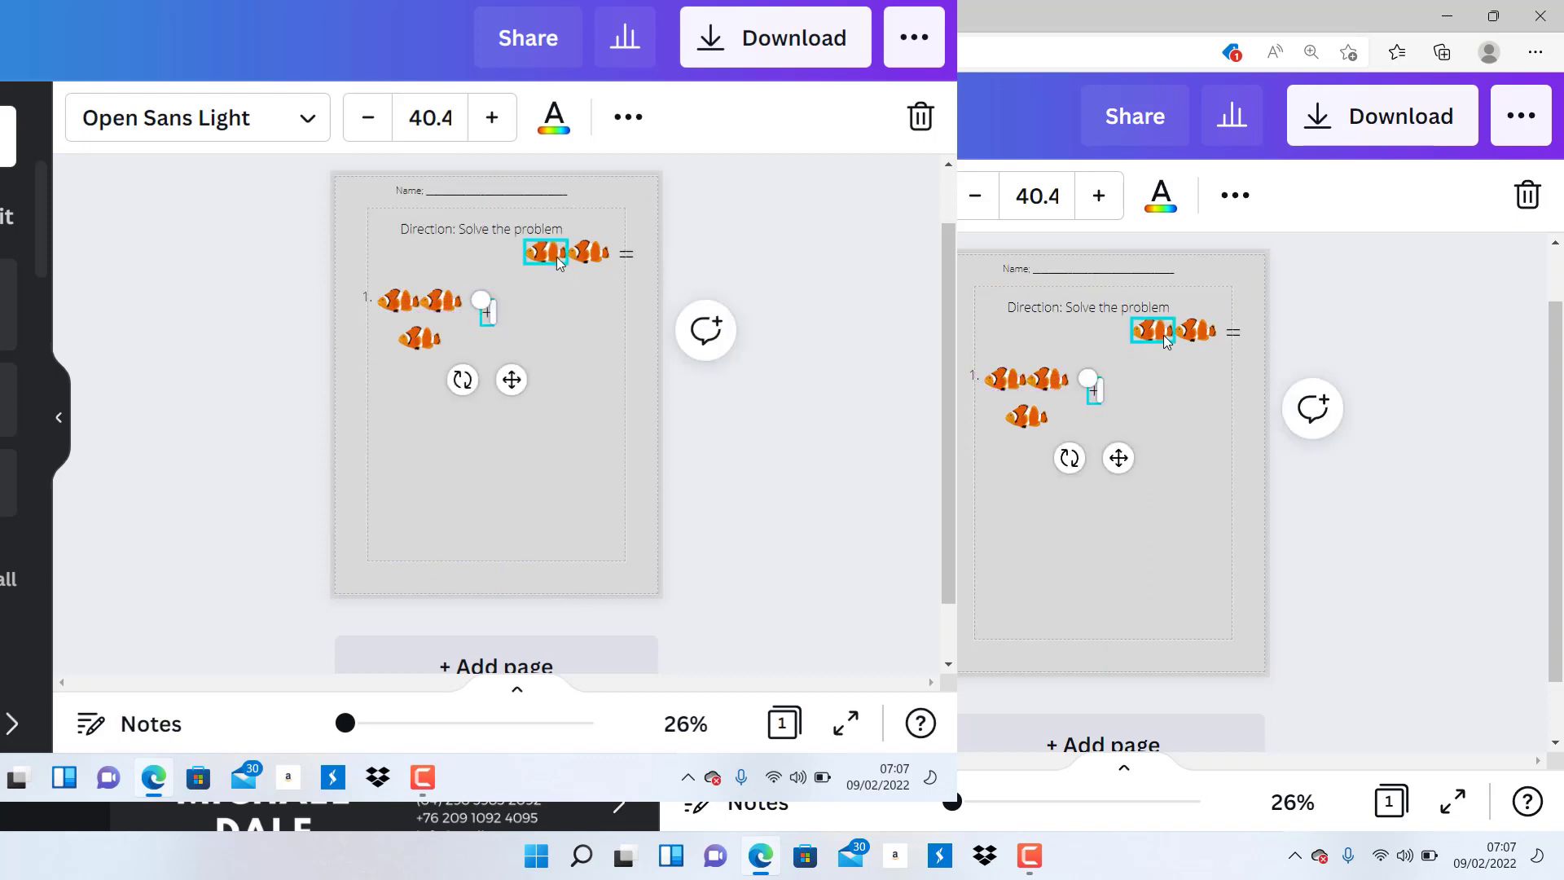
Move the second group's two clownfish and the "=" sign down level with the "+", making both fish smaller
{"action": "left_click_drag", "start_coordinate": [556, 256], "coordinate": [585, 310]}
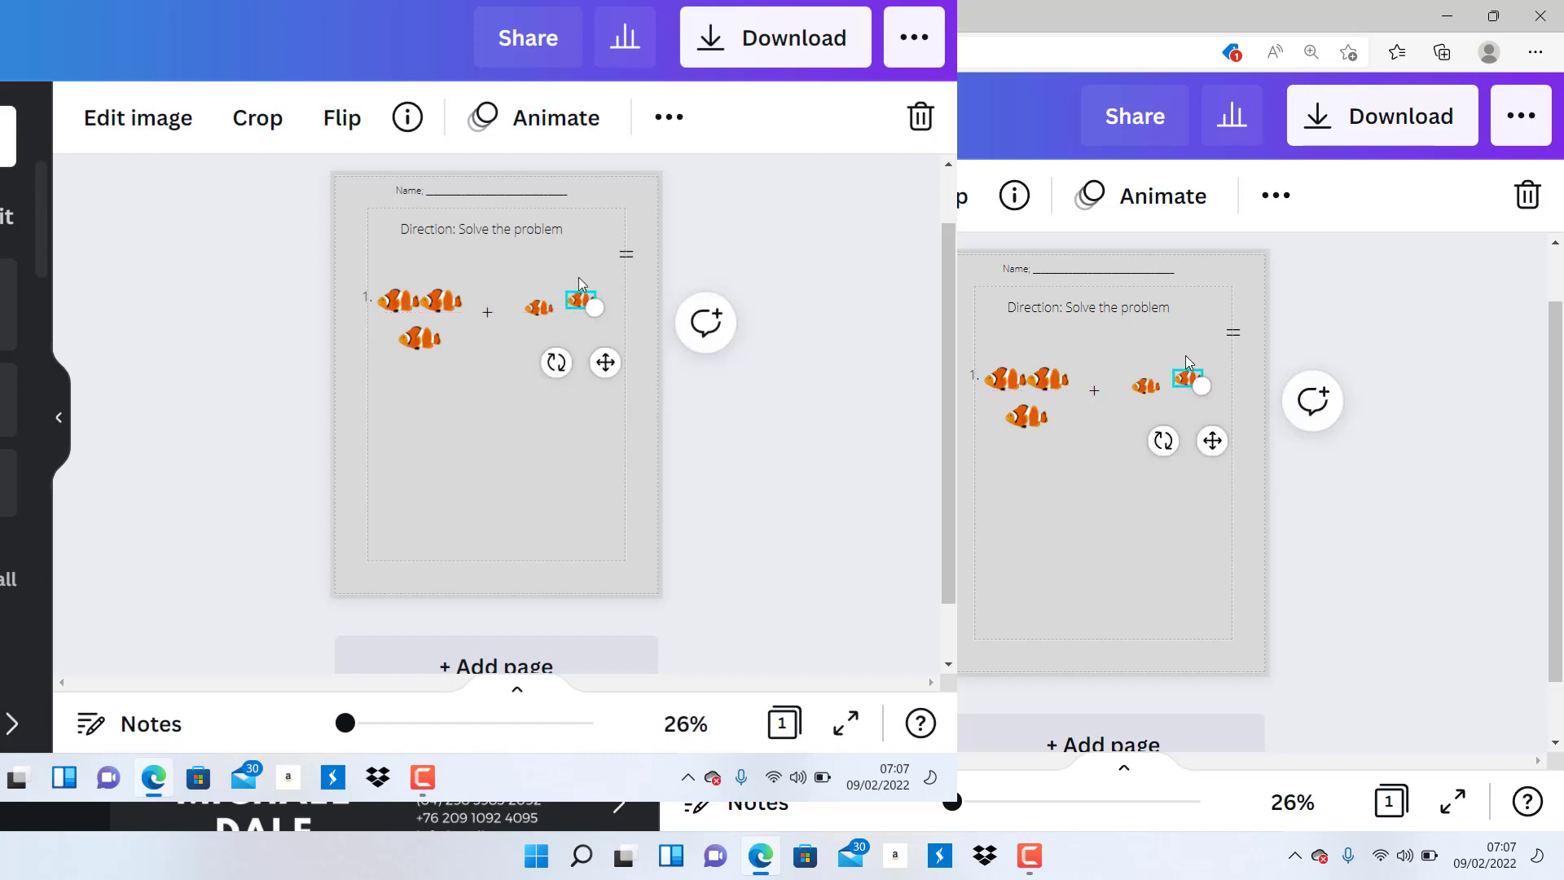
{"action": "left_click", "coordinate": [1185, 345]}
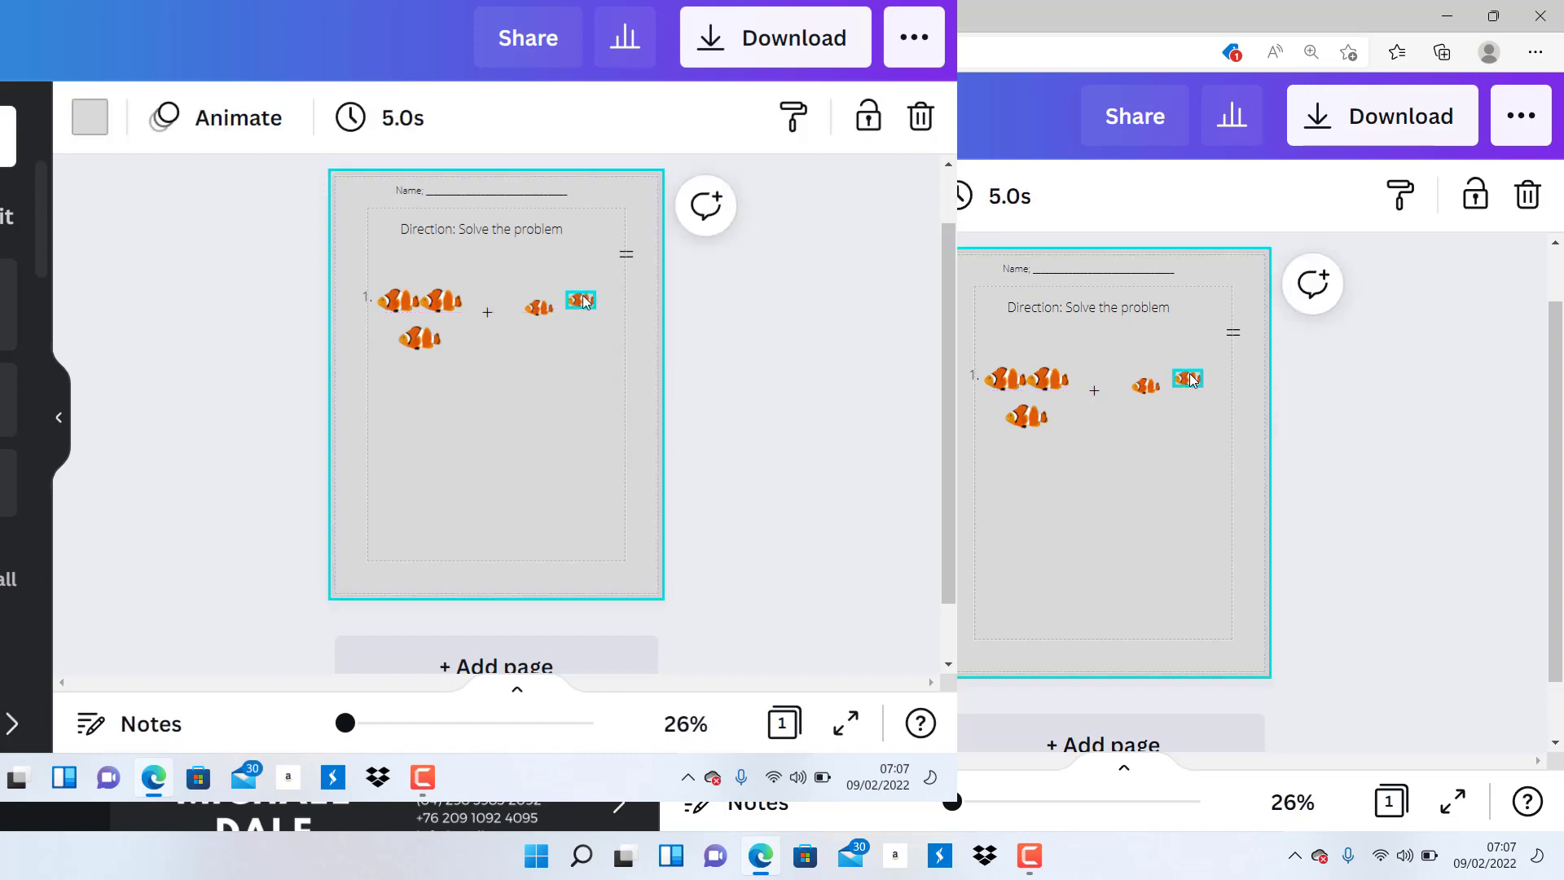
{"action": "left_click_drag", "start_coordinate": [585, 301], "coordinate": [581, 307]}
{"action": "left_click_drag", "start_coordinate": [626, 253], "coordinate": [615, 307]}
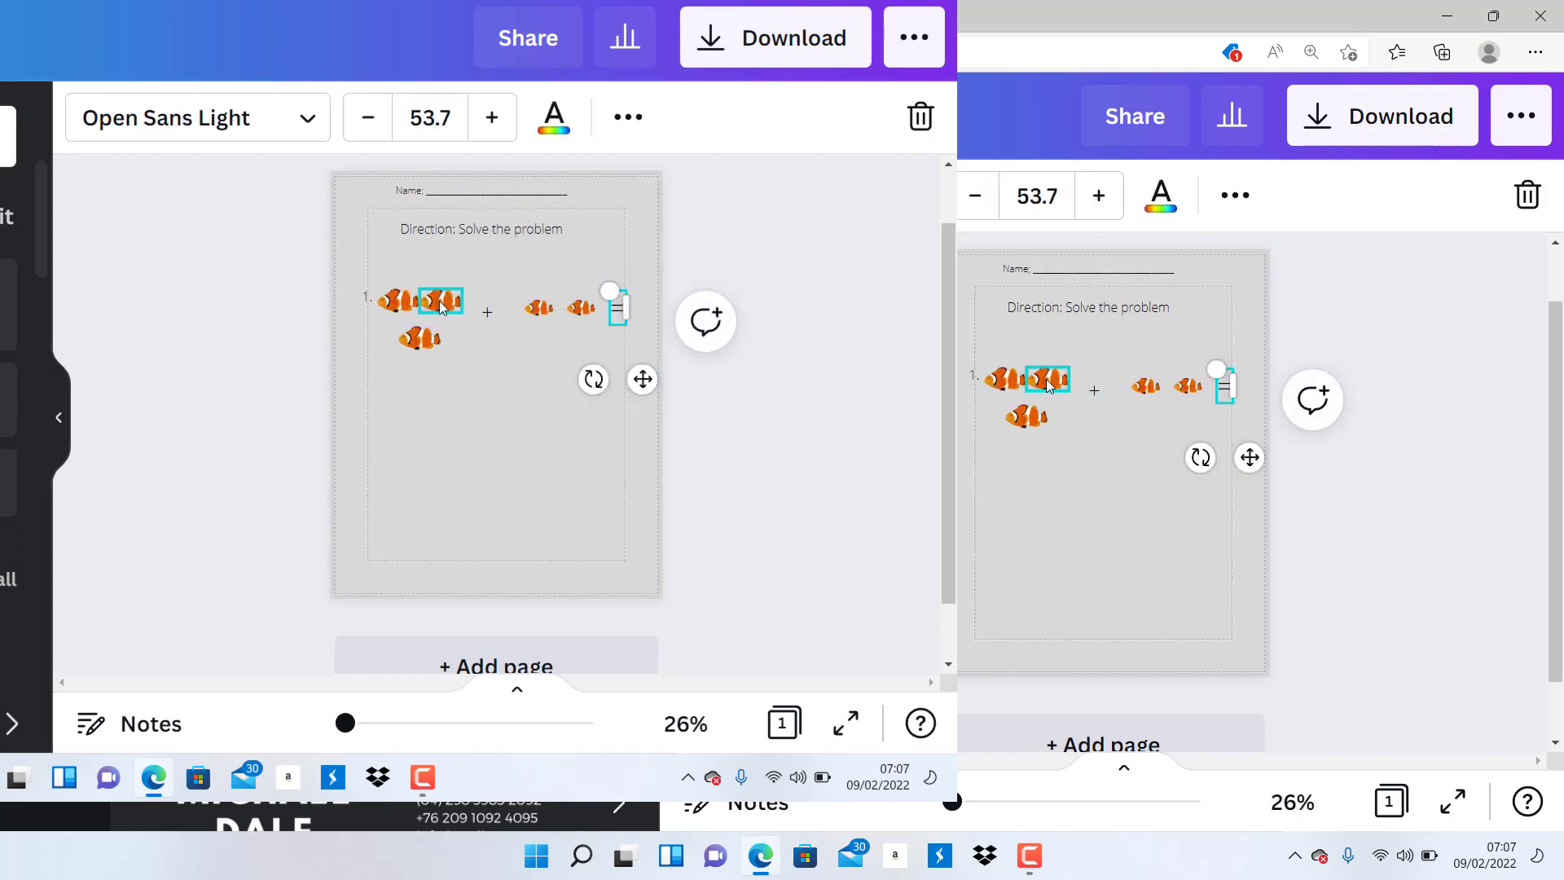
Shrink the first group's three clownfish, keeping two side by side in line with the "+" and the third below them
{"action": "left_click", "coordinate": [442, 303]}
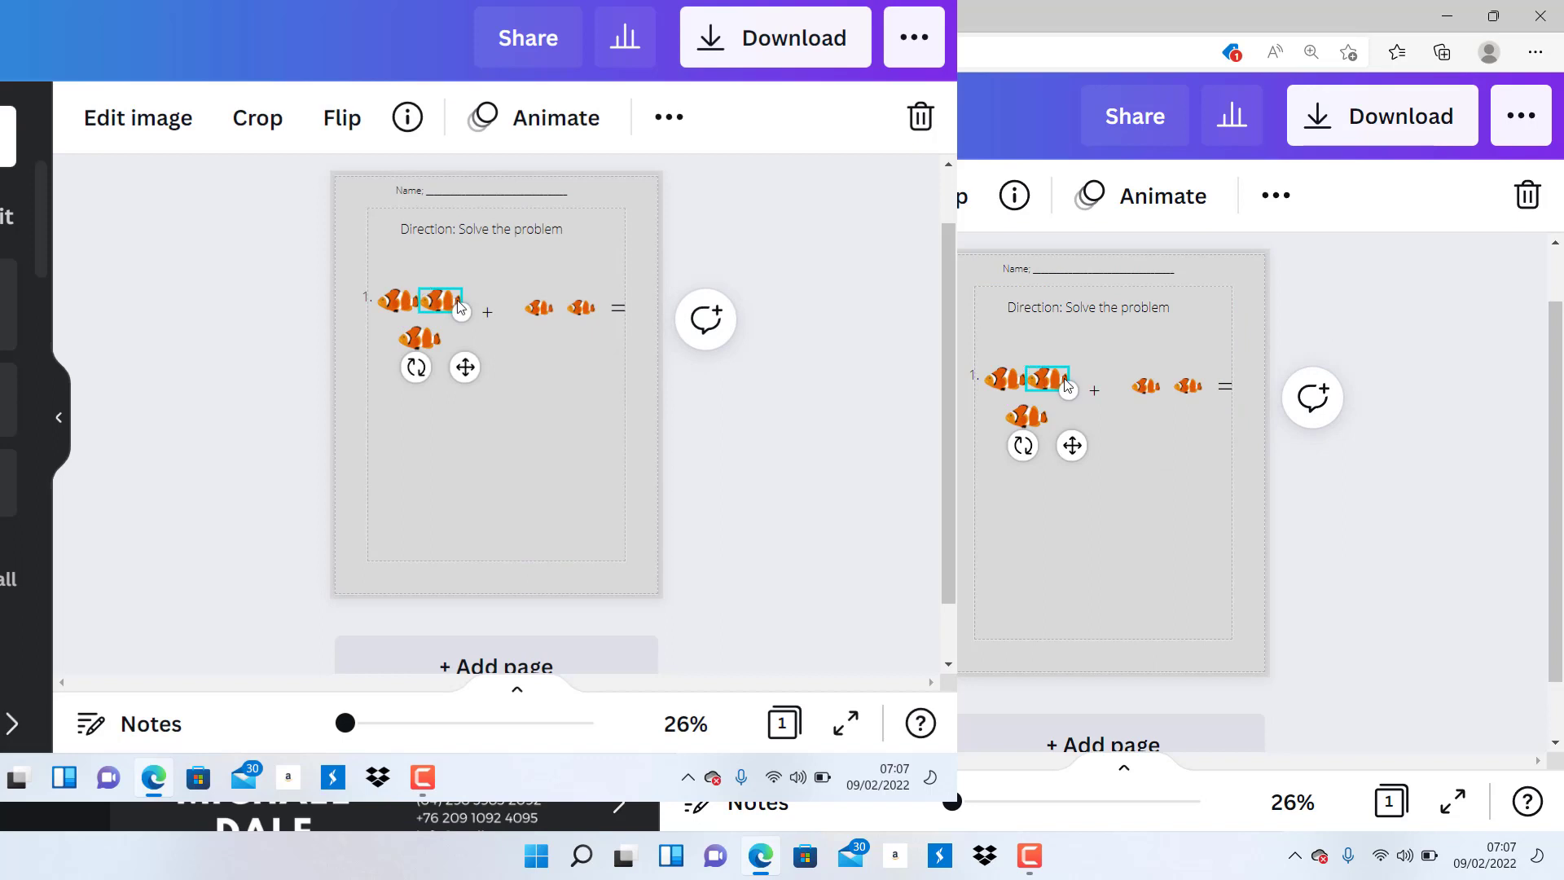
{"action": "mouse_move", "coordinate": [465, 300]}
{"action": "left_mouse_down"}
{"action": "mouse_move", "coordinate": [445, 300]}
{"action": "mouse_move", "coordinate": [450, 322]}
{"action": "mouse_move", "coordinate": [459, 310]}
{"action": "left_mouse_up"}
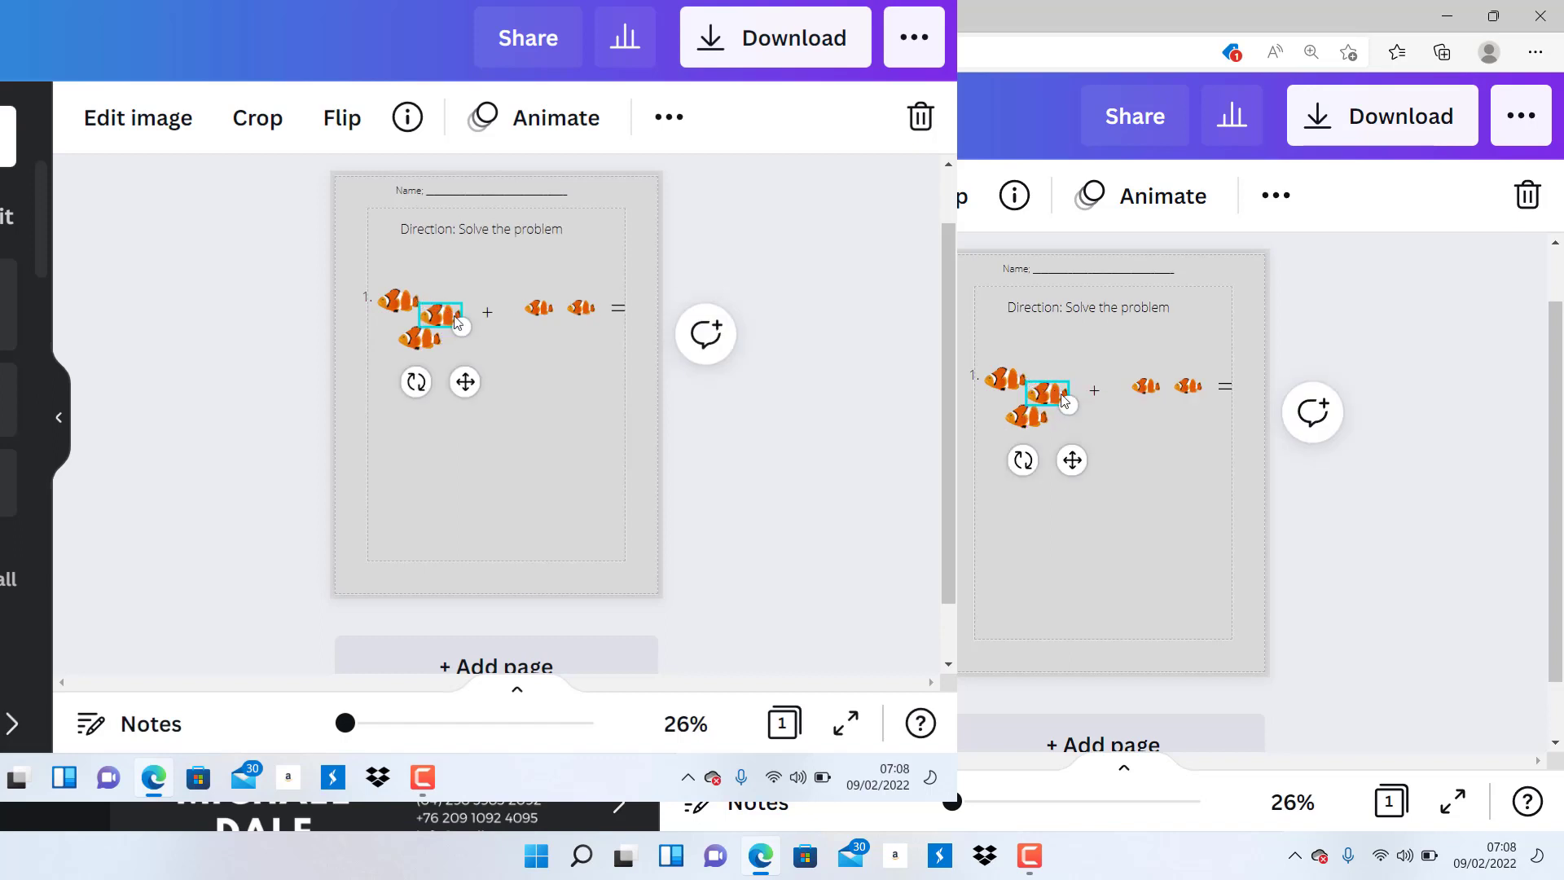
{"action": "left_click_drag", "start_coordinate": [461, 327], "coordinate": [440, 315]}
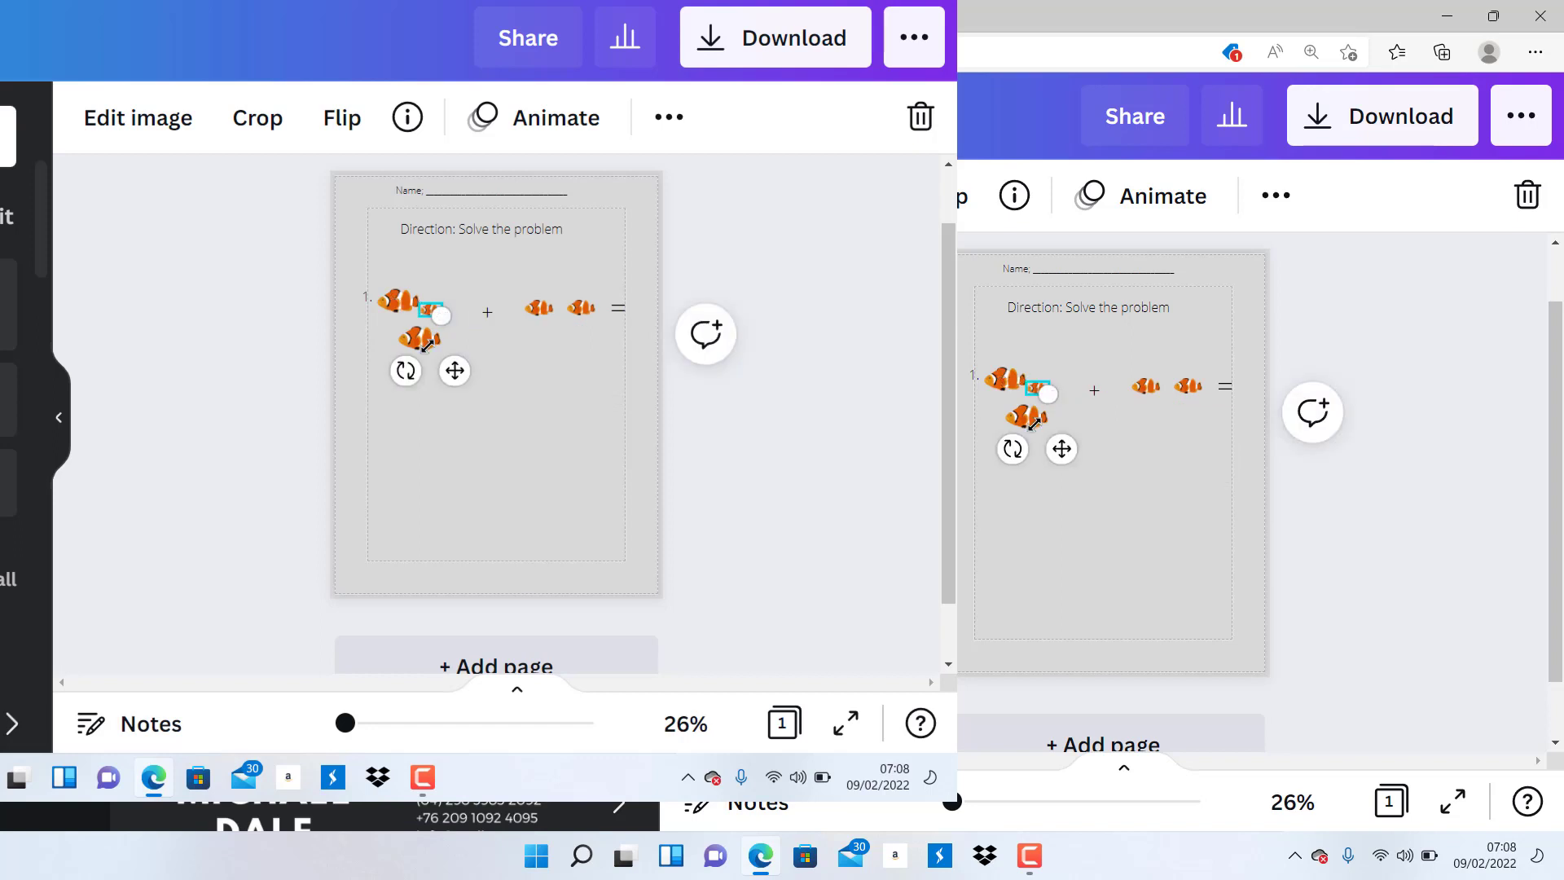
{"action": "left_click", "coordinate": [537, 408]}
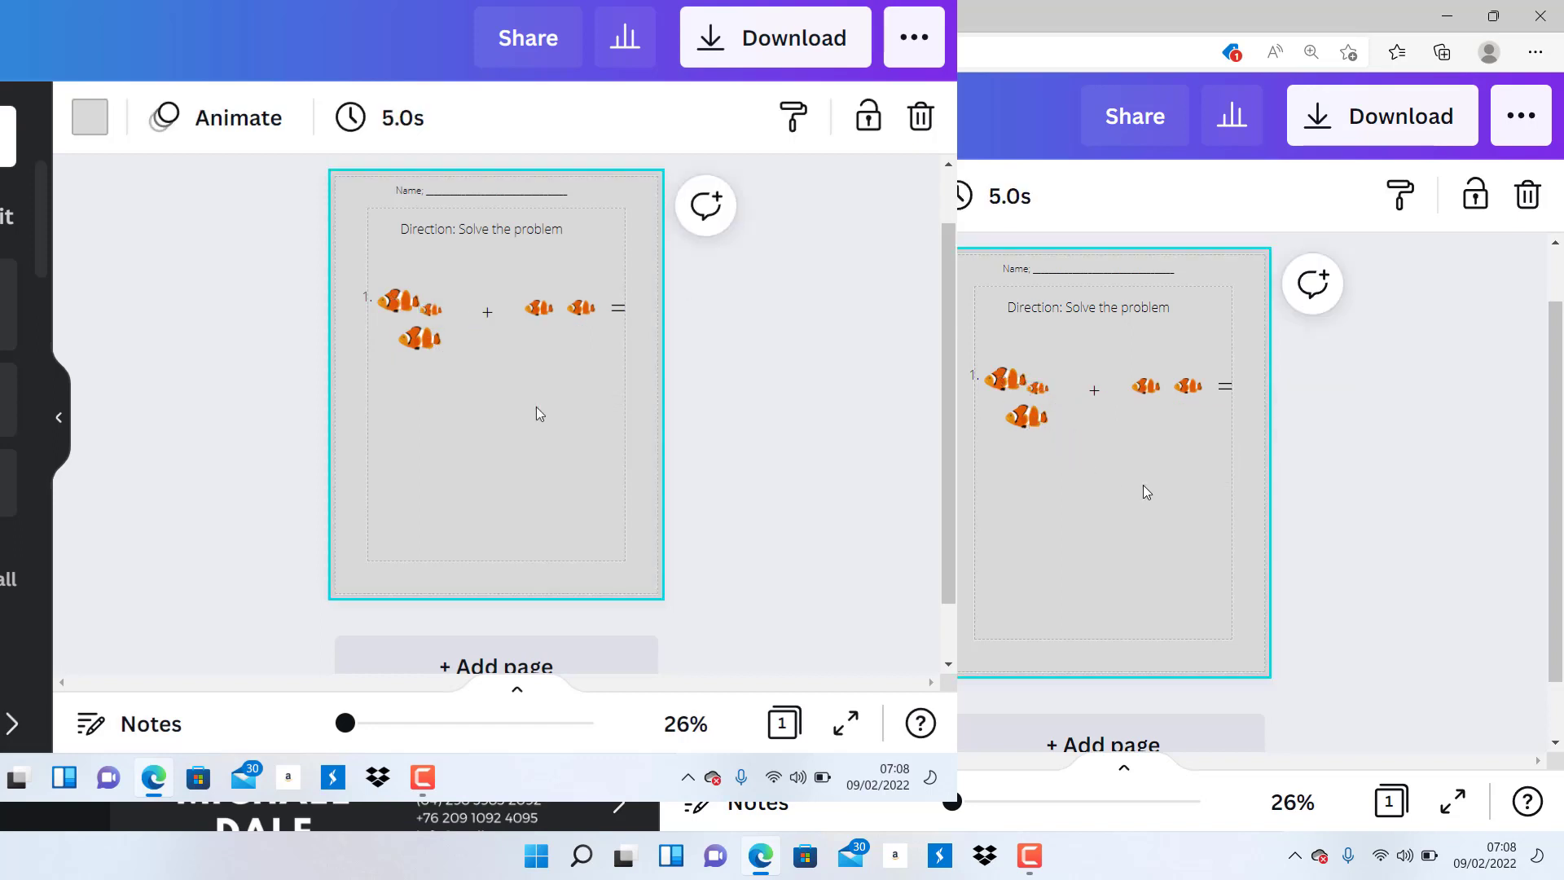
{"action": "left_click", "coordinate": [418, 341]}
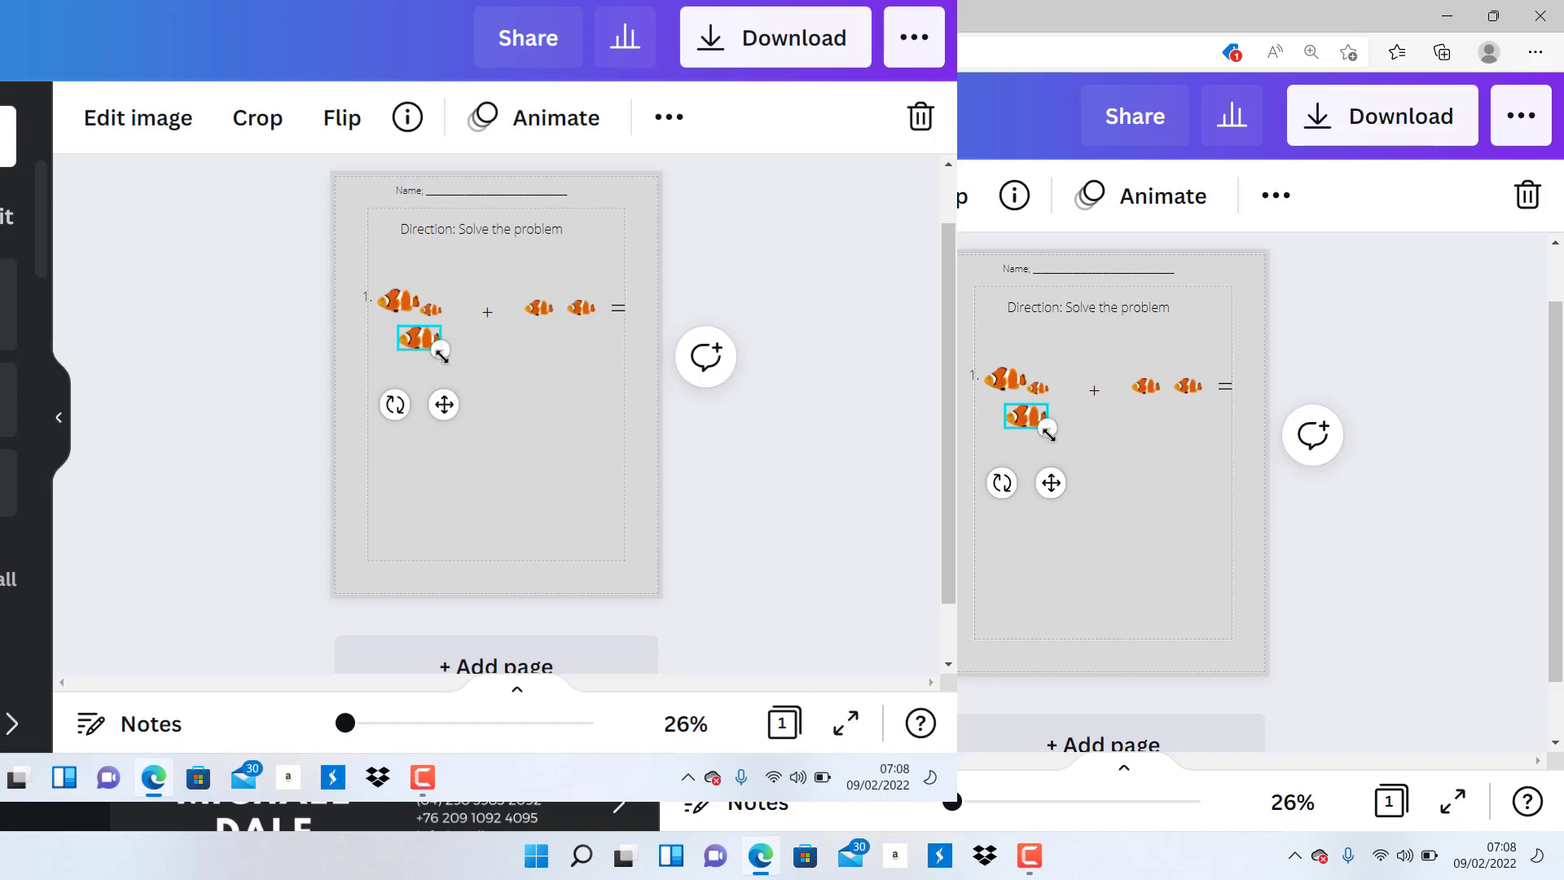
{"action": "left_click_drag", "start_coordinate": [443, 351], "coordinate": [426, 343]}
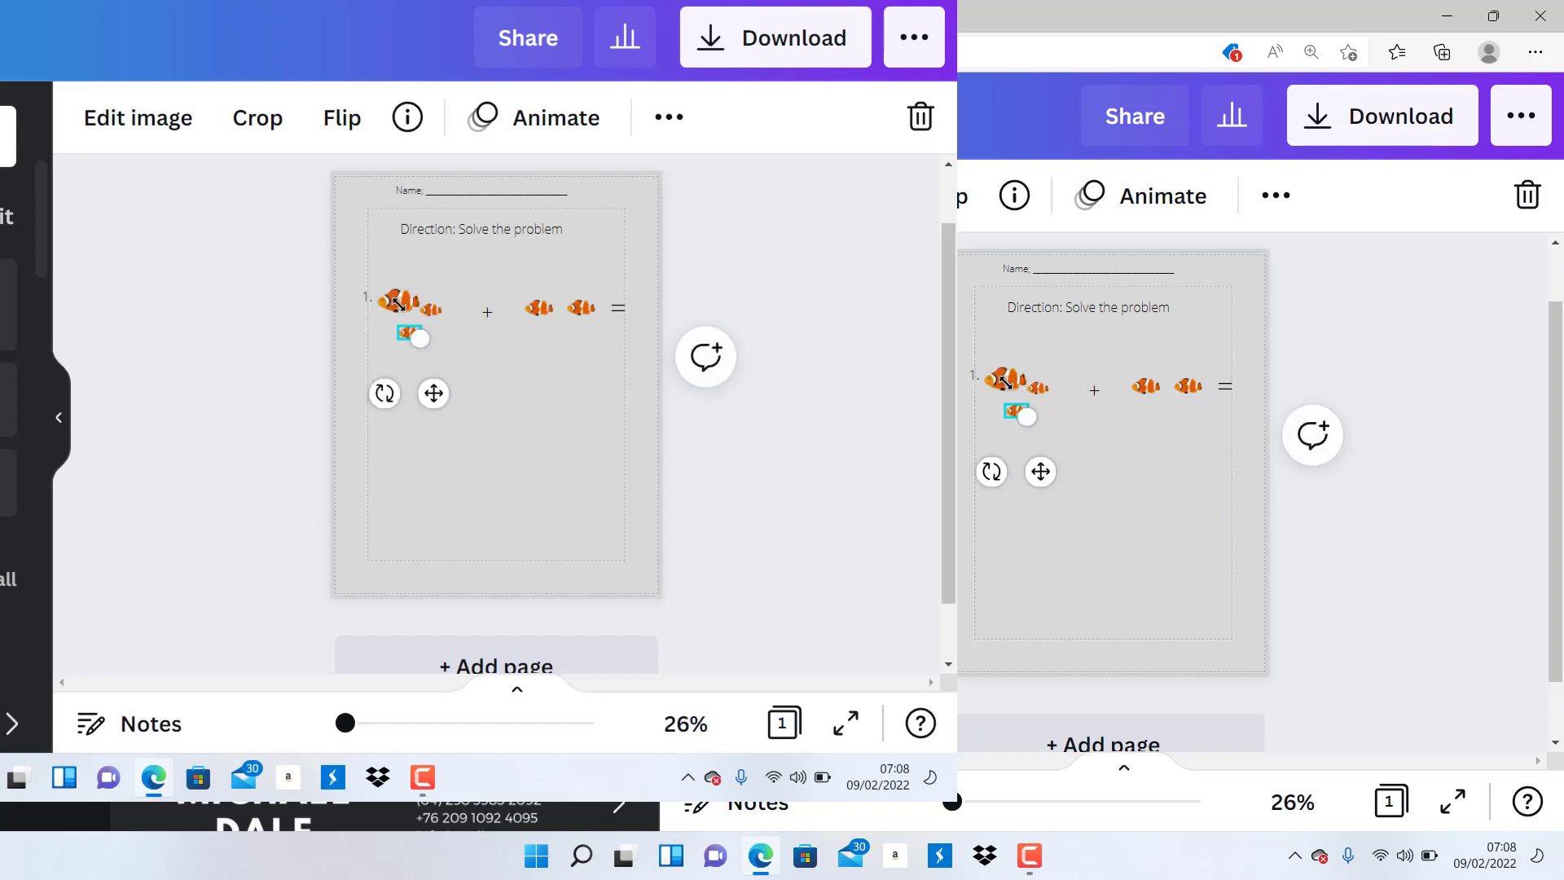
{"action": "left_click", "coordinate": [496, 407]}
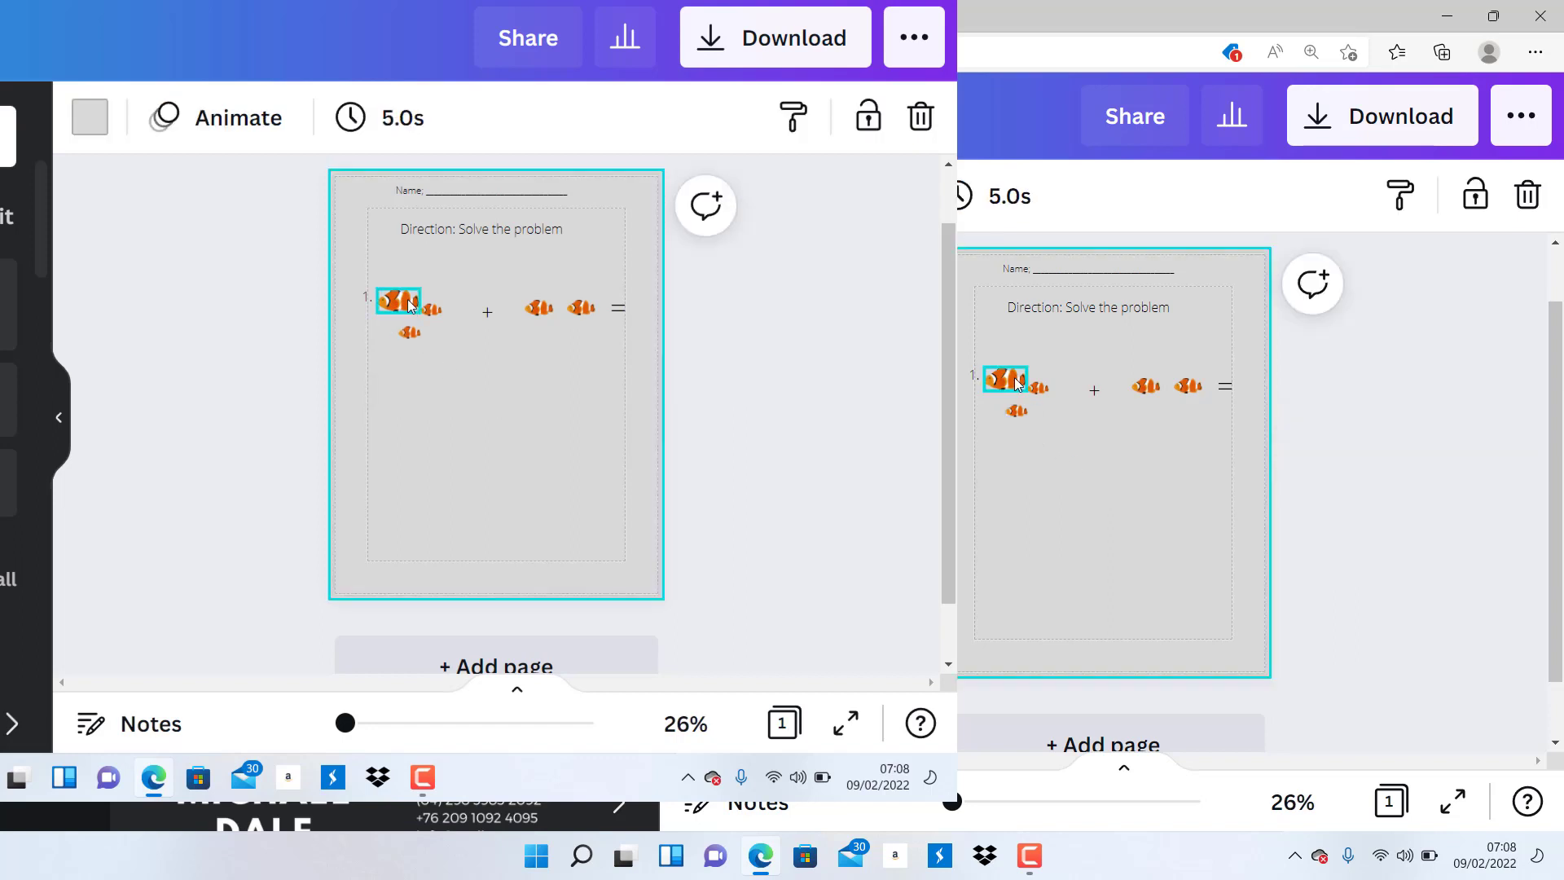
{"action": "left_click", "coordinate": [414, 306]}
{"action": "mouse_move", "coordinate": [421, 309]}
{"action": "left_mouse_down"}
{"action": "mouse_move", "coordinate": [390, 292]}
{"action": "mouse_move", "coordinate": [390, 305]}
{"action": "left_mouse_up"}
{"action": "left_click", "coordinate": [531, 415]}
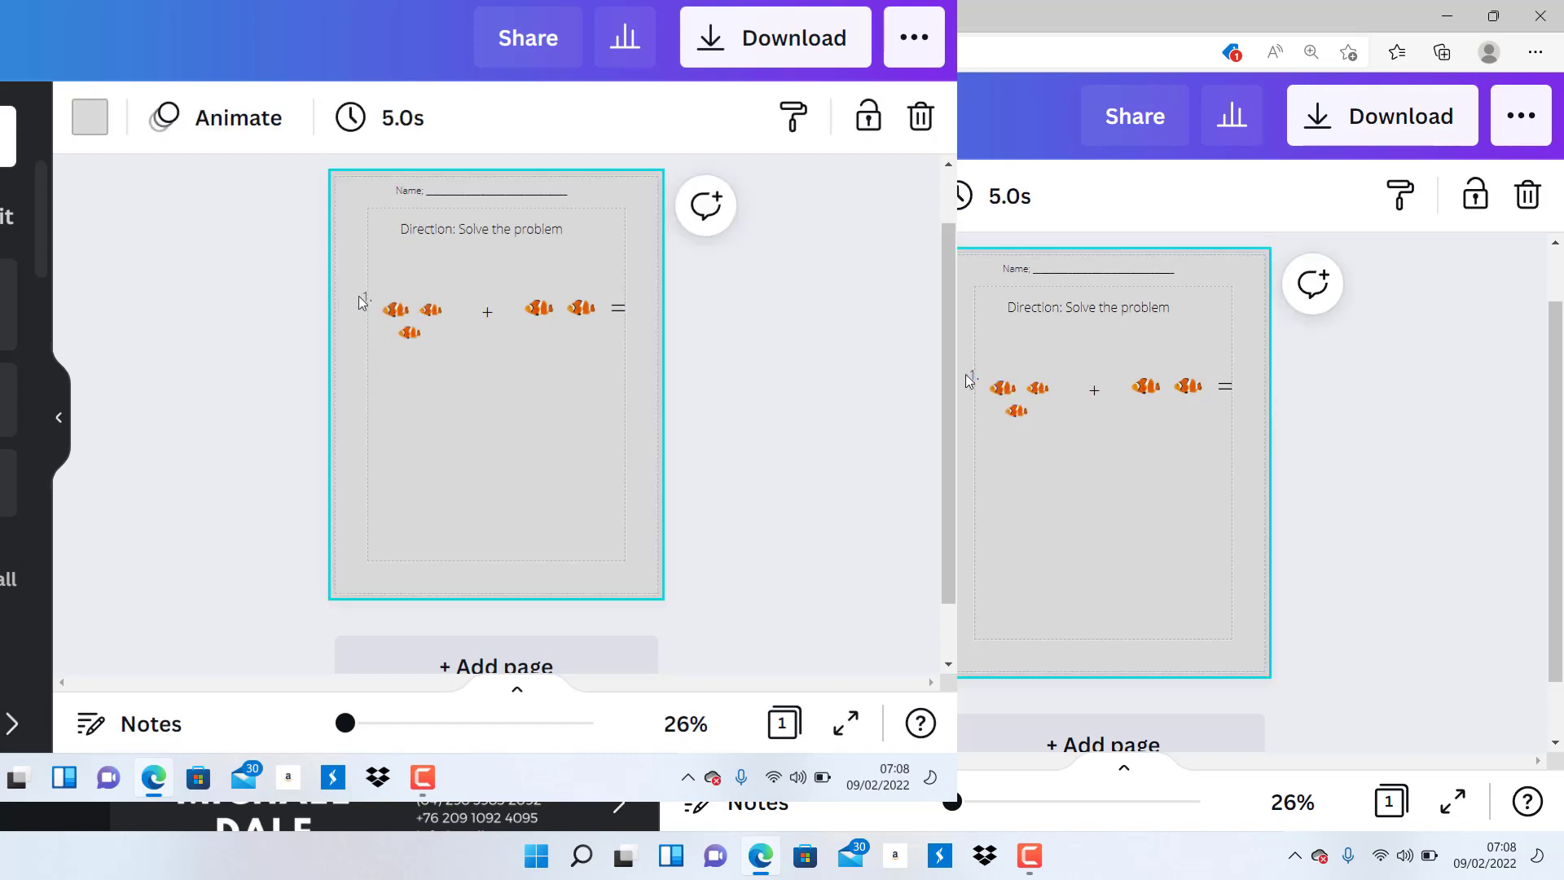
Lower the number "1." slightly to line it up with the upper row of clownfish
{"action": "left_click", "coordinate": [366, 300]}
{"action": "mouse_move", "coordinate": [363, 303]}
{"action": "left_mouse_down"}
{"action": "mouse_move", "coordinate": [366, 321]}
{"action": "mouse_move", "coordinate": [364, 308]}
{"action": "left_mouse_up"}
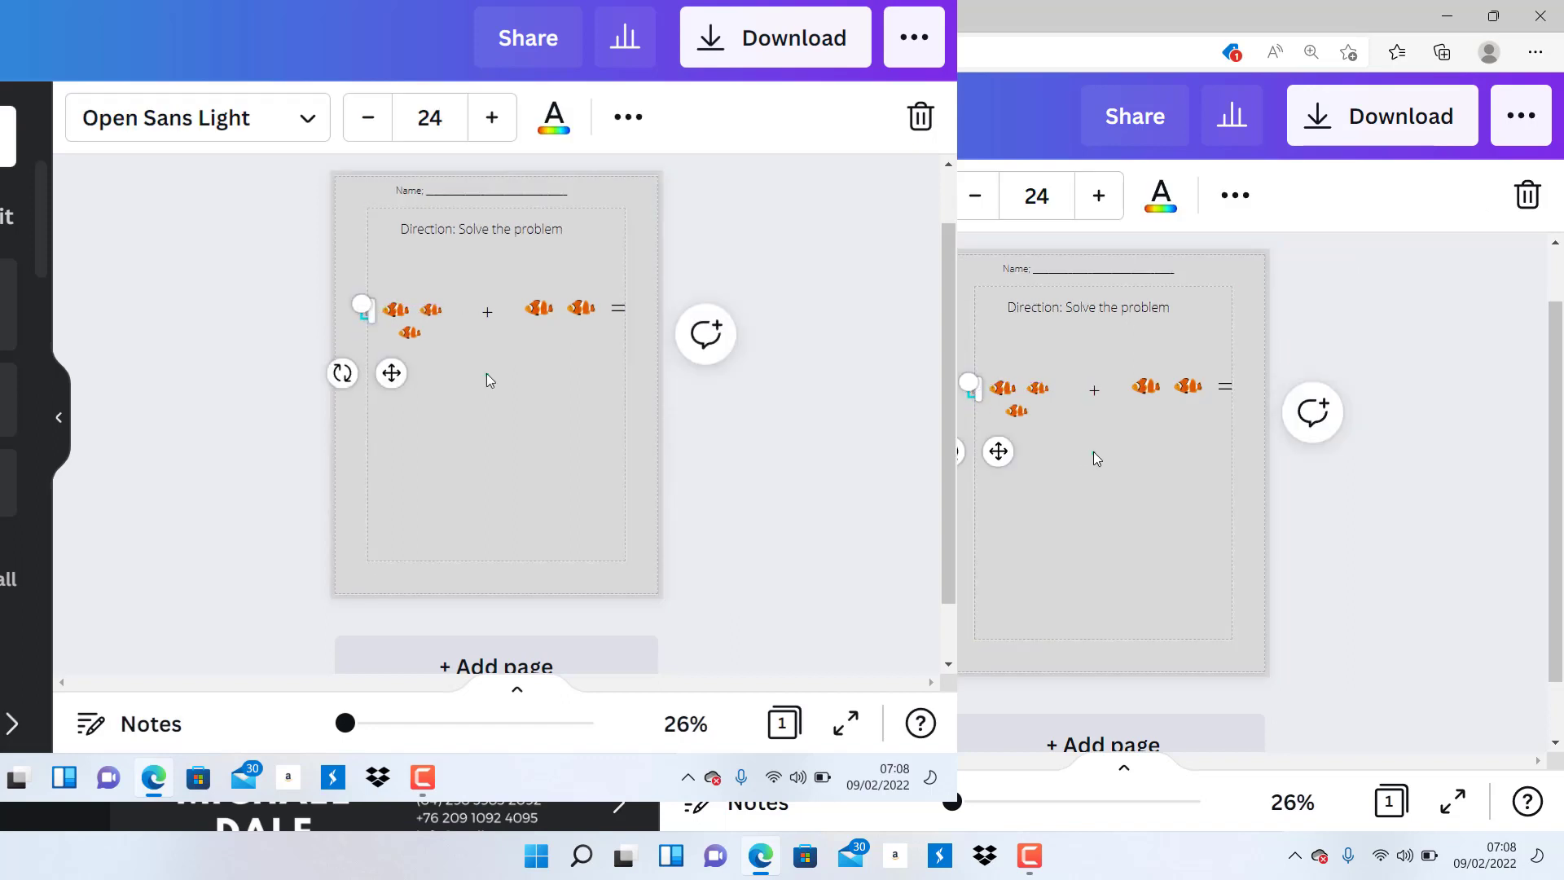
{"action": "left_click", "coordinate": [1096, 458]}
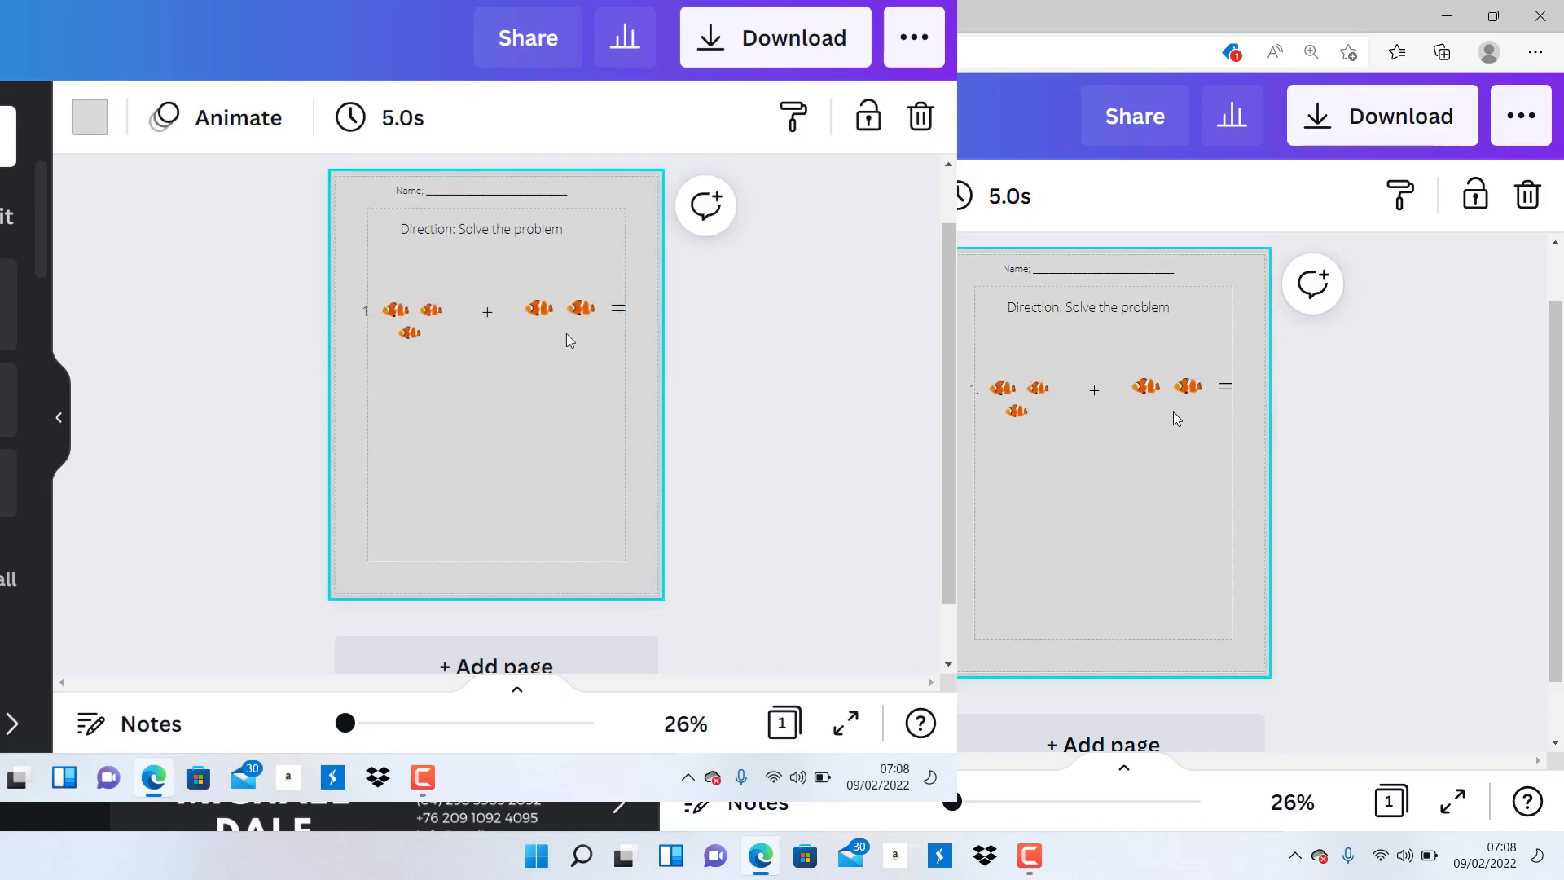
Move the directions text and the name line slightly down the page
{"action": "left_click_drag", "start_coordinate": [1117, 316], "coordinate": [1118, 327]}
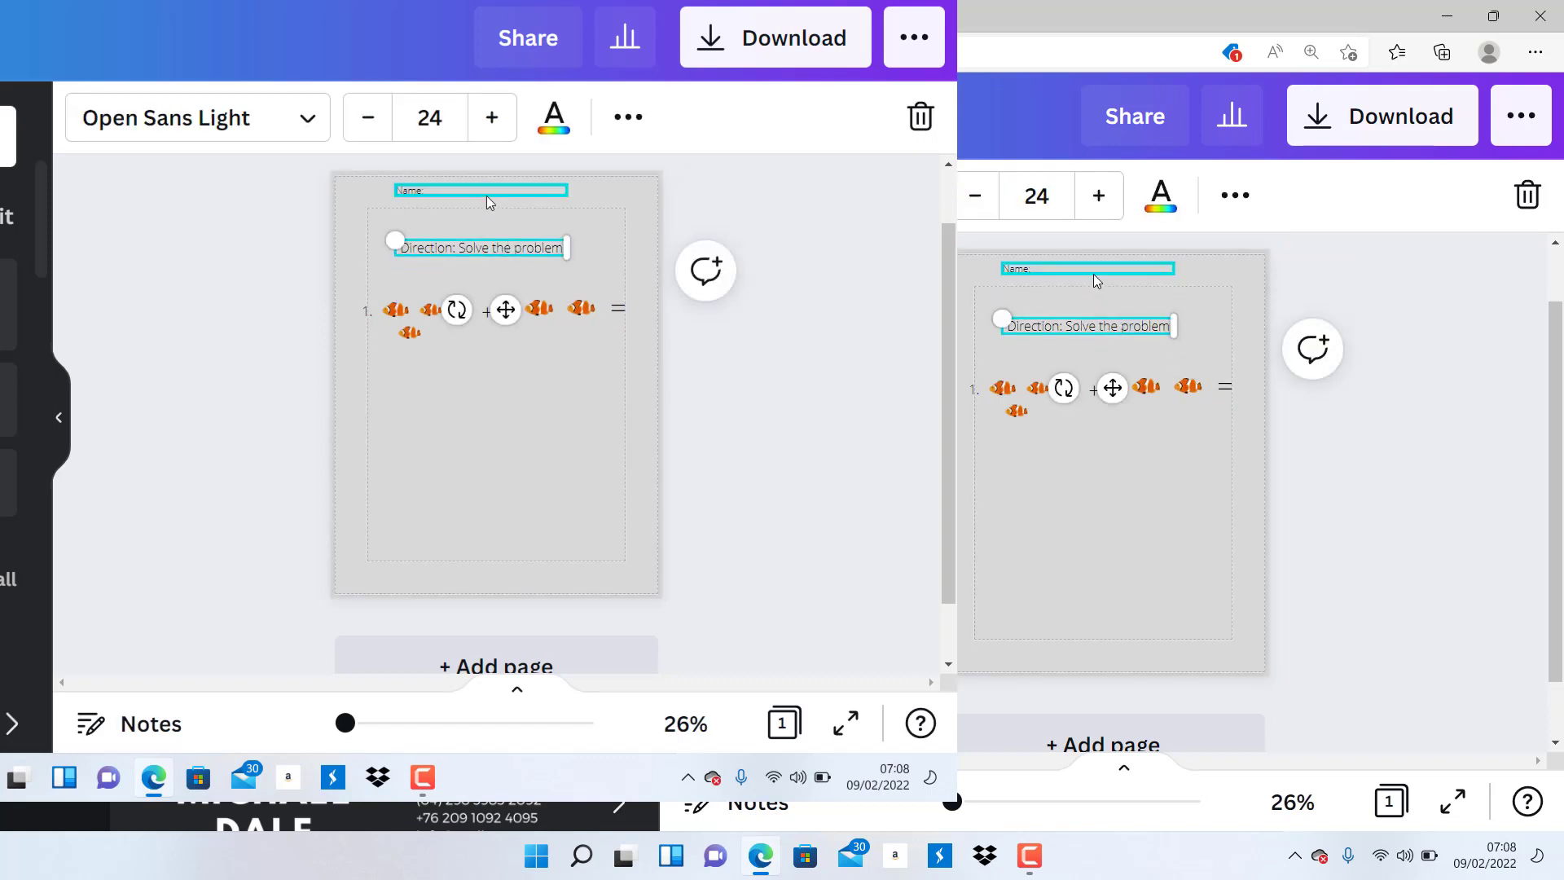
{"action": "left_click", "coordinate": [1093, 273]}
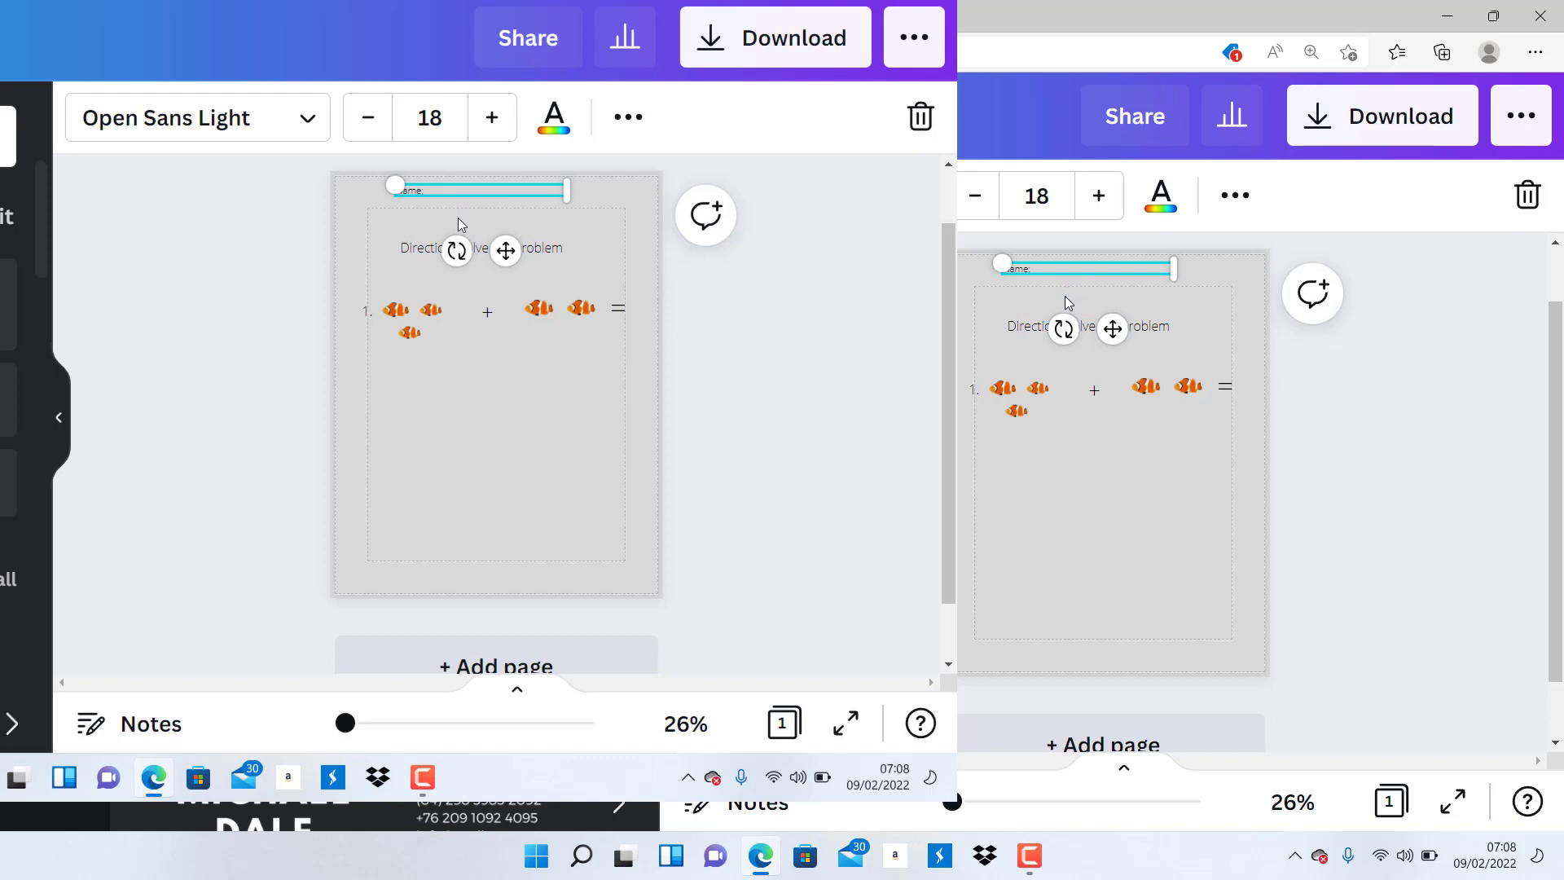
{"action": "left_click_drag", "start_coordinate": [1078, 265], "coordinate": [1080, 275]}
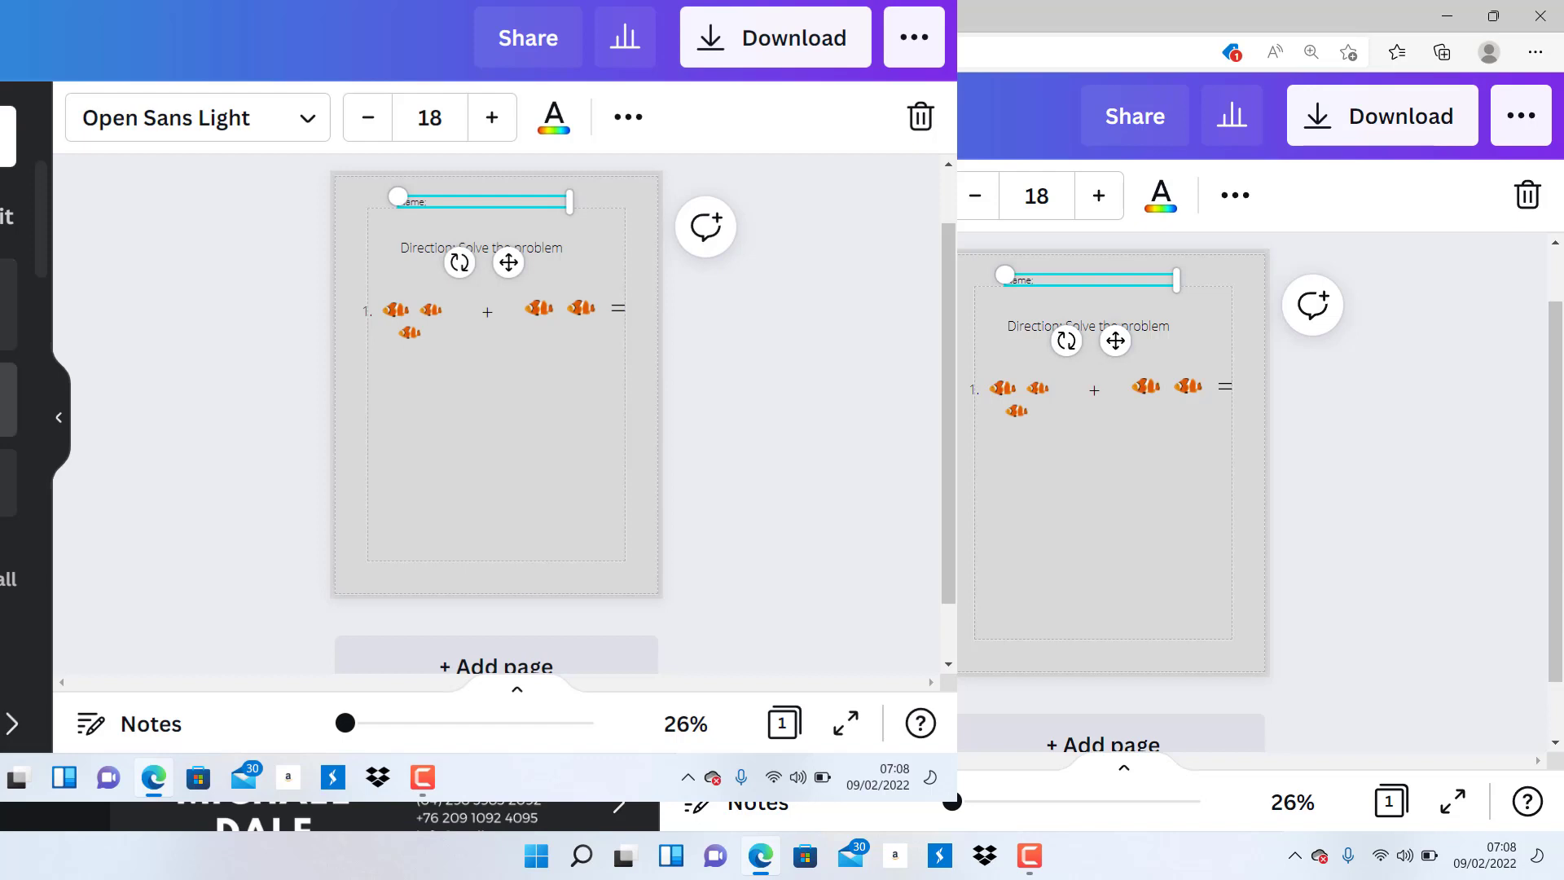
Add the text "ADDITION" in bold between the name line and the directions
{"action": "key", "text": "t"}
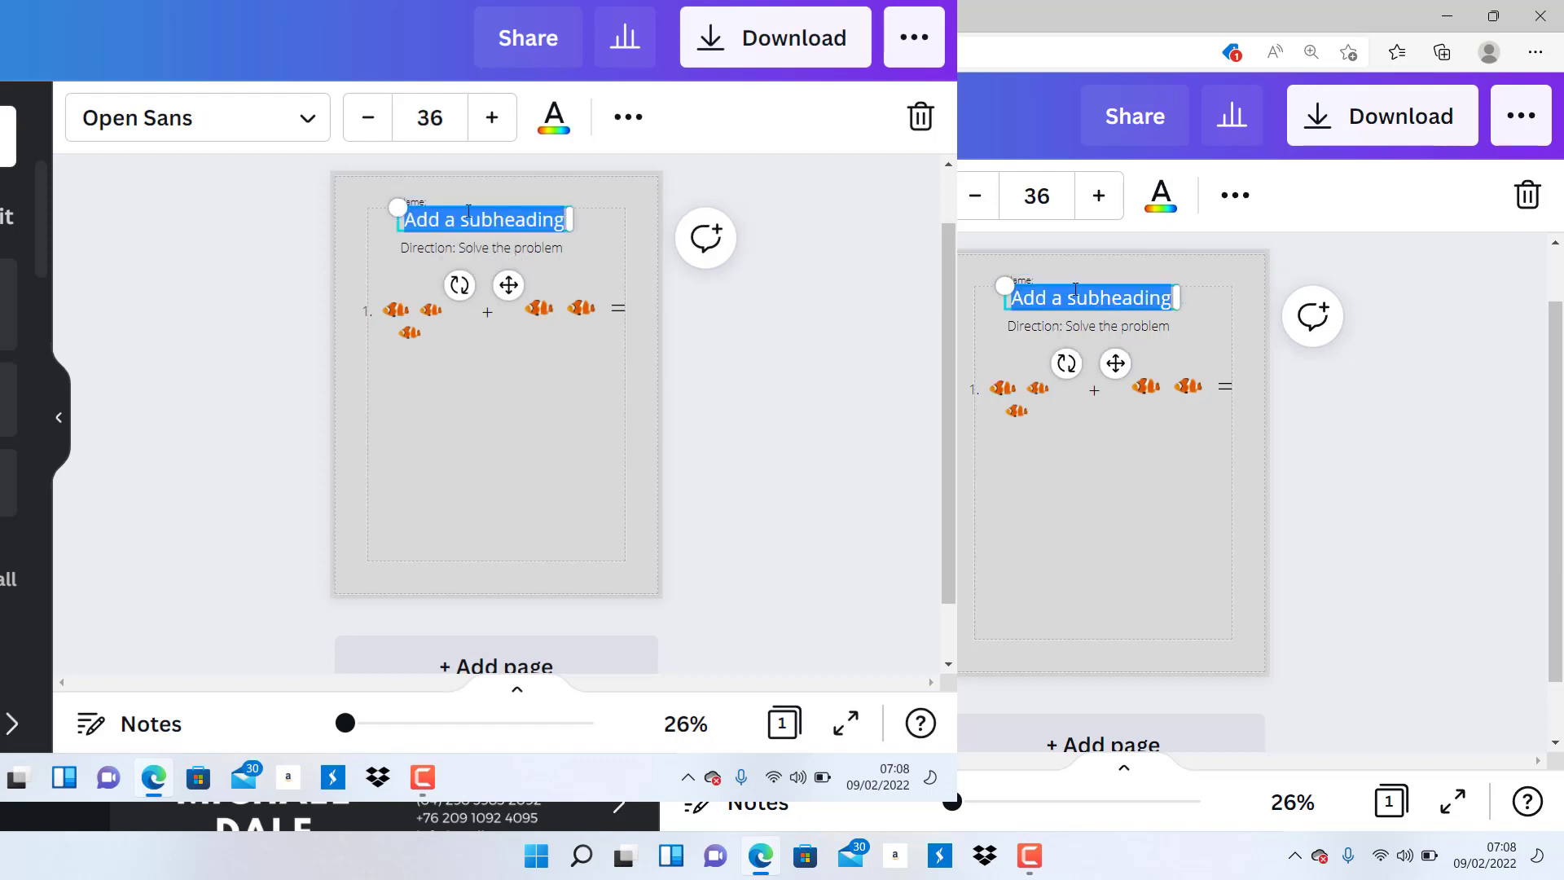
{"action": "type", "text": "ADDI"}
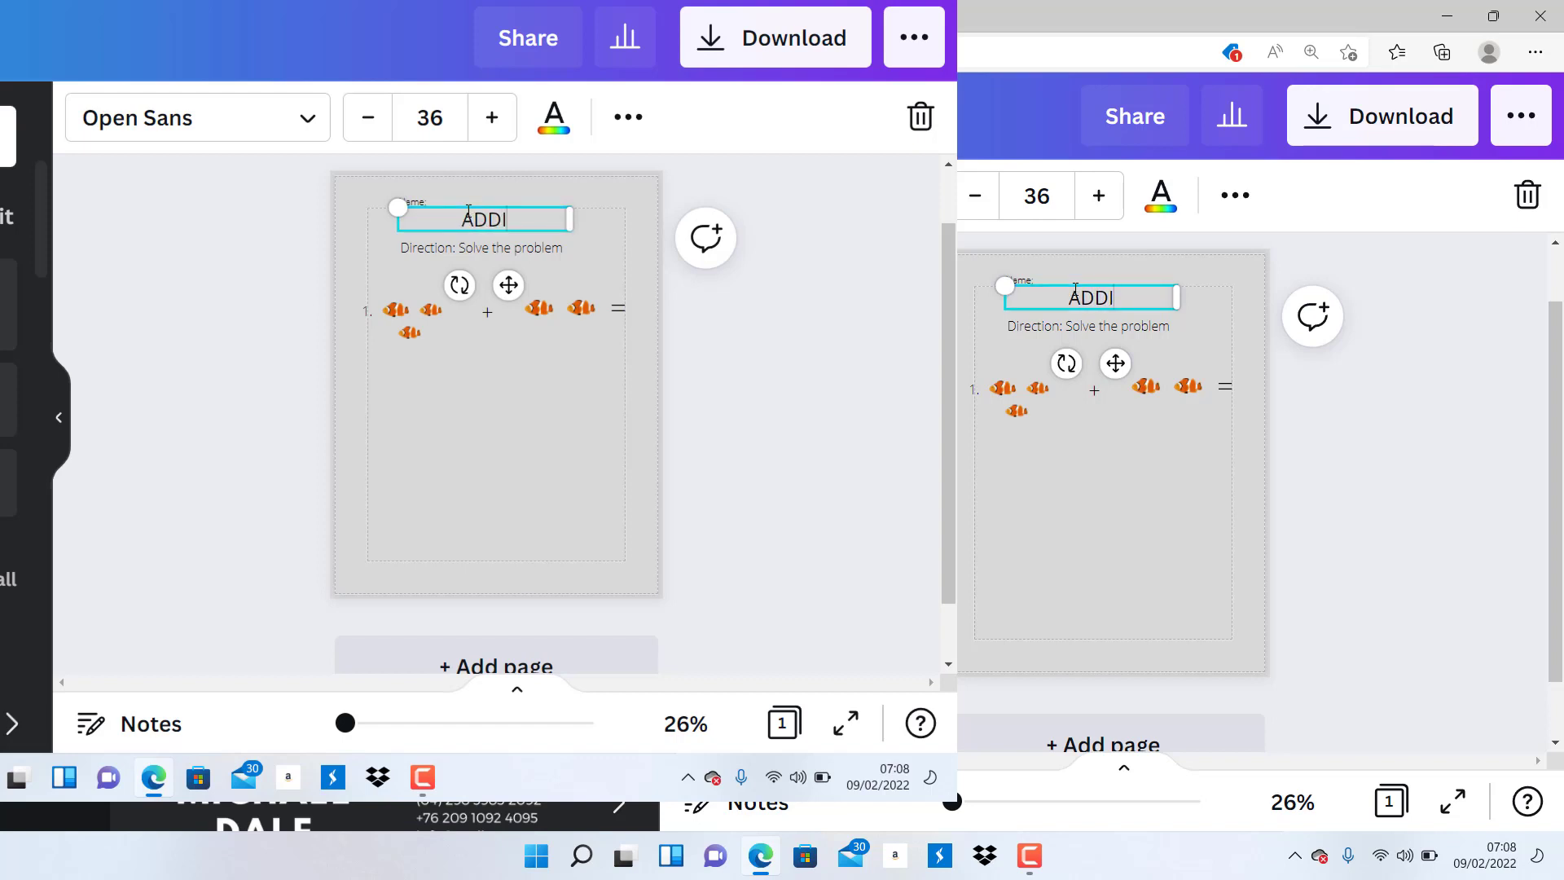
{"action": "type", "text": "TION"}
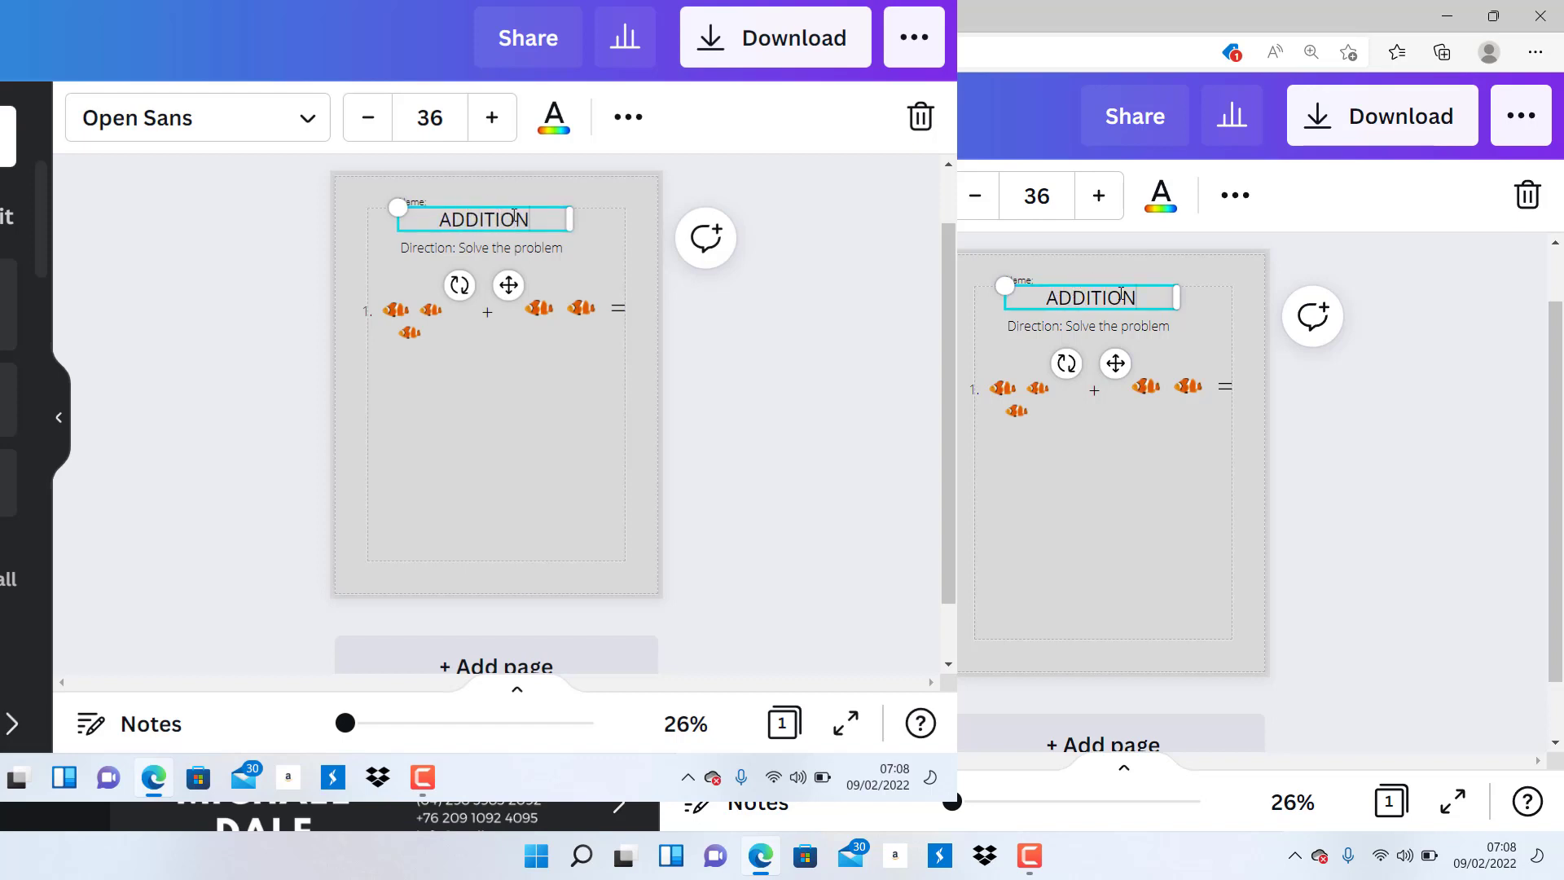
{"action": "left_click_drag", "start_coordinate": [545, 221], "coordinate": [411, 220]}
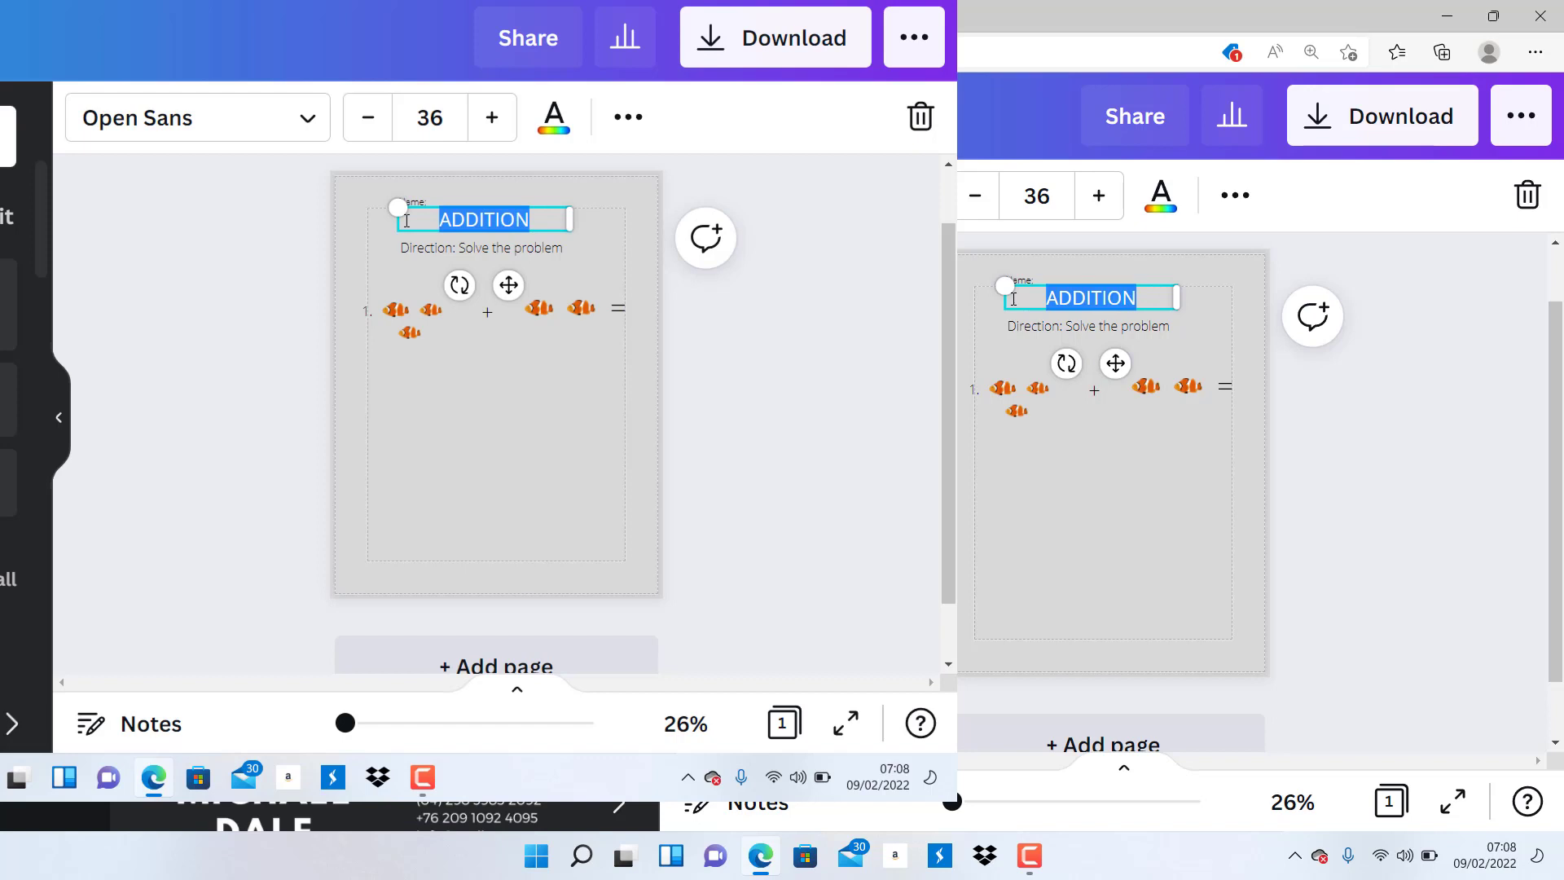
{"action": "left_click", "coordinate": [629, 124]}
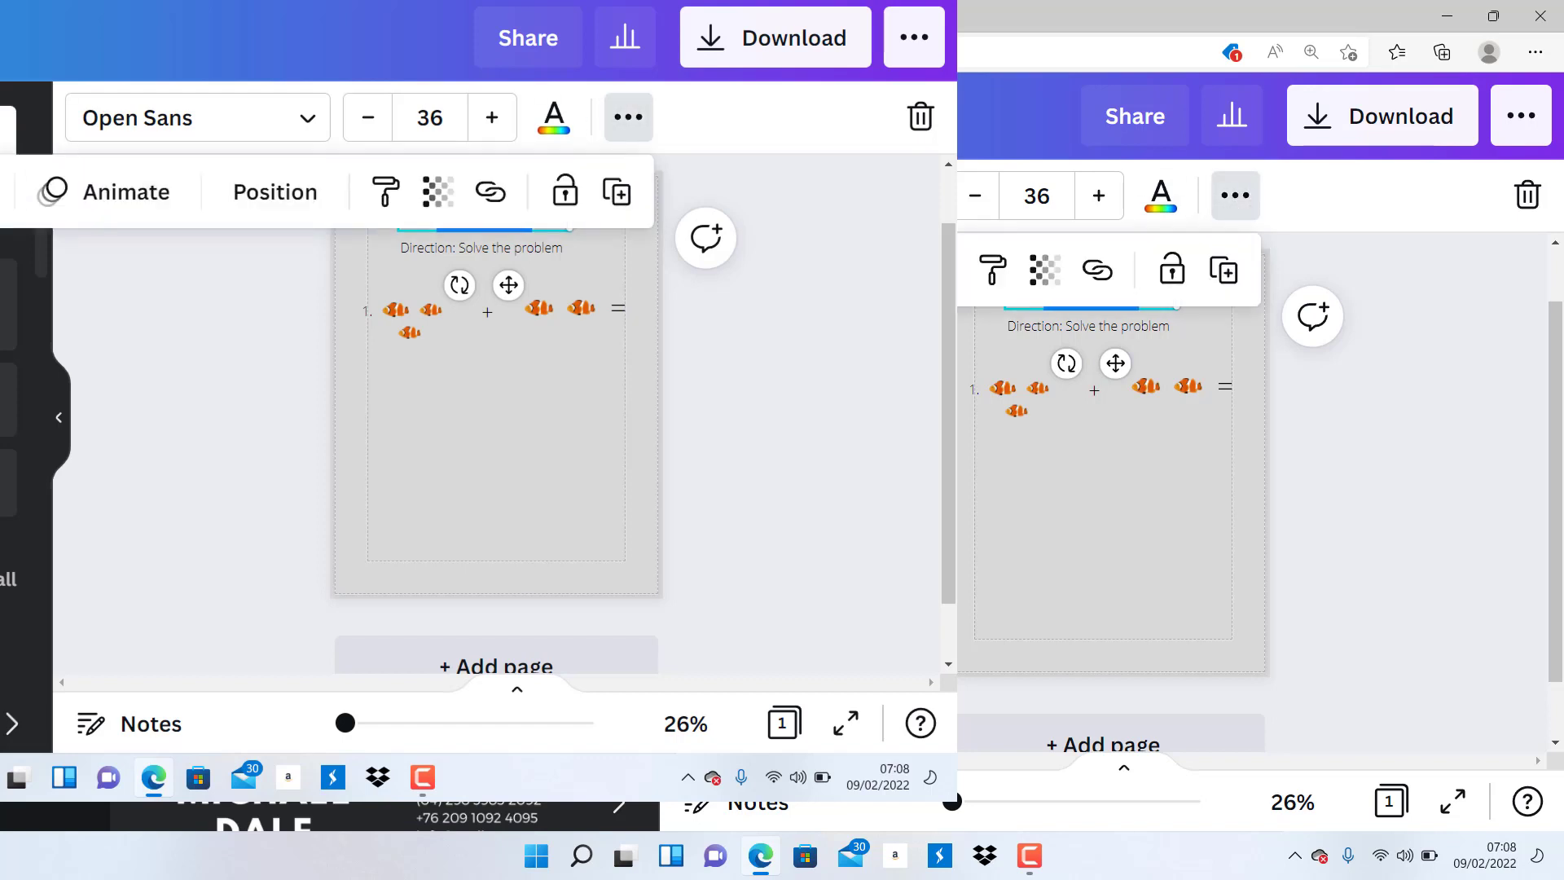
{"action": "left_click", "coordinate": [755, 362]}
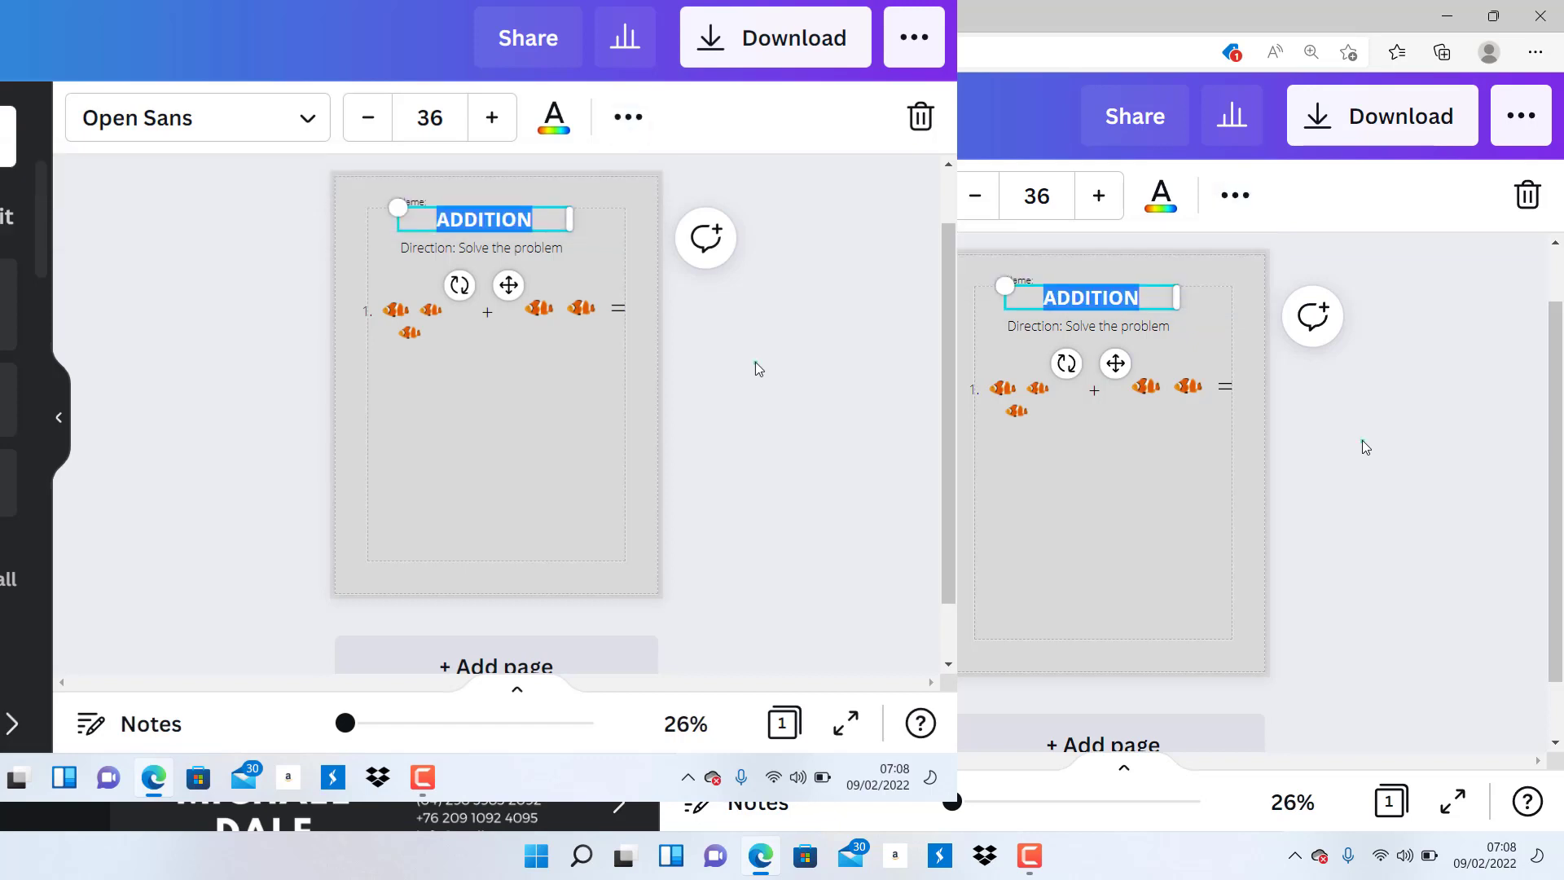
{"action": "left_click", "coordinate": [756, 362]}
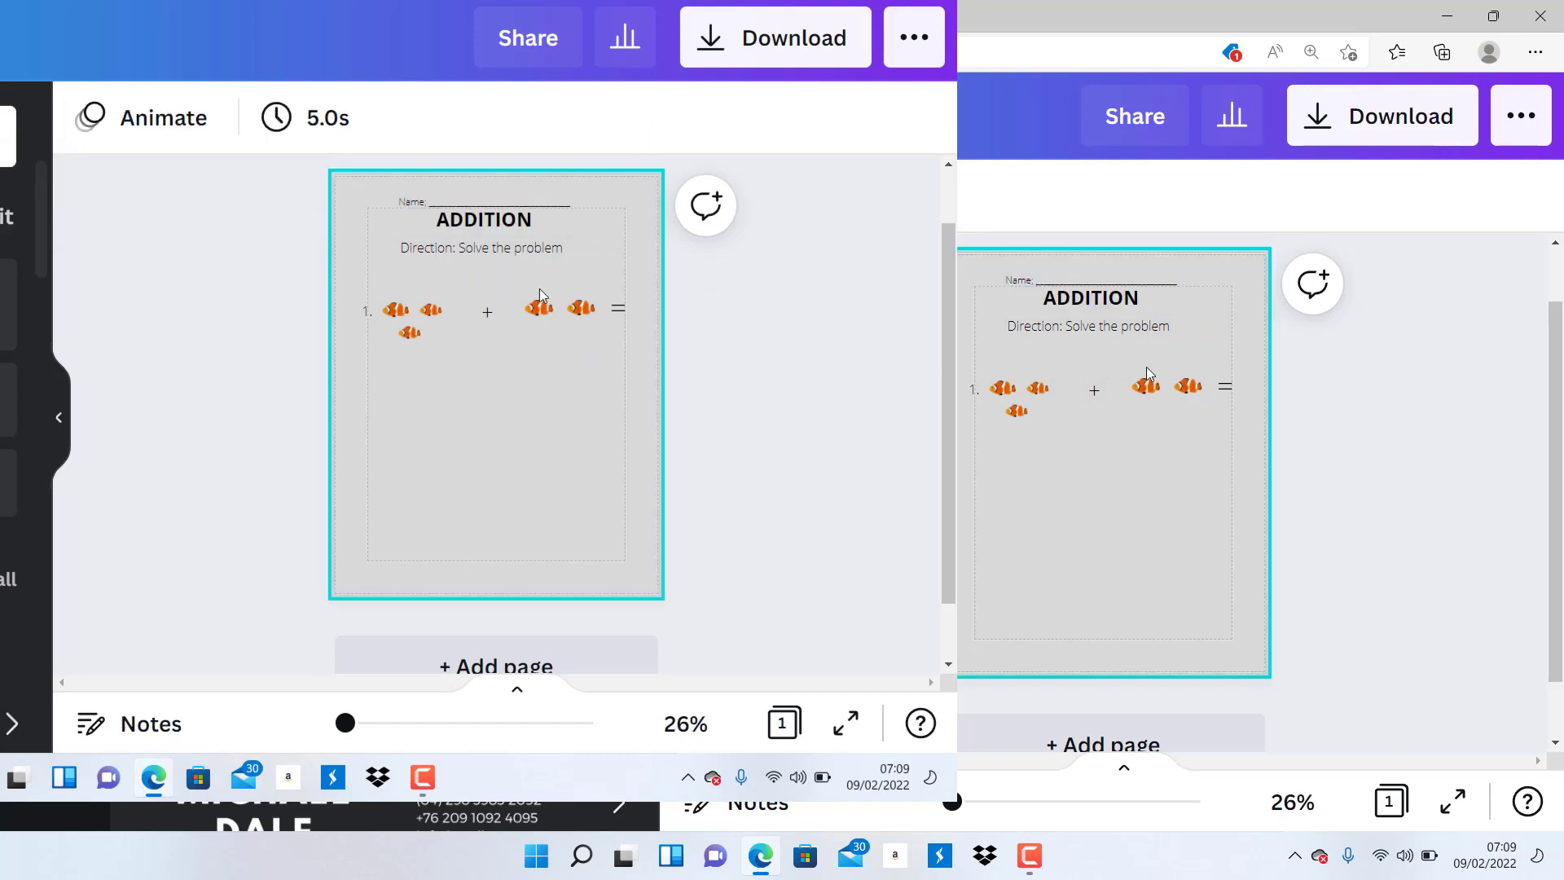
Move the directions and the "ADDITION" heading down, spacing them evenly and centring both above the clownfish problem
{"action": "left_click_drag", "start_coordinate": [492, 255], "coordinate": [493, 278]}
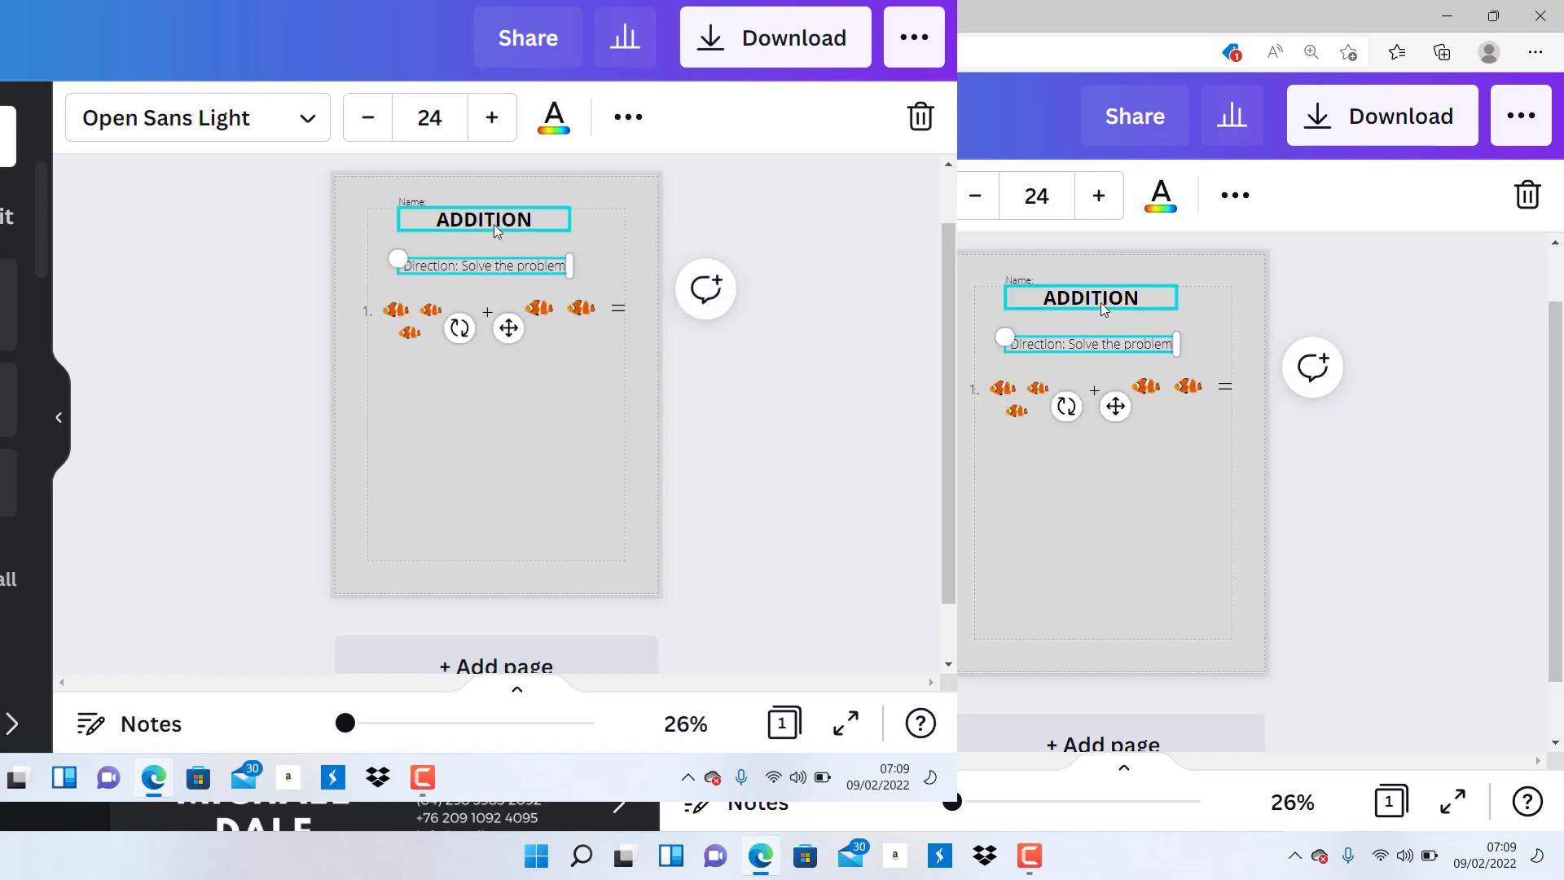
{"action": "left_click_drag", "start_coordinate": [1102, 301], "coordinate": [1100, 319]}
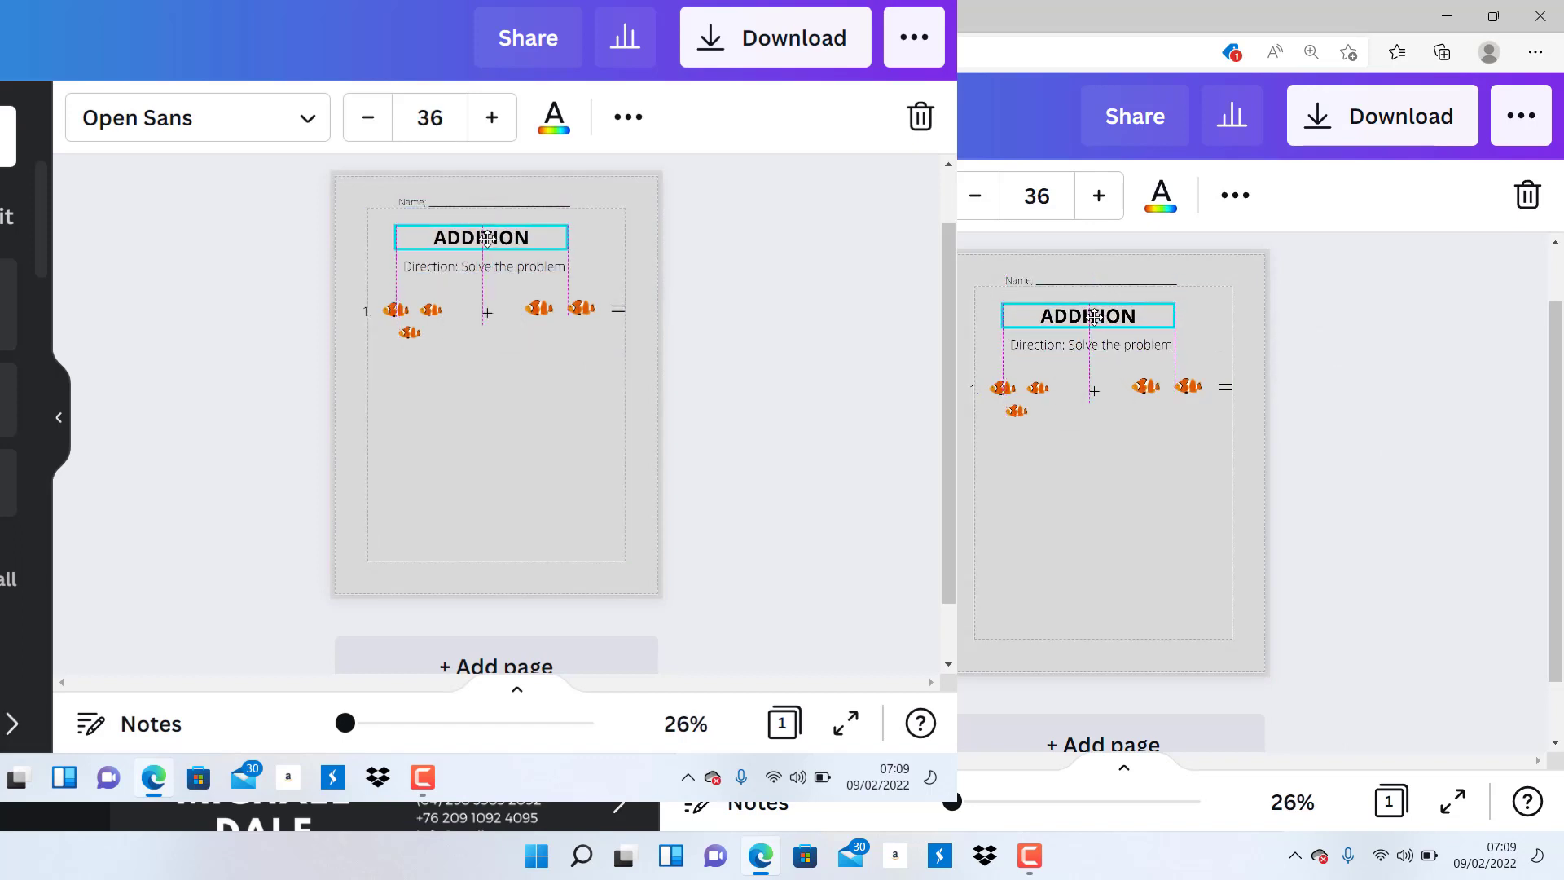
{"action": "left_click", "coordinate": [1364, 511]}
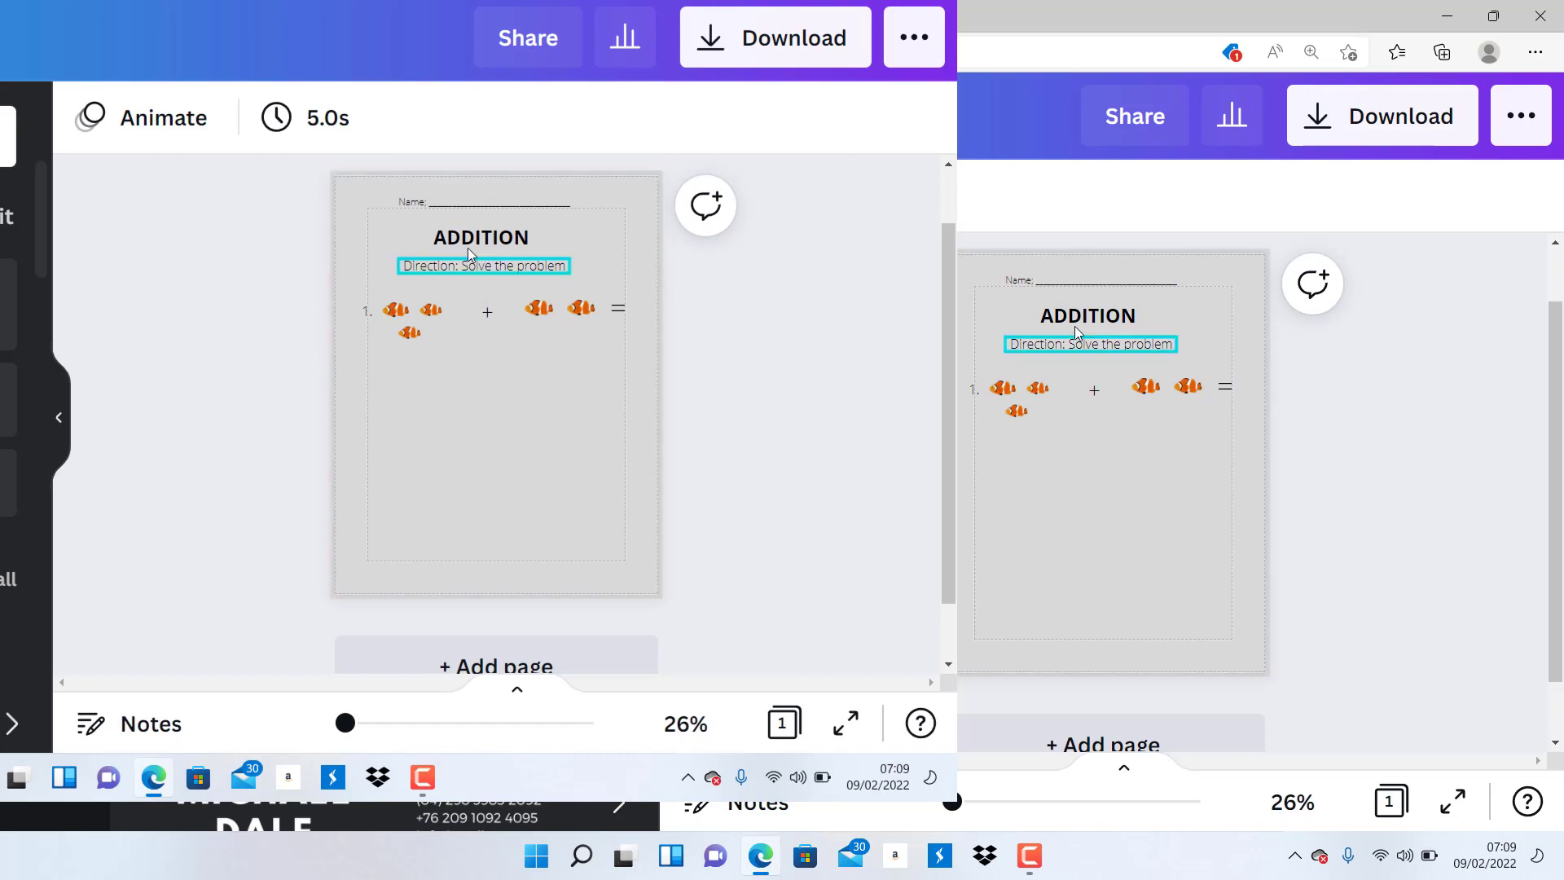
{"action": "left_click_drag", "start_coordinate": [1083, 318], "coordinate": [1090, 317]}
{"action": "left_click", "coordinate": [1117, 347]}
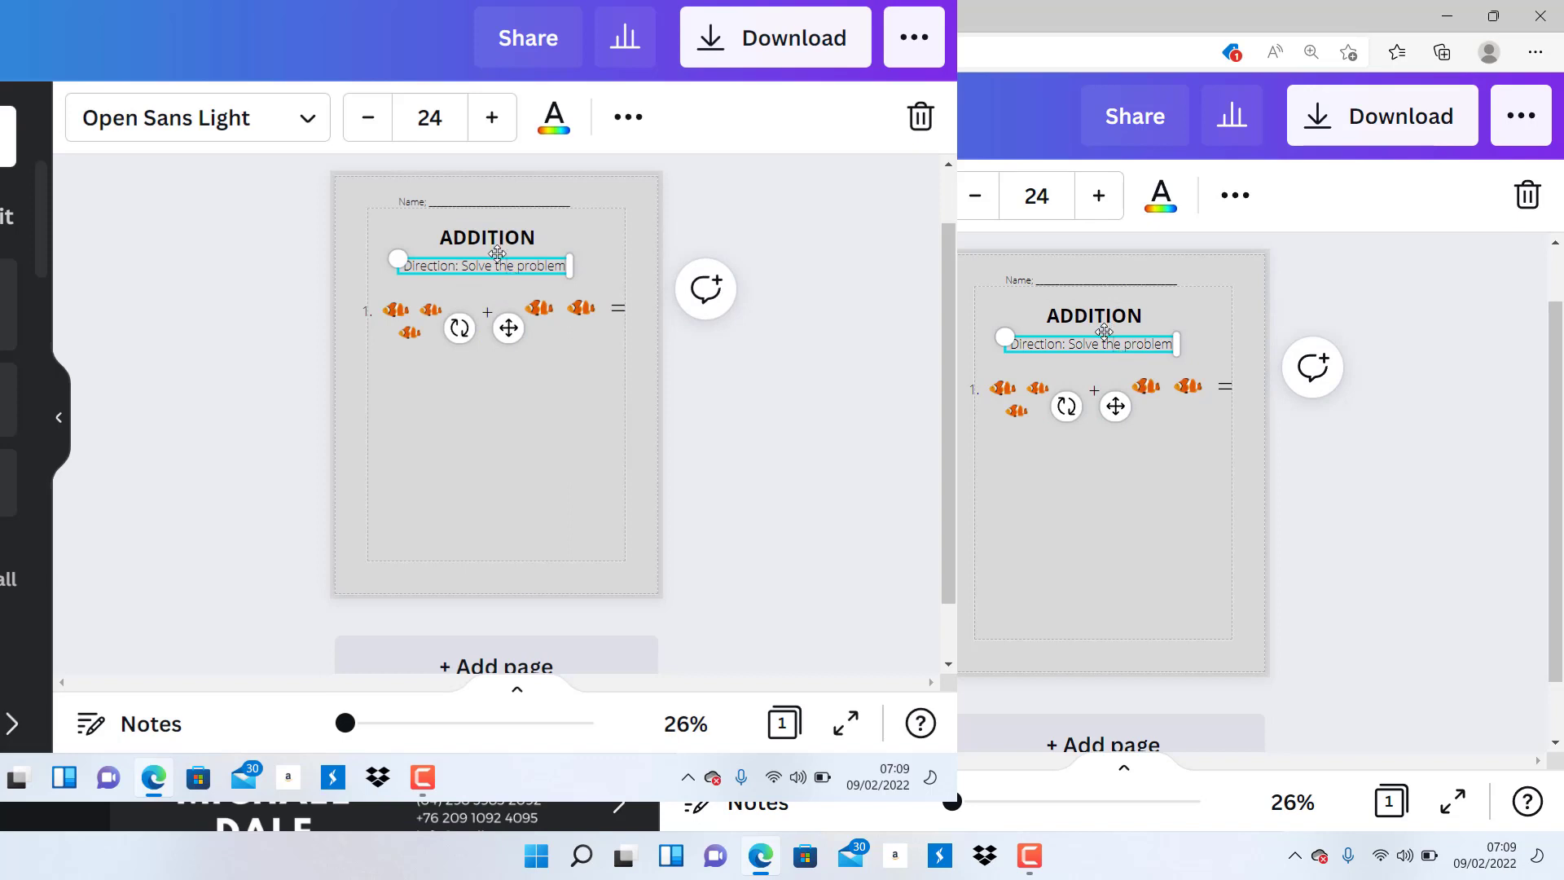
{"action": "left_click_drag", "start_coordinate": [1105, 331], "coordinate": [1114, 334]}
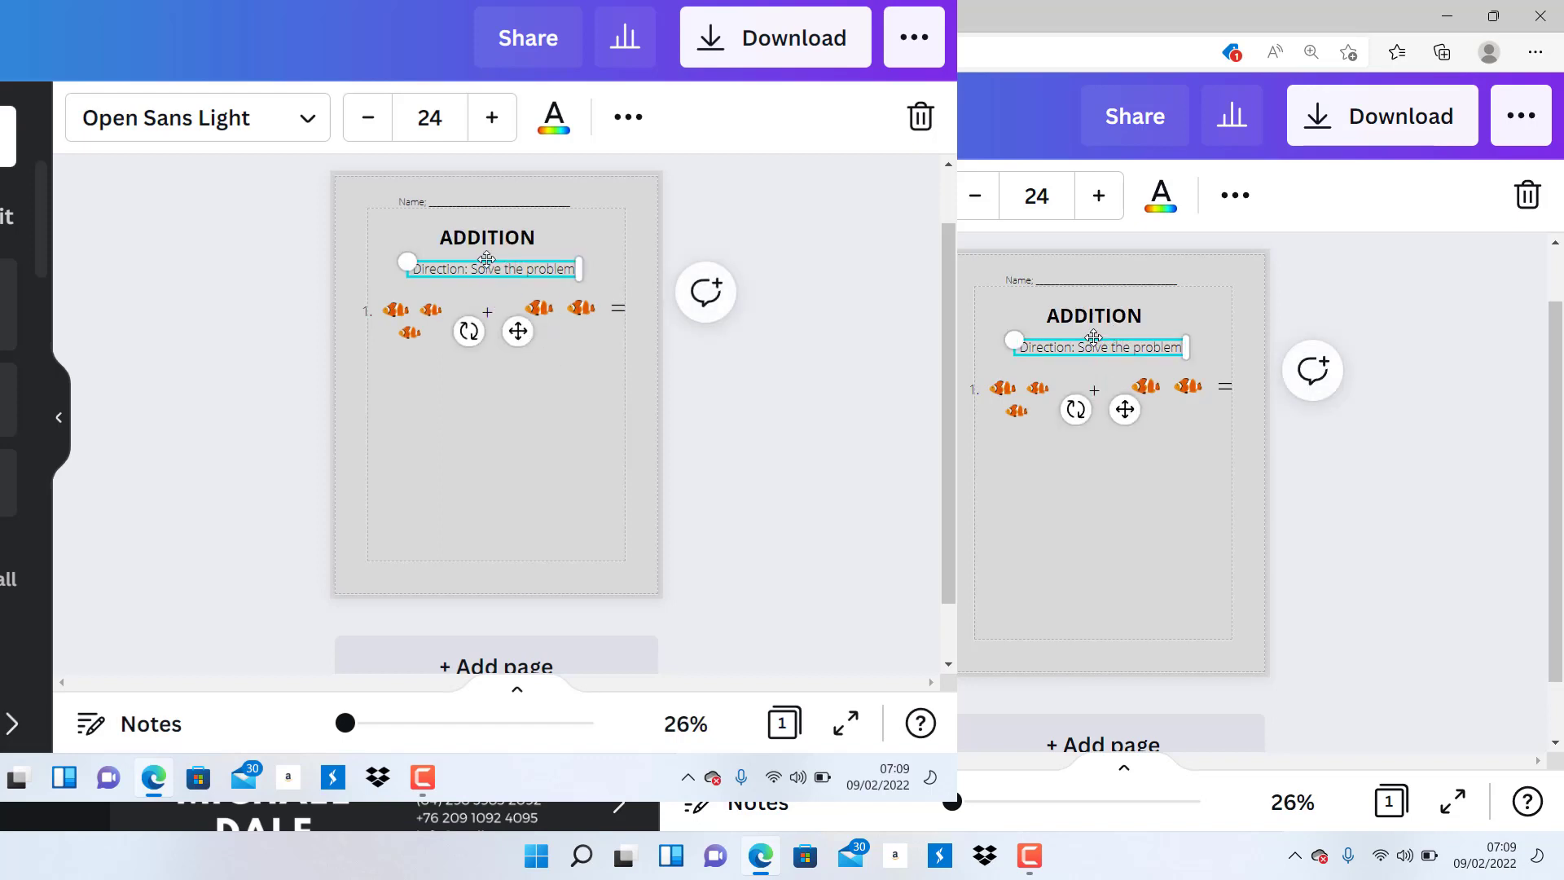
{"action": "left_click_drag", "start_coordinate": [1094, 336], "coordinate": [1087, 337]}
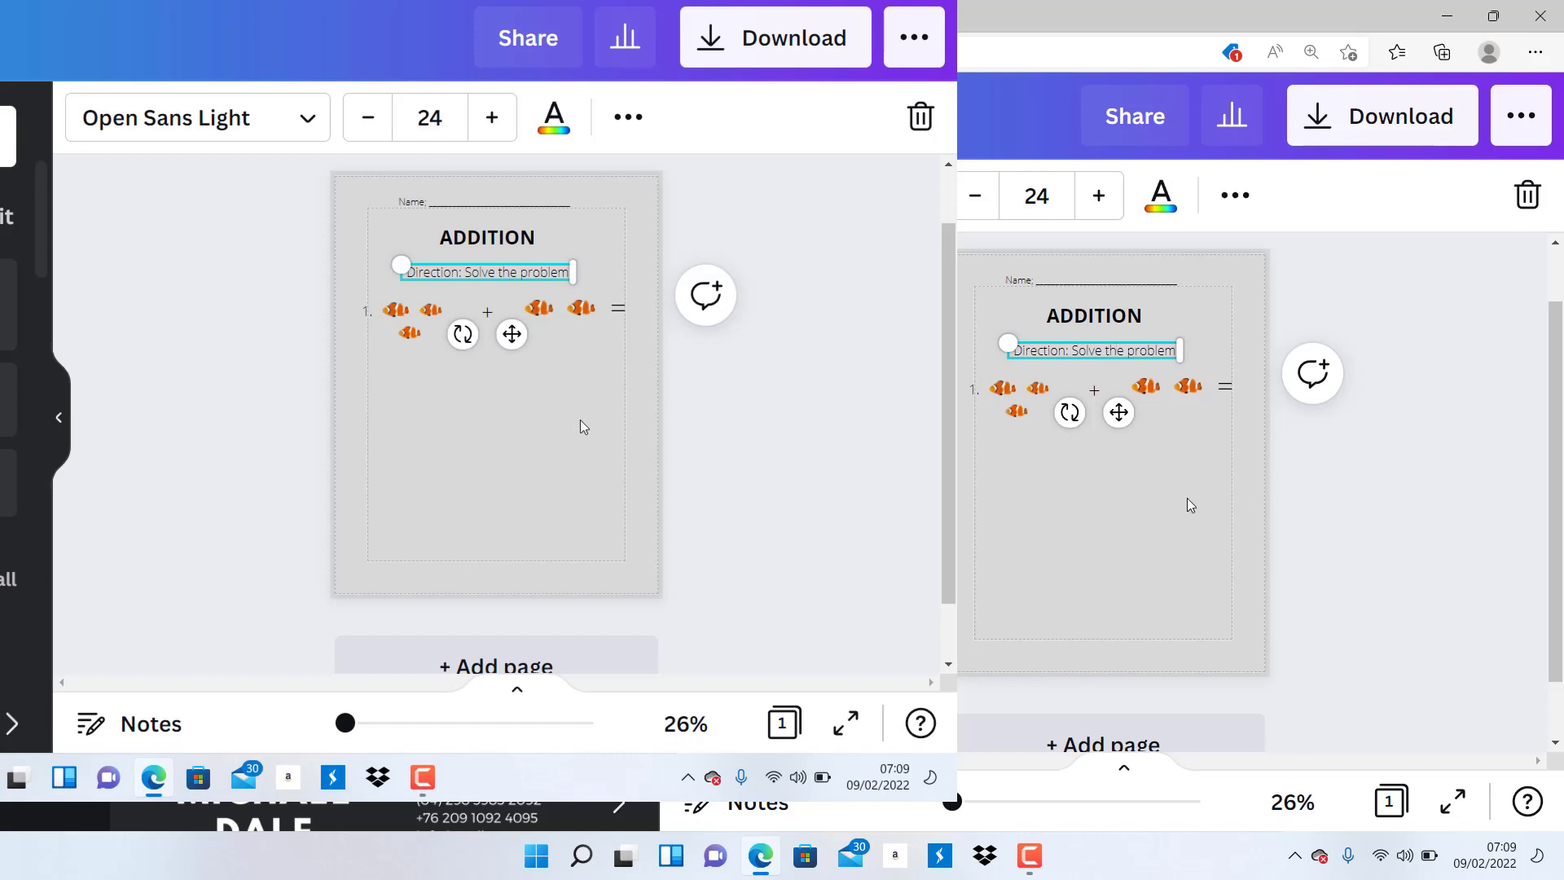
Group the number "1.", all five clownfish, the "+" and the "=" into a single object
{"action": "left_click_drag", "start_coordinate": [290, 252], "coordinate": [314, 283]}
{"action": "left_click", "coordinate": [556, 363]}
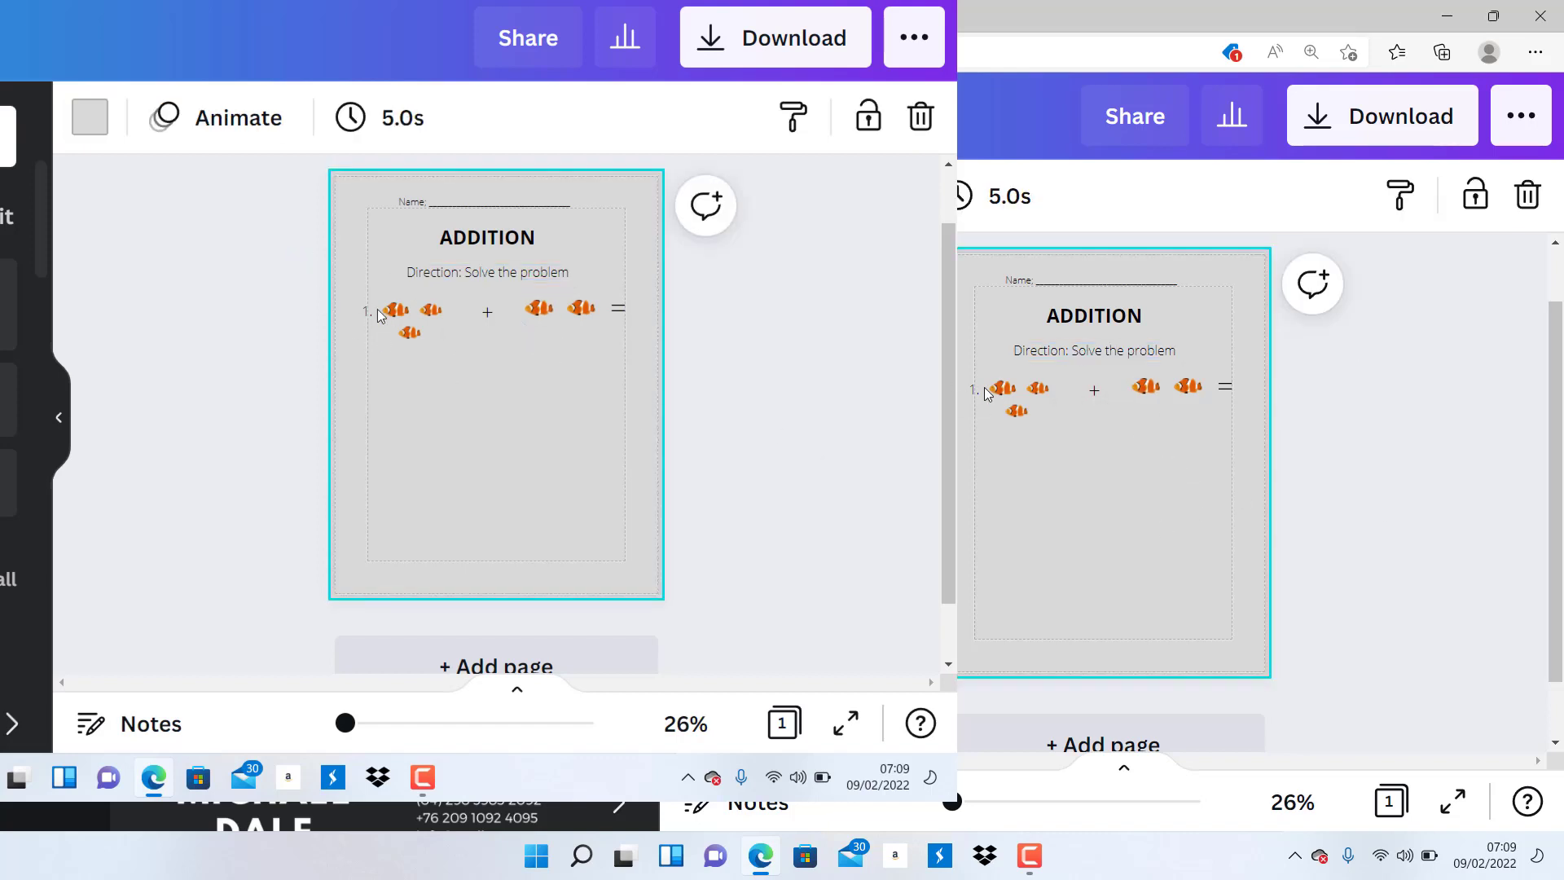
{"action": "left_click_drag", "start_coordinate": [334, 281], "coordinate": [668, 378]}
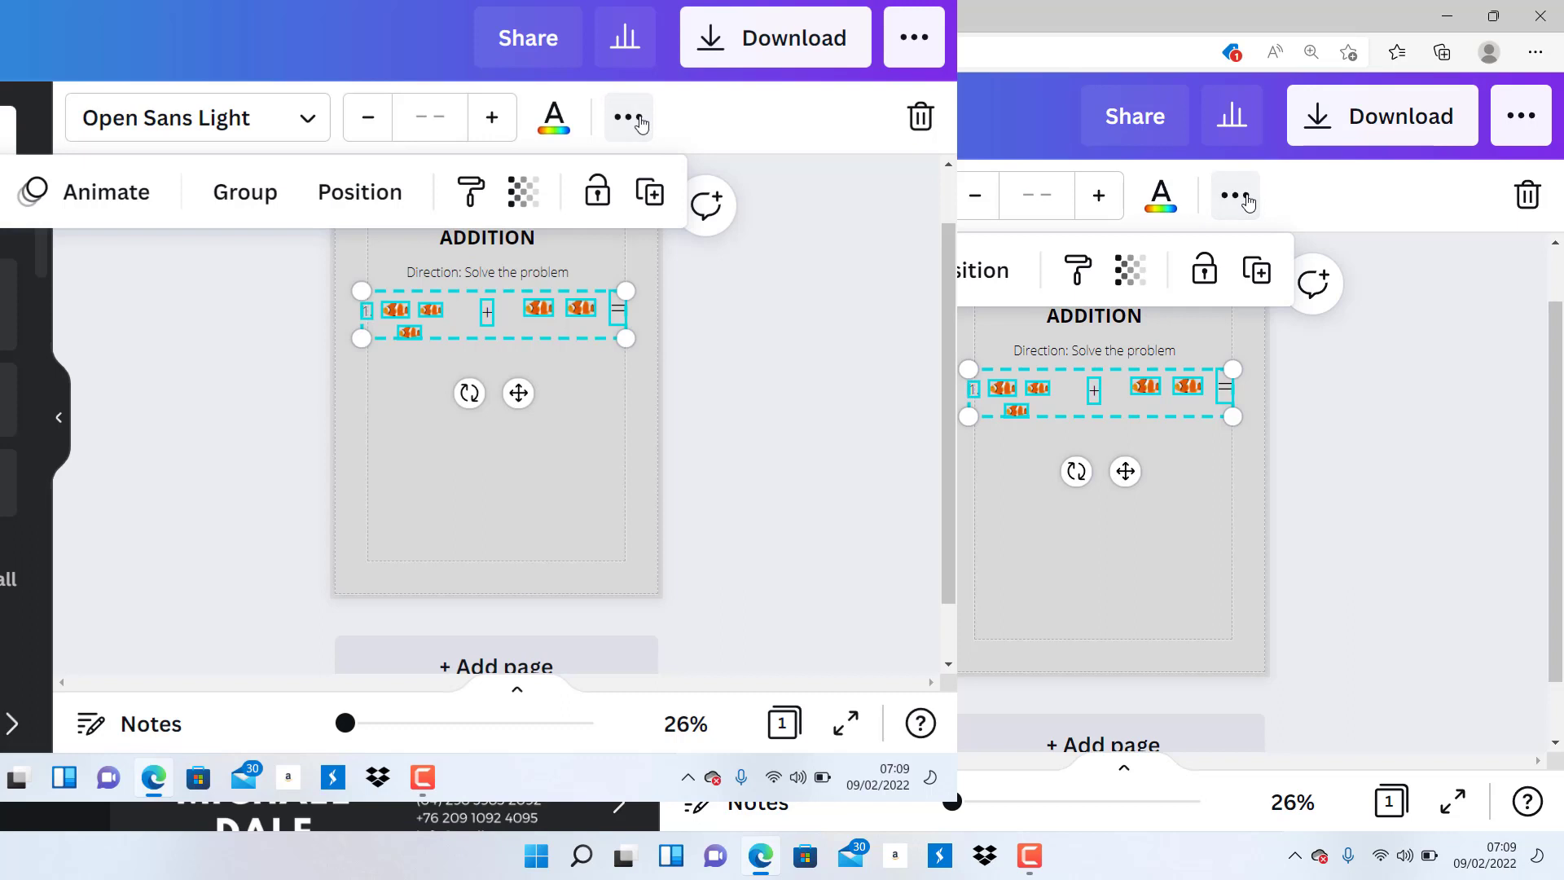
{"action": "left_click", "coordinate": [252, 202]}
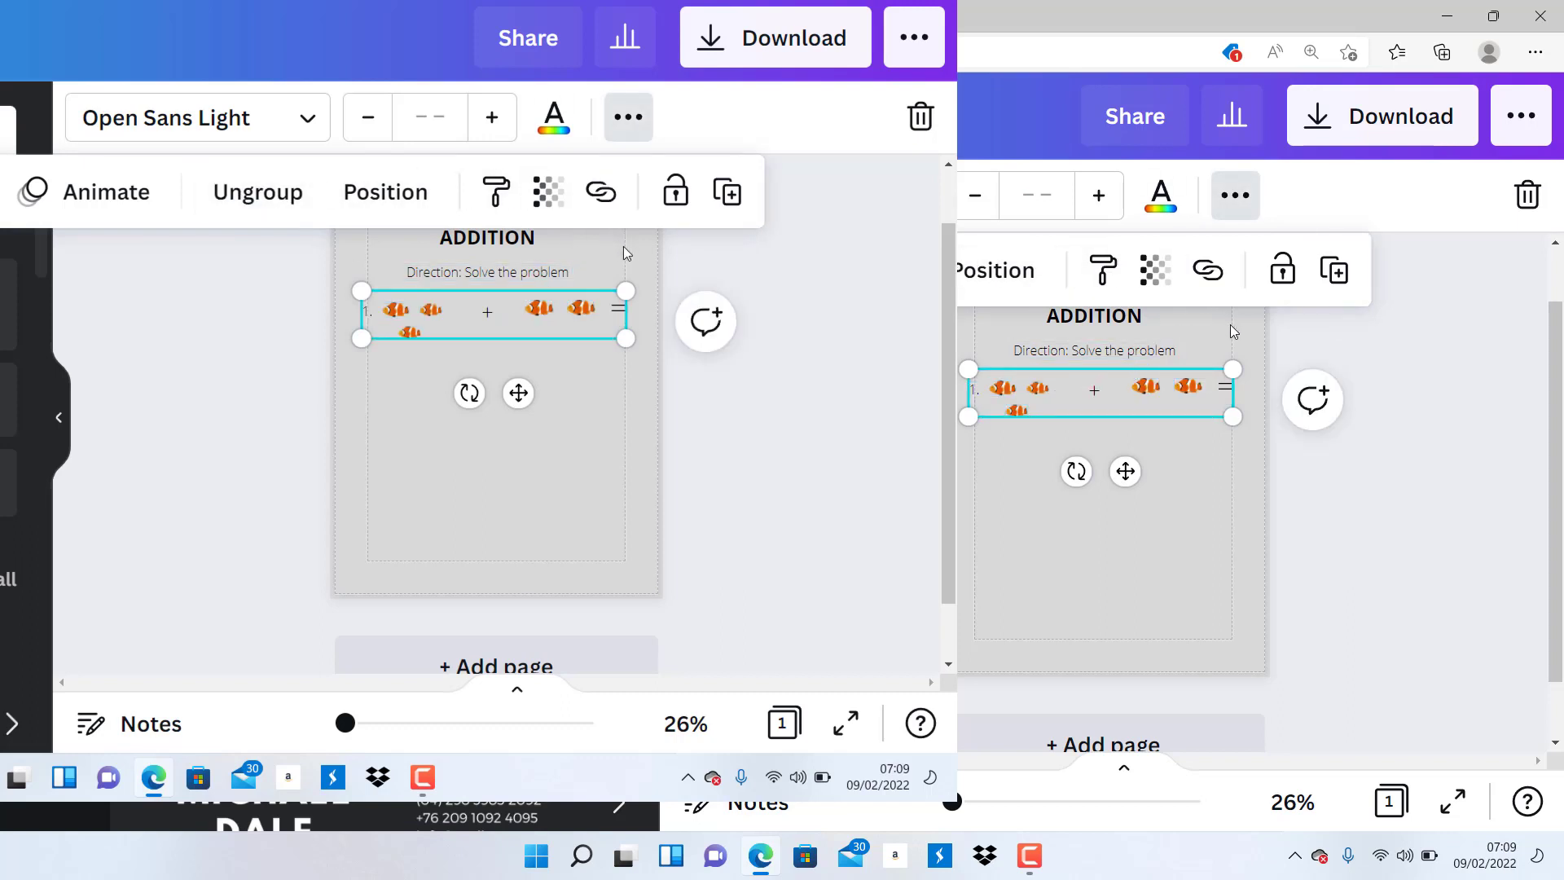
Duplicate the grouped clownfish problem three times and arrange the copies in rows down the page beneath the original
{"action": "left_click", "coordinate": [727, 193]}
{"action": "left_click", "coordinate": [728, 193]}
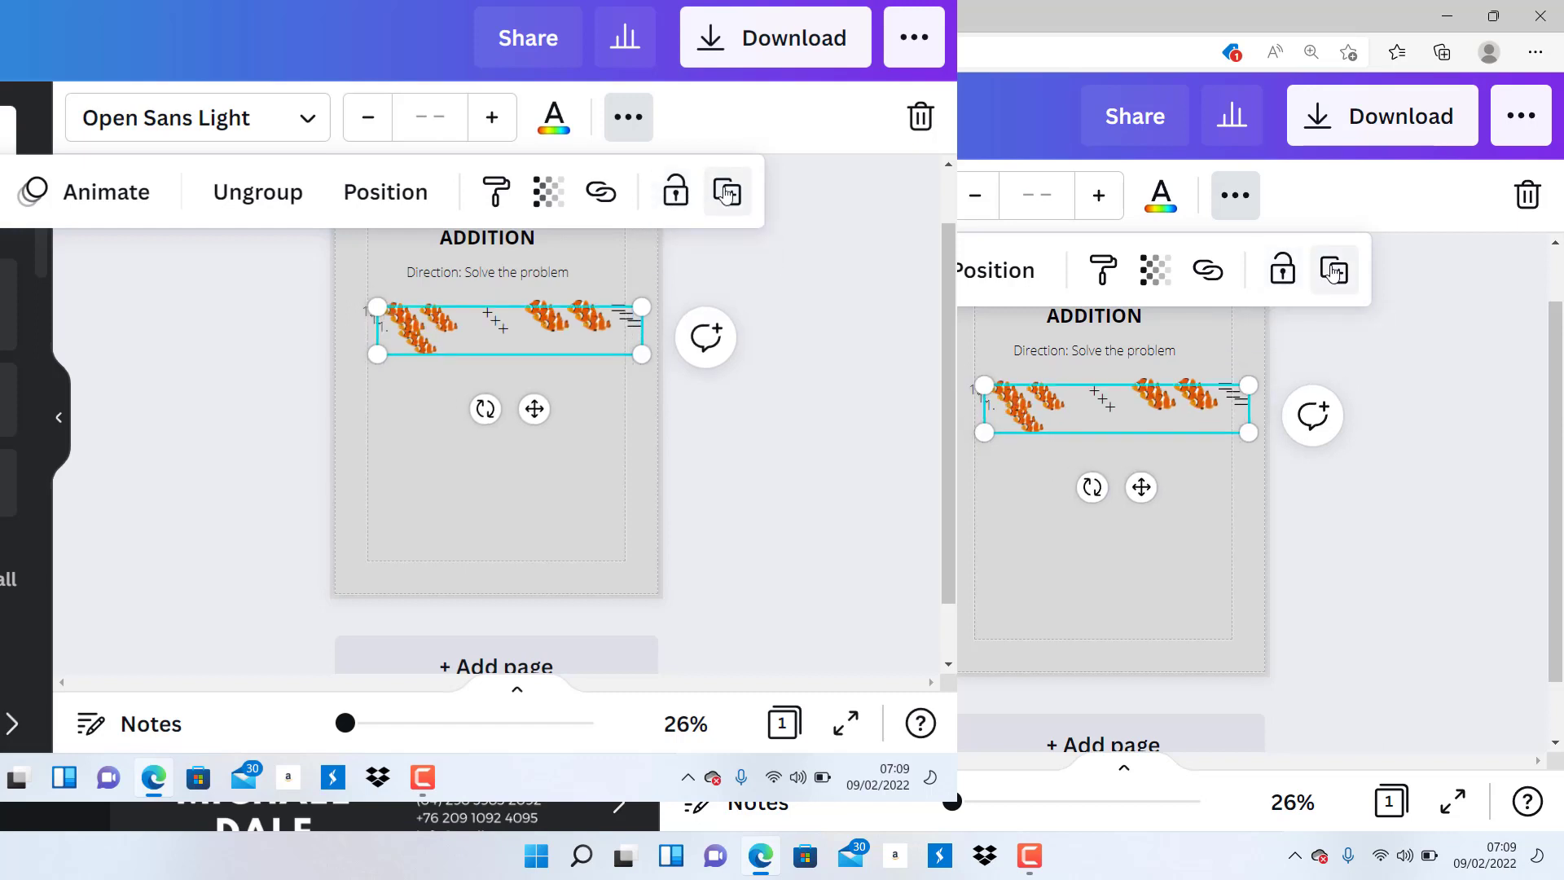
{"action": "left_click", "coordinate": [729, 195]}
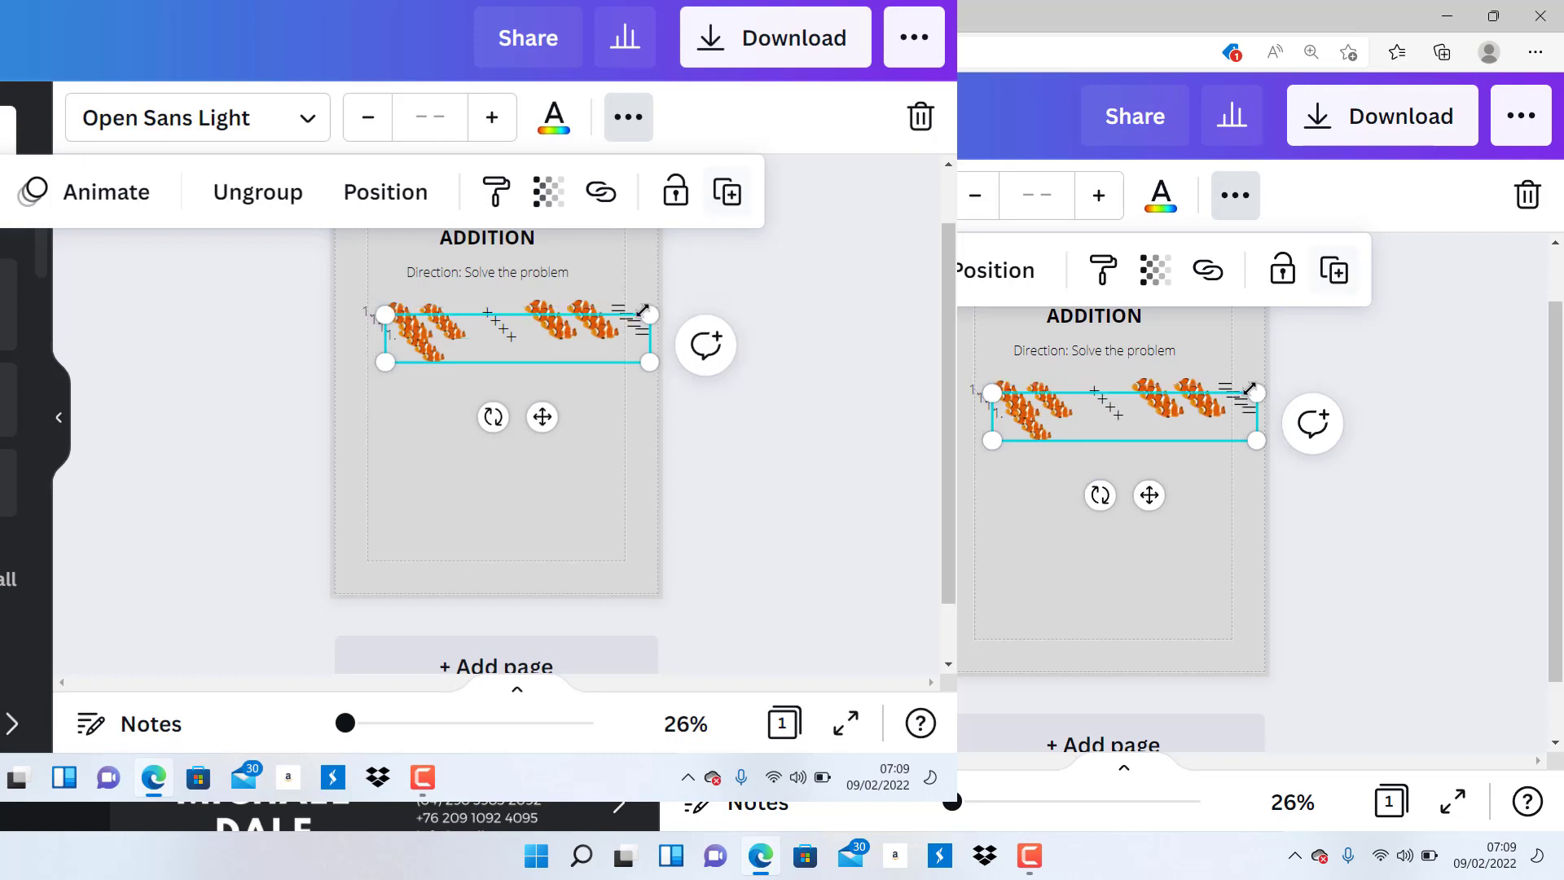
{"action": "left_click_drag", "start_coordinate": [540, 330], "coordinate": [515, 533]}
{"action": "left_click_drag", "start_coordinate": [530, 326], "coordinate": [516, 471]}
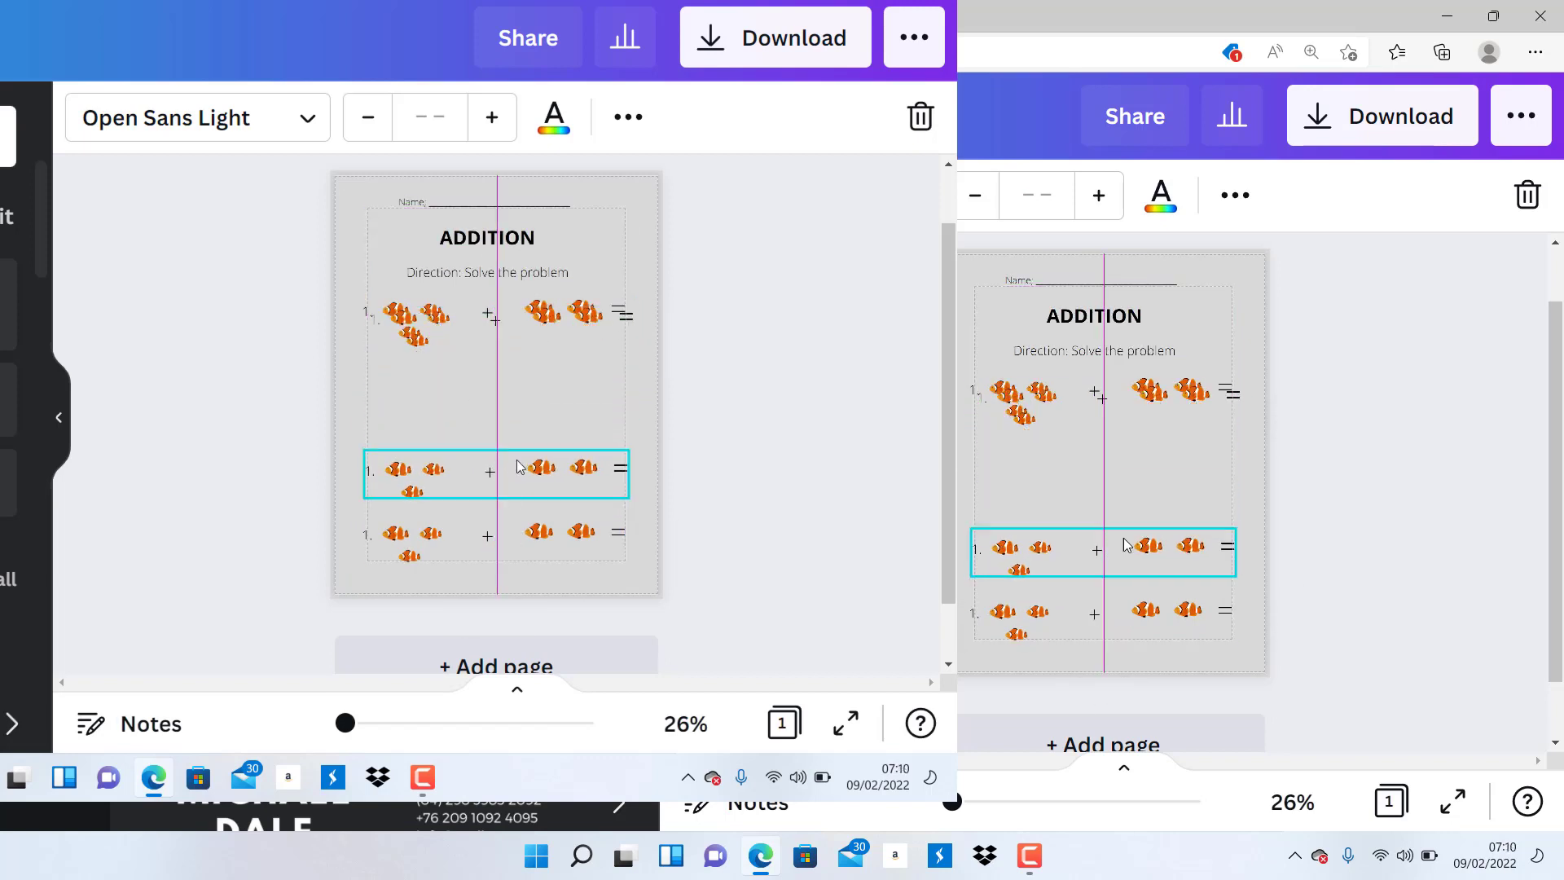
{"action": "left_click_drag", "start_coordinate": [536, 310], "coordinate": [526, 382]}
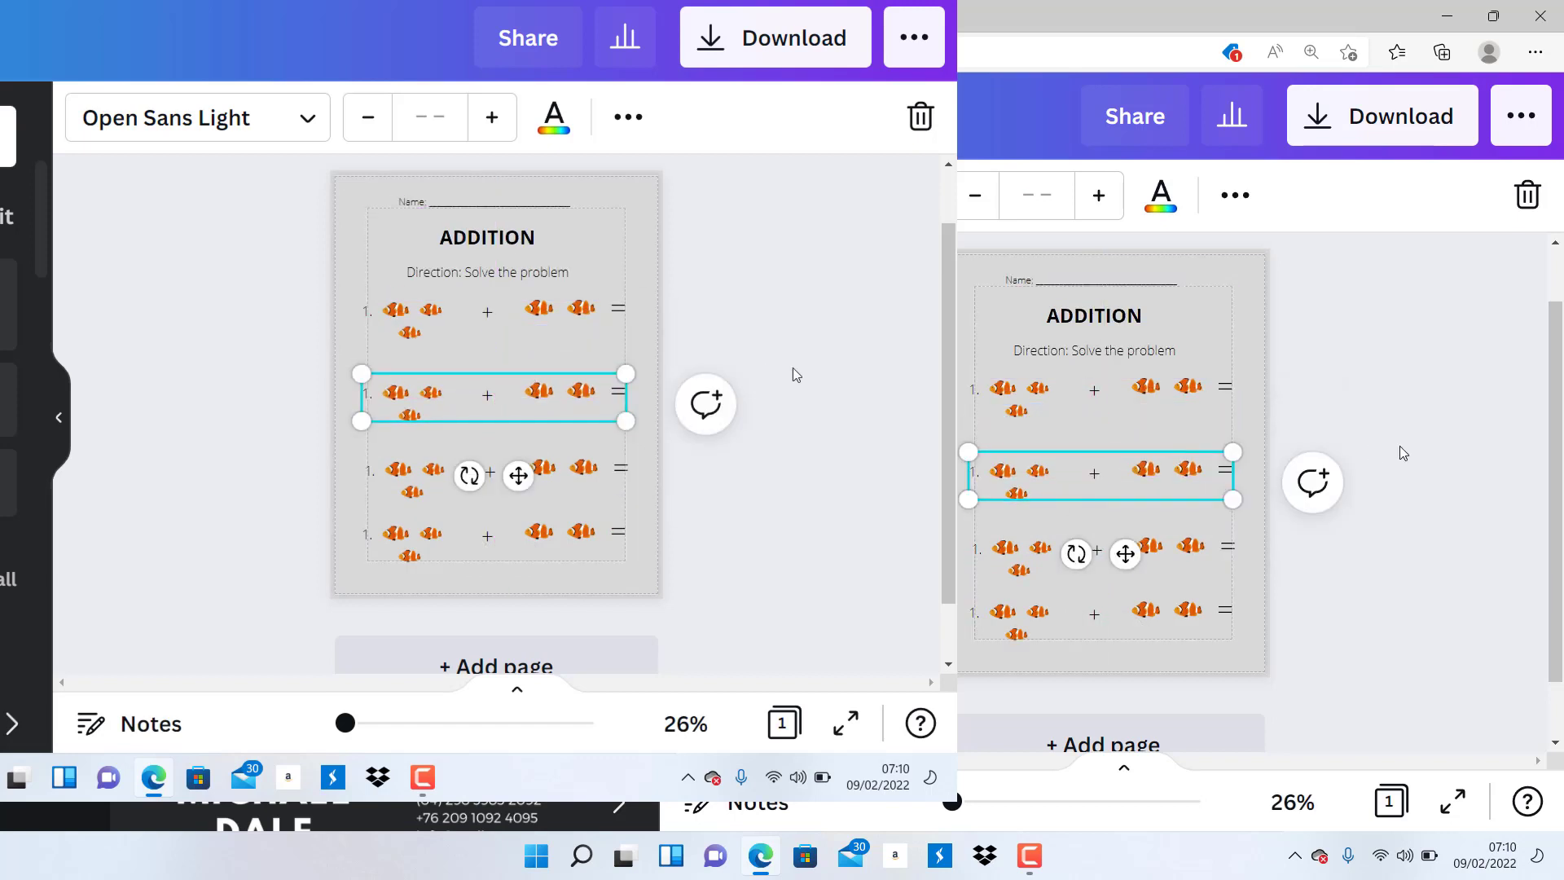
{"action": "left_click", "coordinate": [794, 369]}
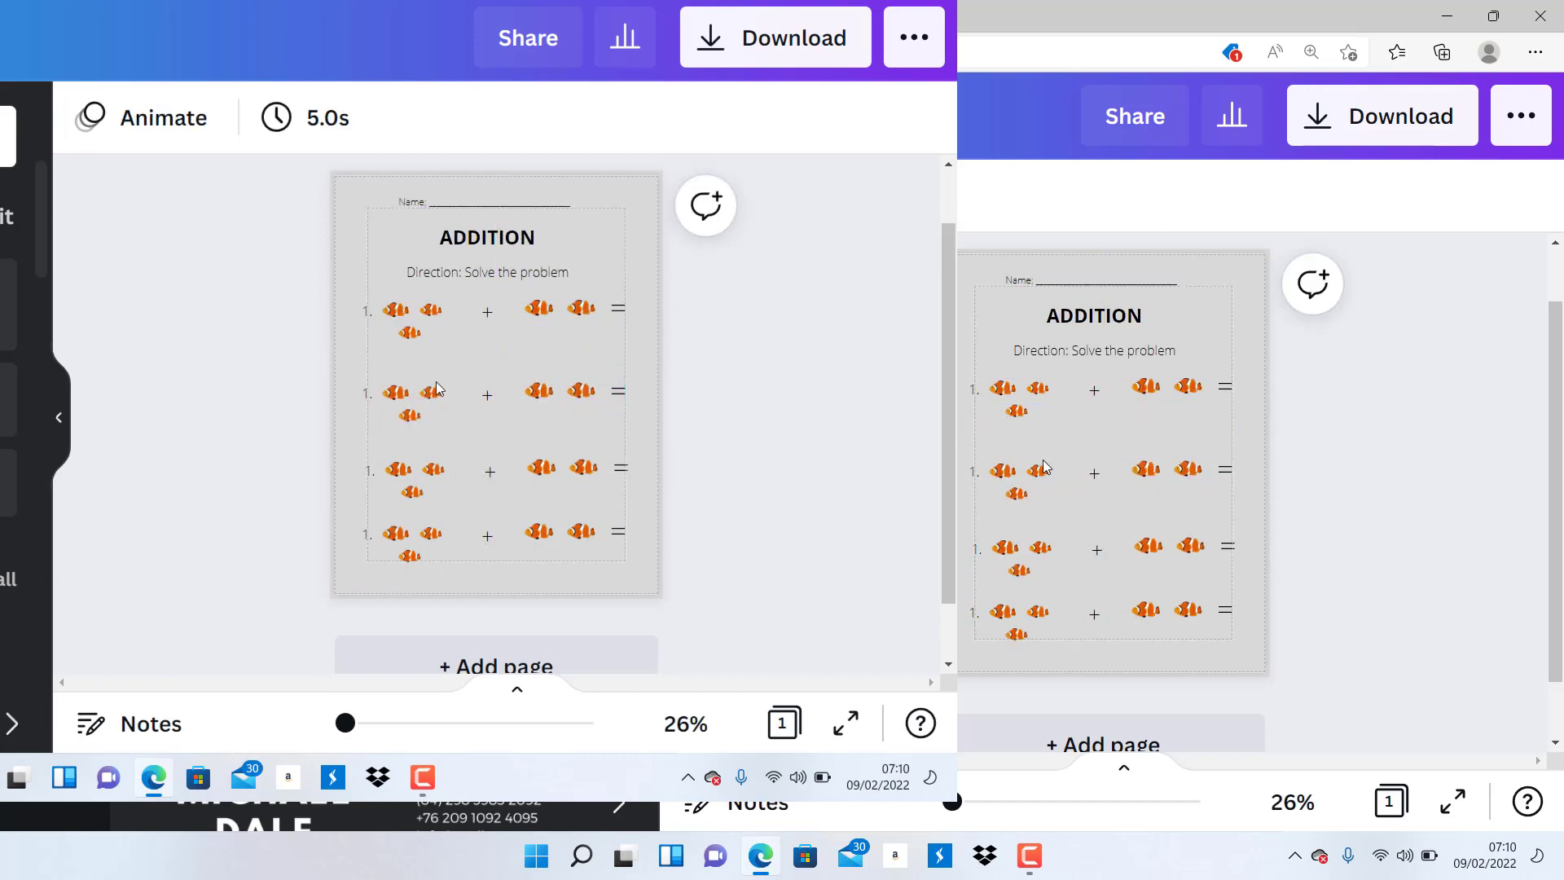
Renumber the three copied clownfish problems 2, 3 and 4 in order down the page
{"action": "left_click", "coordinate": [373, 396]}
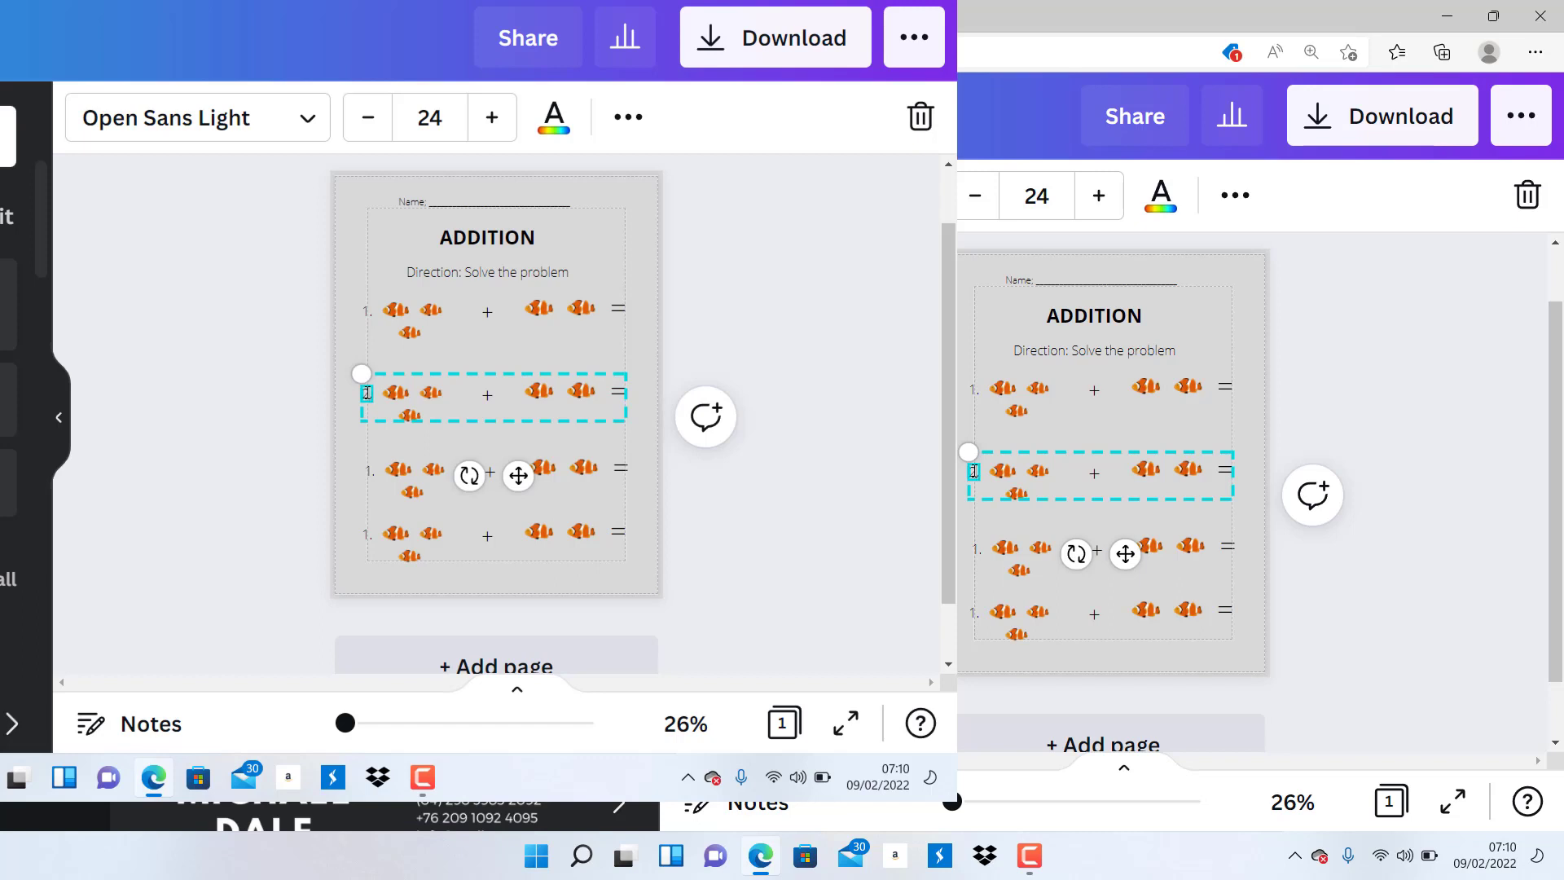
{"action": "type", "text": "2"}
{"action": "double_click", "coordinate": [368, 471]}
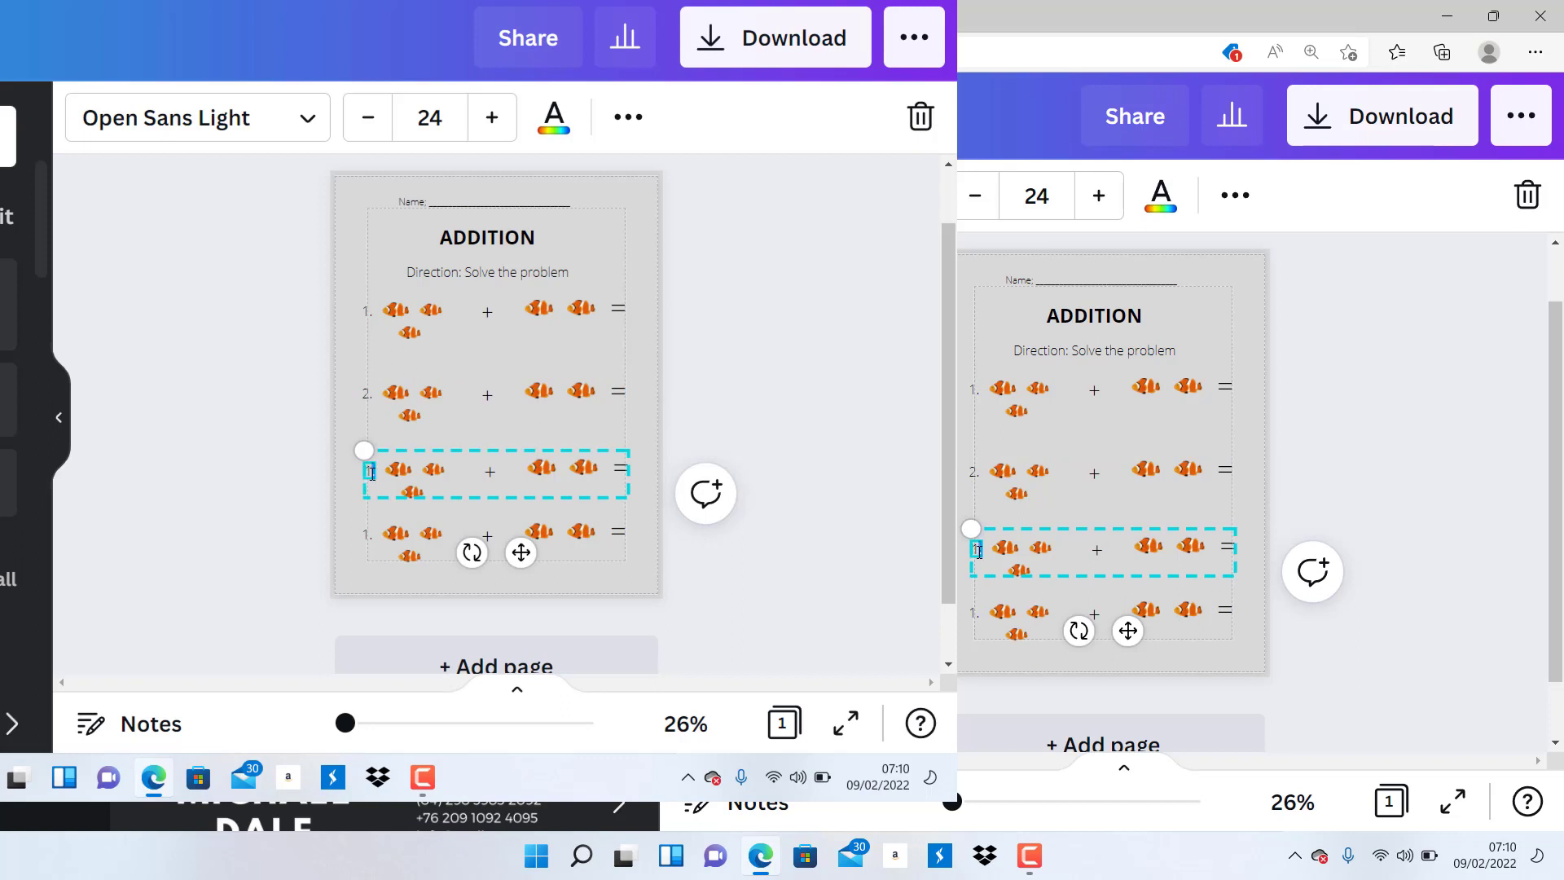
{"action": "type", "text": "3"}
{"action": "key", "text": "BackSpace"}
{"action": "type", "text": "3."}
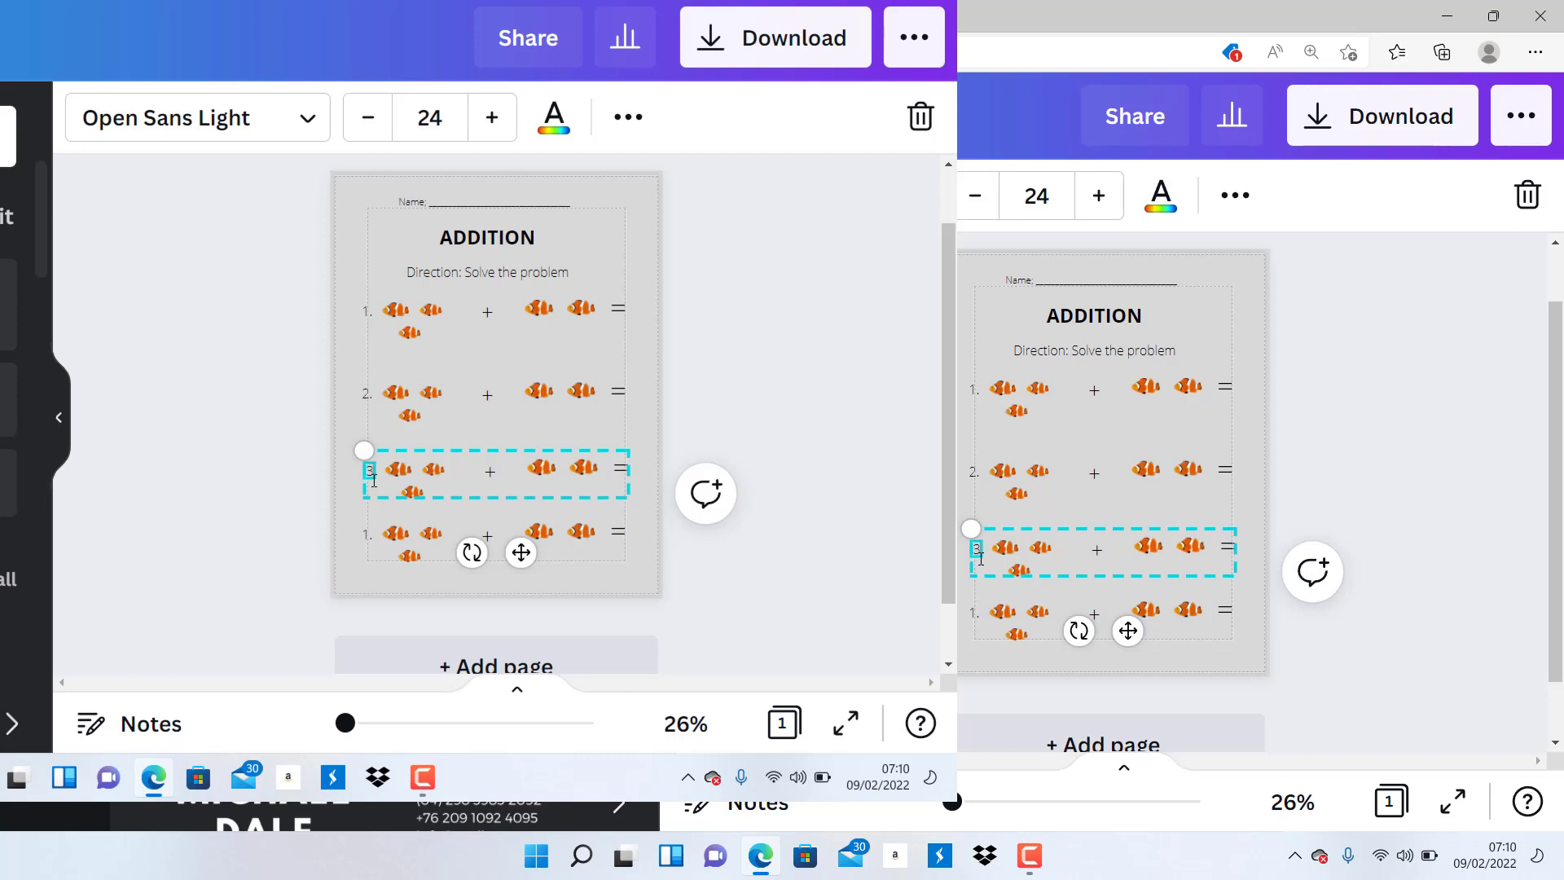
{"action": "left_click", "coordinate": [371, 538]}
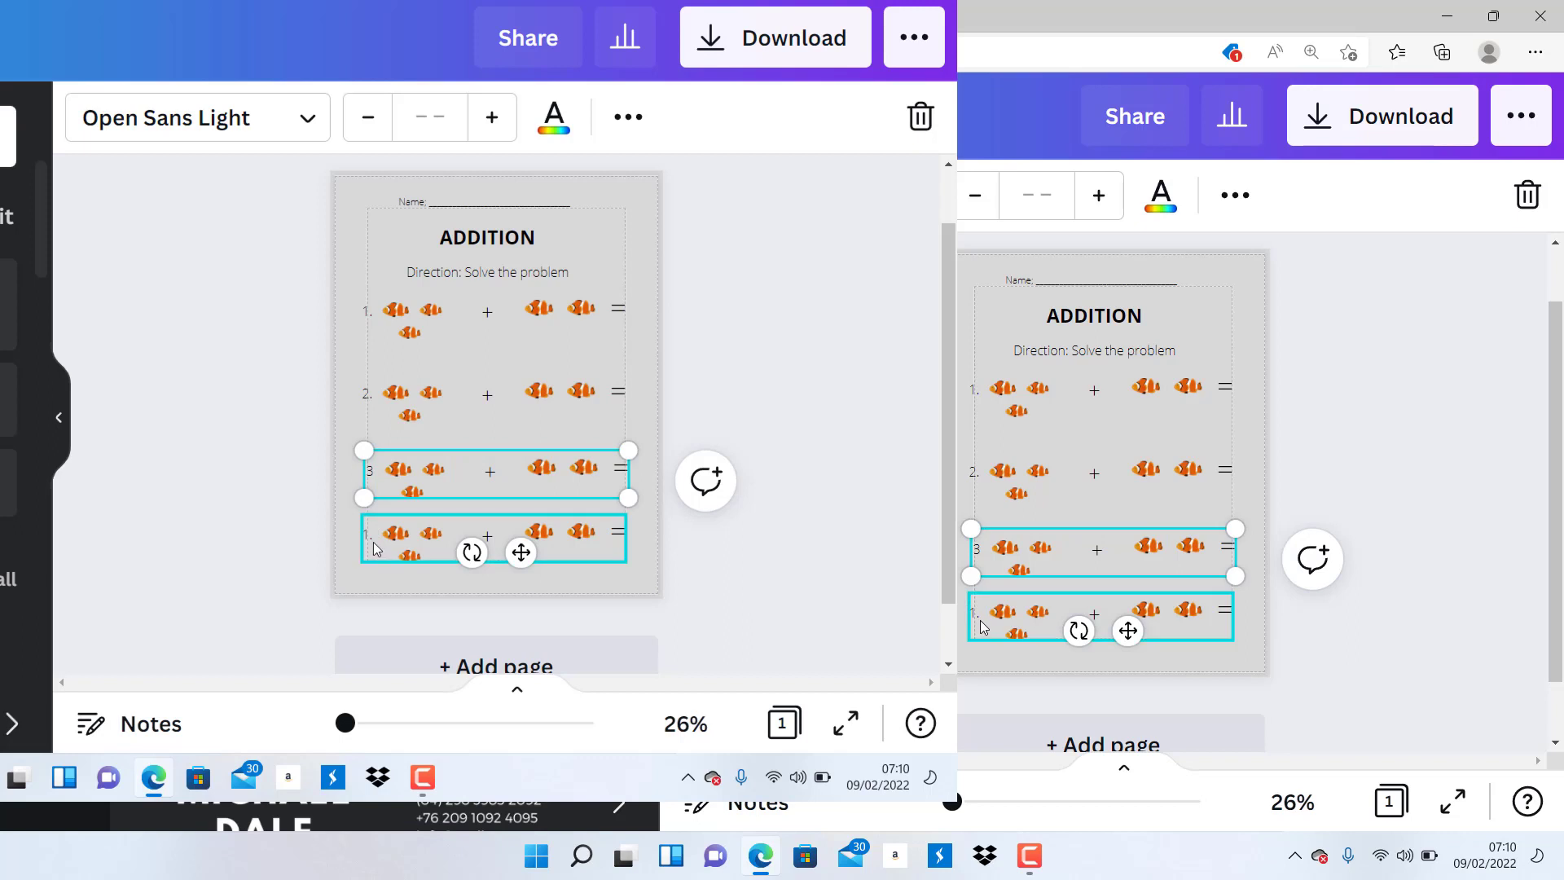
{"action": "left_click", "coordinate": [370, 539]}
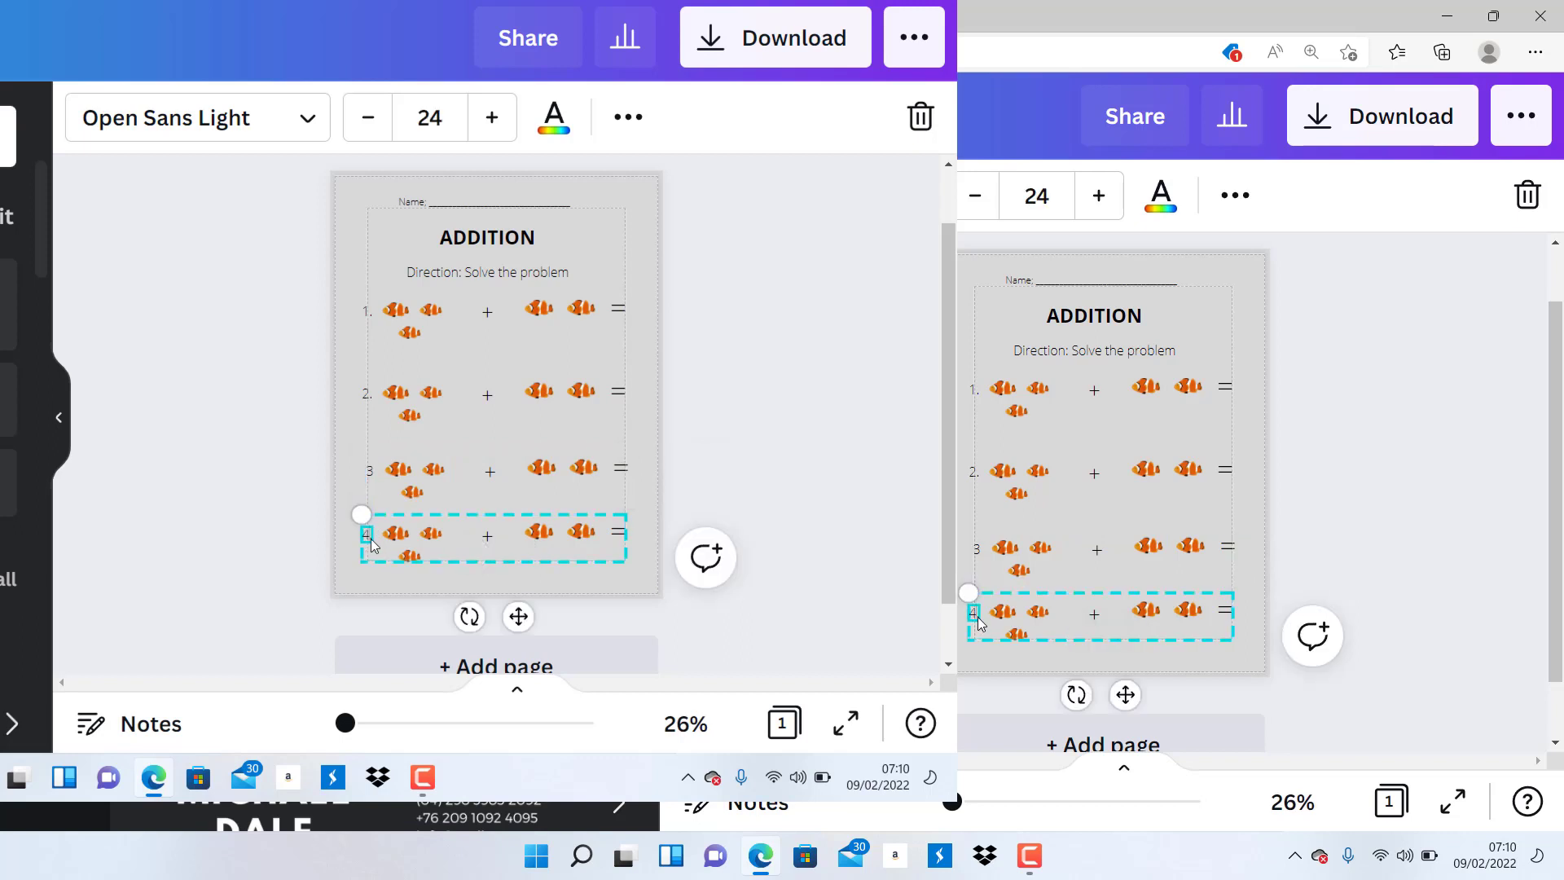
Add another clownfish image, shrink it to match the others and place it in problem 2's first group
{"action": "left_click", "coordinate": [432, 326]}
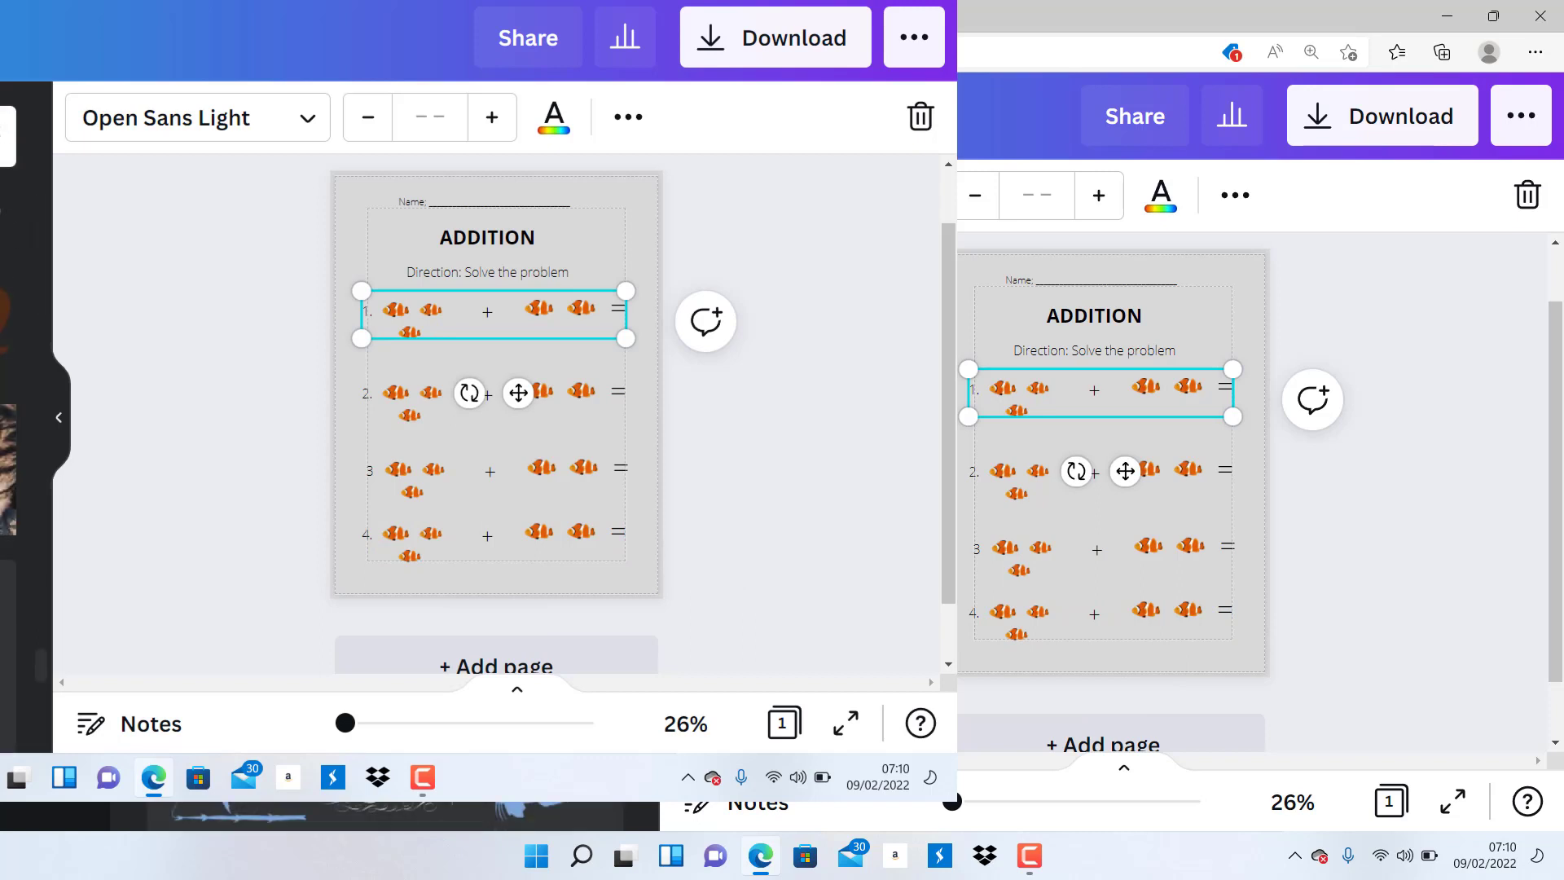
{"action": "key", "text": "ctrl+v"}
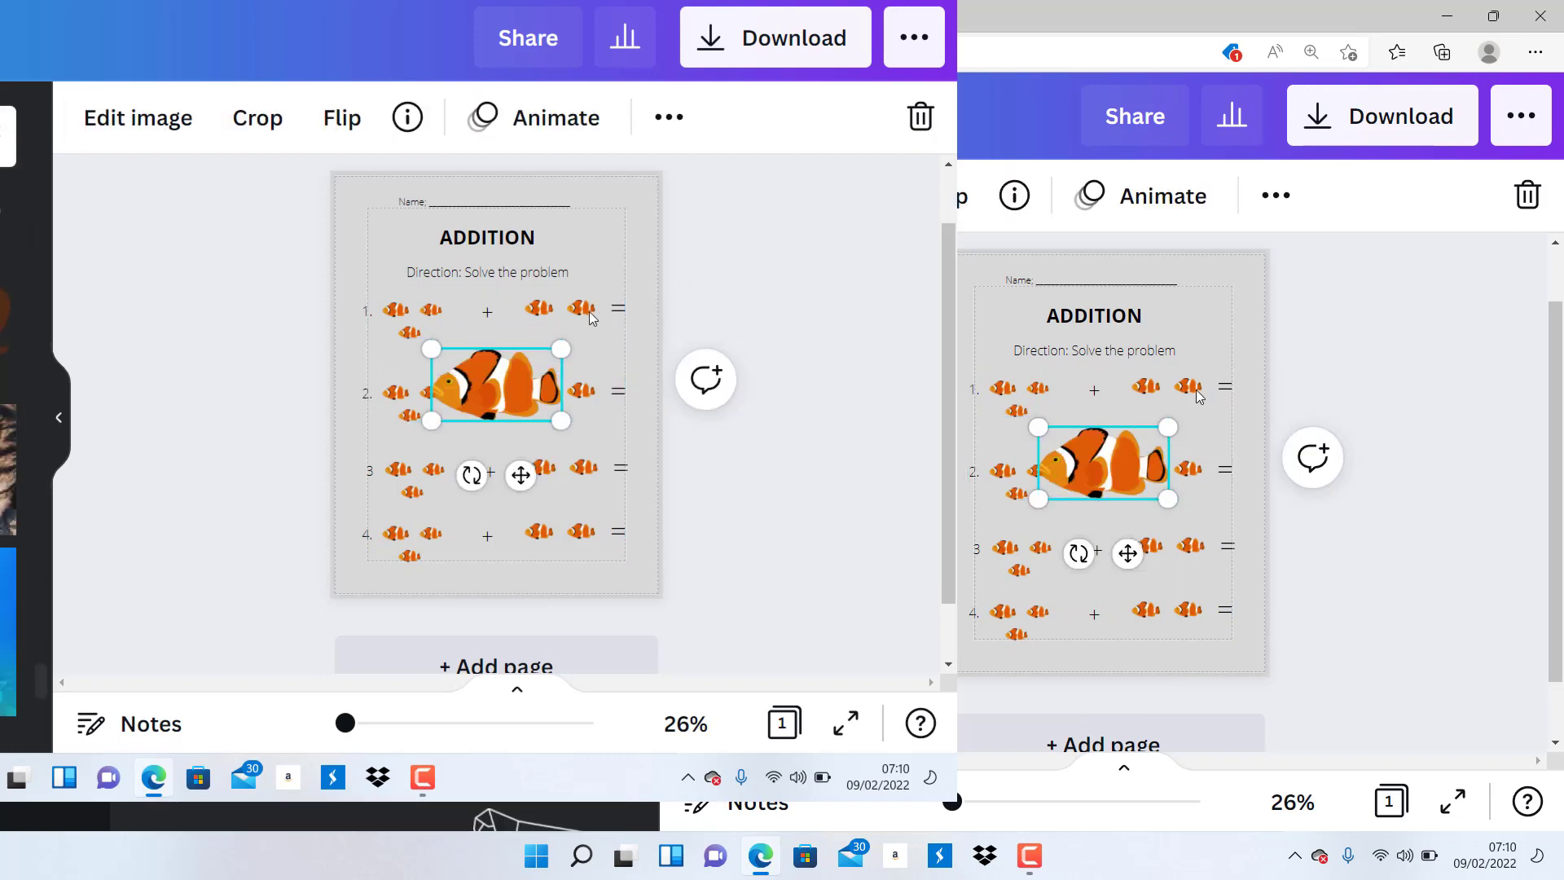
{"action": "left_click_drag", "start_coordinate": [568, 346], "coordinate": [469, 415]}
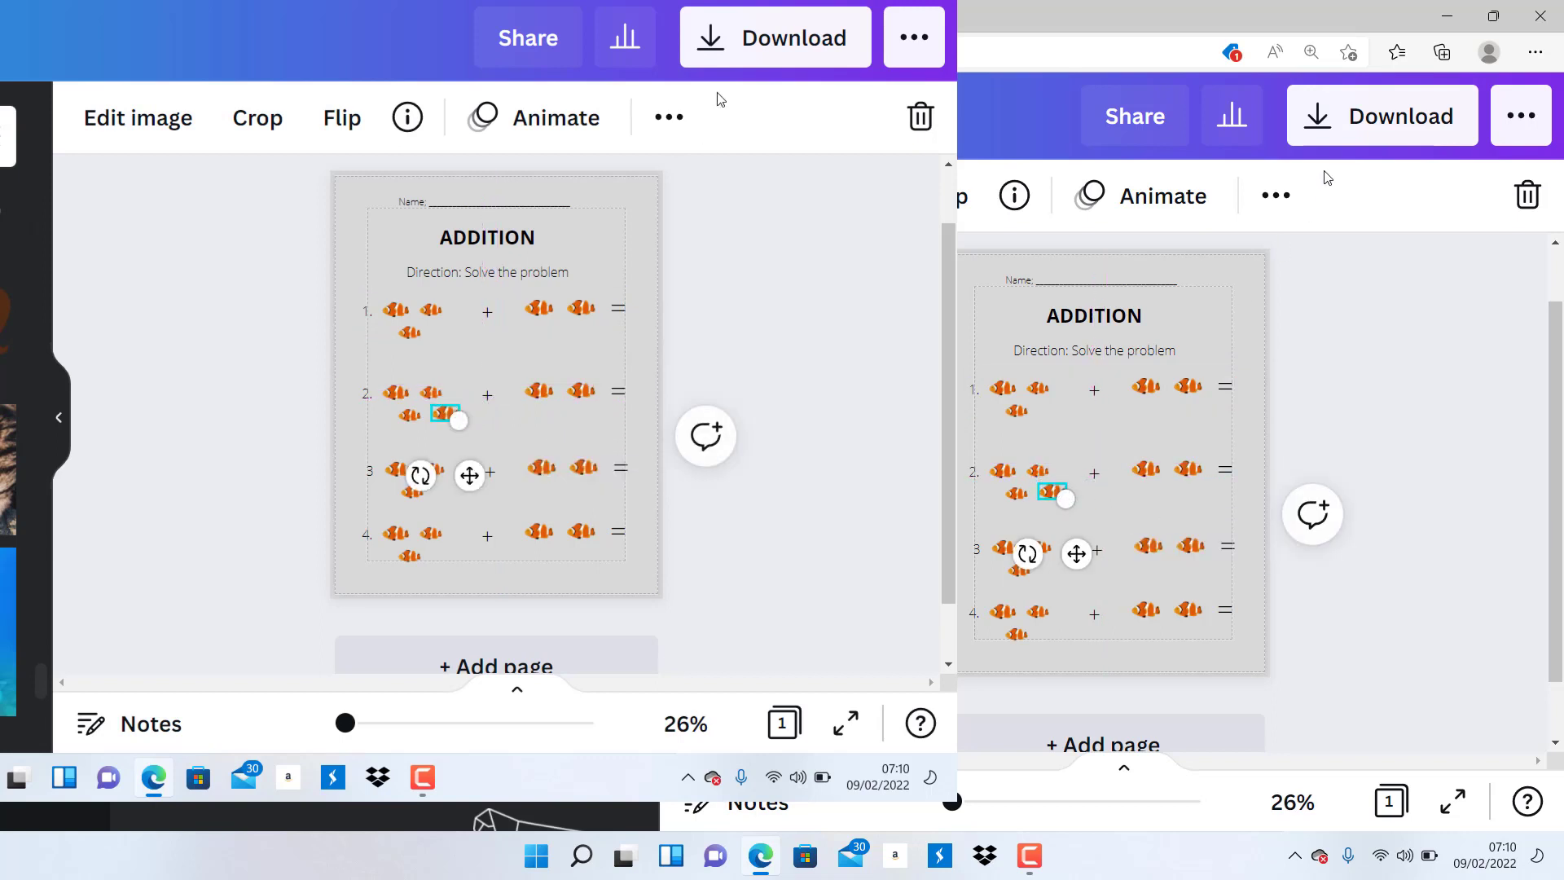
Duplicate the small added clownfish seven times
{"action": "left_click", "coordinate": [680, 121]}
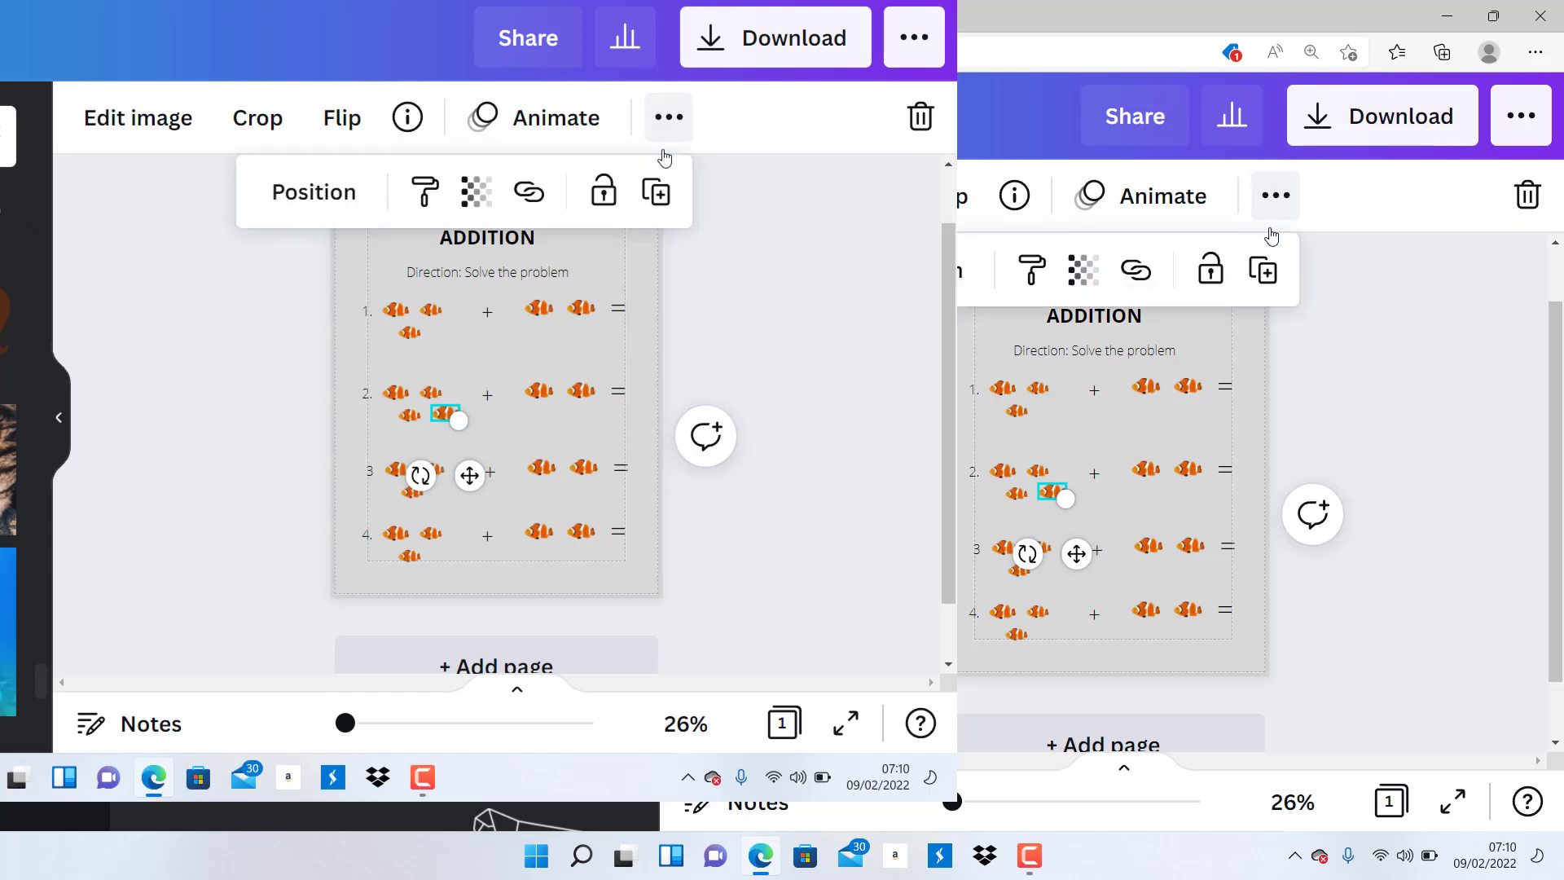
{"action": "left_click", "coordinate": [656, 193]}
{"action": "left_click", "coordinate": [657, 193]}
{"action": "left_click", "coordinate": [656, 193]}
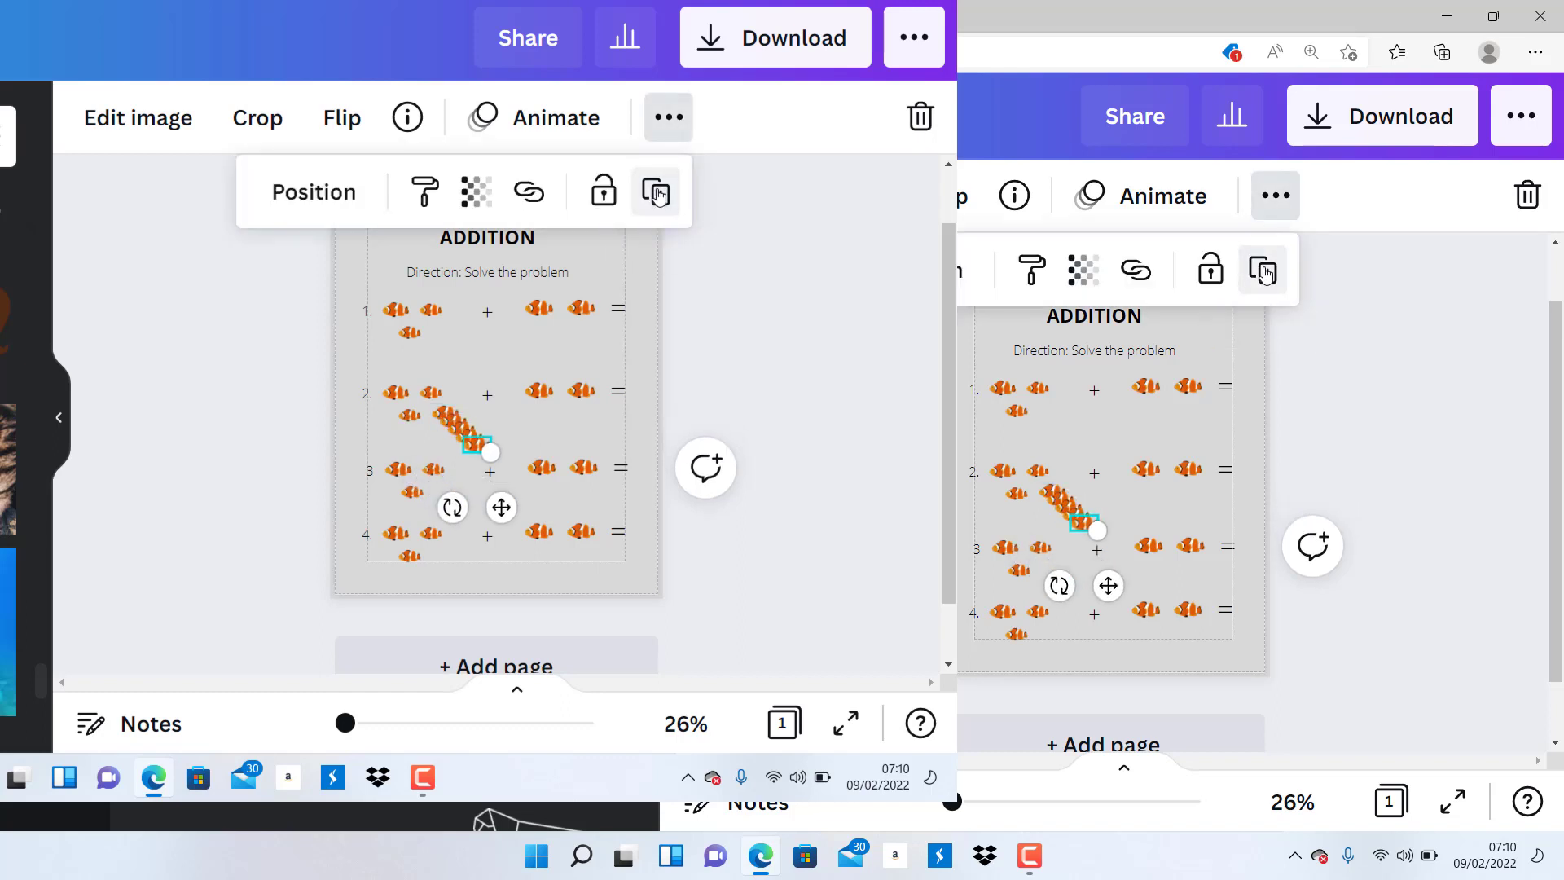
{"action": "left_click", "coordinate": [657, 193]}
{"action": "left_click", "coordinate": [657, 193]}
{"action": "left_click", "coordinate": [657, 193]}
{"action": "left_click", "coordinate": [657, 193]}
{"action": "key", "text": "Escape"}
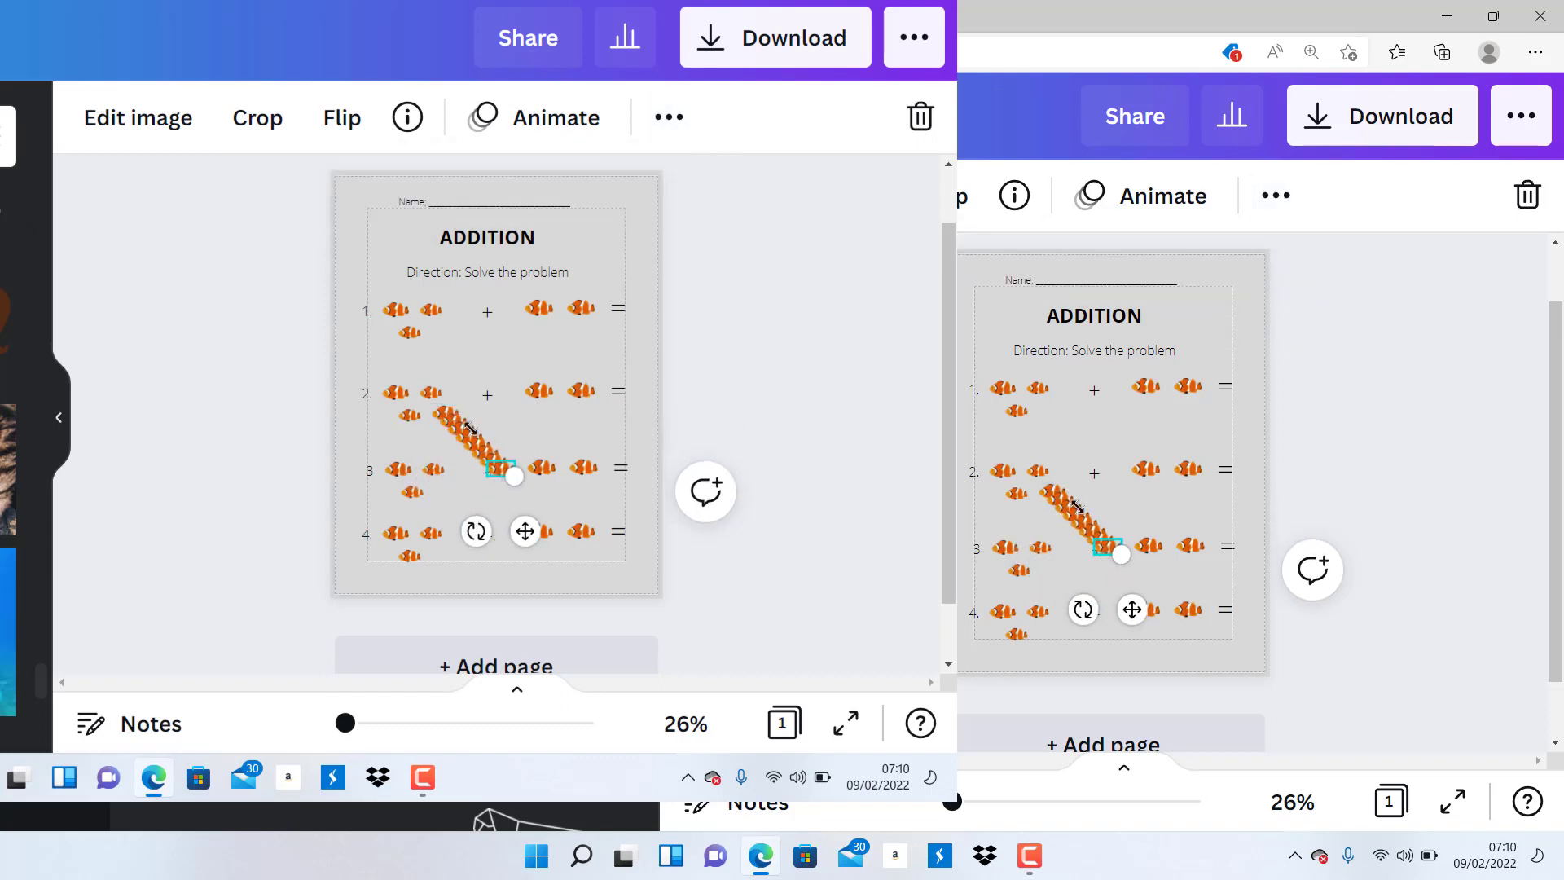
Place one copied clownfish in problem 3's second group and one in each group of problem 4
{"action": "left_click", "coordinate": [447, 405]}
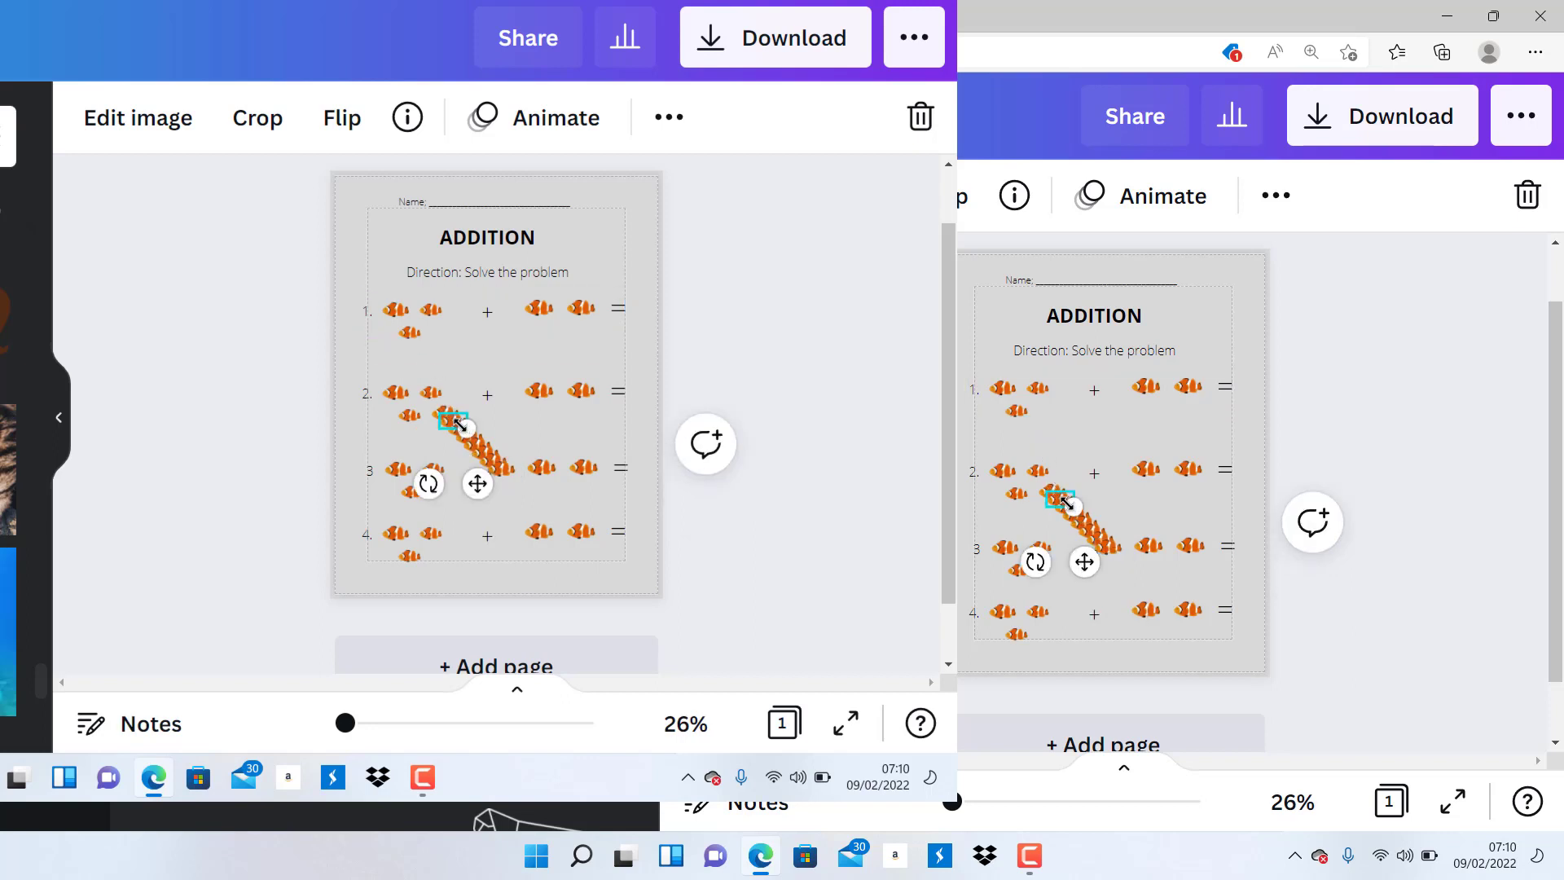
{"action": "left_click_drag", "start_coordinate": [466, 431], "coordinate": [454, 395]}
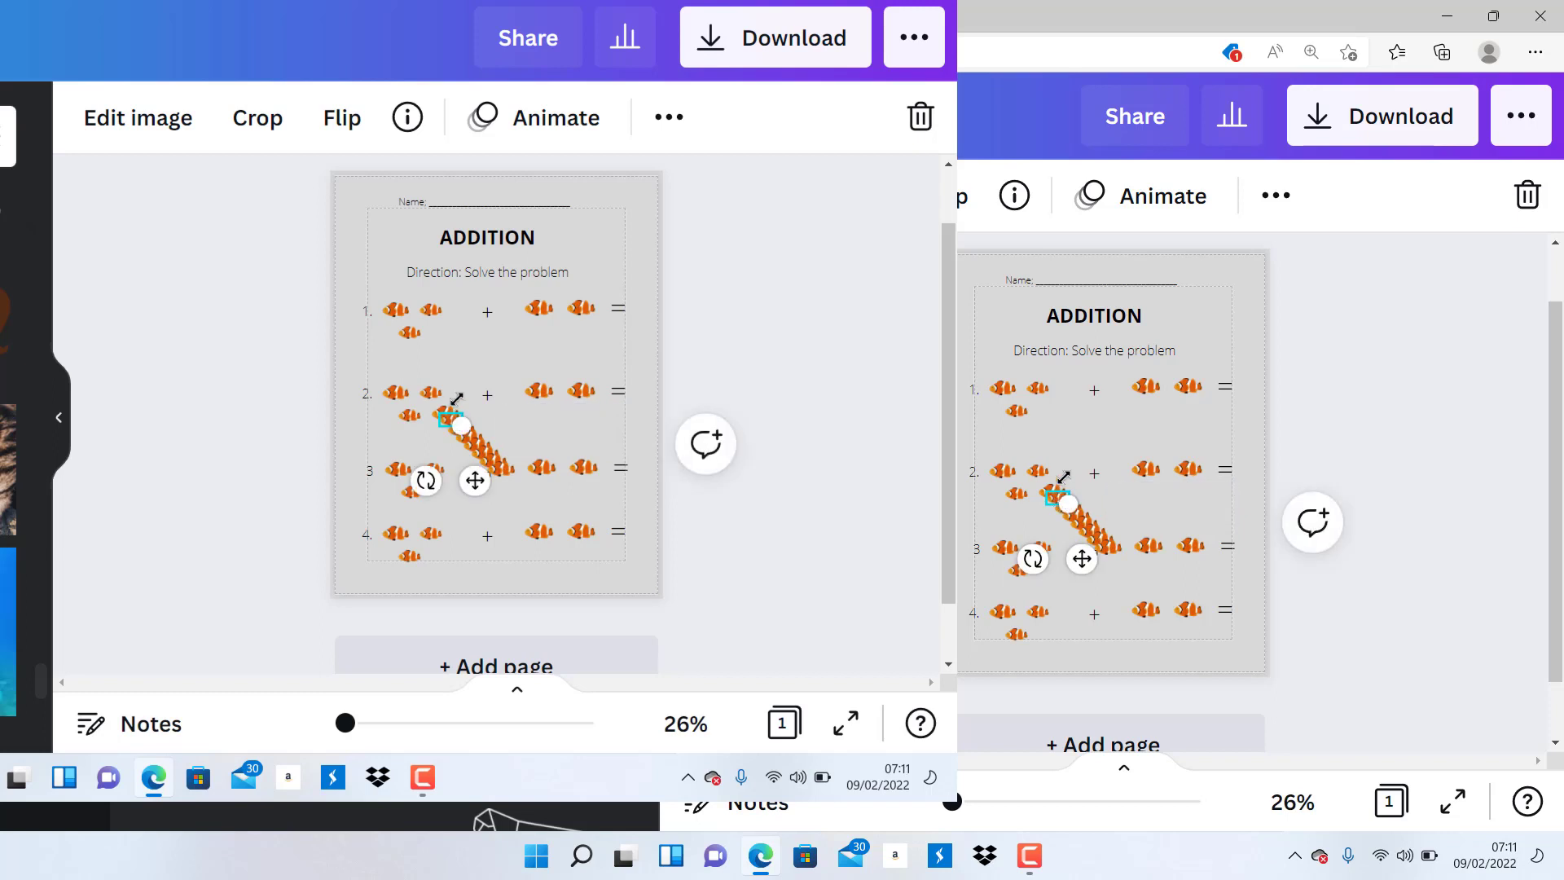
{"action": "left_click", "coordinate": [741, 501]}
{"action": "left_click_drag", "start_coordinate": [502, 471], "coordinate": [575, 483]}
{"action": "left_click", "coordinate": [1098, 540]}
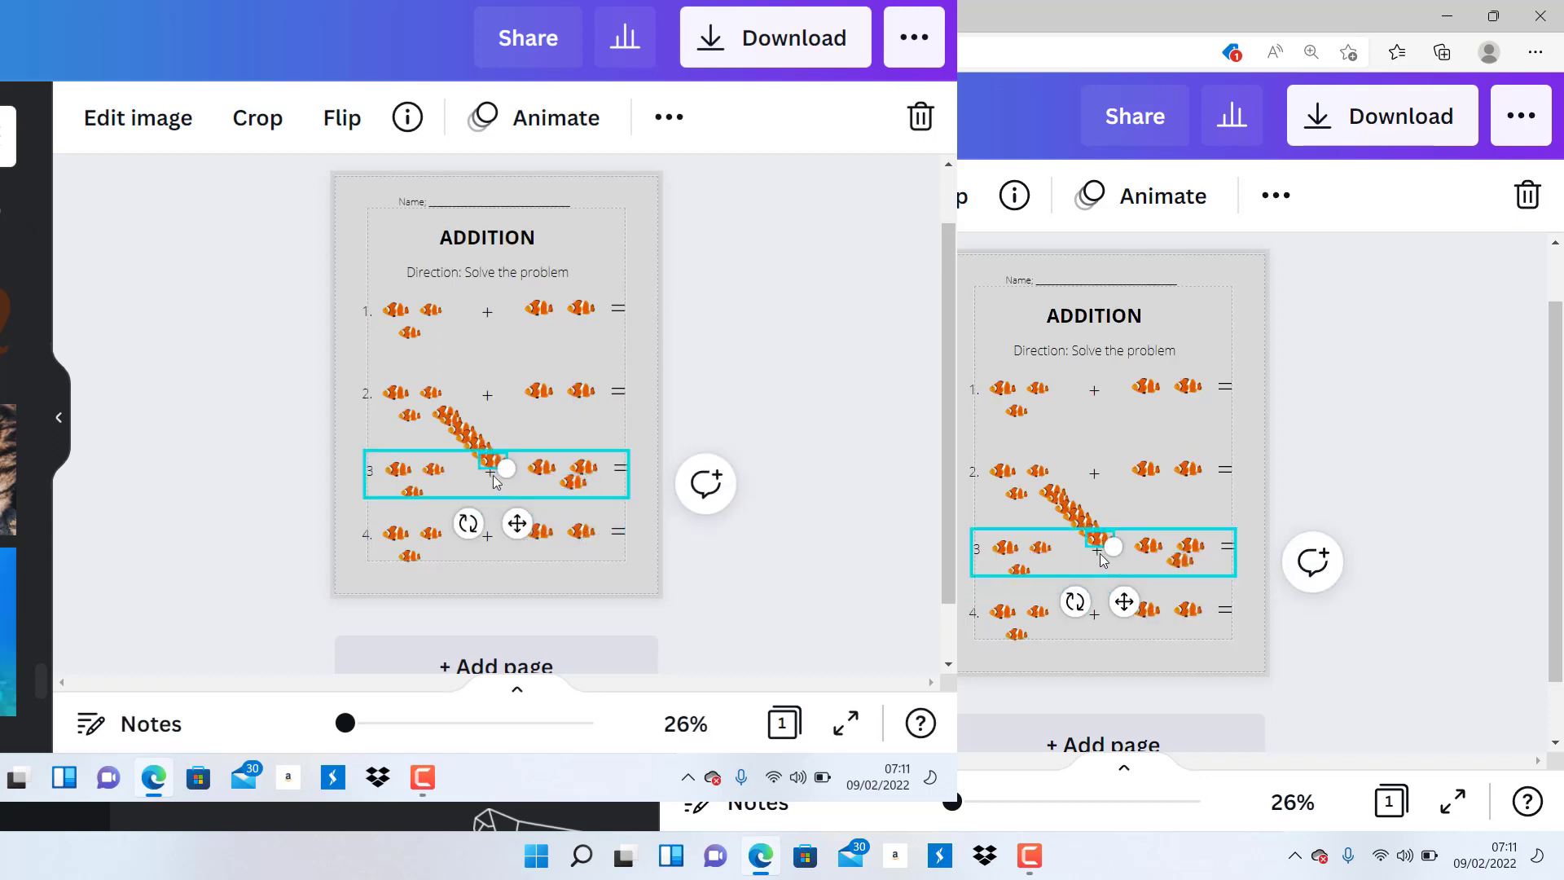
{"action": "left_click_drag", "start_coordinate": [492, 451], "coordinate": [447, 548]}
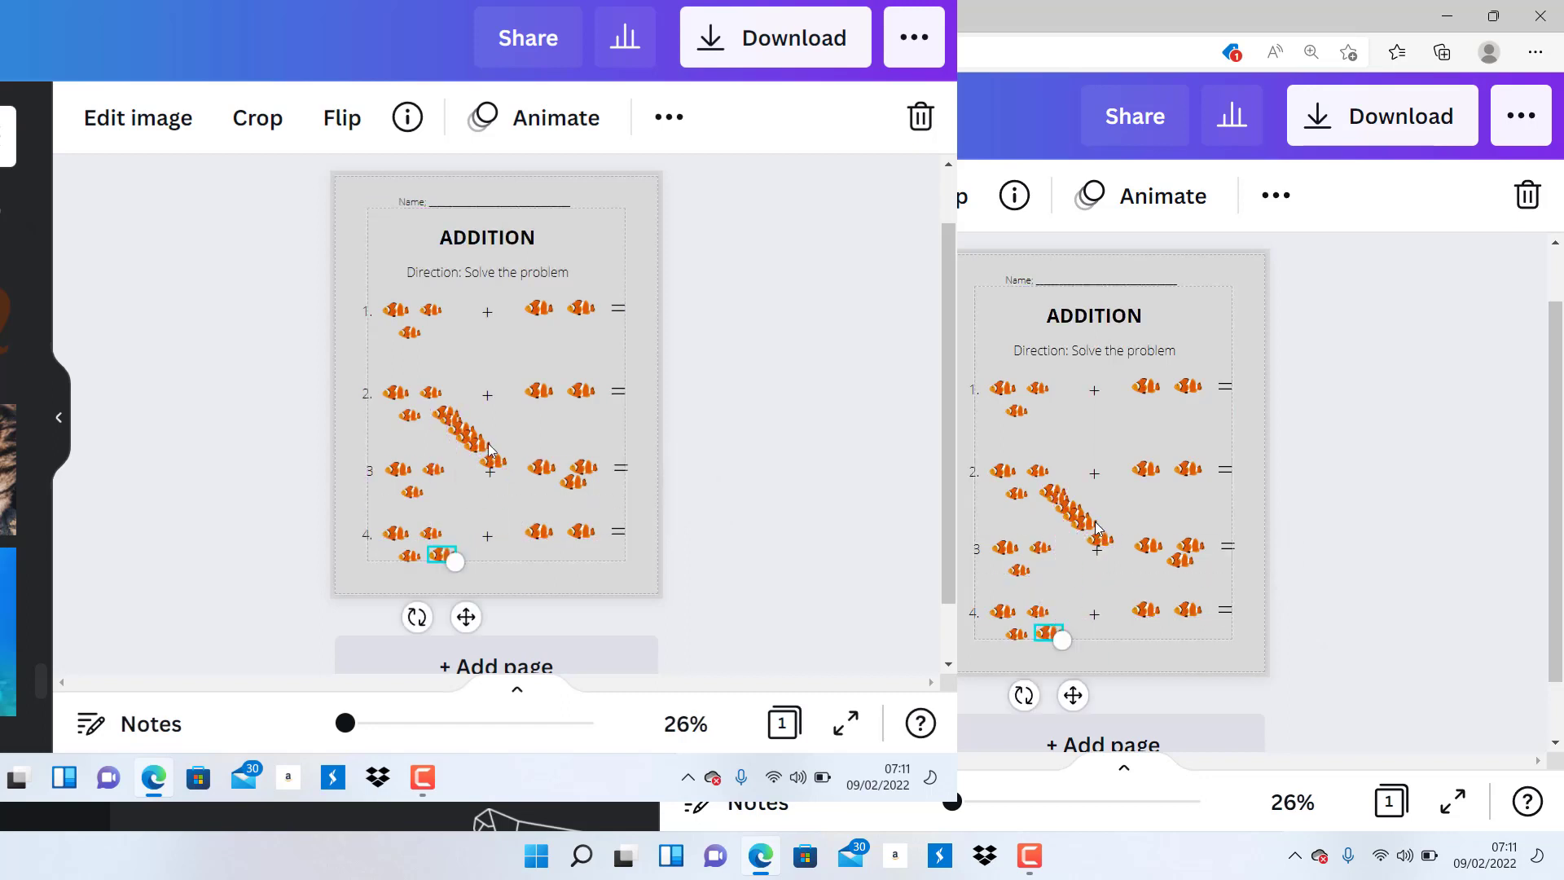
{"action": "left_click_drag", "start_coordinate": [489, 456], "coordinate": [566, 547]}
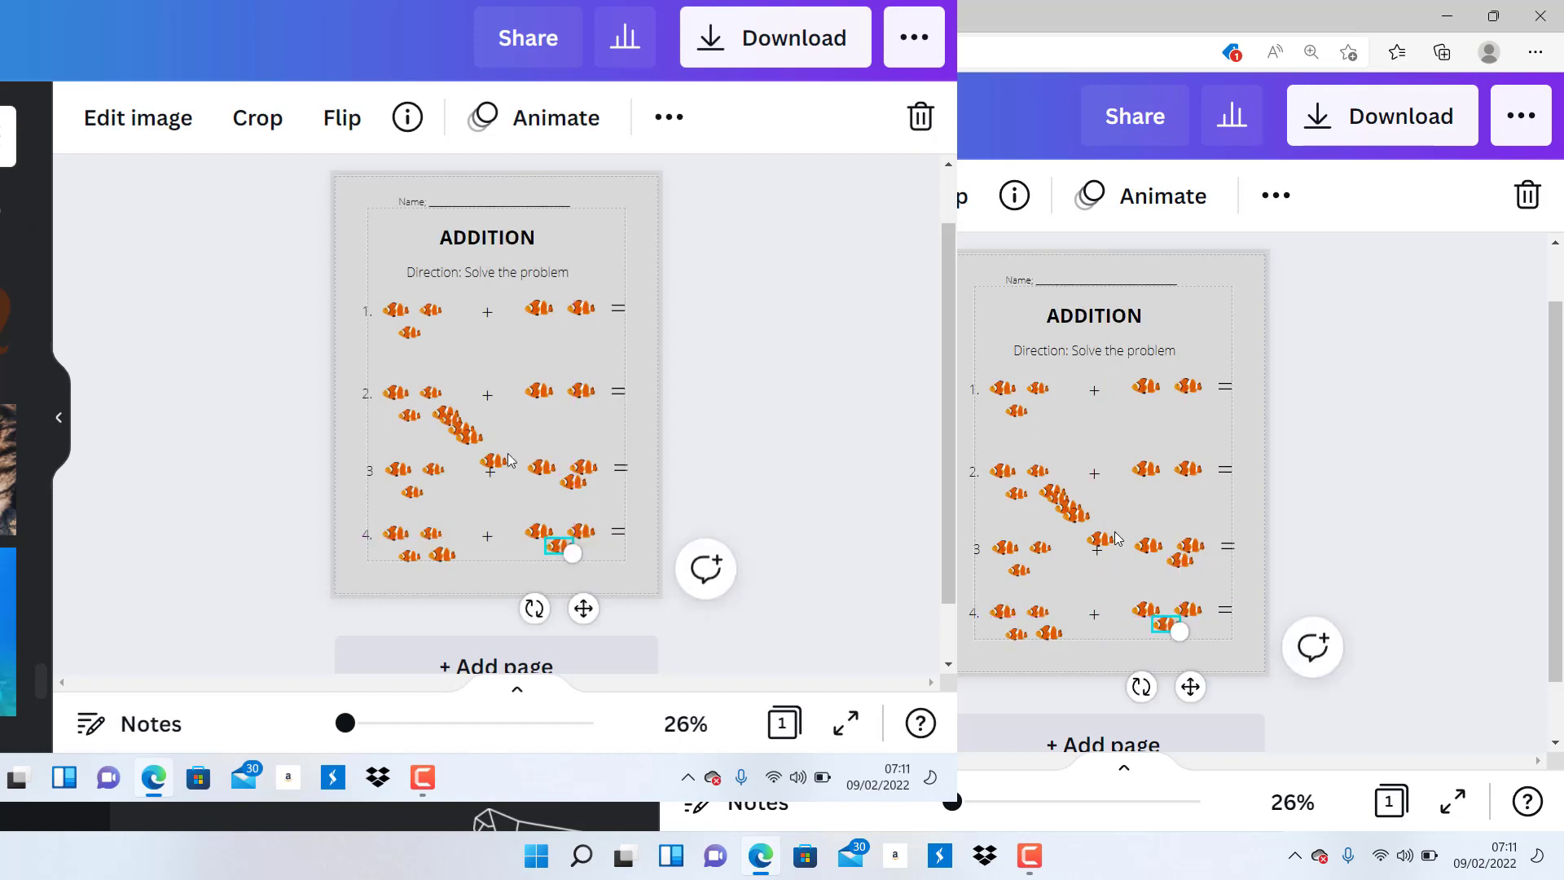
Place one copied clownfish in each group of problem 3 and two in problem 2's second group
{"action": "left_click", "coordinate": [492, 462]}
{"action": "left_click_drag", "start_coordinate": [492, 461], "coordinate": [440, 488]}
{"action": "left_click", "coordinate": [477, 436]}
{"action": "left_click_drag", "start_coordinate": [469, 436], "coordinate": [544, 489]}
{"action": "left_click_drag", "start_coordinate": [456, 430], "coordinate": [582, 418]}
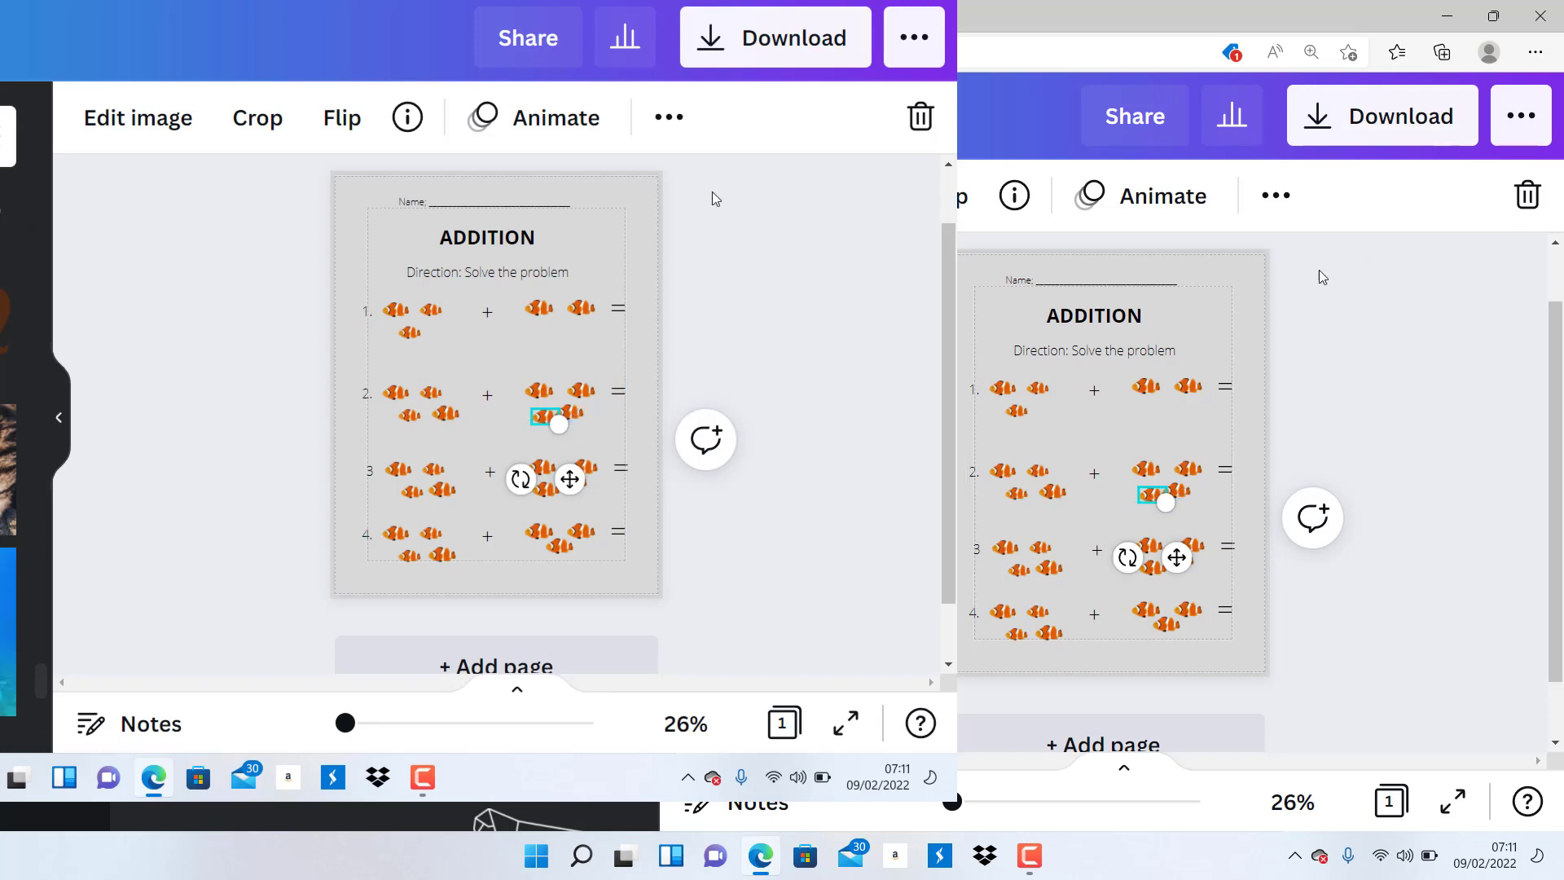
{"action": "left_click", "coordinate": [1404, 317]}
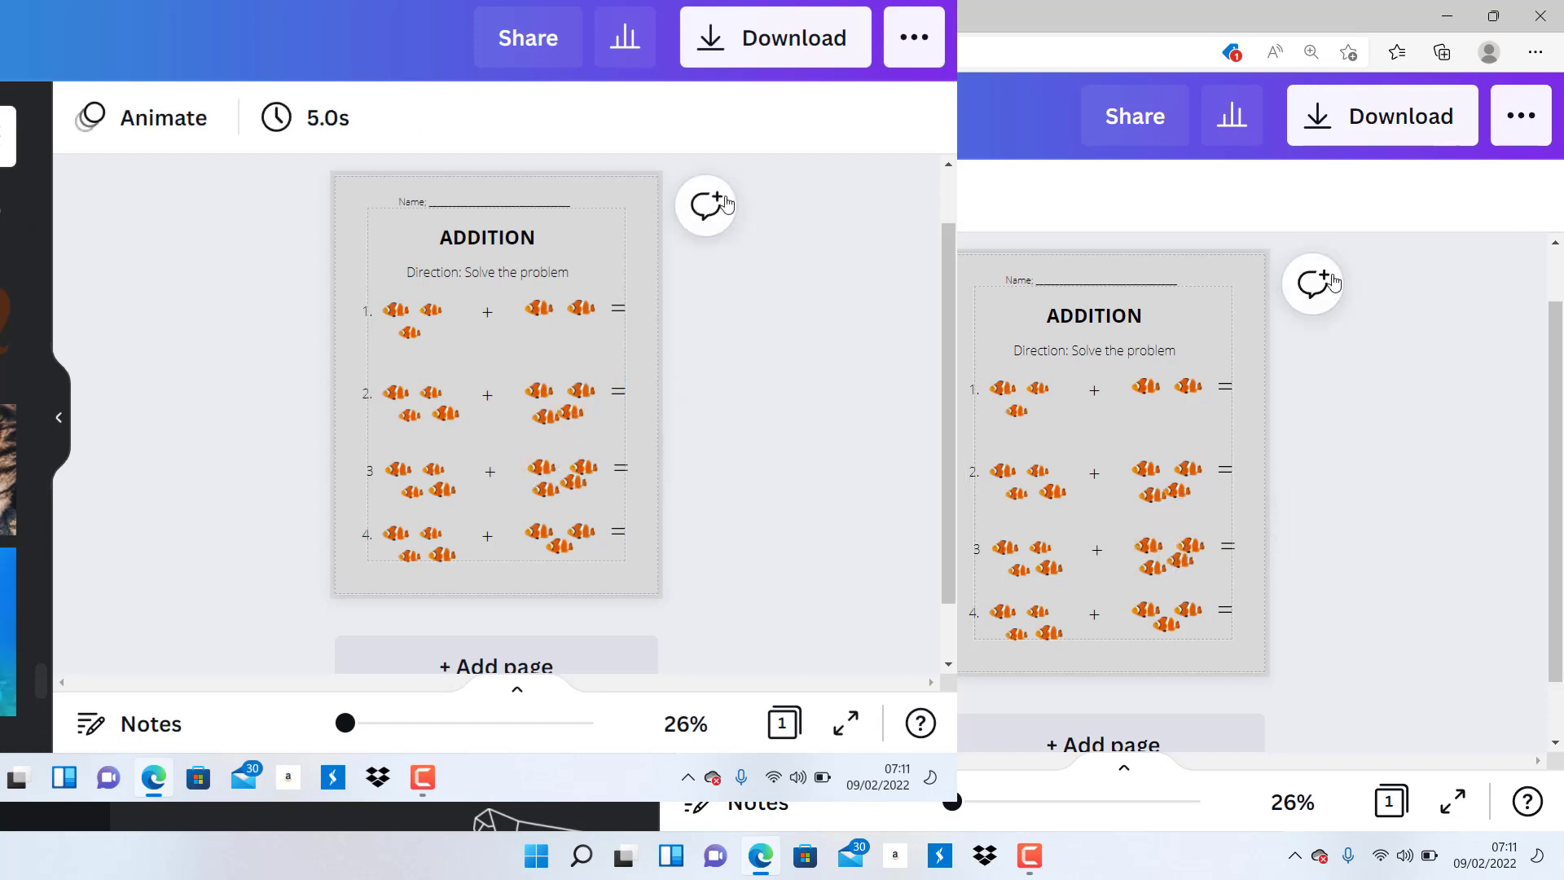
Duplicate the finished worksheet page as page 2
{"action": "left_click", "coordinate": [1247, 263]}
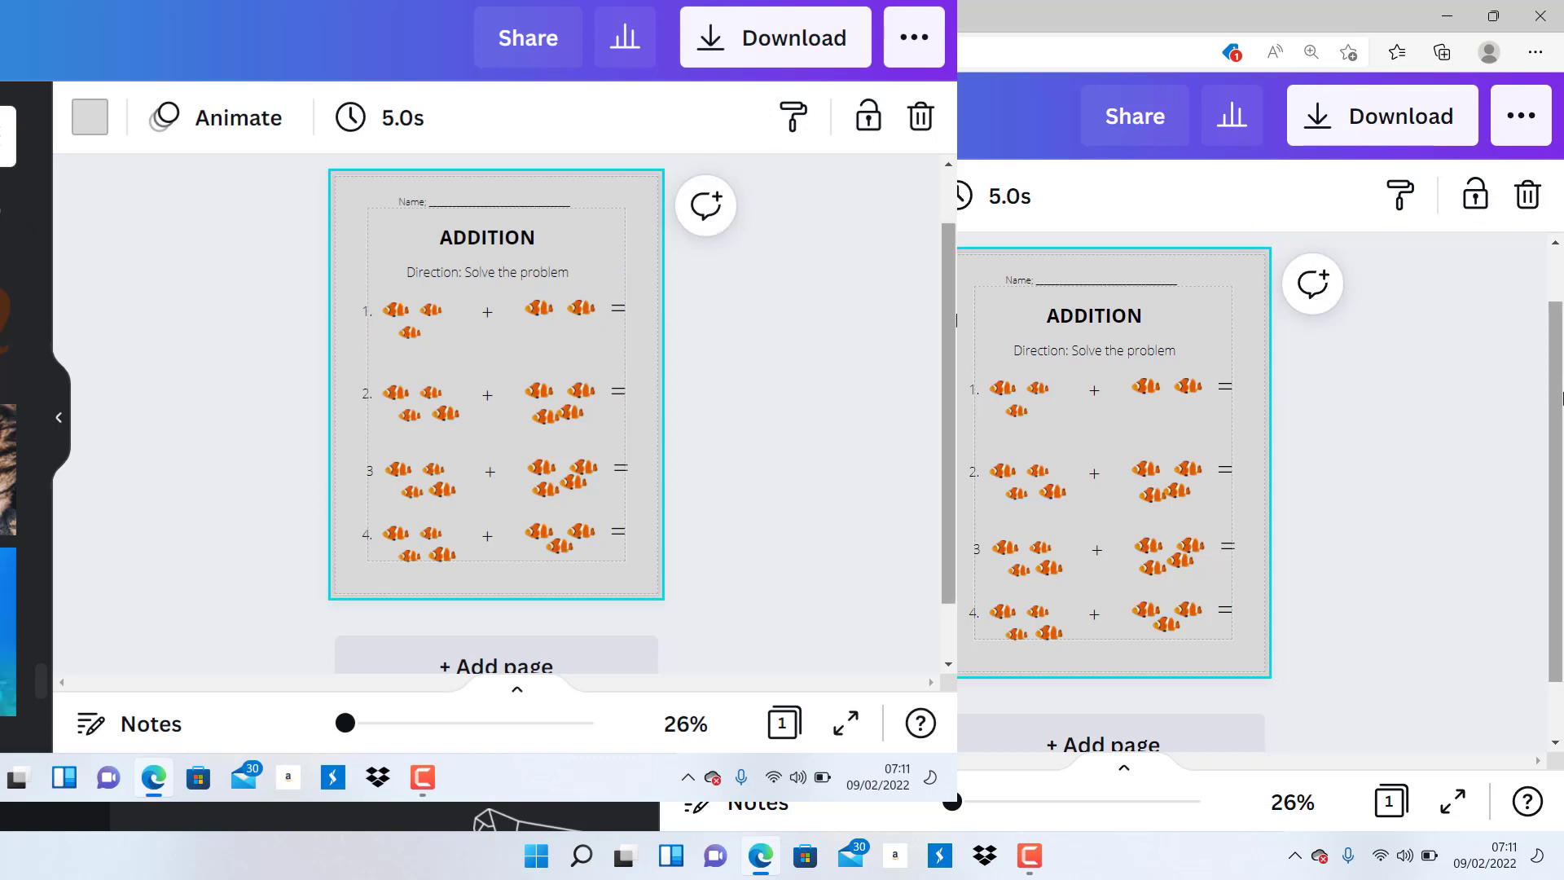
{"action": "left_click", "coordinate": [1458, 308]}
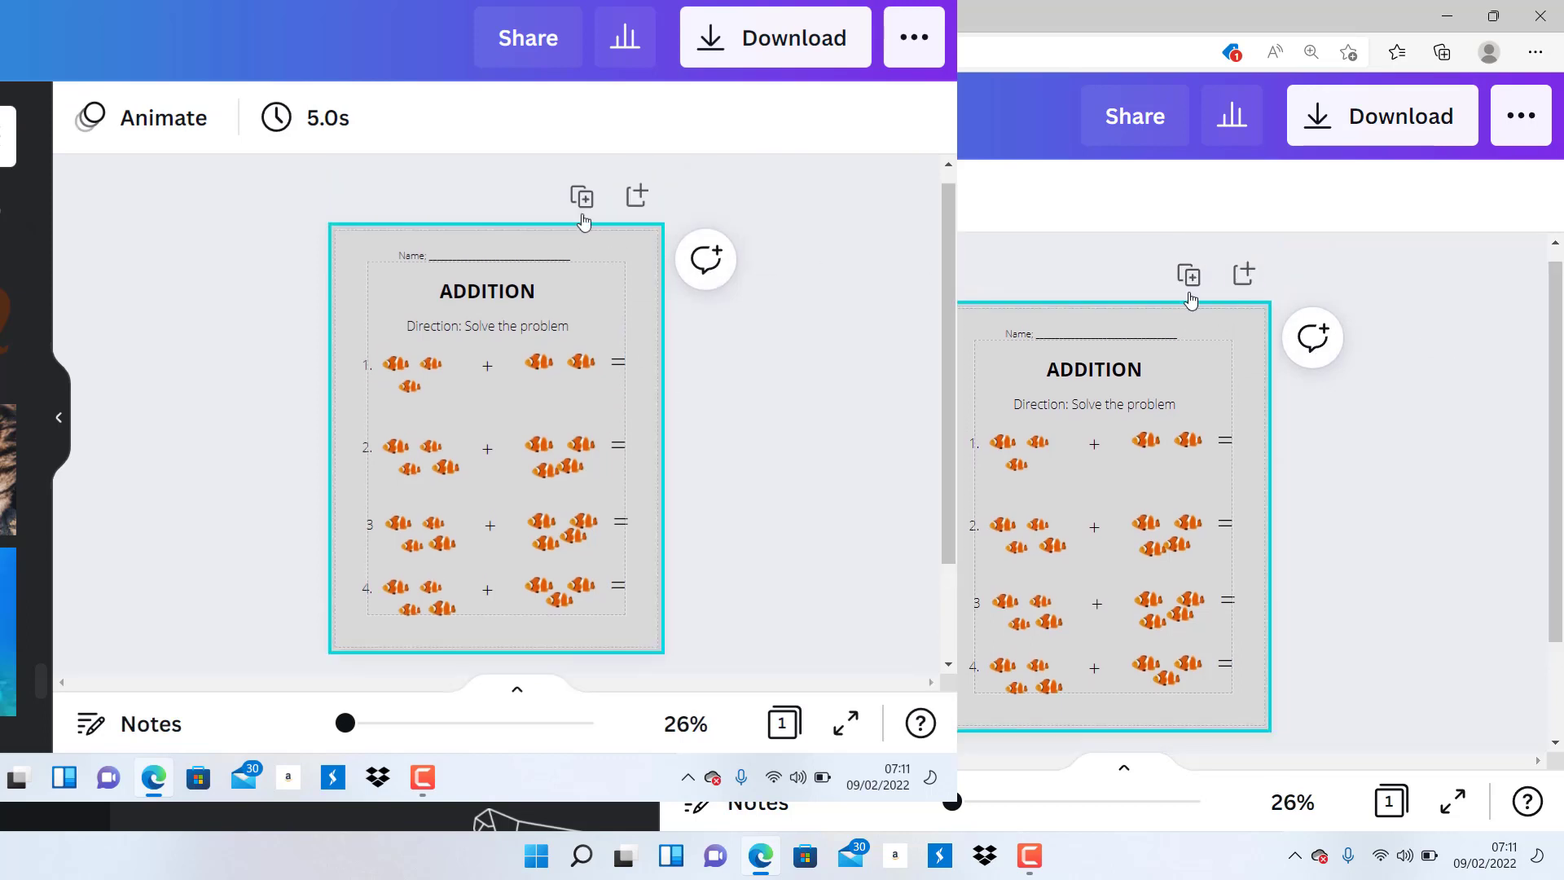
{"action": "left_click", "coordinate": [1190, 277]}
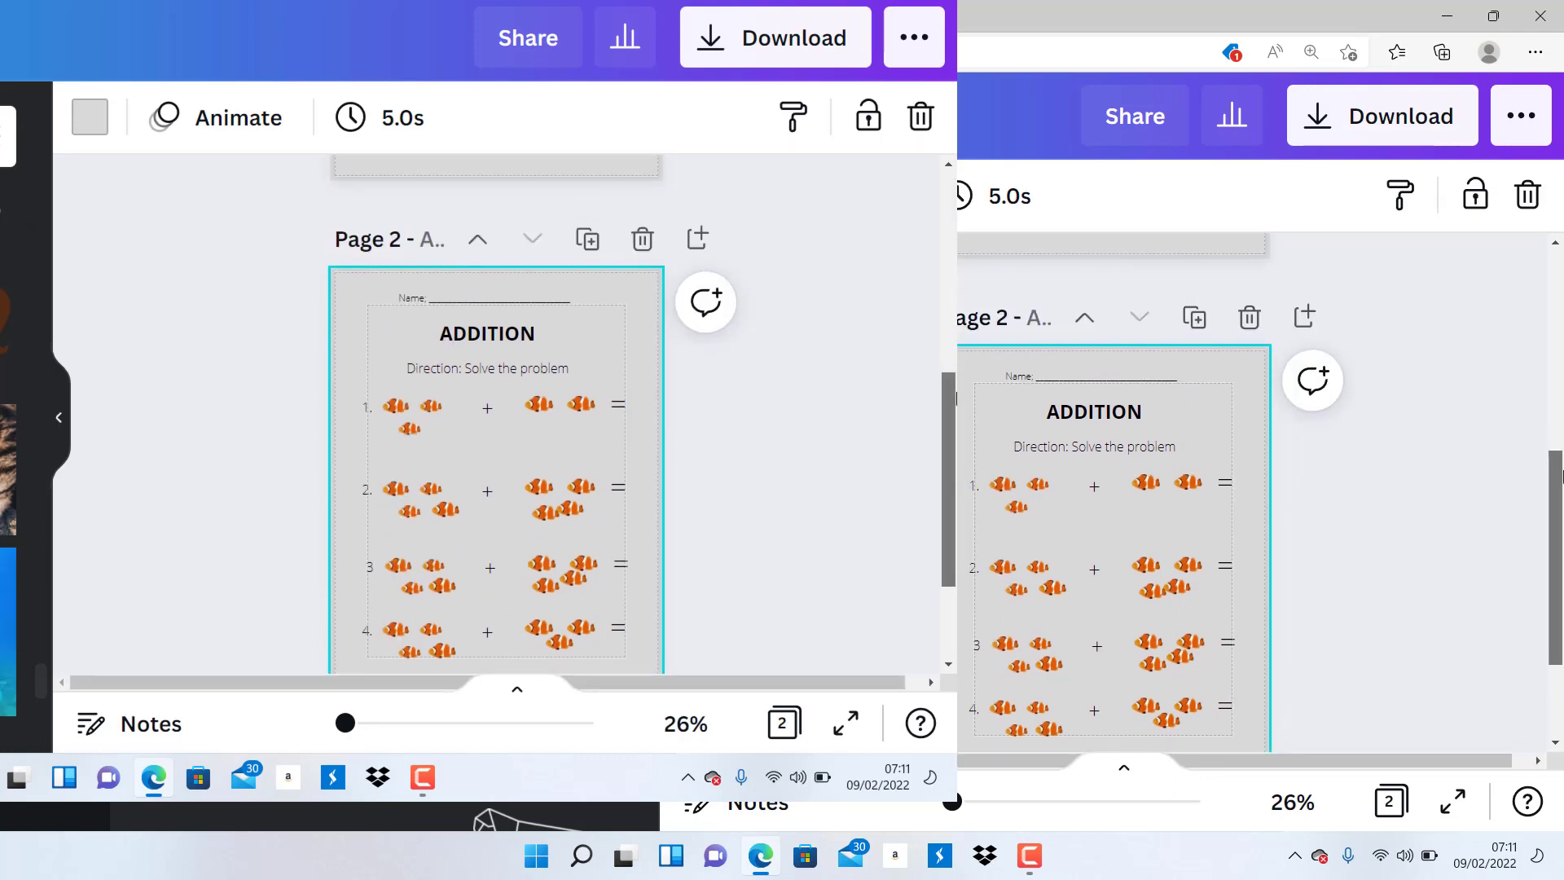
Delete all four clownfish problems from page 2, keeping the name line, heading and directions
{"action": "left_click_drag", "start_coordinate": [1562, 444], "coordinate": [1562, 499]}
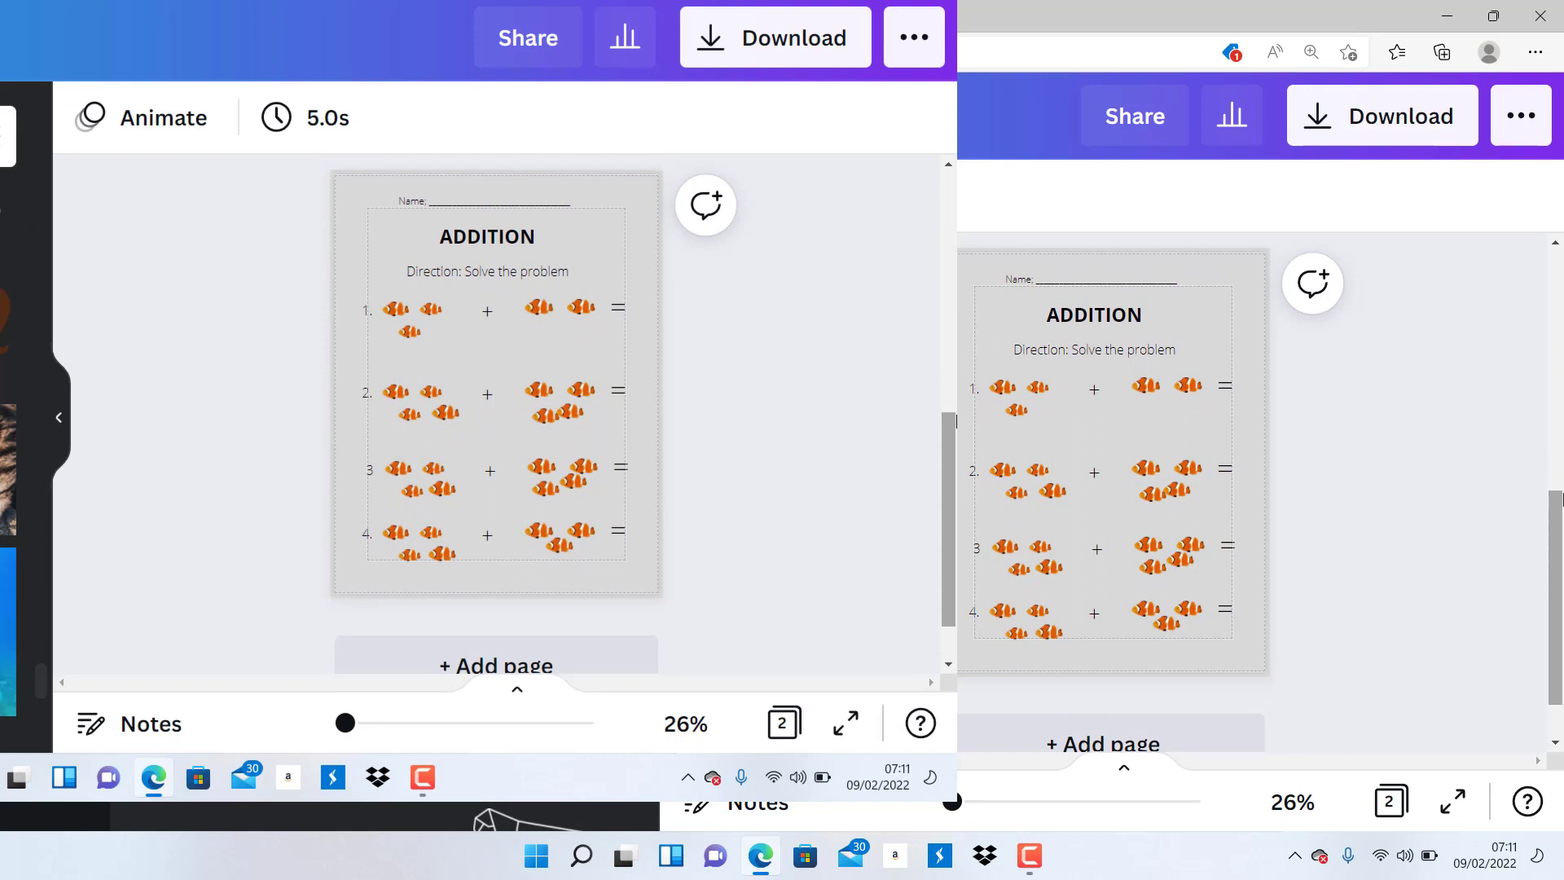
{"action": "left_click", "coordinate": [441, 444]}
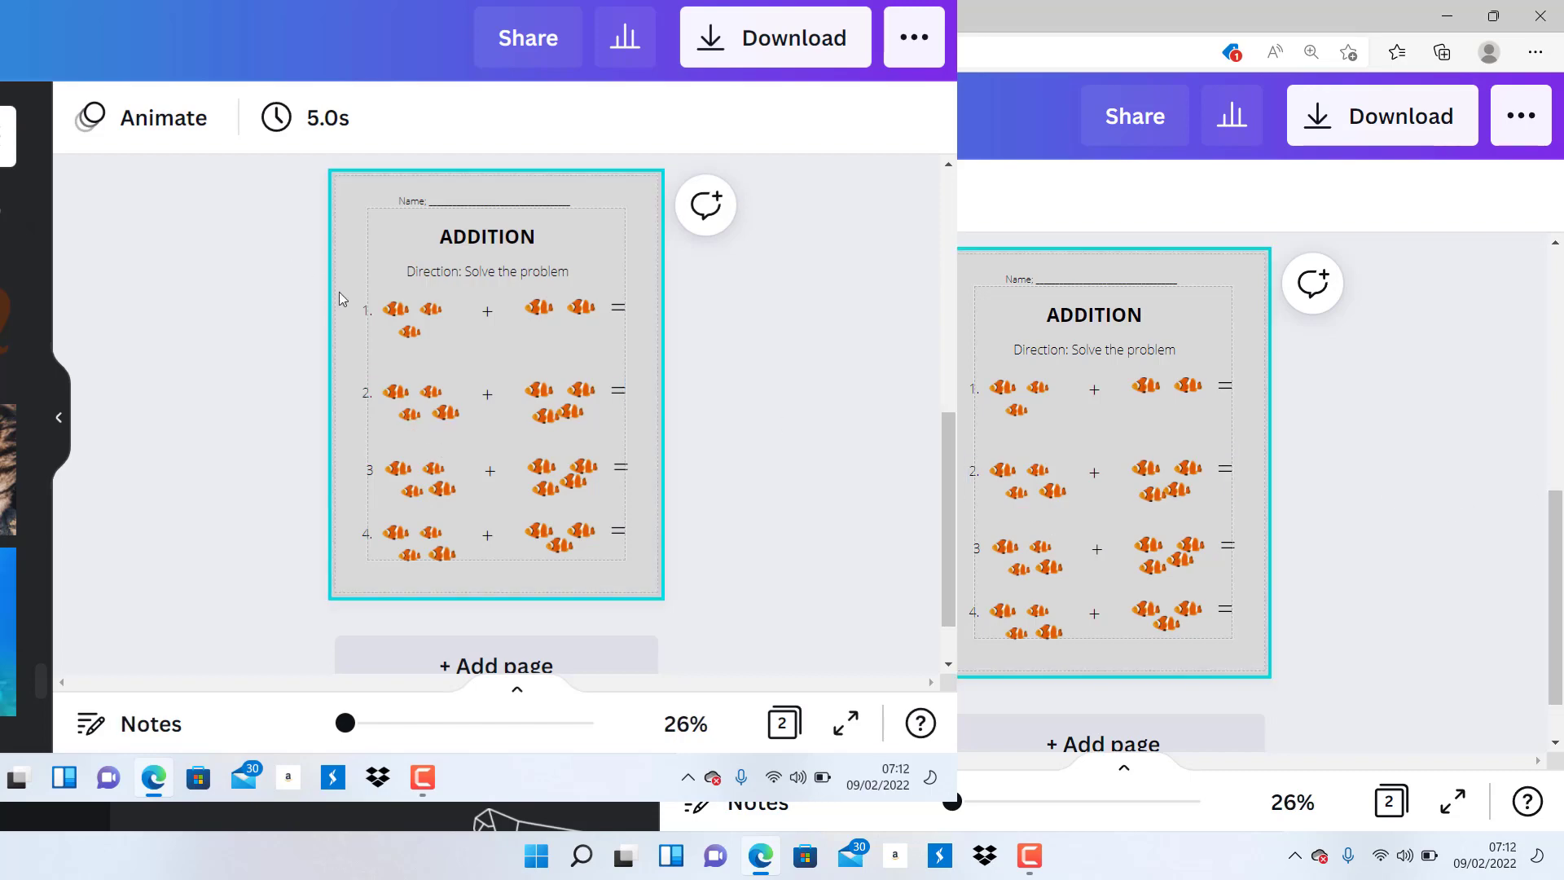
{"action": "left_click_drag", "start_coordinate": [340, 290], "coordinate": [684, 584]}
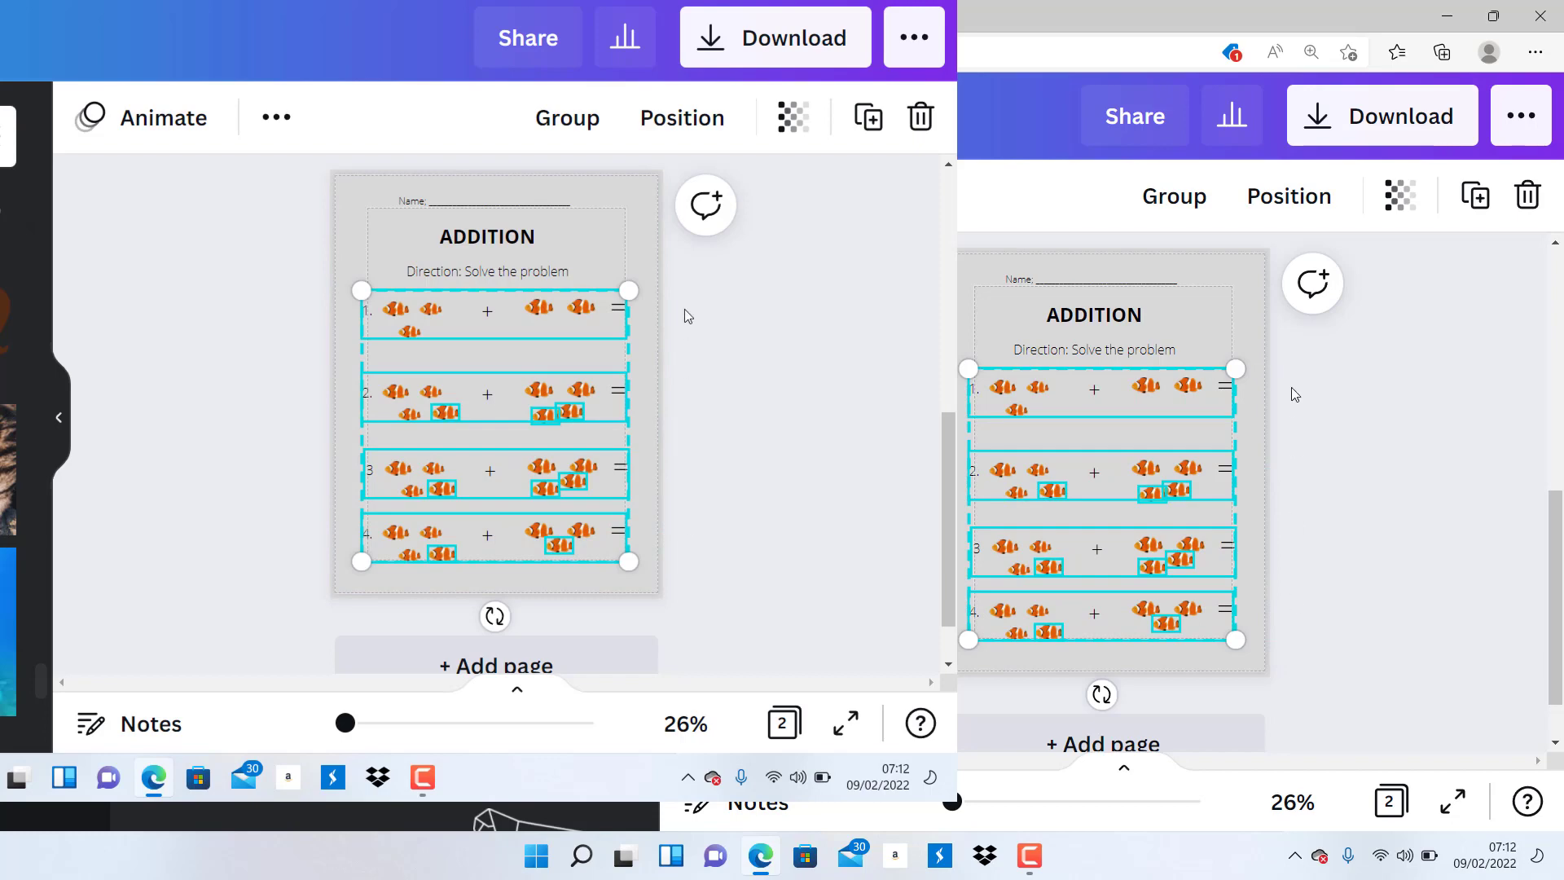
{"action": "left_click_drag", "start_coordinate": [560, 432], "coordinate": [168, 487]}
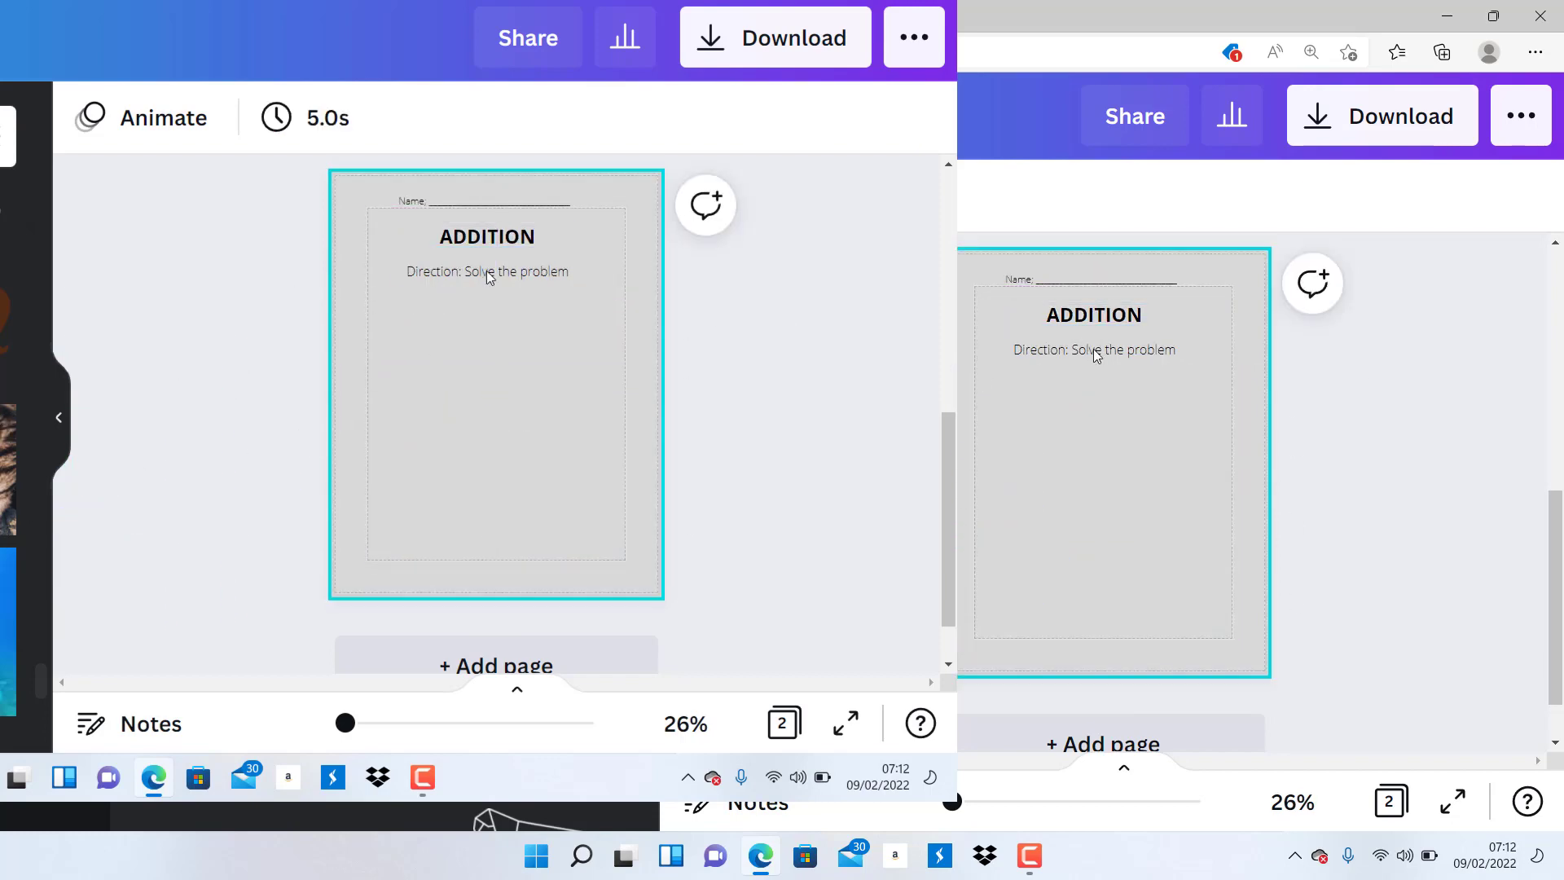
Add a text line reading "1." below the directions near page 2's left margin
{"action": "left_click_drag", "start_coordinate": [487, 275], "coordinate": [486, 264]}
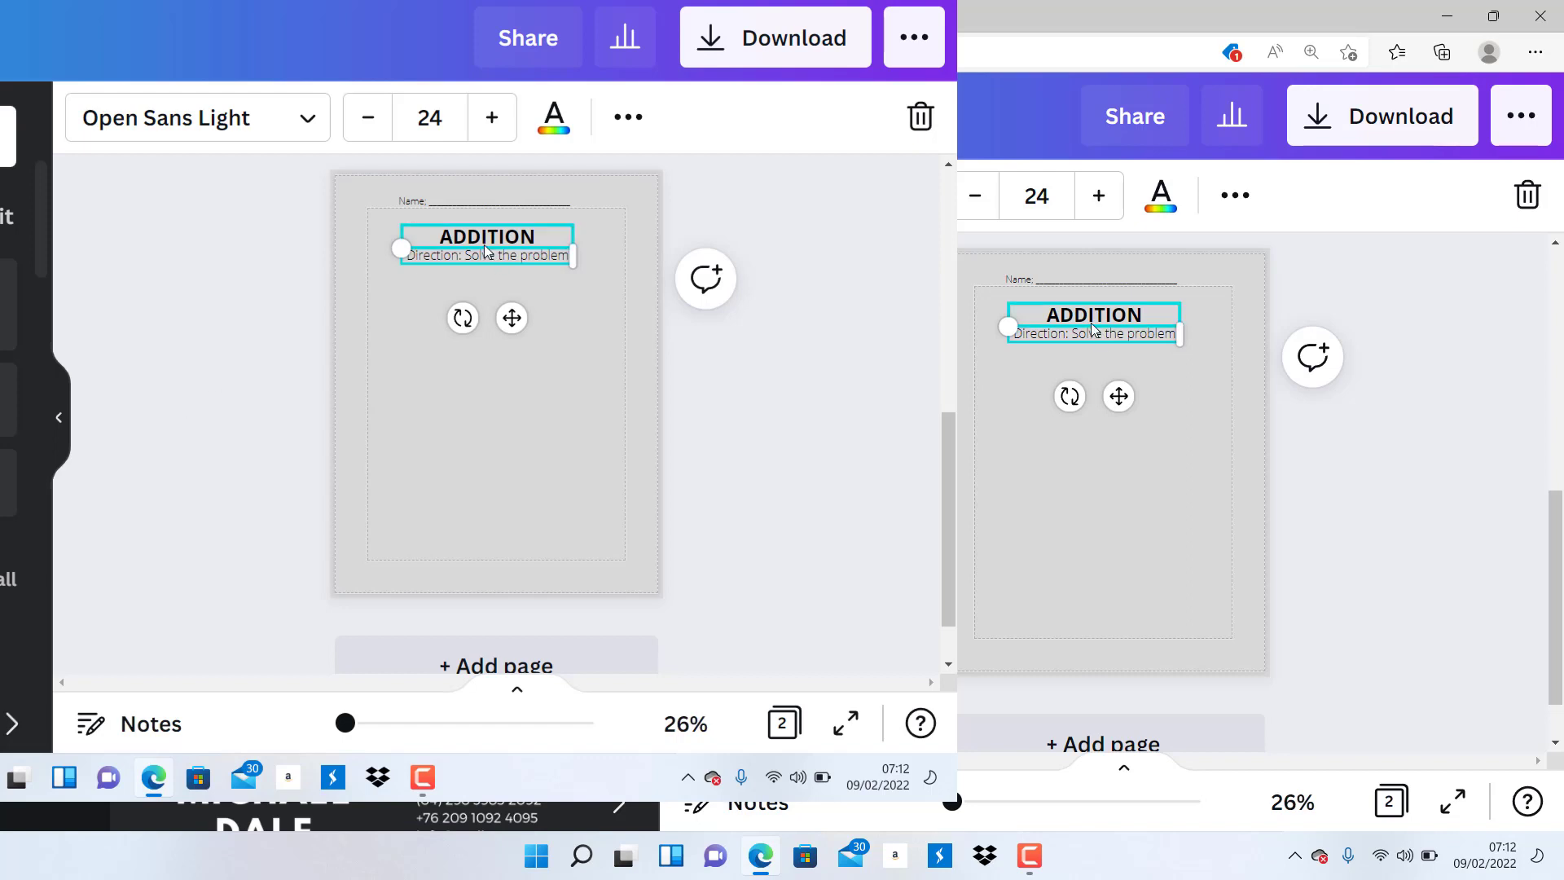
{"action": "mouse_move", "coordinate": [1093, 330]}
{"action": "left_mouse_down"}
{"action": "mouse_move", "coordinate": [1092, 375]}
{"action": "mouse_move", "coordinate": [1091, 348]}
{"action": "left_mouse_up"}
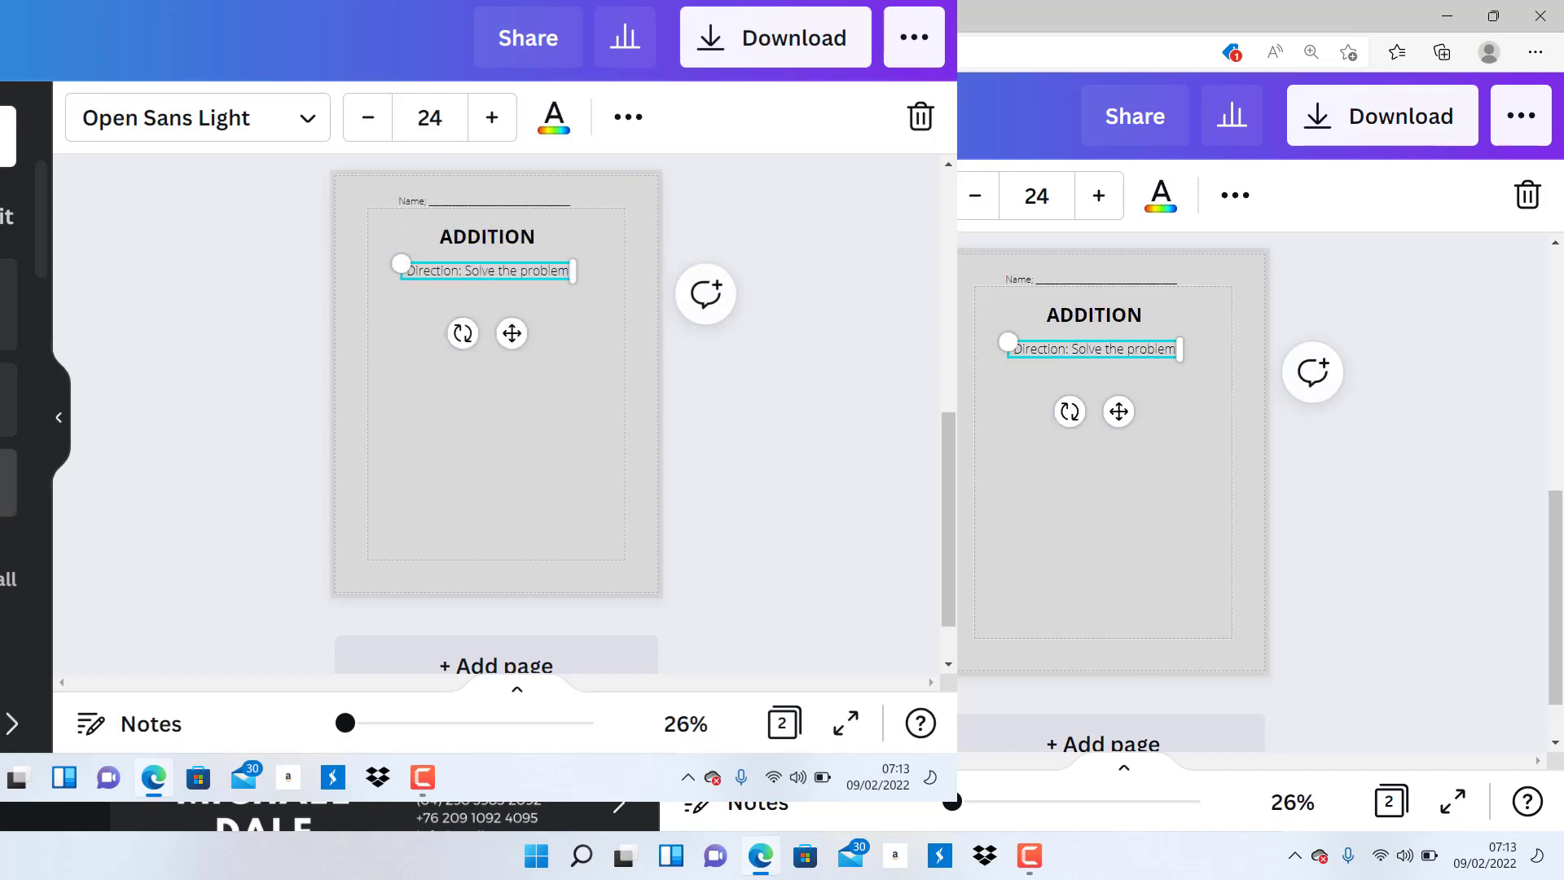
{"action": "key", "text": "t"}
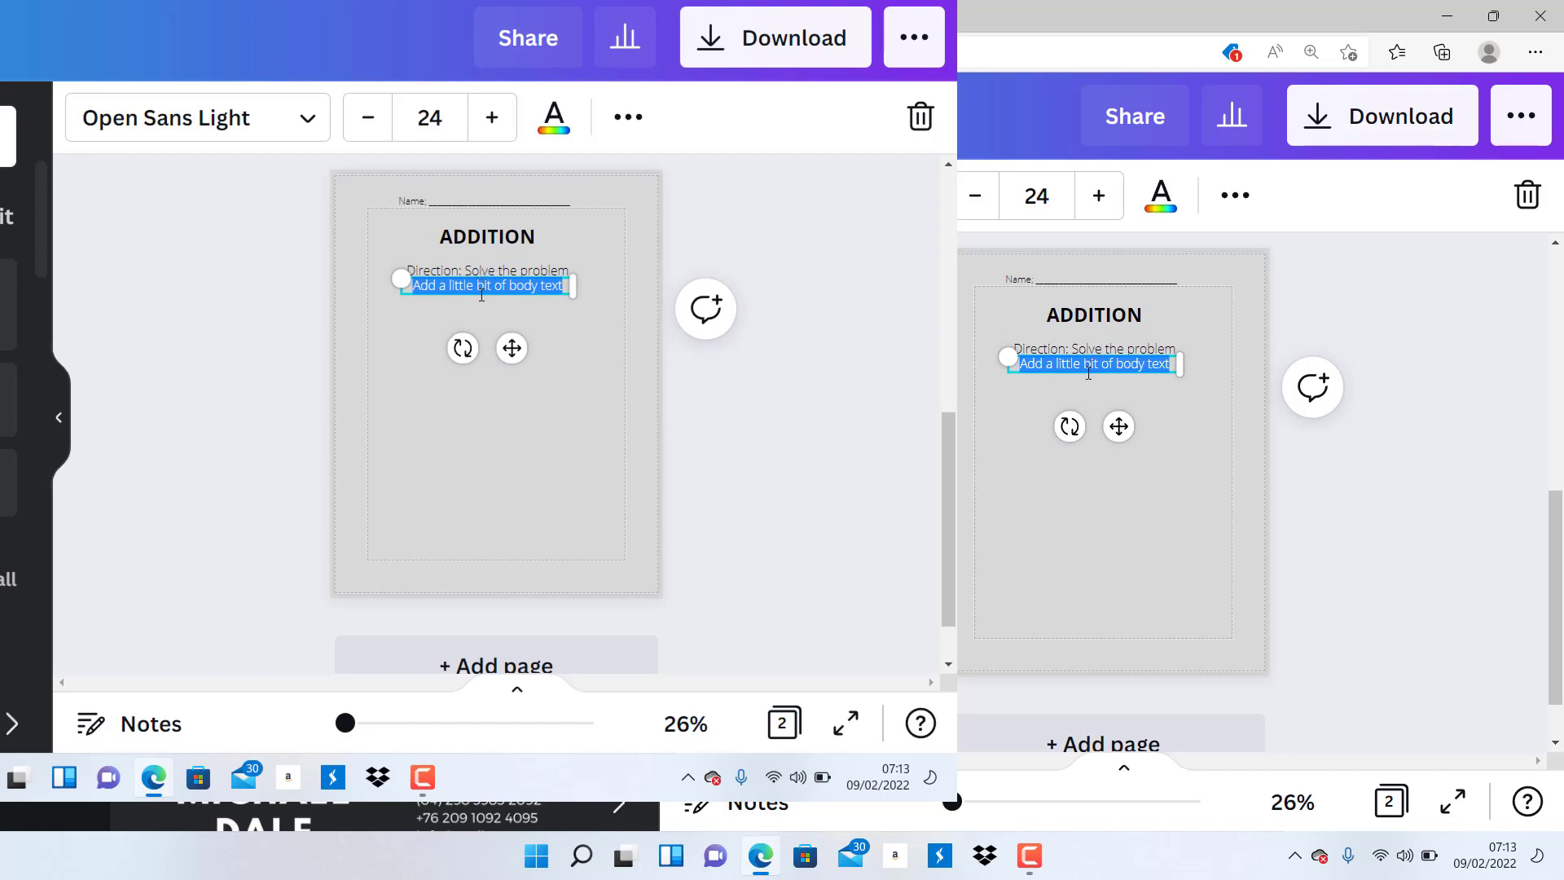
{"action": "mouse_move", "coordinate": [1089, 373]}
{"action": "left_mouse_down"}
{"action": "mouse_move", "coordinate": [1074, 424]}
{"action": "mouse_move", "coordinate": [1068, 379]}
{"action": "left_mouse_up"}
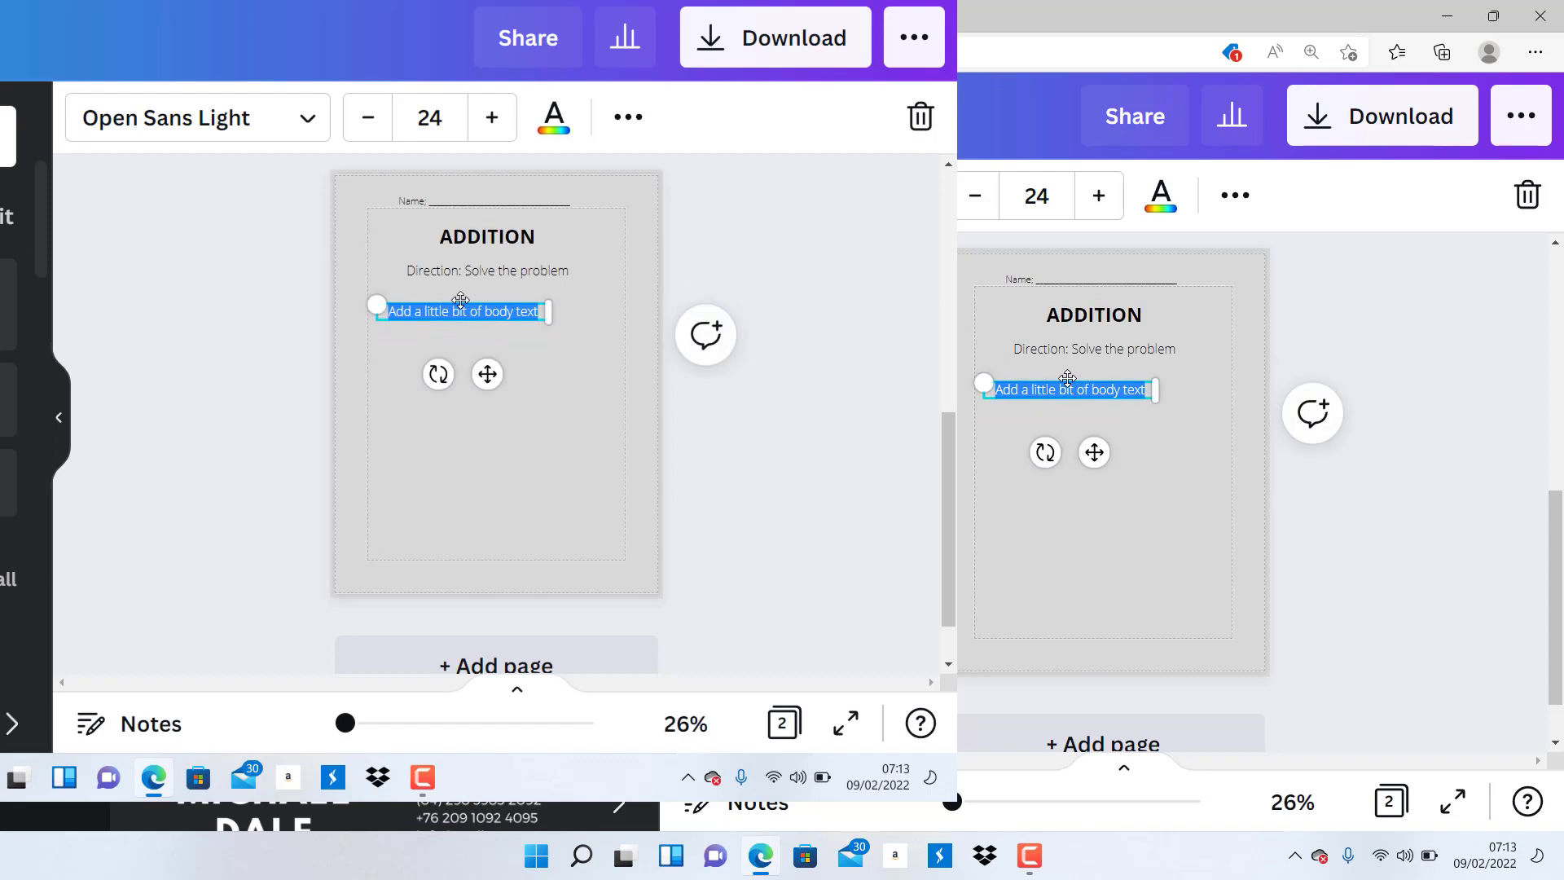
{"action": "key", "text": "BackSpace"}
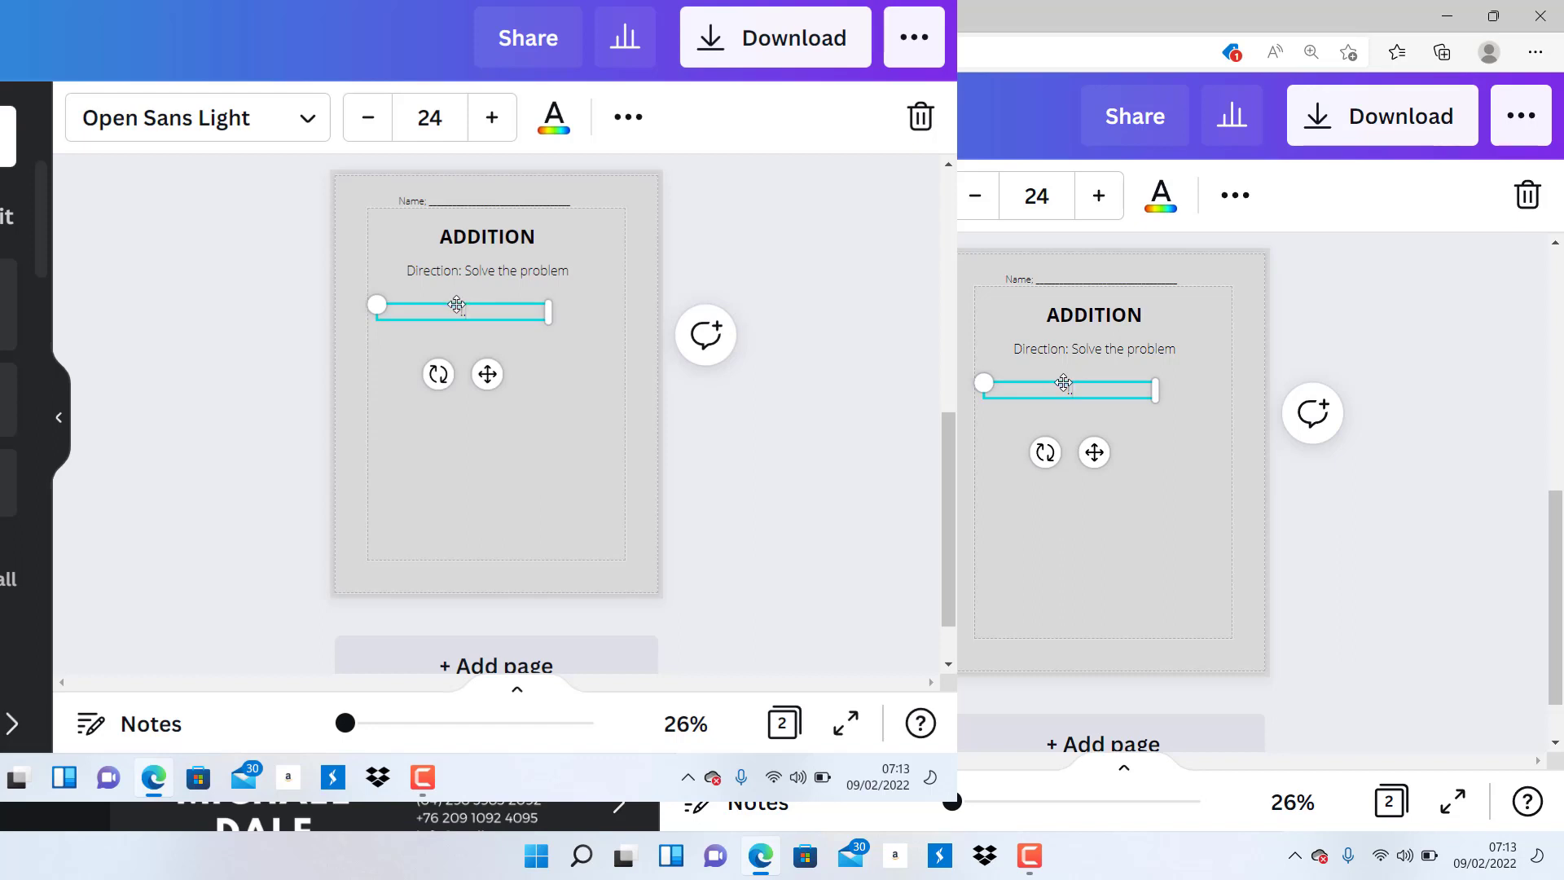
{"action": "left_click_drag", "start_coordinate": [457, 305], "coordinate": [381, 294]}
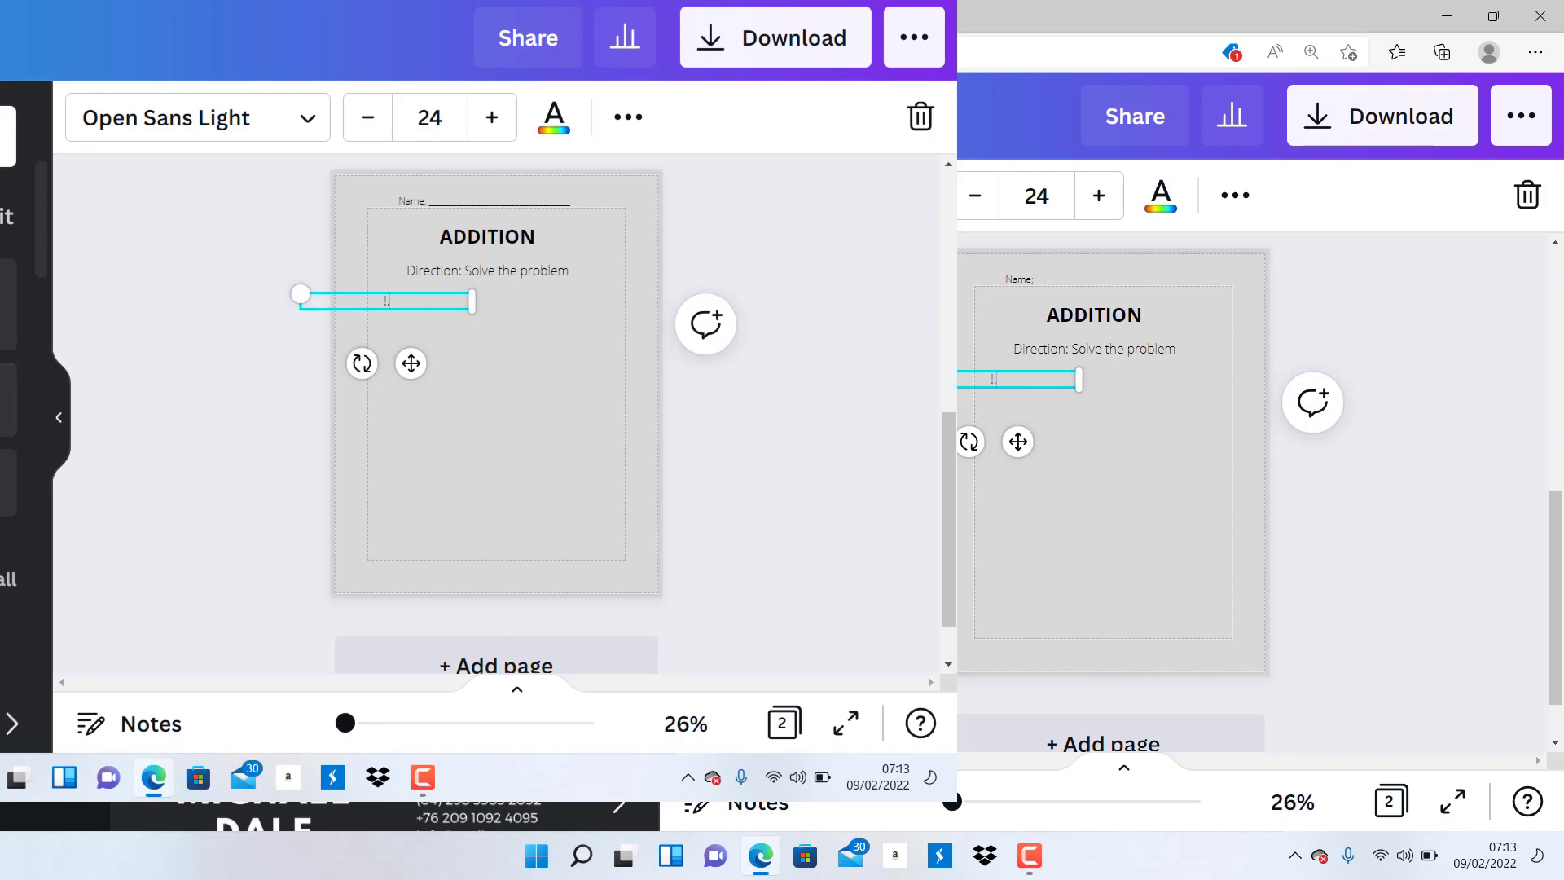
{"action": "left_click", "coordinate": [525, 378]}
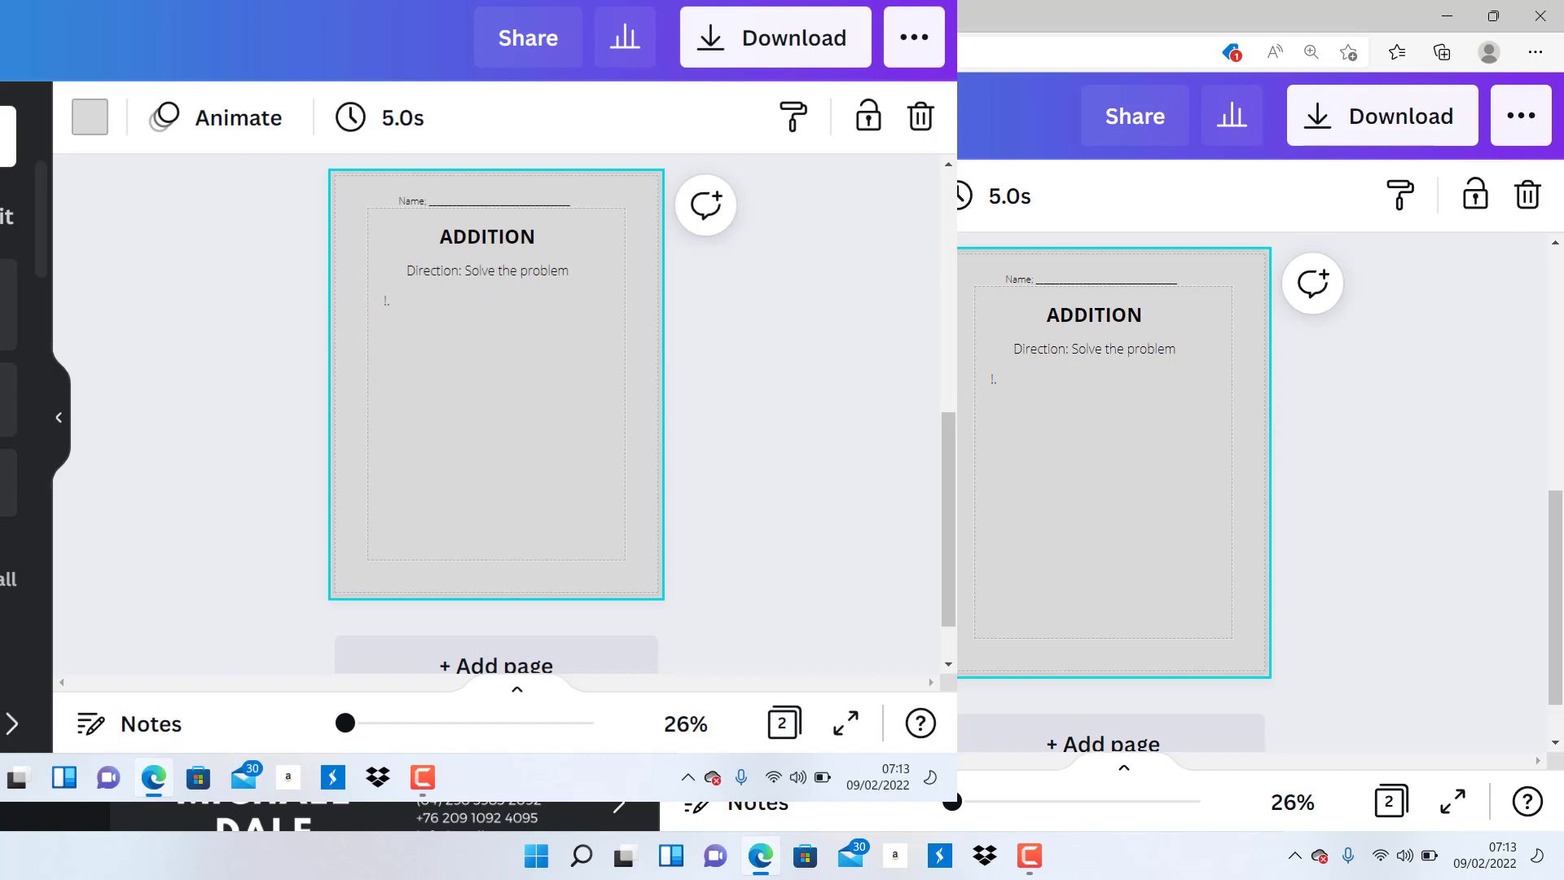
Add a text box reading "597" in the middle of page 2 and enlarge it to font size 85.8
{"action": "key", "text": "t"}
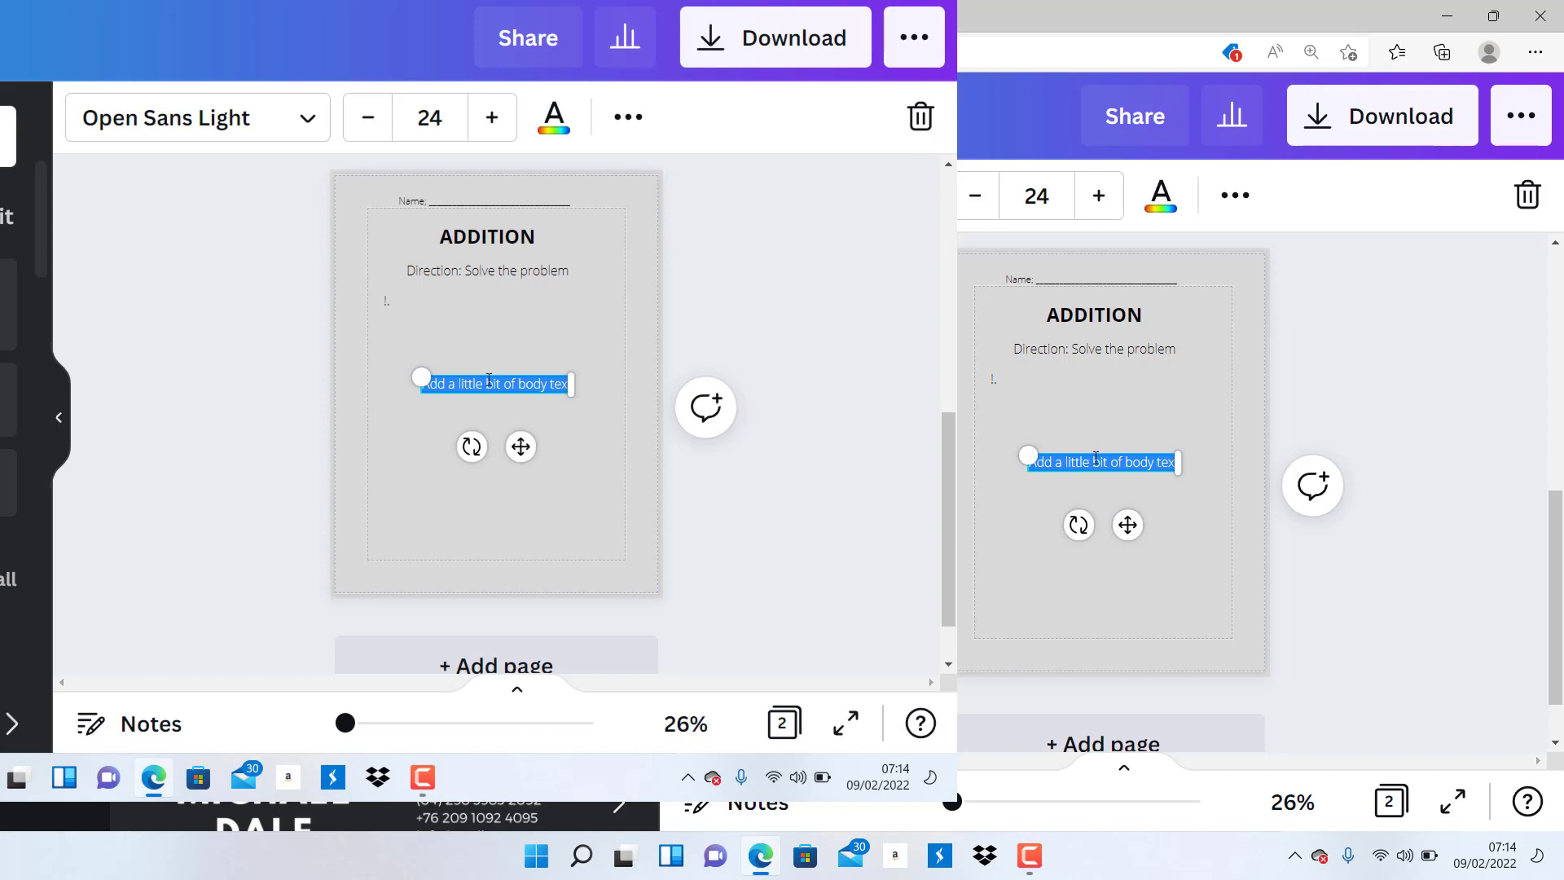
{"action": "key", "text": "BackSpace"}
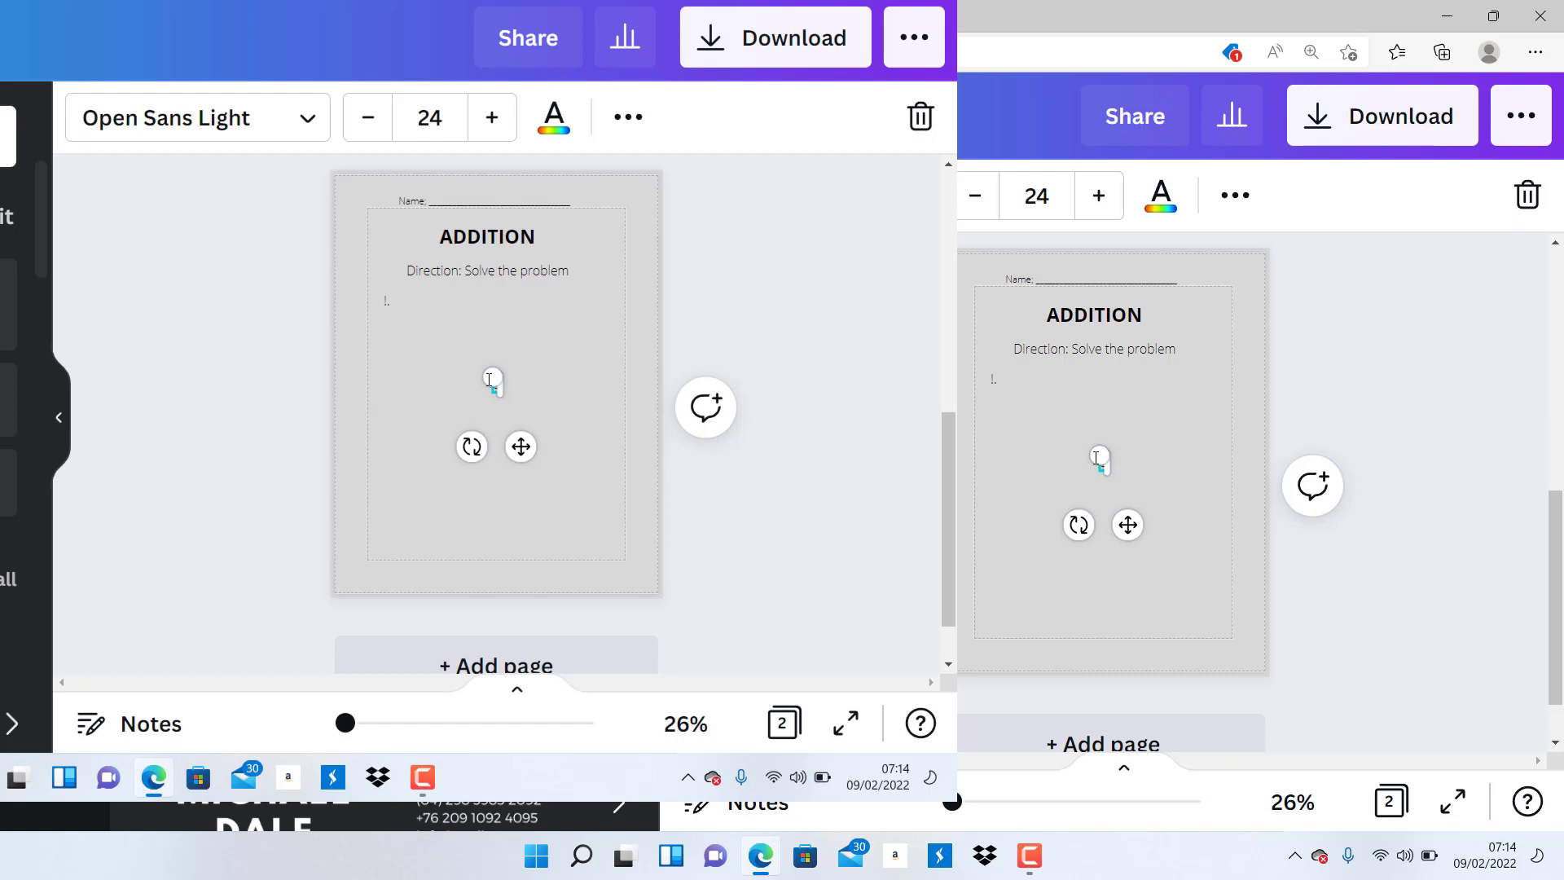
{"action": "type", "text": "397"}
{"action": "left_click_drag", "start_coordinate": [497, 372], "coordinate": [392, 305]}
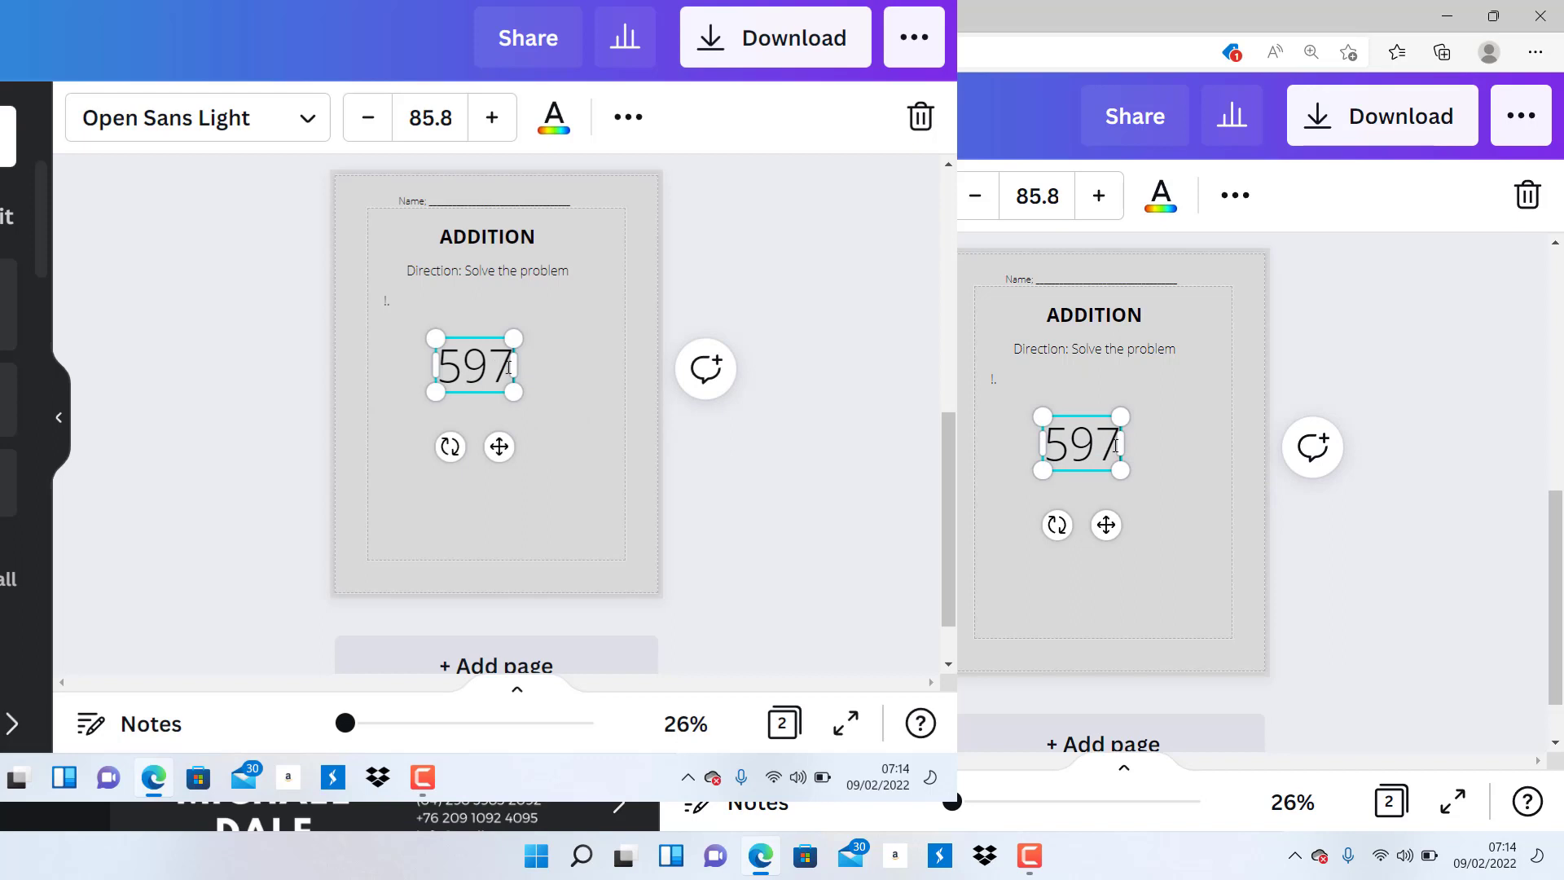
Add "+346" as a second line beneath 597 in the same text box
{"action": "key", "text": "Return"}
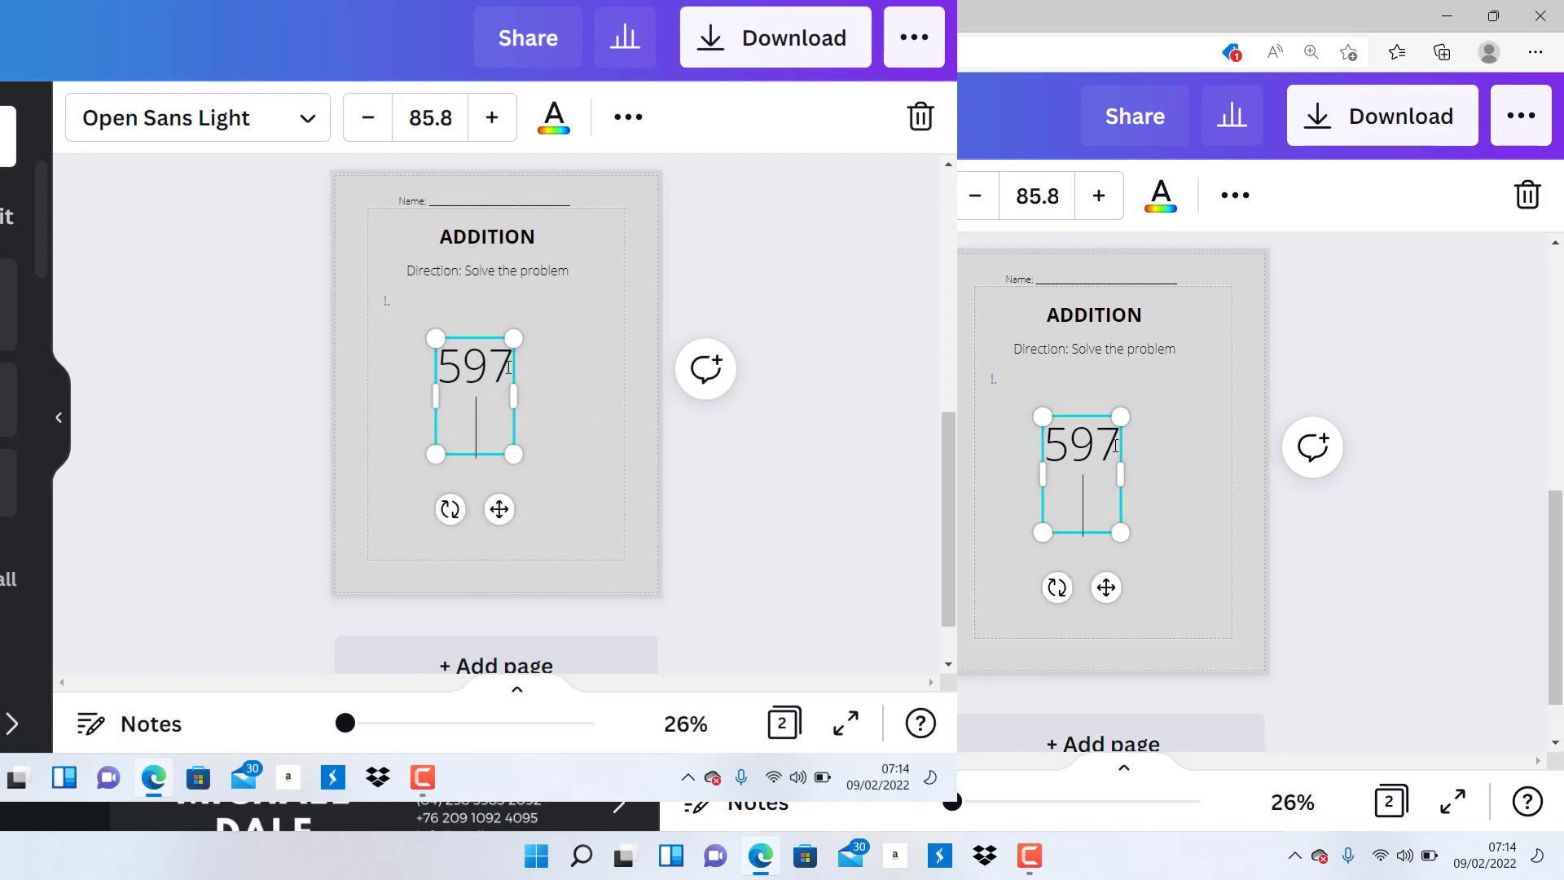
{"action": "type", "text": "+"}
{"action": "key", "text": "BackSpace"}
{"action": "key", "text": "BackSpace"}
{"action": "key", "text": "BackSpace"}
{"action": "type", "text": "346"}
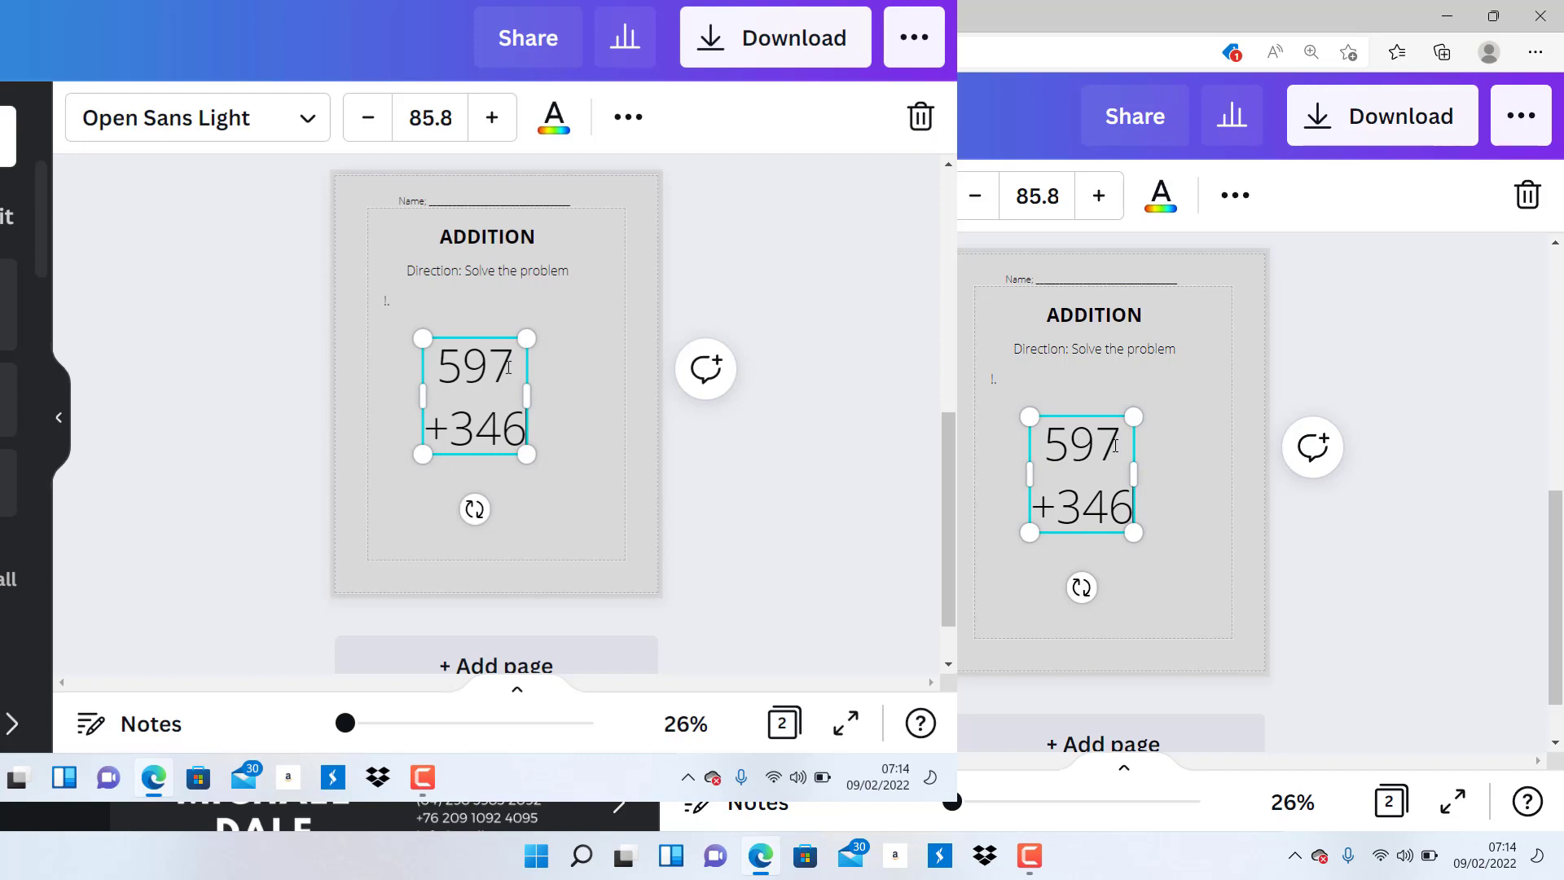
Try to put the plus sign on its own line between 597 and 346
{"action": "left_click", "coordinate": [458, 423]}
{"action": "key", "text": "BackSpace"}
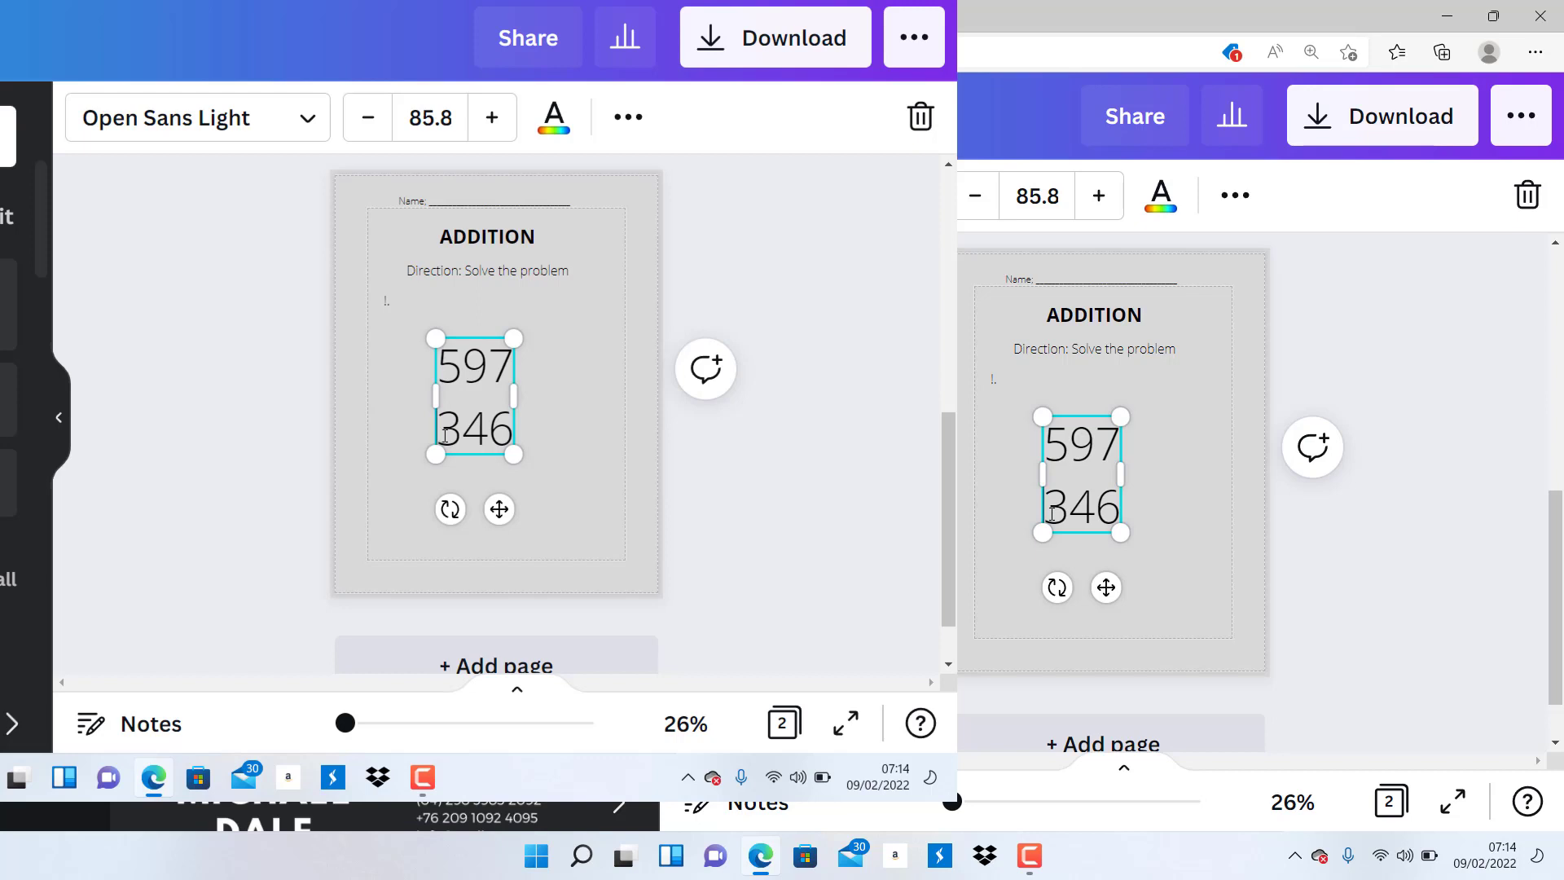
{"action": "type", "text": "="}
{"action": "key", "text": "BackSpace"}
{"action": "type", "text": "+"}
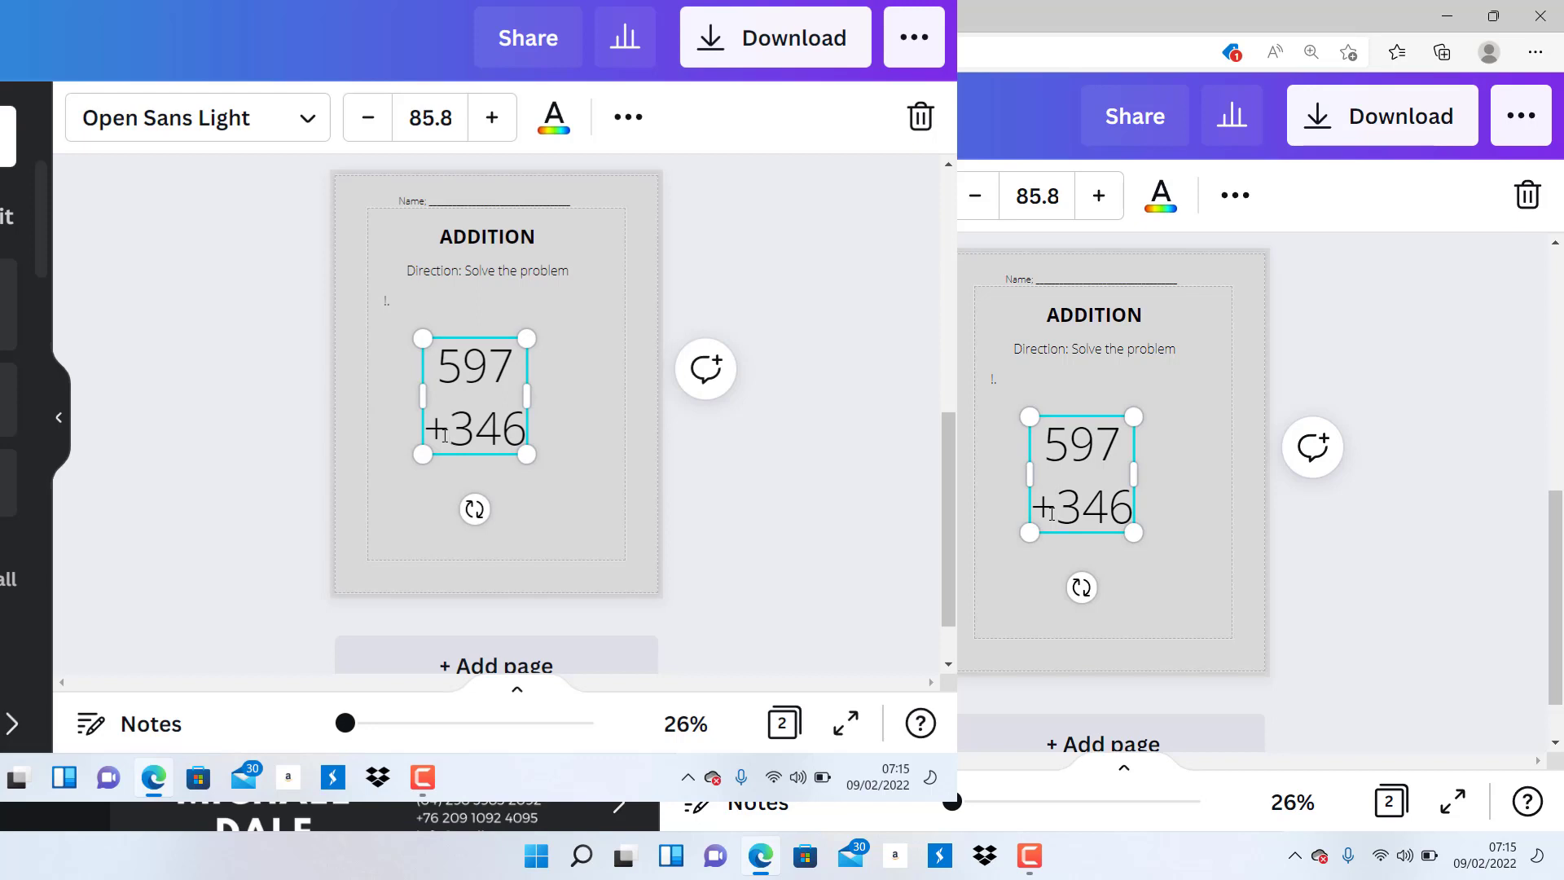
{"action": "key", "text": "Return"}
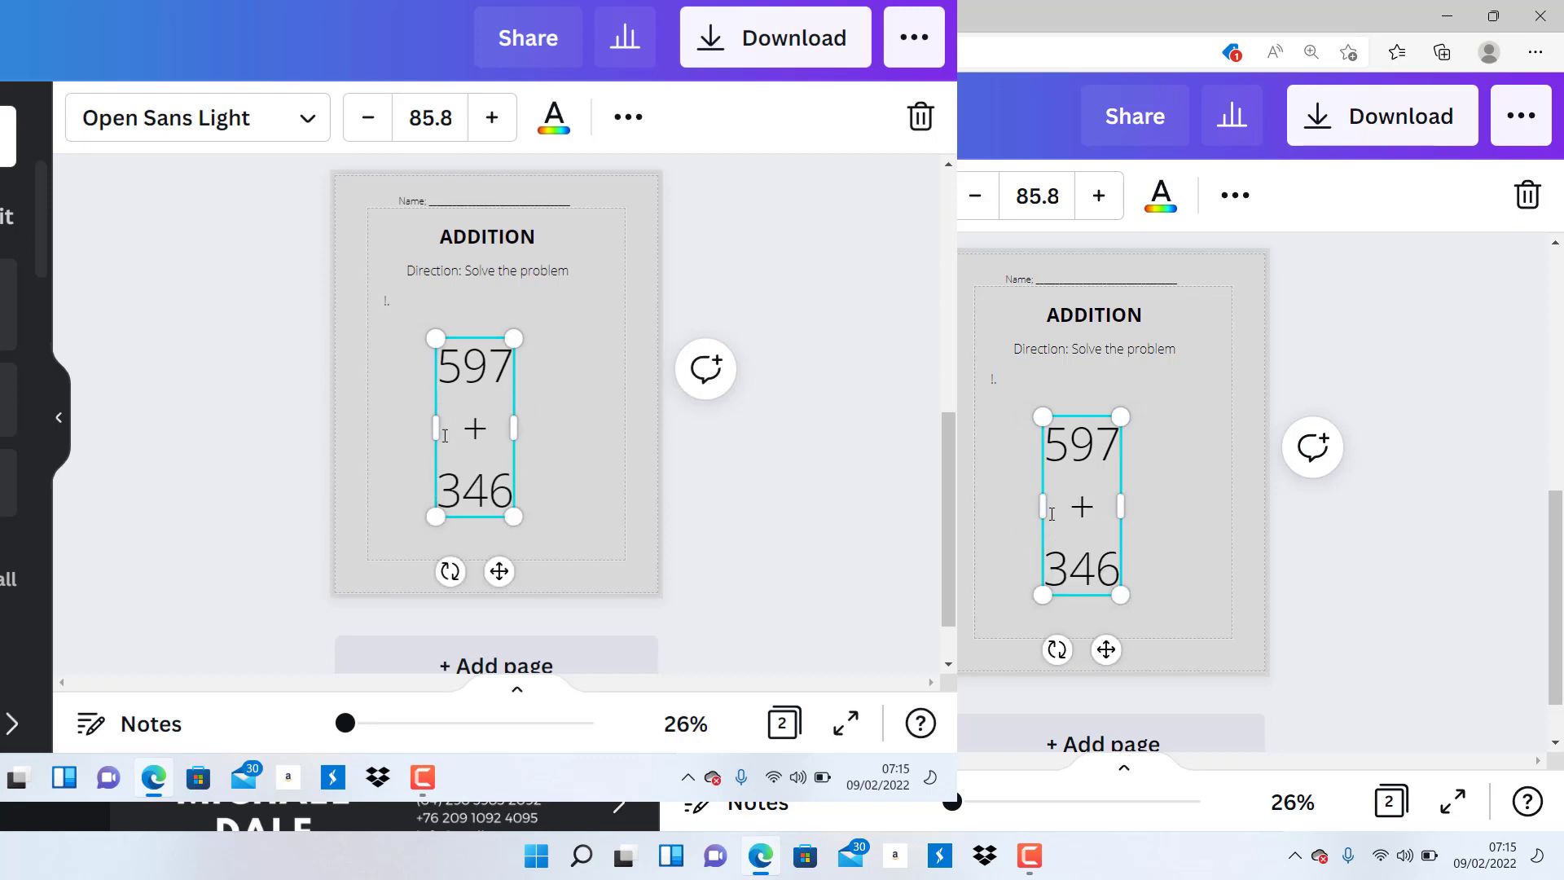
{"action": "key", "text": "BackSpace"}
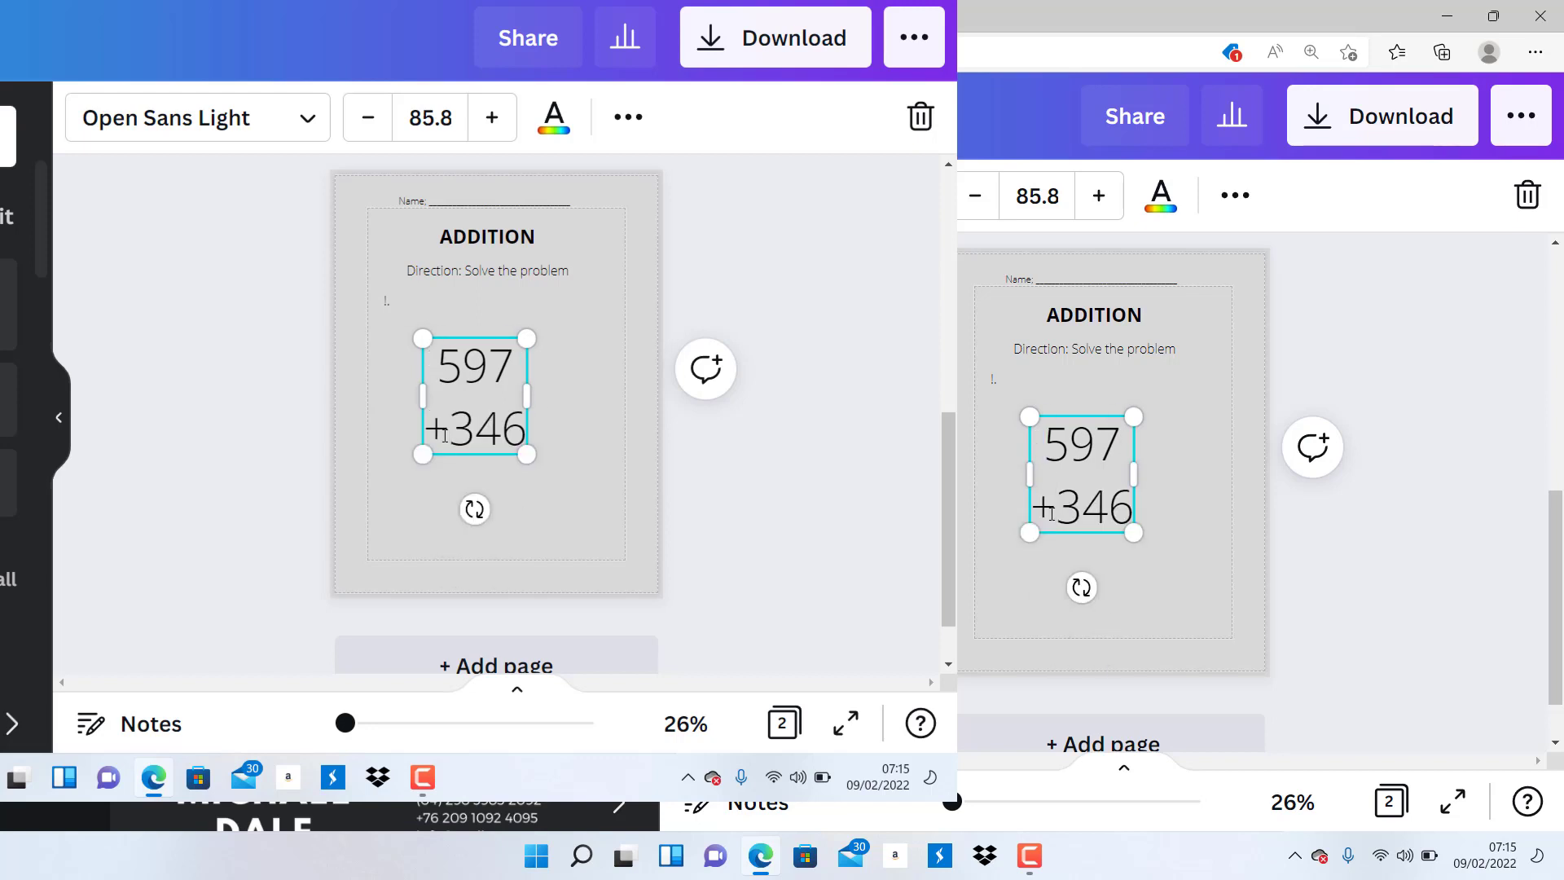
Shift 597 slightly right with a leading space and underline 346 as the answer line
{"action": "left_click", "coordinate": [440, 370]}
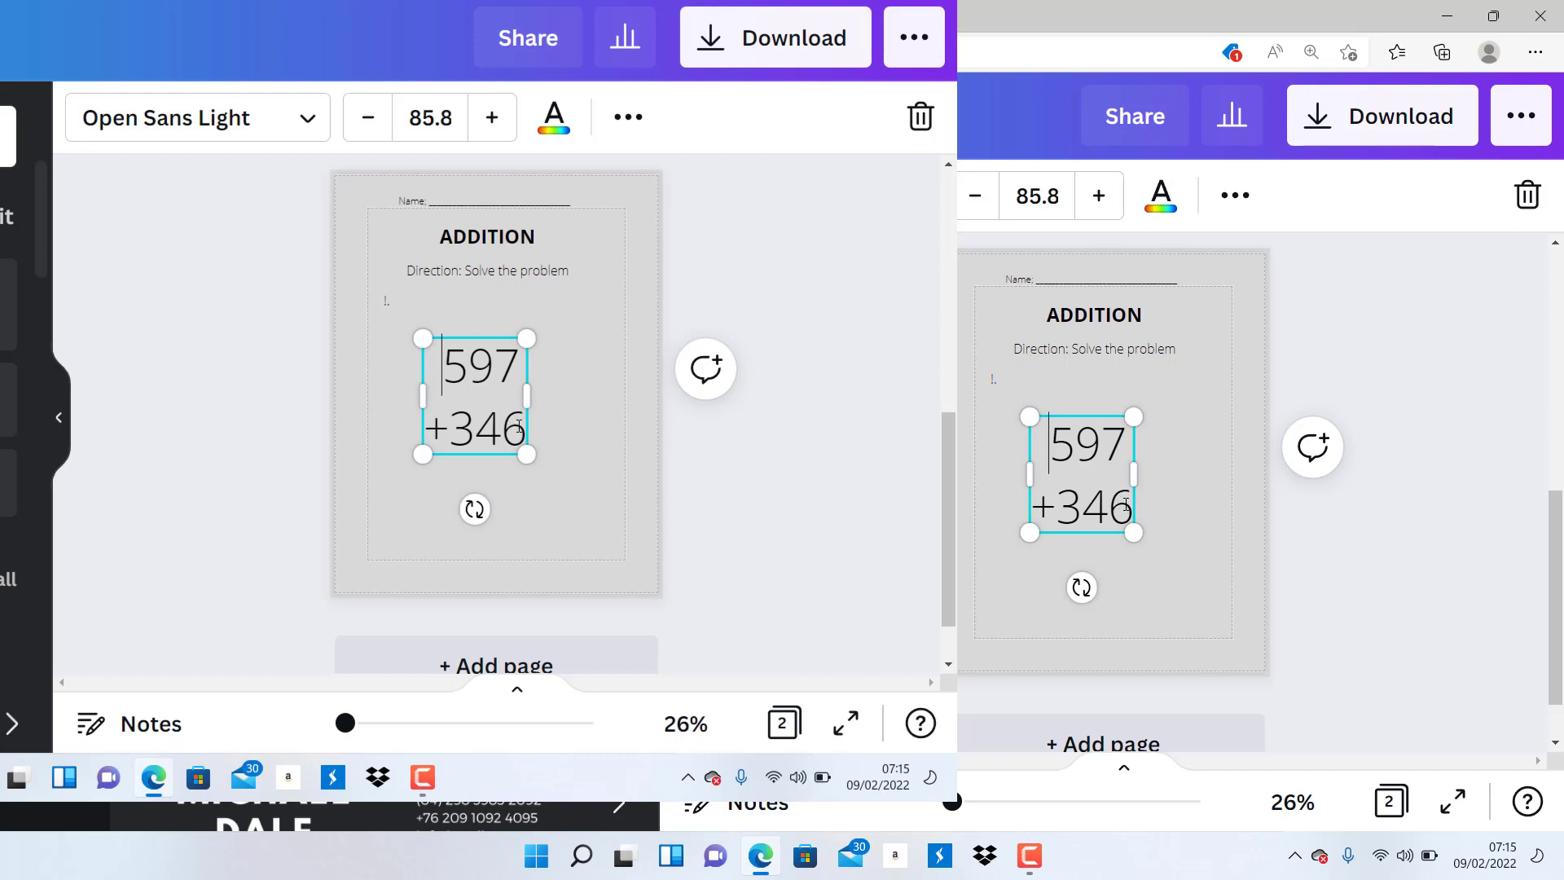
{"action": "left_click_drag", "start_coordinate": [1128, 504], "coordinate": [1064, 508]}
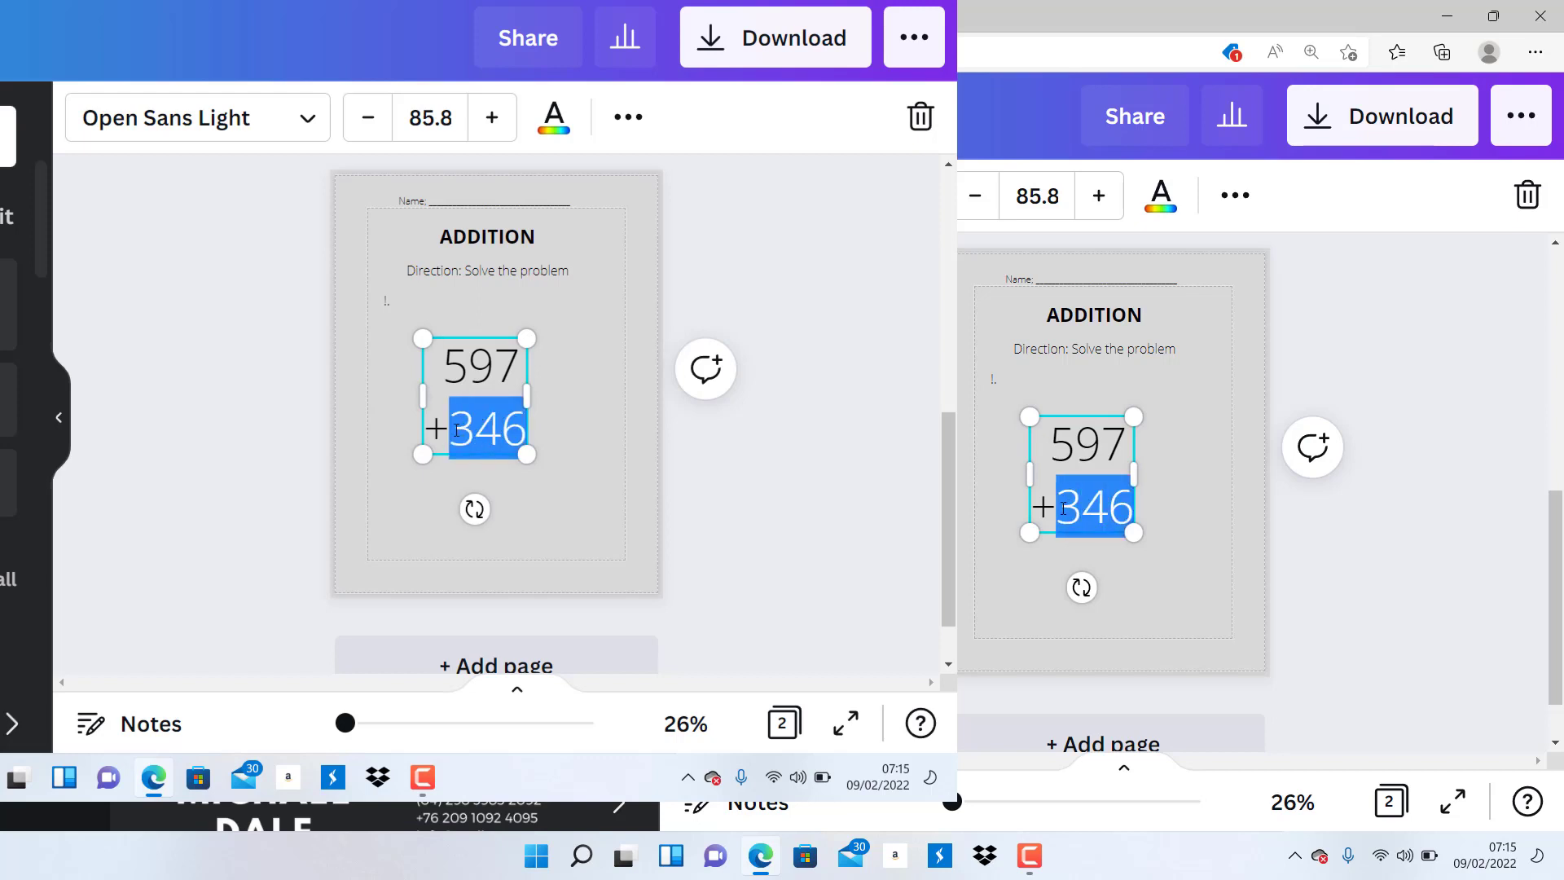
{"action": "left_click", "coordinate": [1230, 204]}
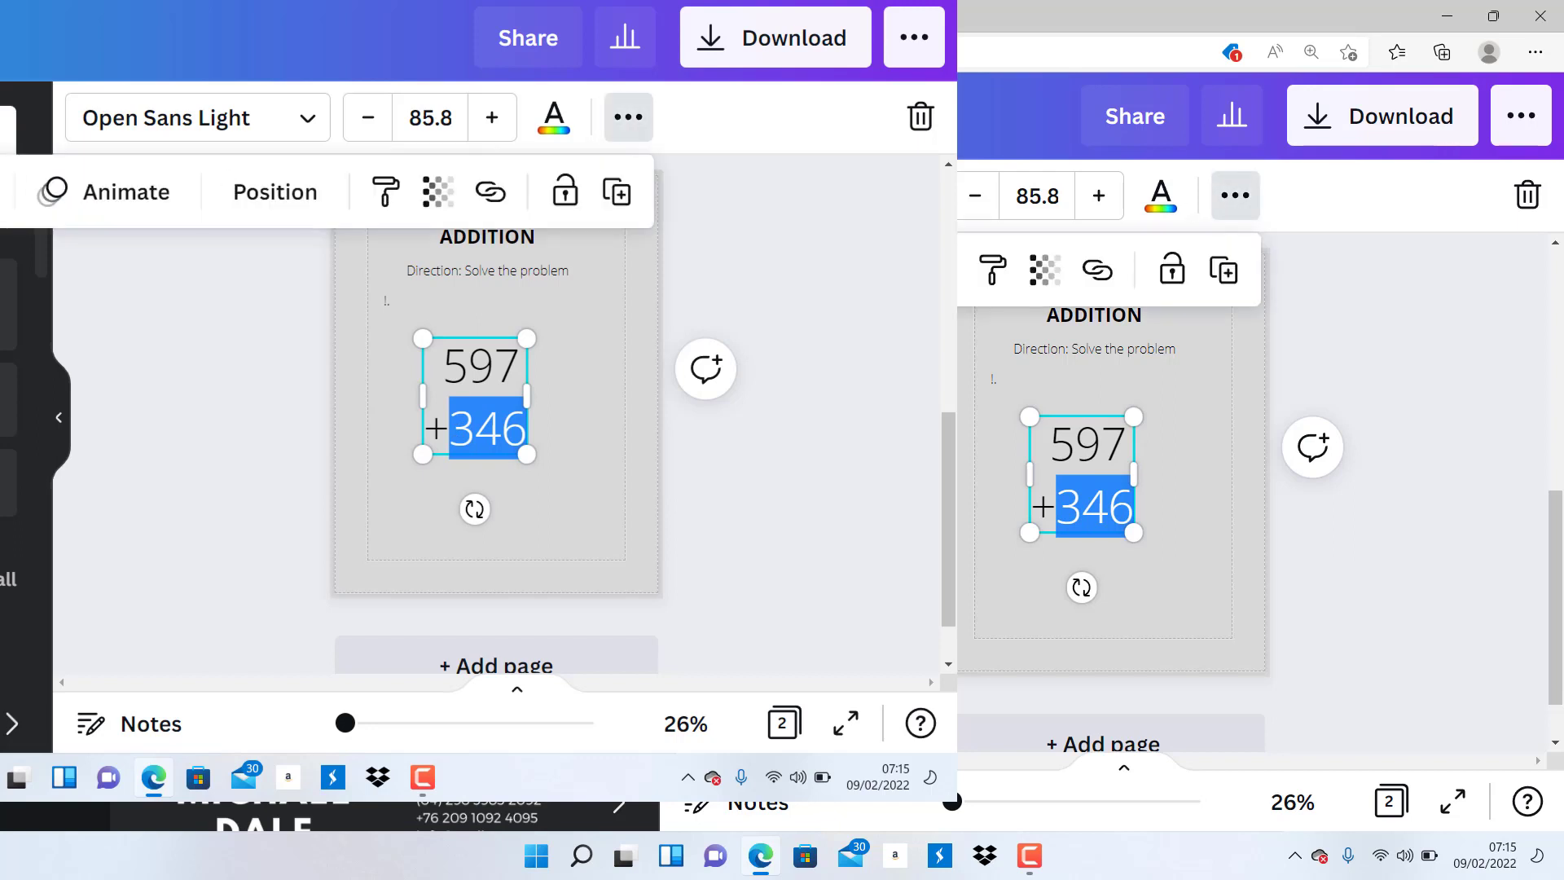
{"action": "key", "text": "ctrl+u"}
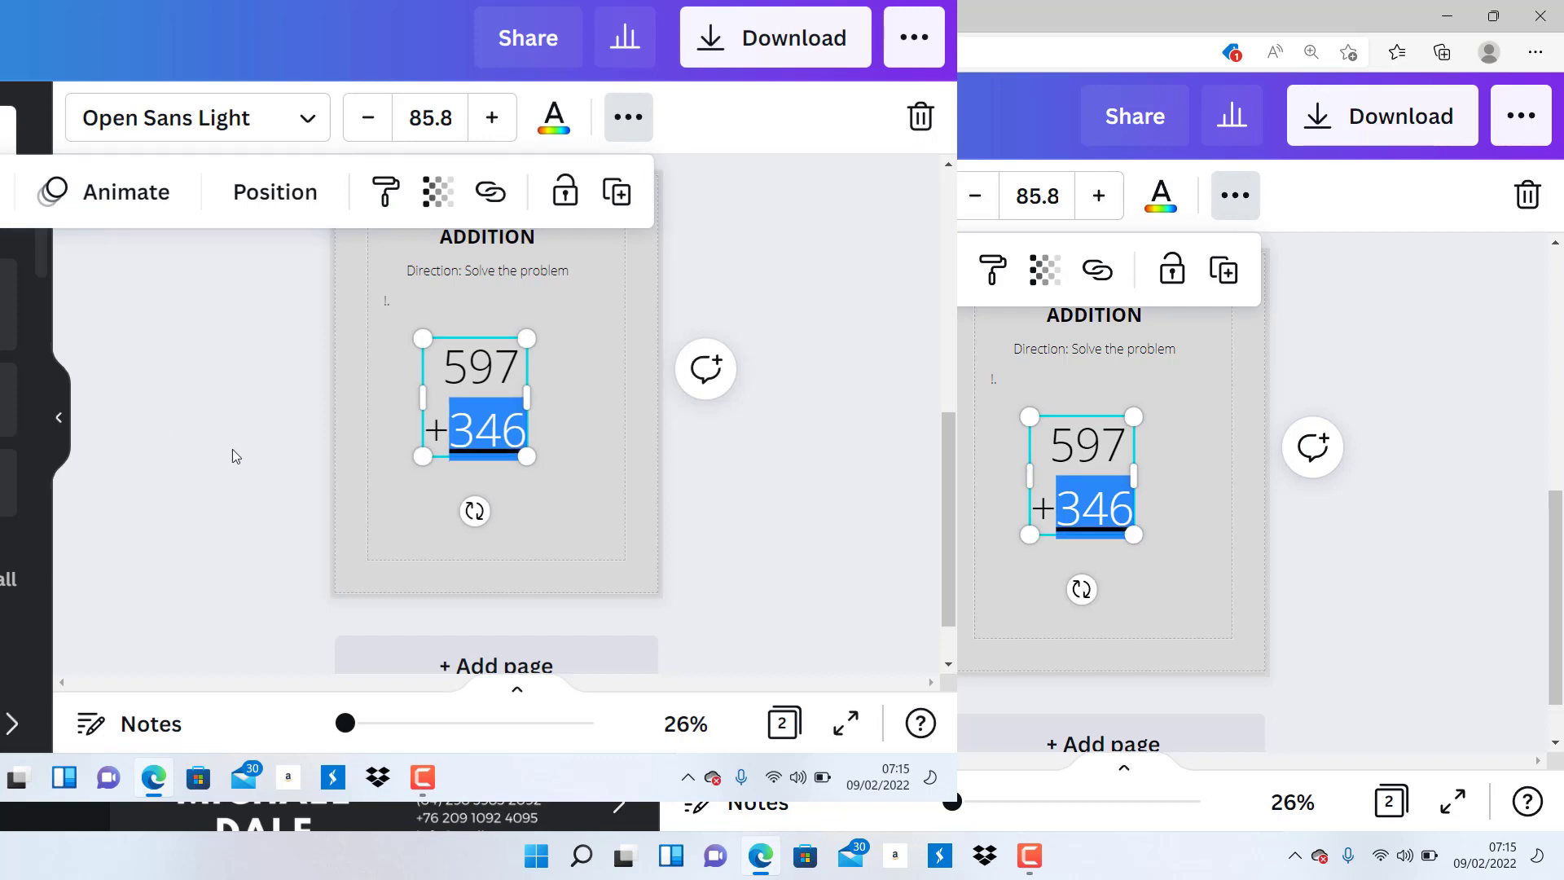
{"action": "key", "text": "Escape"}
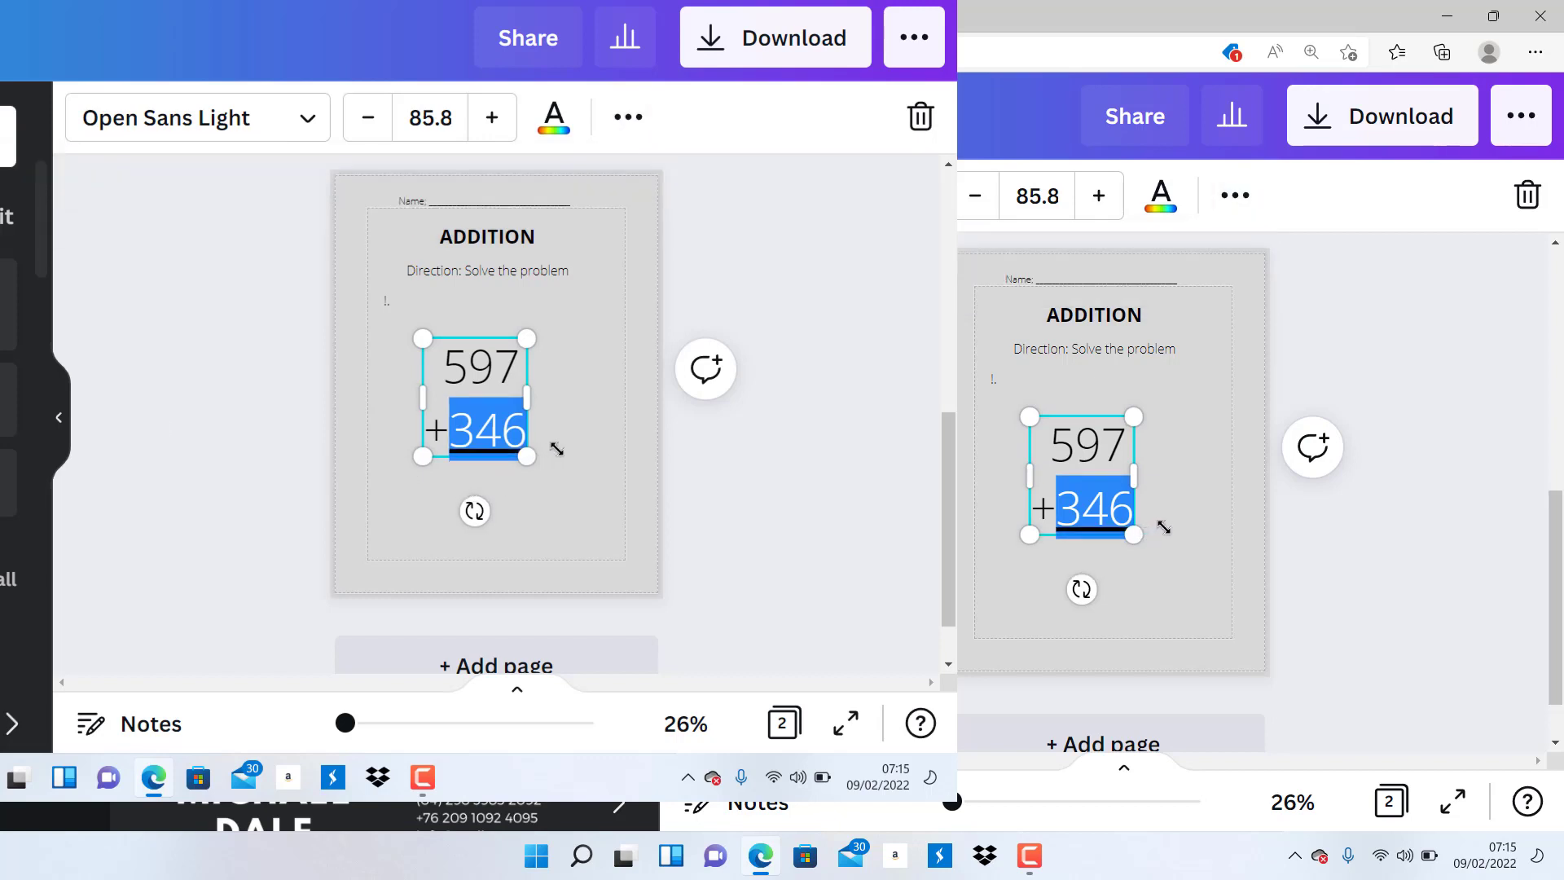
{"action": "left_click", "coordinate": [590, 408]}
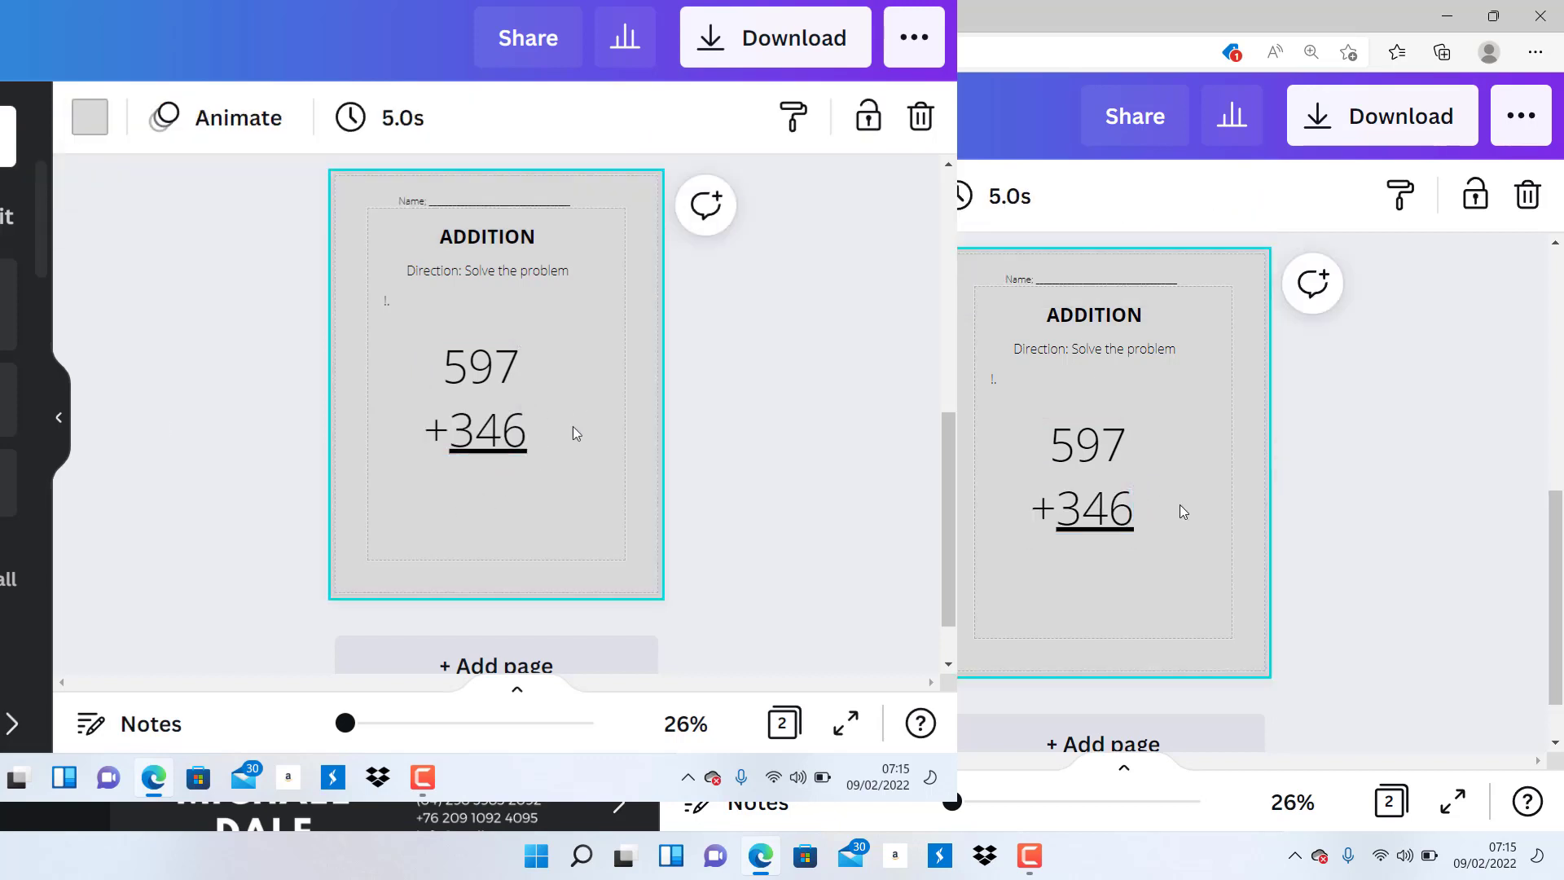
Shrink the 597 + 346 problem to font size 33.4 and place it beside the number 1
{"action": "left_click", "coordinate": [511, 445]}
{"action": "left_click_drag", "start_coordinate": [526, 455], "coordinate": [473, 379]}
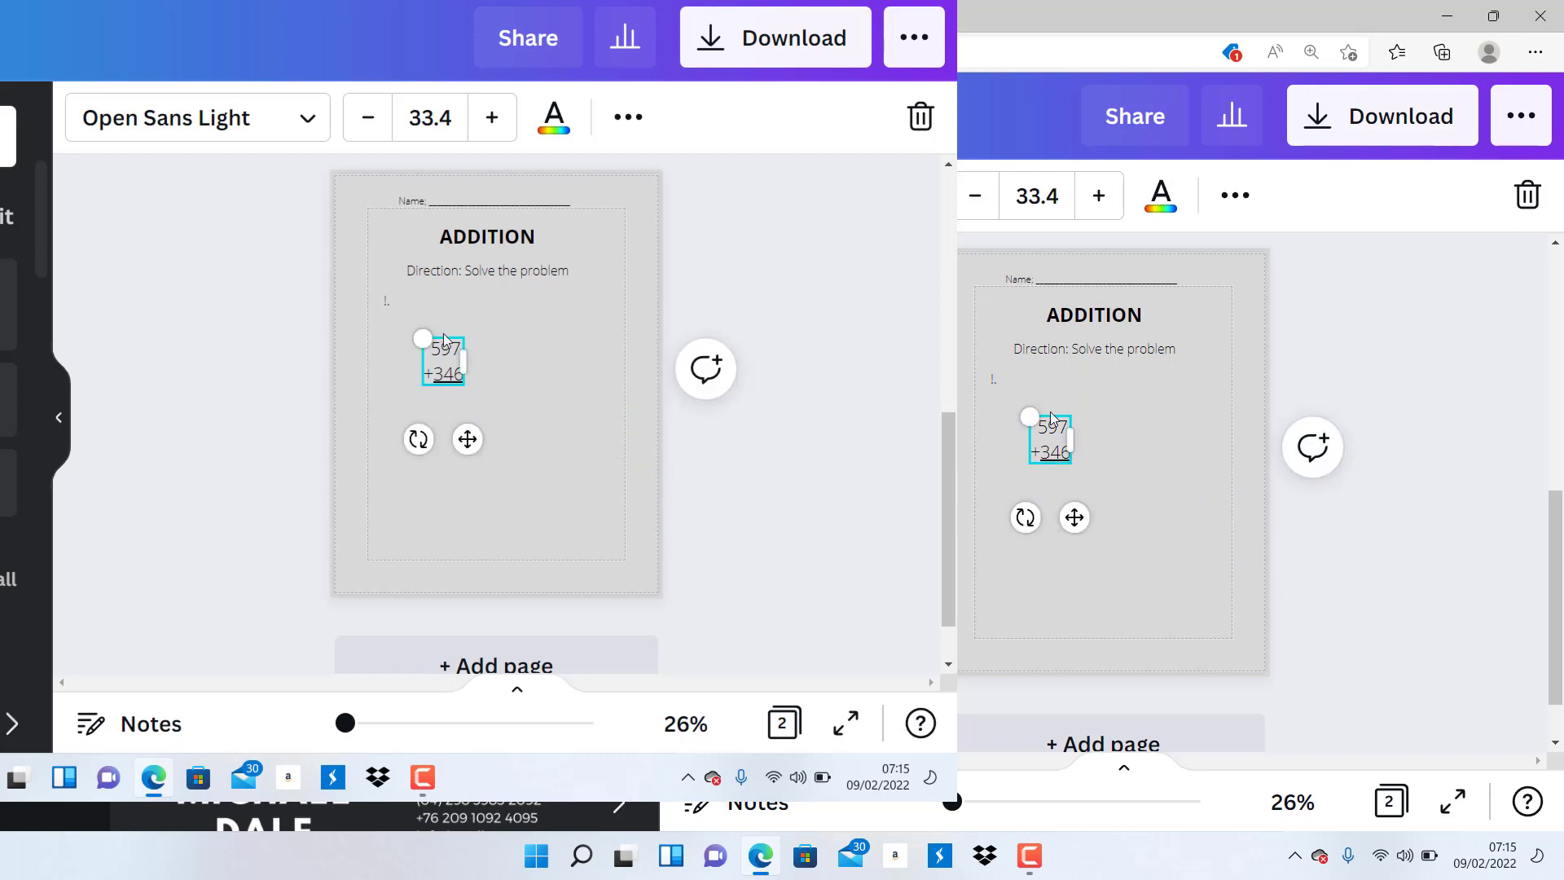
{"action": "left_click", "coordinate": [1156, 405]}
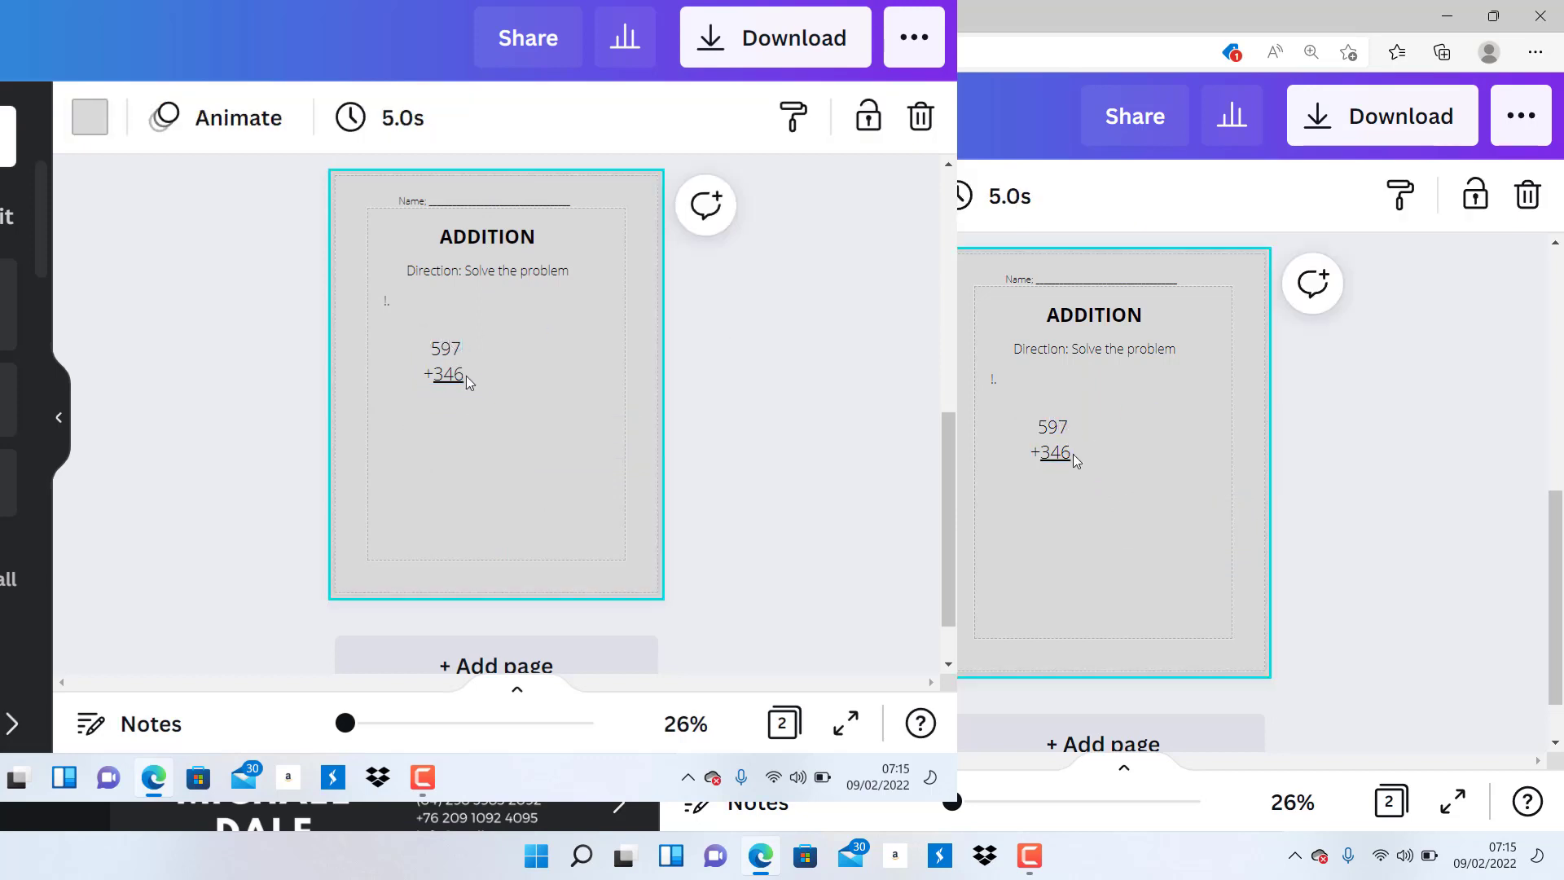
{"action": "left_click", "coordinate": [1050, 453]}
{"action": "left_click_drag", "start_coordinate": [1050, 453], "coordinate": [1033, 408]}
{"action": "left_click", "coordinate": [1131, 435]}
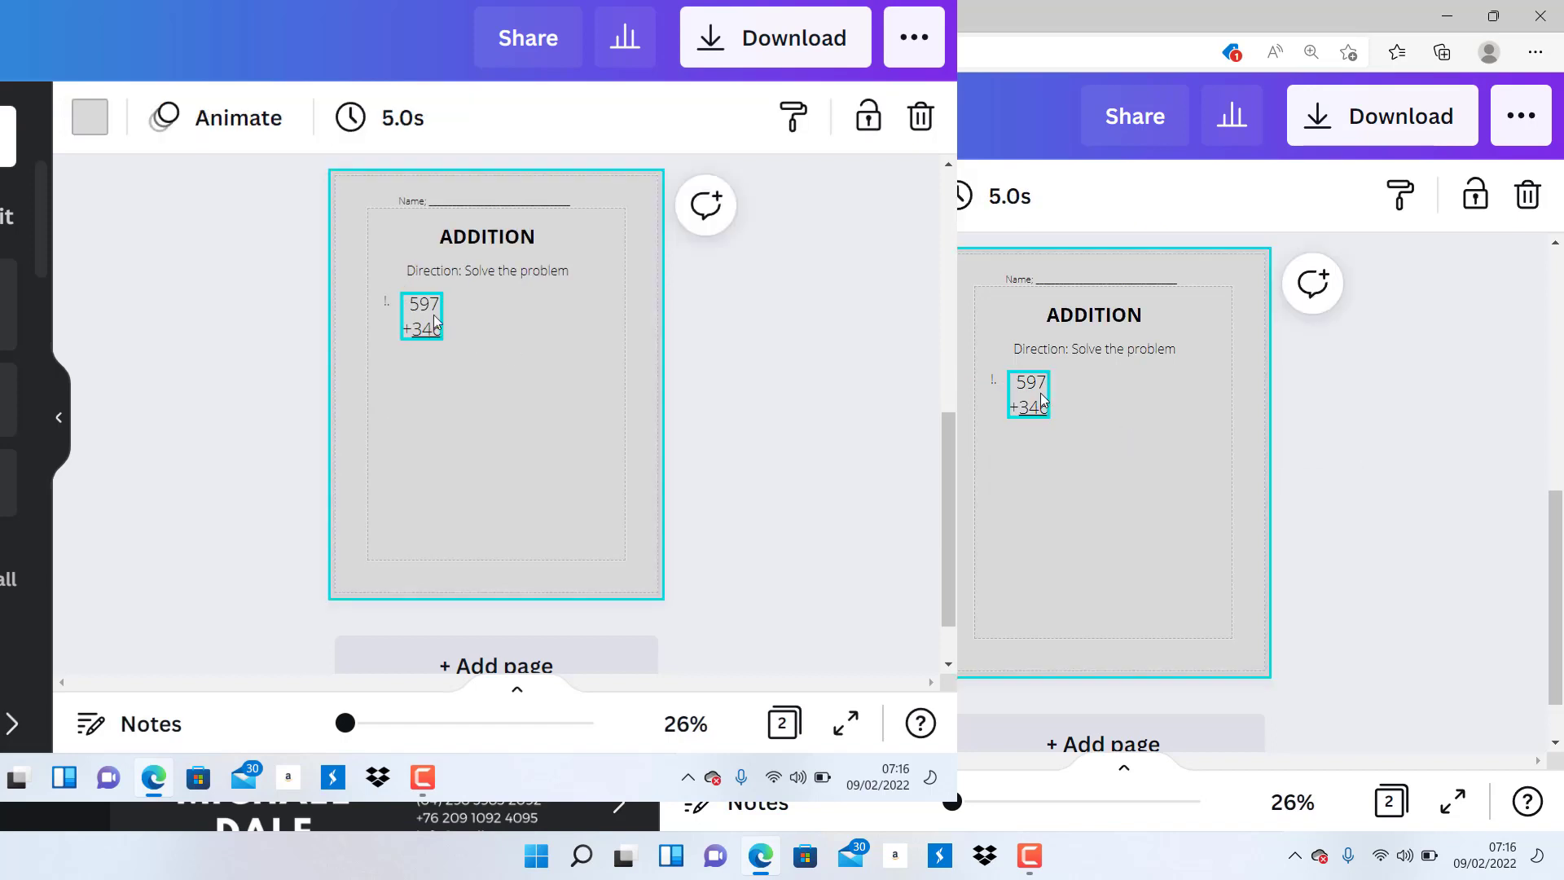
{"action": "left_click", "coordinate": [996, 387]}
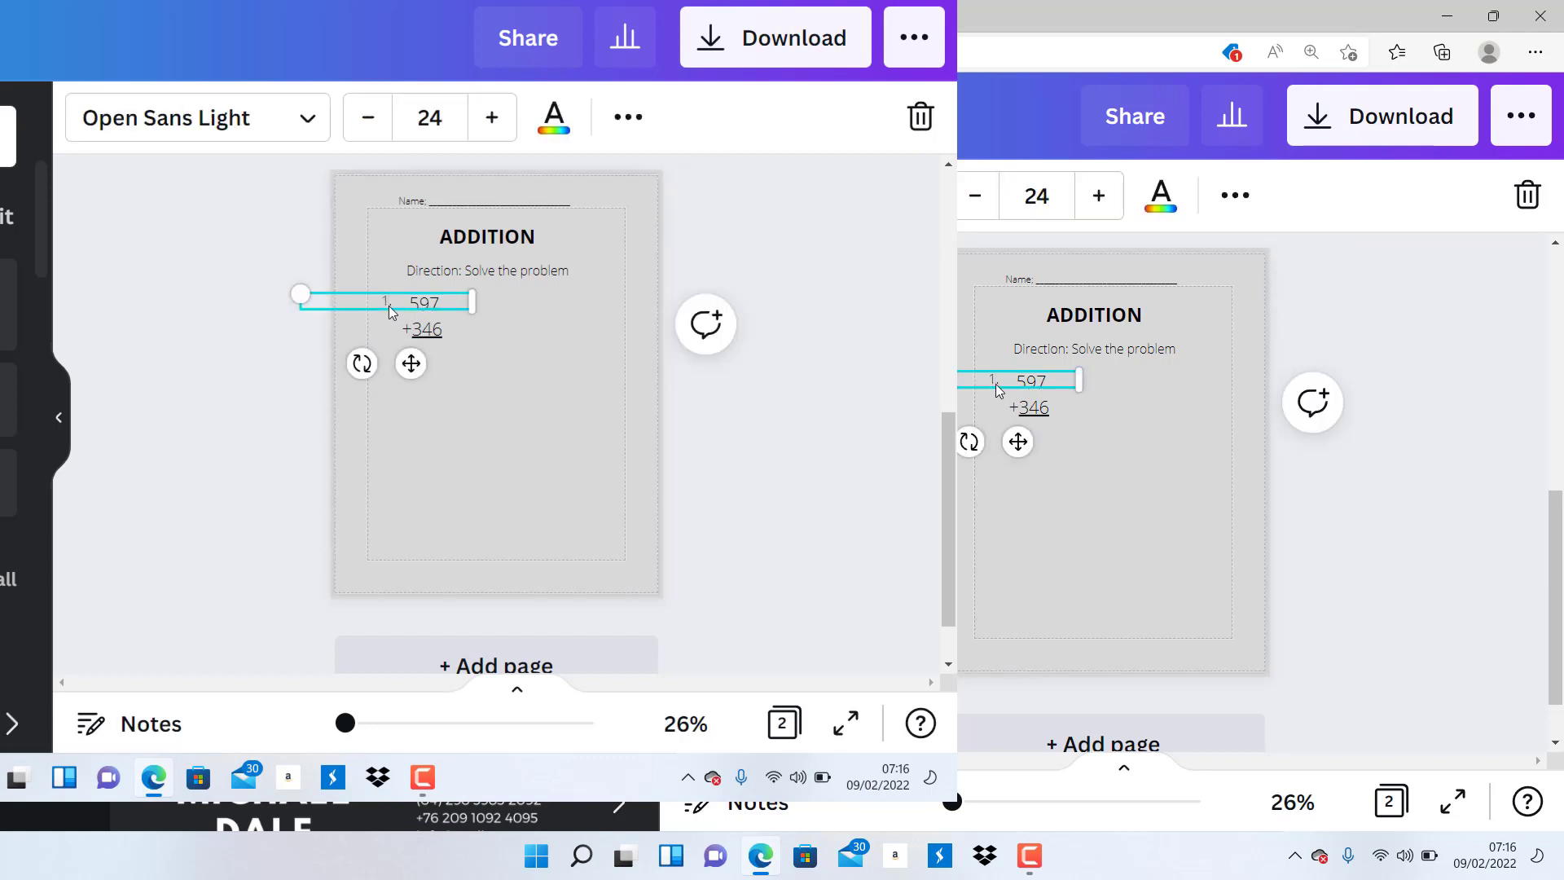
{"action": "left_click", "coordinate": [1103, 438]}
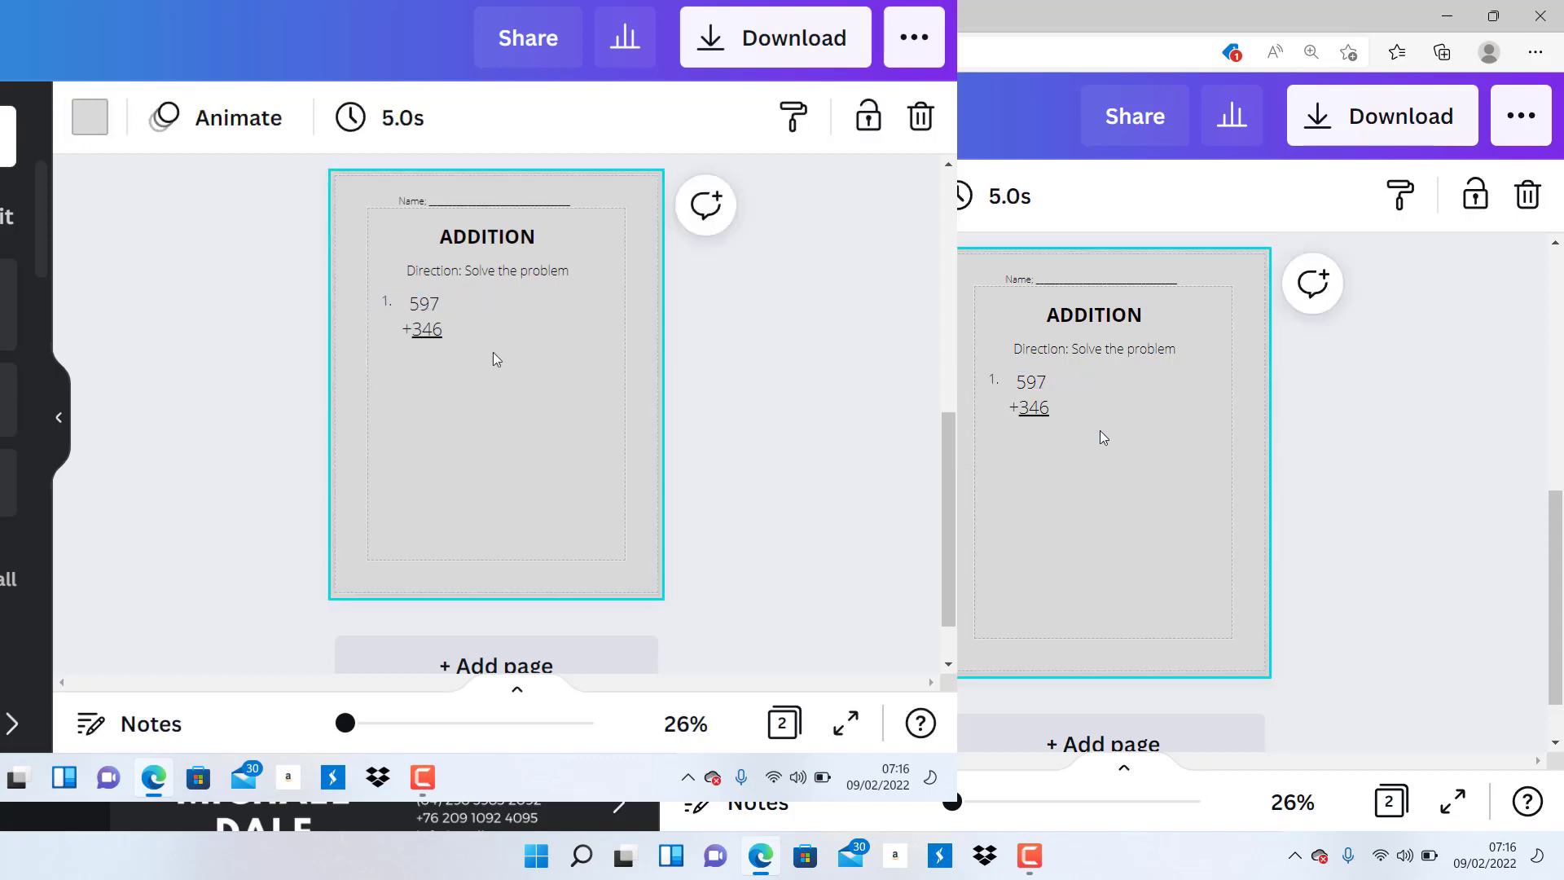
Duplicate the 597 + 346 problem three times and arrange the four problems in two rows of two
{"action": "left_click", "coordinate": [1038, 408]}
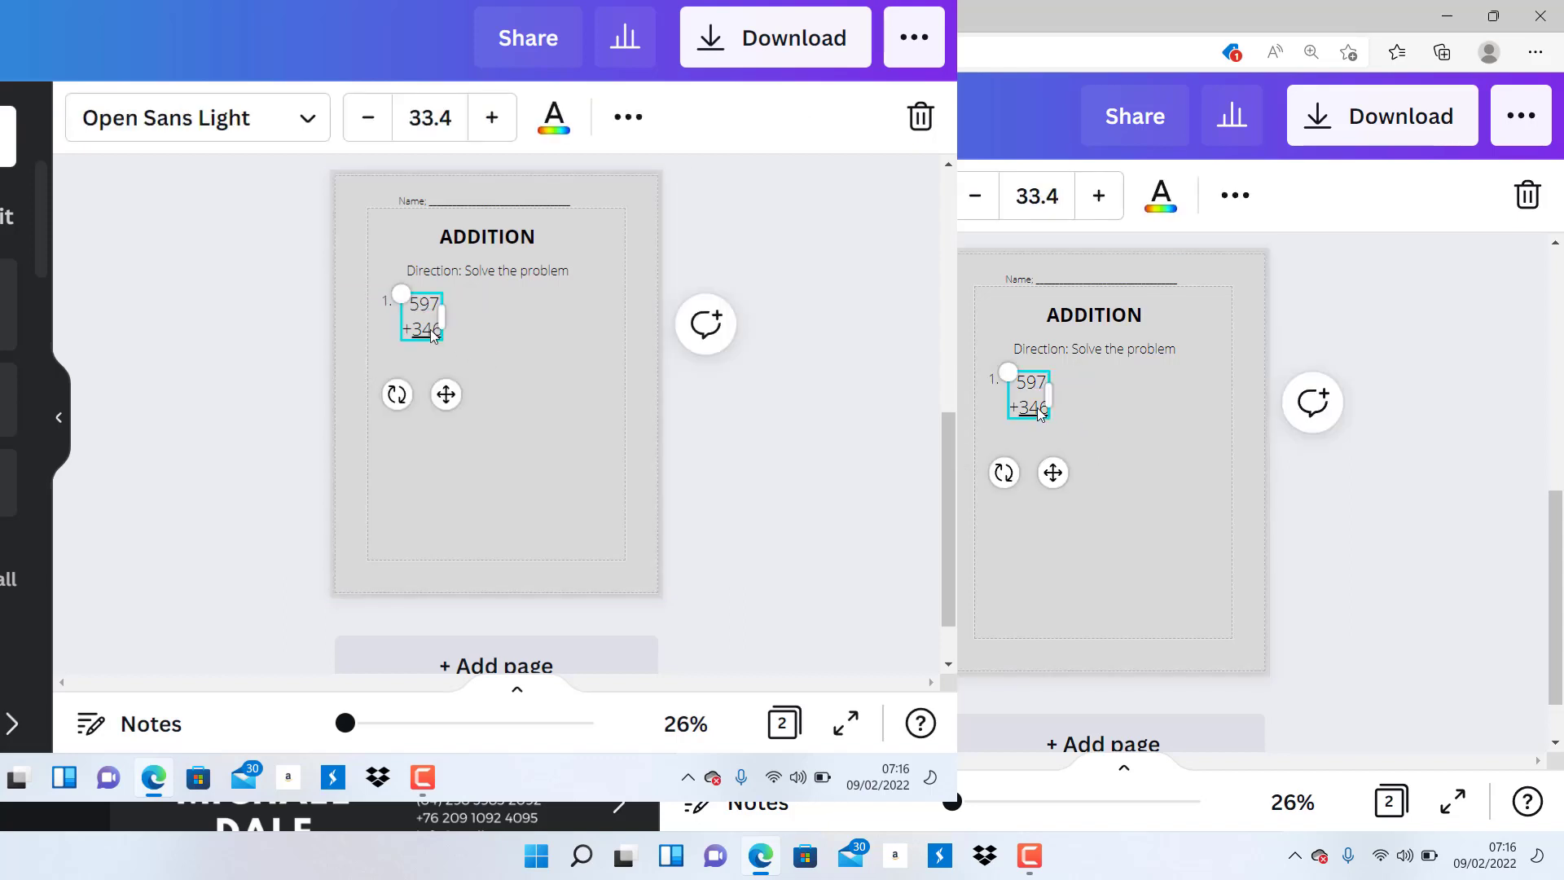
{"action": "left_click", "coordinate": [1236, 196]}
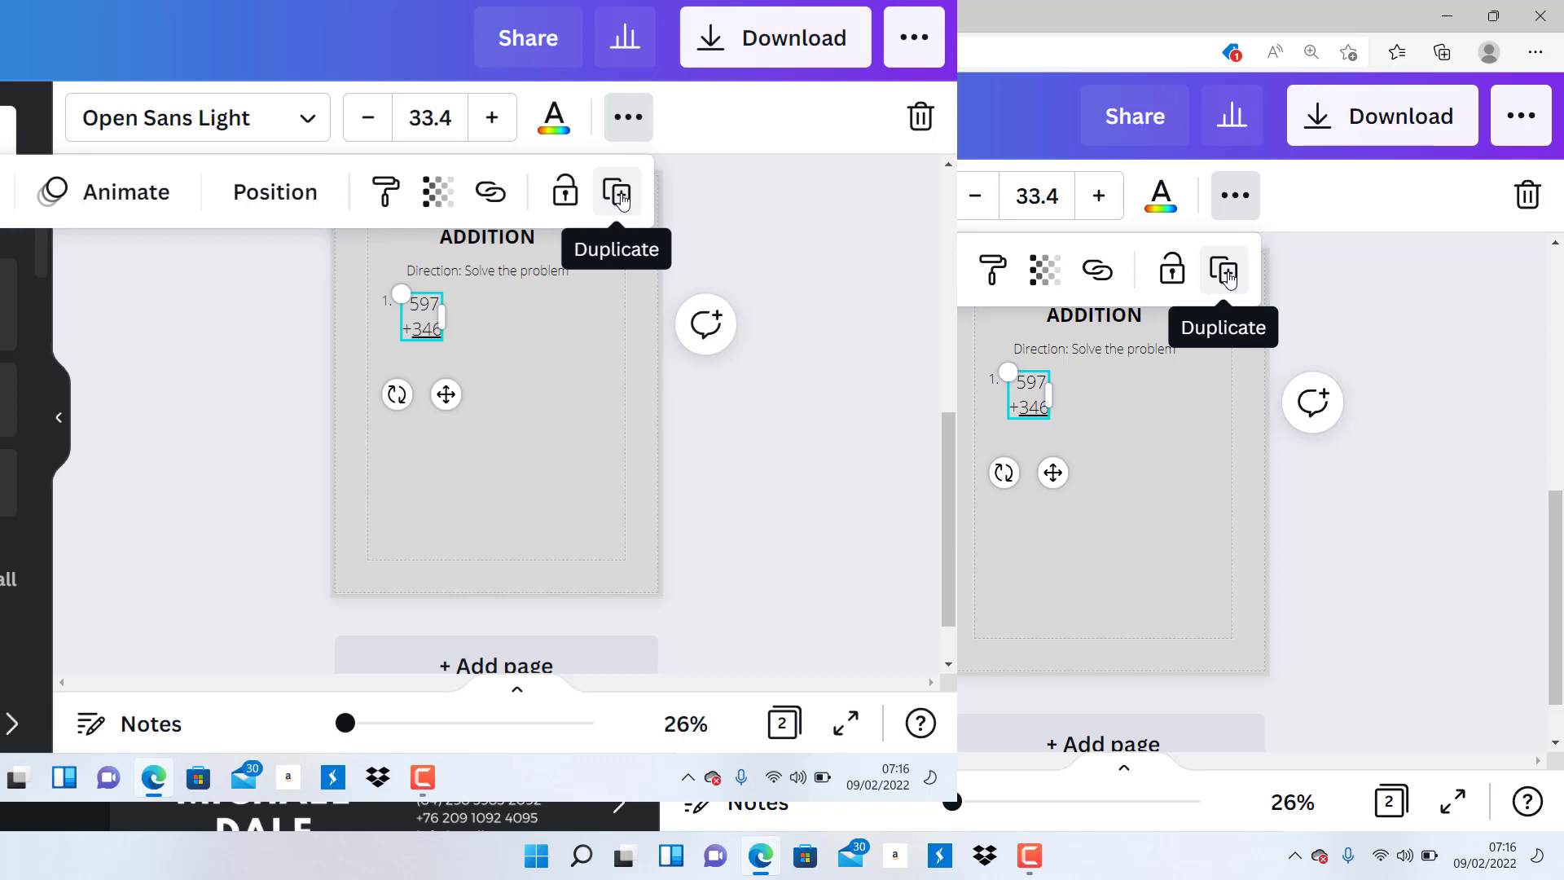
{"action": "left_click", "coordinate": [1228, 273]}
{"action": "left_click", "coordinate": [1228, 273]}
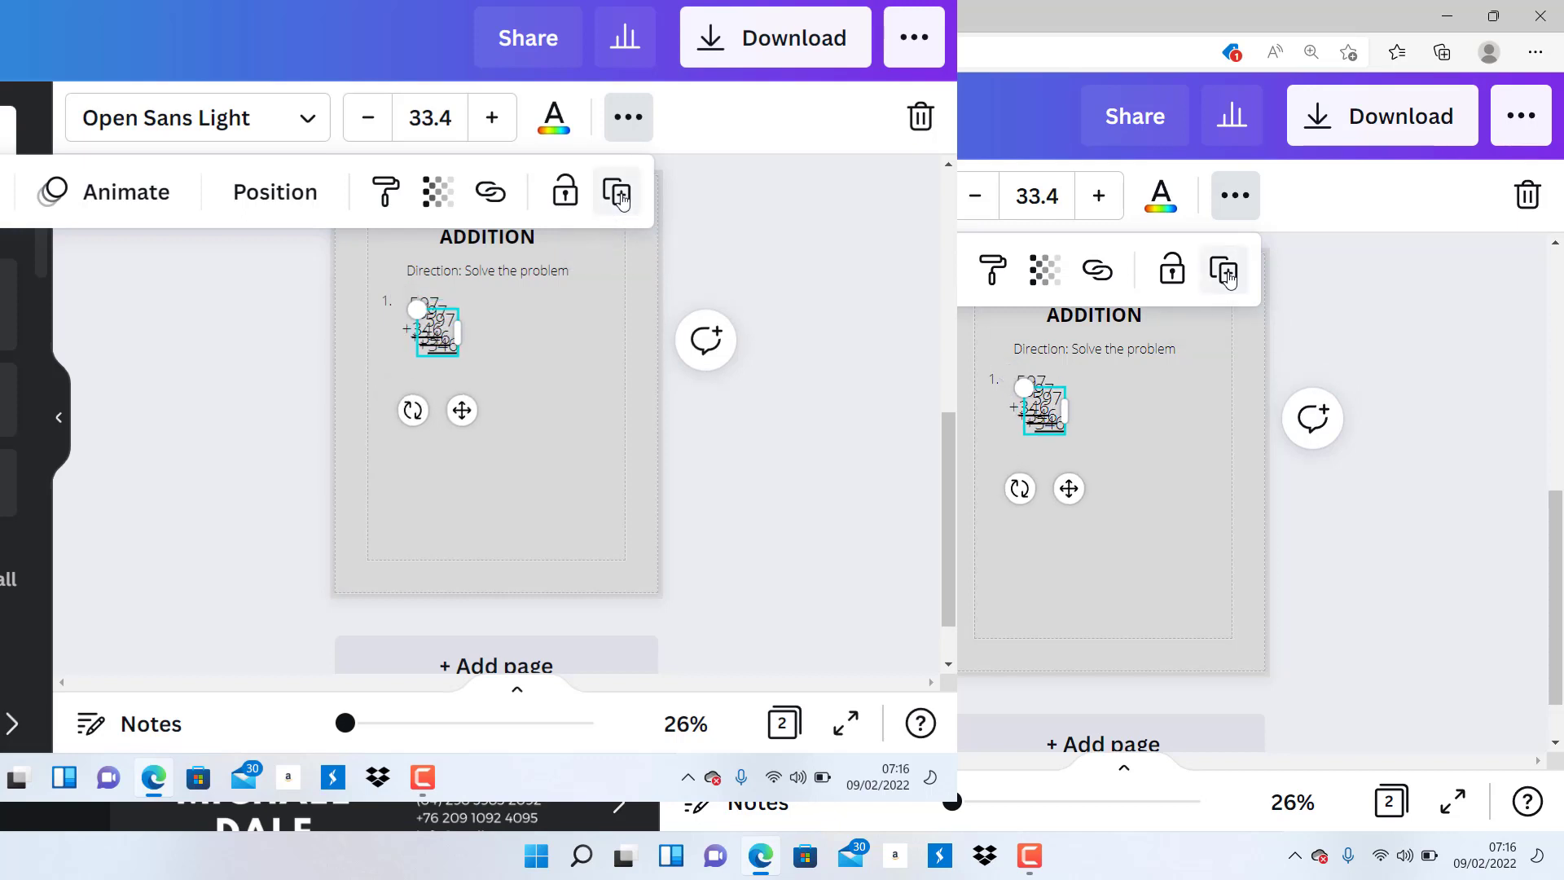
{"action": "left_click", "coordinate": [1228, 273]}
{"action": "left_click_drag", "start_coordinate": [446, 359], "coordinate": [574, 329]}
{"action": "left_click_drag", "start_coordinate": [440, 334], "coordinate": [412, 410]}
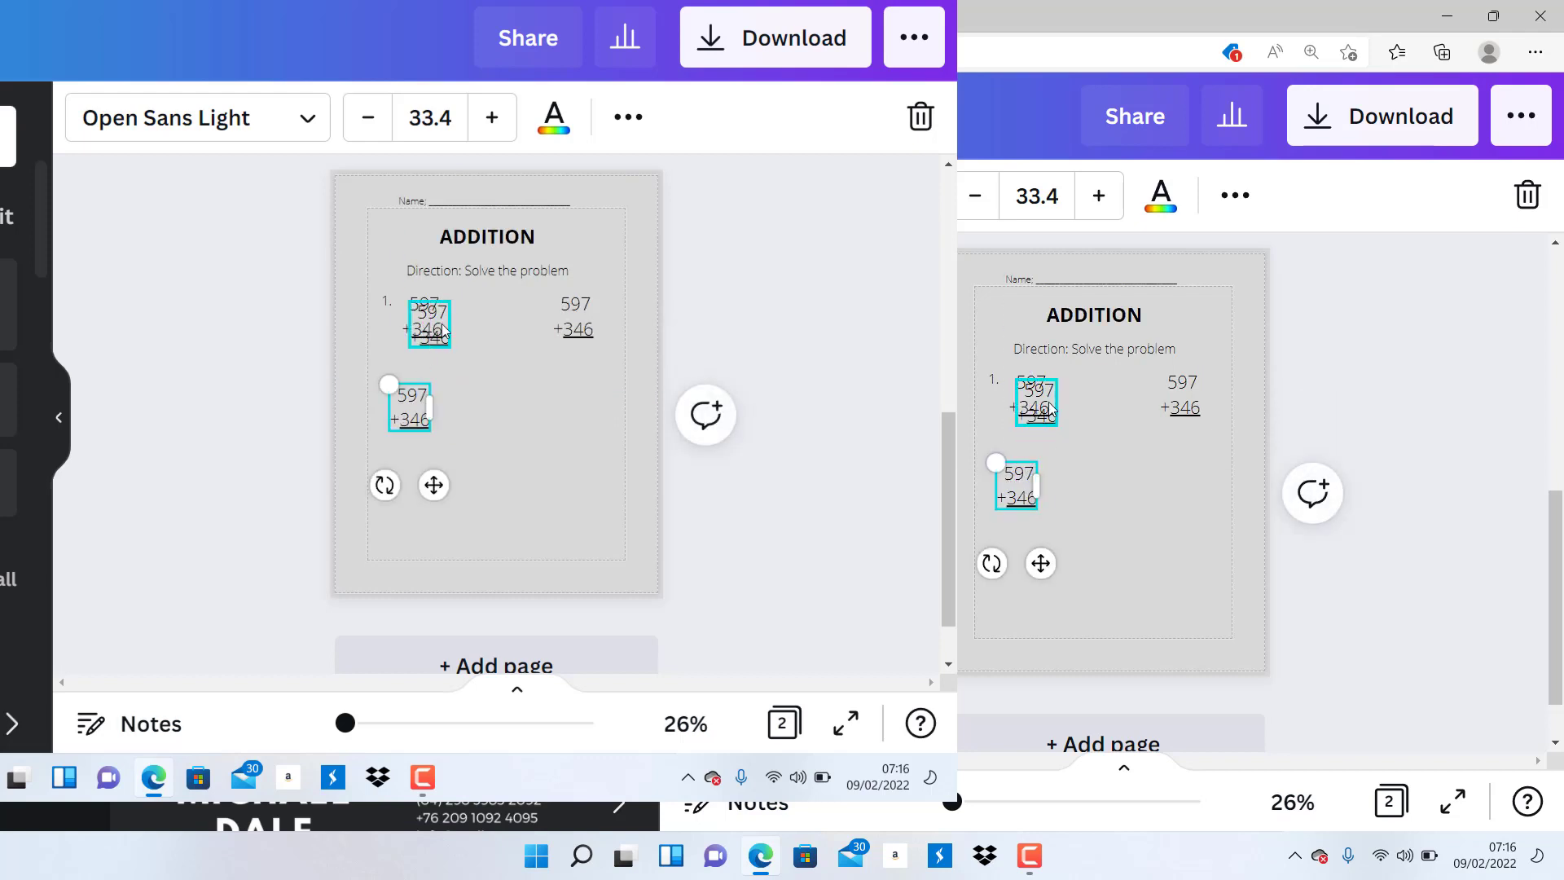
{"action": "left_click_drag", "start_coordinate": [442, 324], "coordinate": [584, 407]}
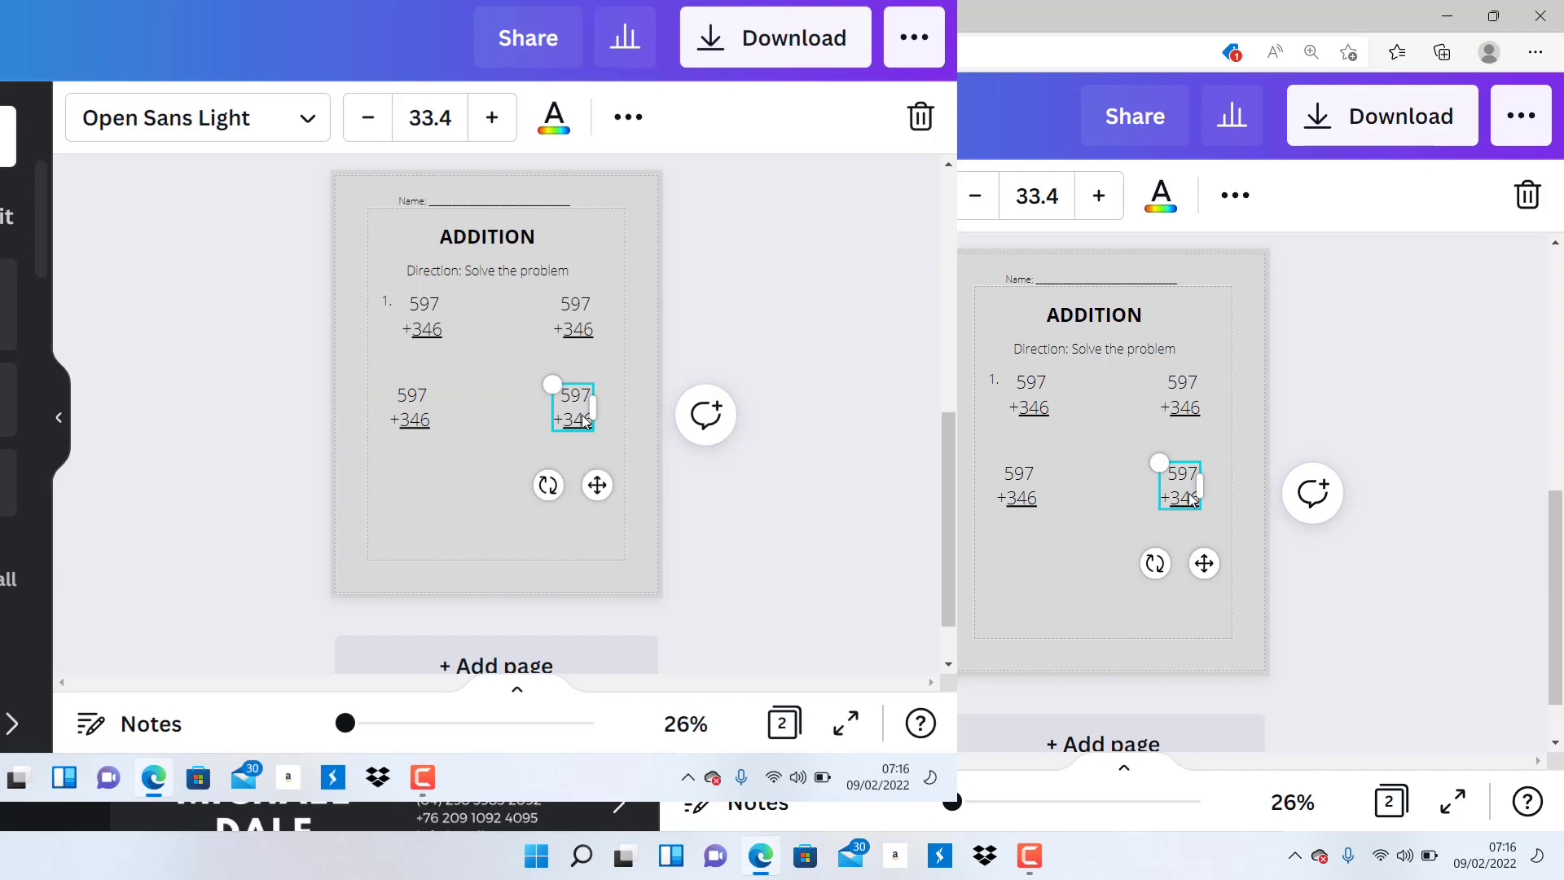
Duplicate the second-row right 597 + 346 problem twice and place the copies as a third row of two
{"action": "left_click", "coordinate": [1237, 196]}
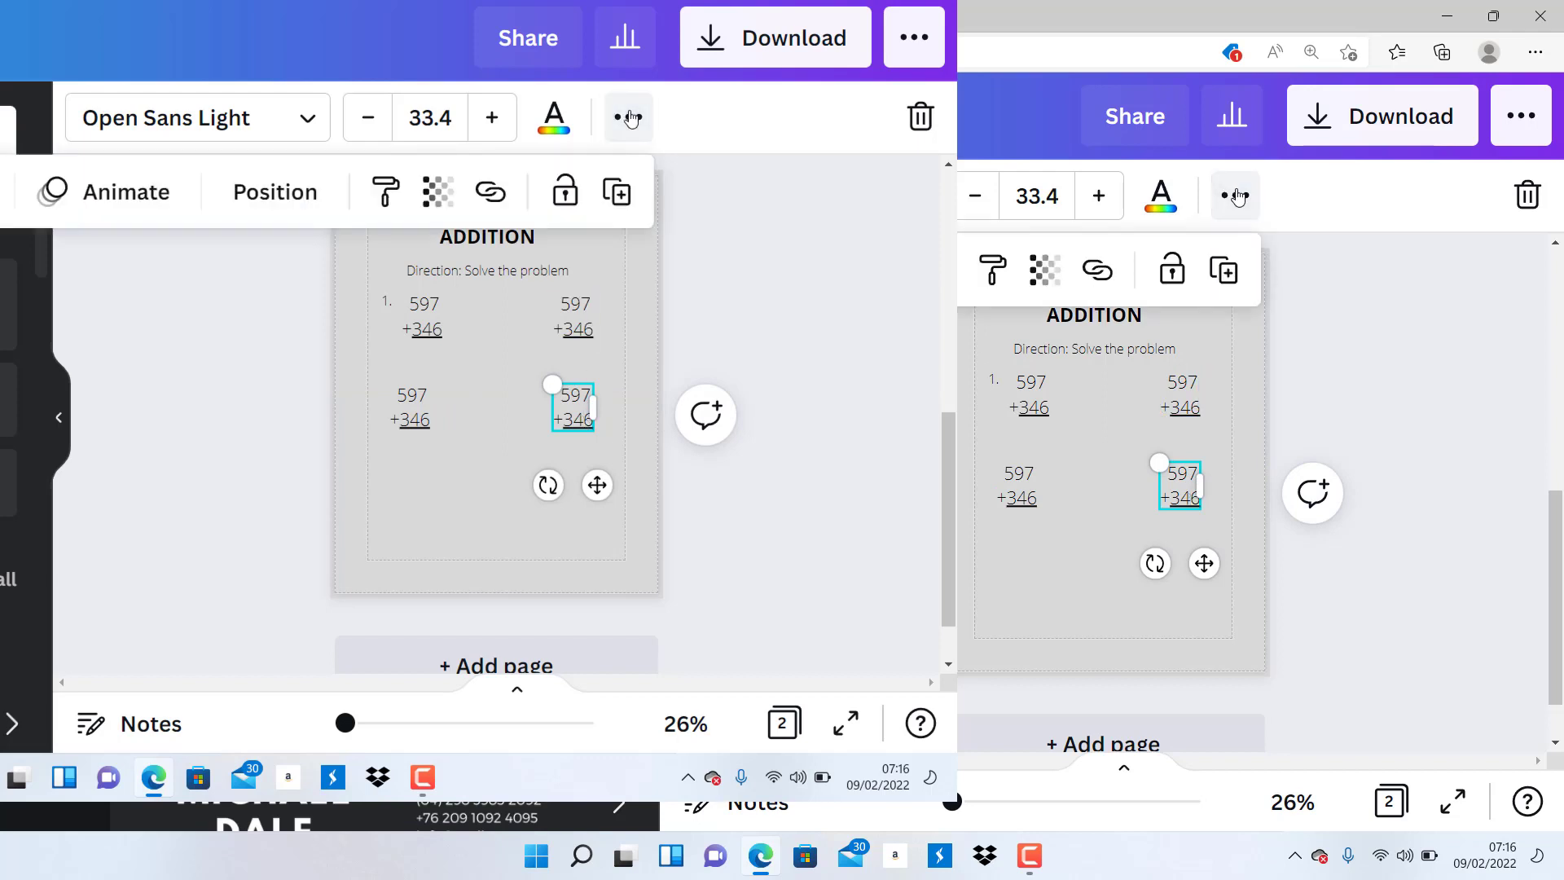
{"action": "left_click", "coordinate": [617, 192]}
{"action": "left_click", "coordinate": [616, 192]}
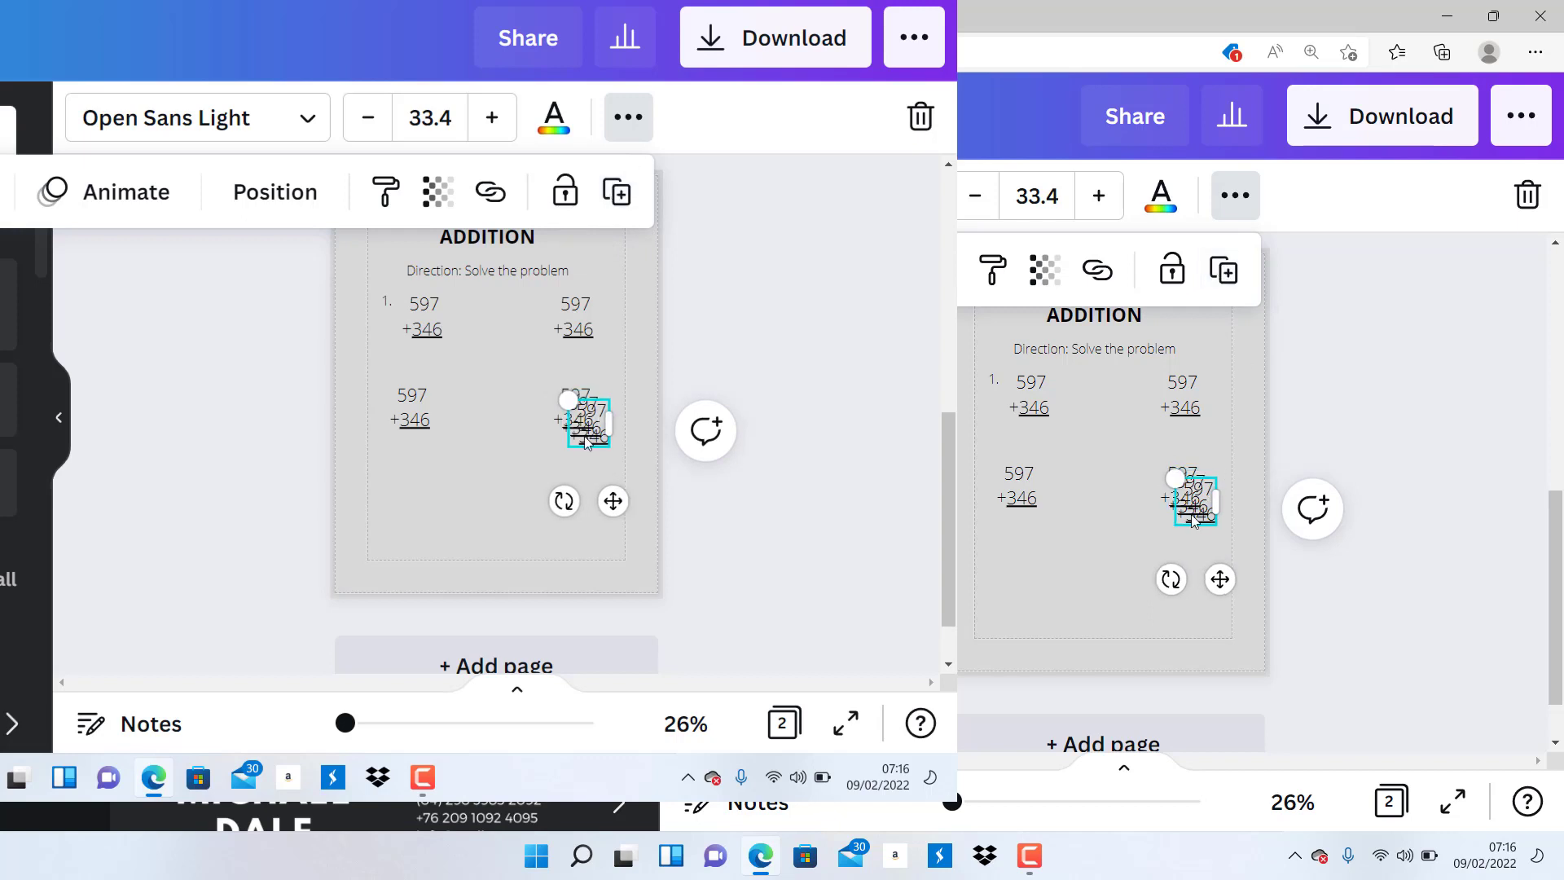
{"action": "left_click_drag", "start_coordinate": [585, 440], "coordinate": [405, 511]}
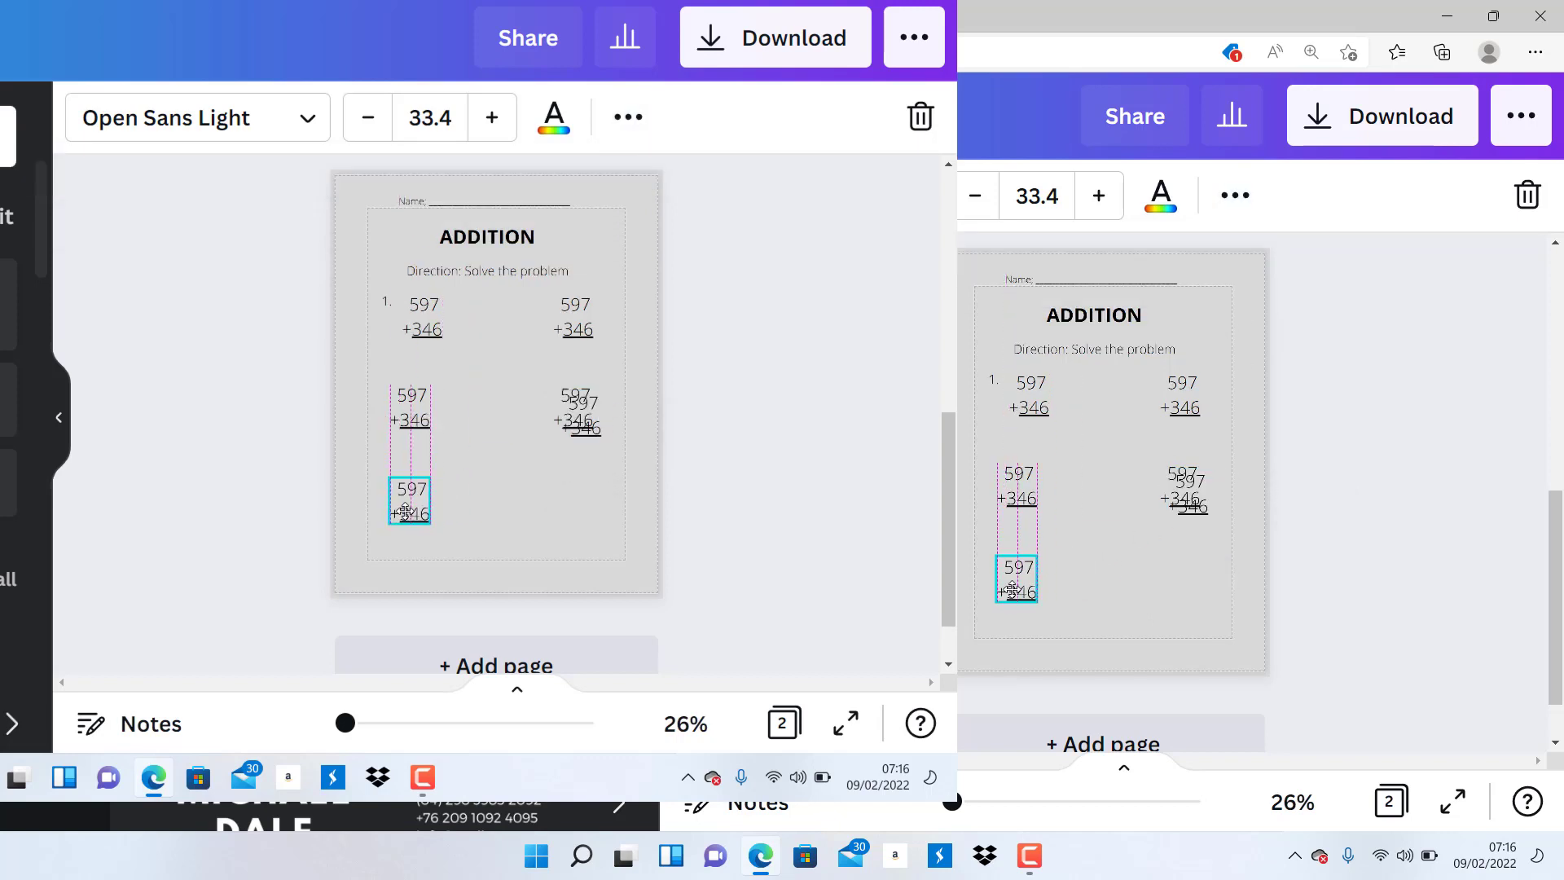
{"action": "left_click", "coordinate": [587, 420]}
{"action": "left_click_drag", "start_coordinate": [580, 440], "coordinate": [585, 512]}
Check the right column's alignment and shift the two lower left-column problems slightly right, under the first problem
{"action": "left_click", "coordinate": [573, 395]}
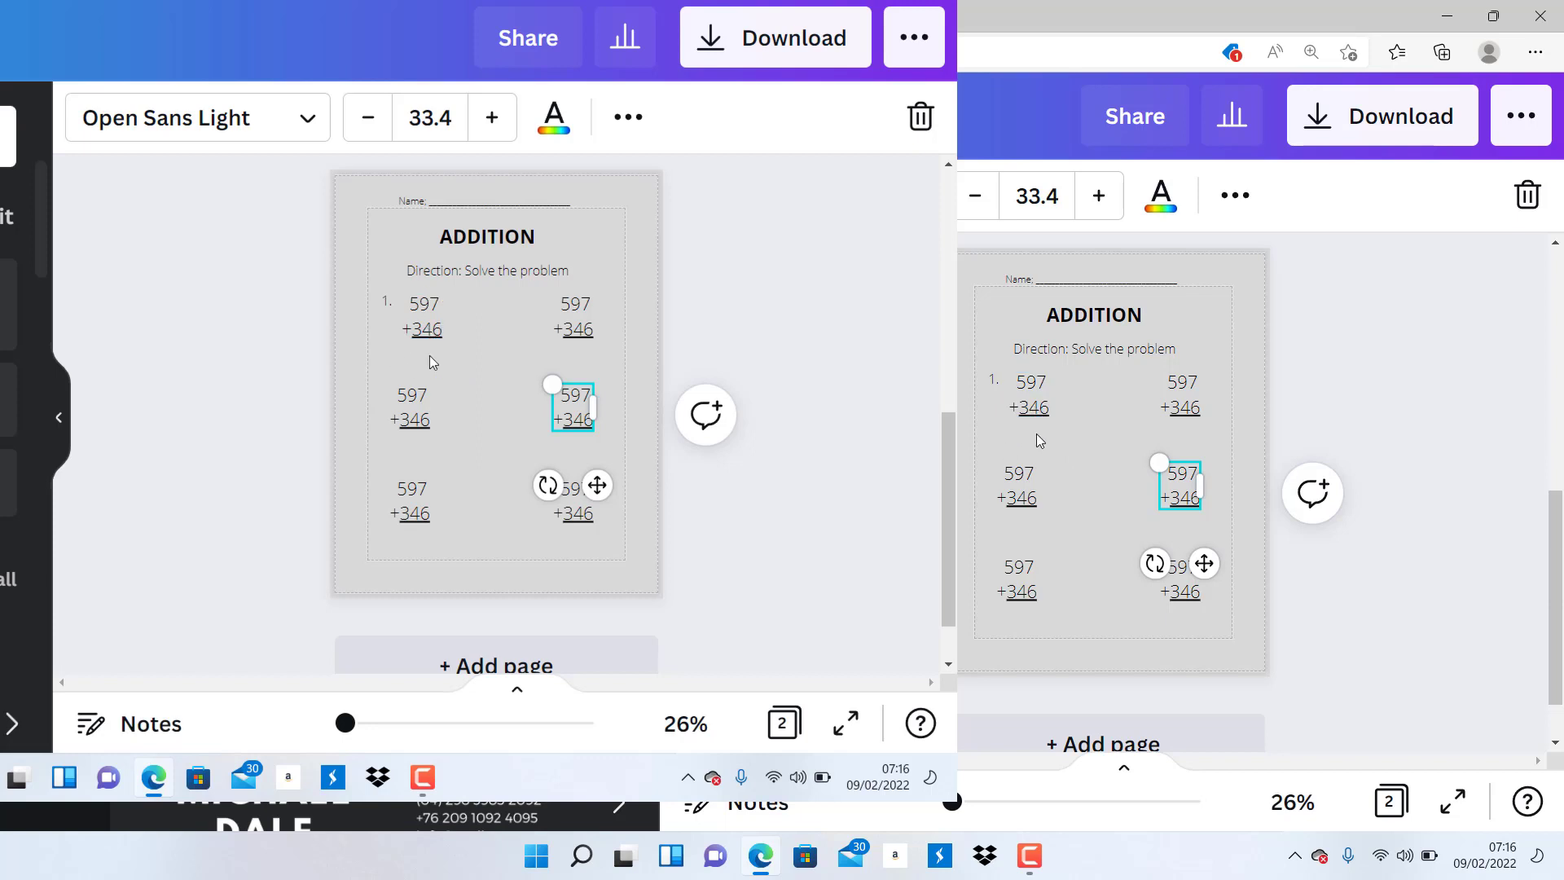
{"action": "left_click", "coordinate": [577, 413]}
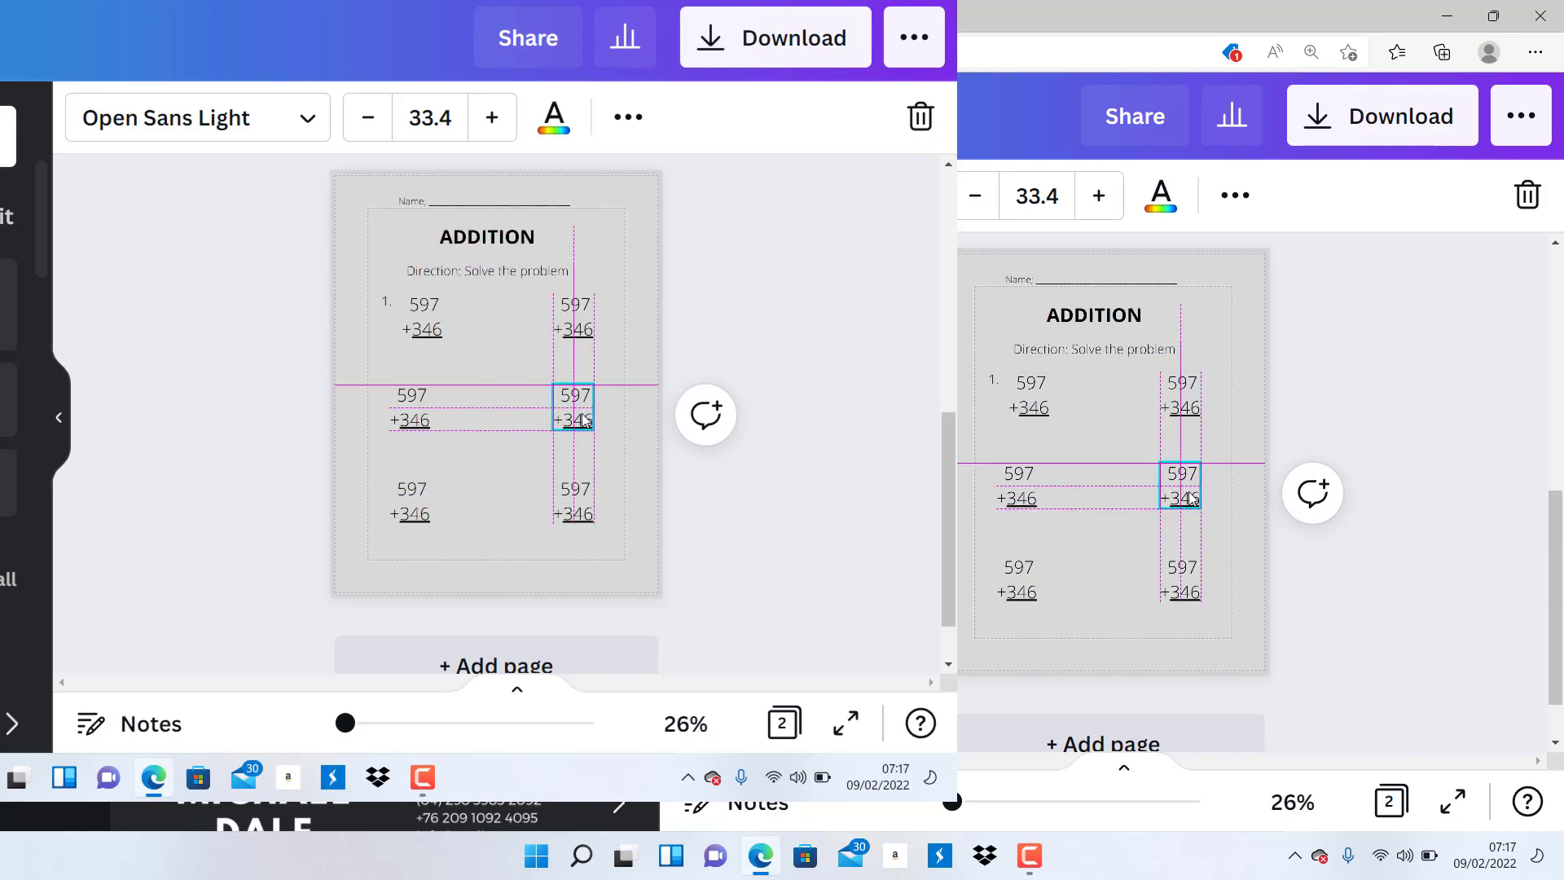
{"action": "left_click", "coordinate": [564, 510]}
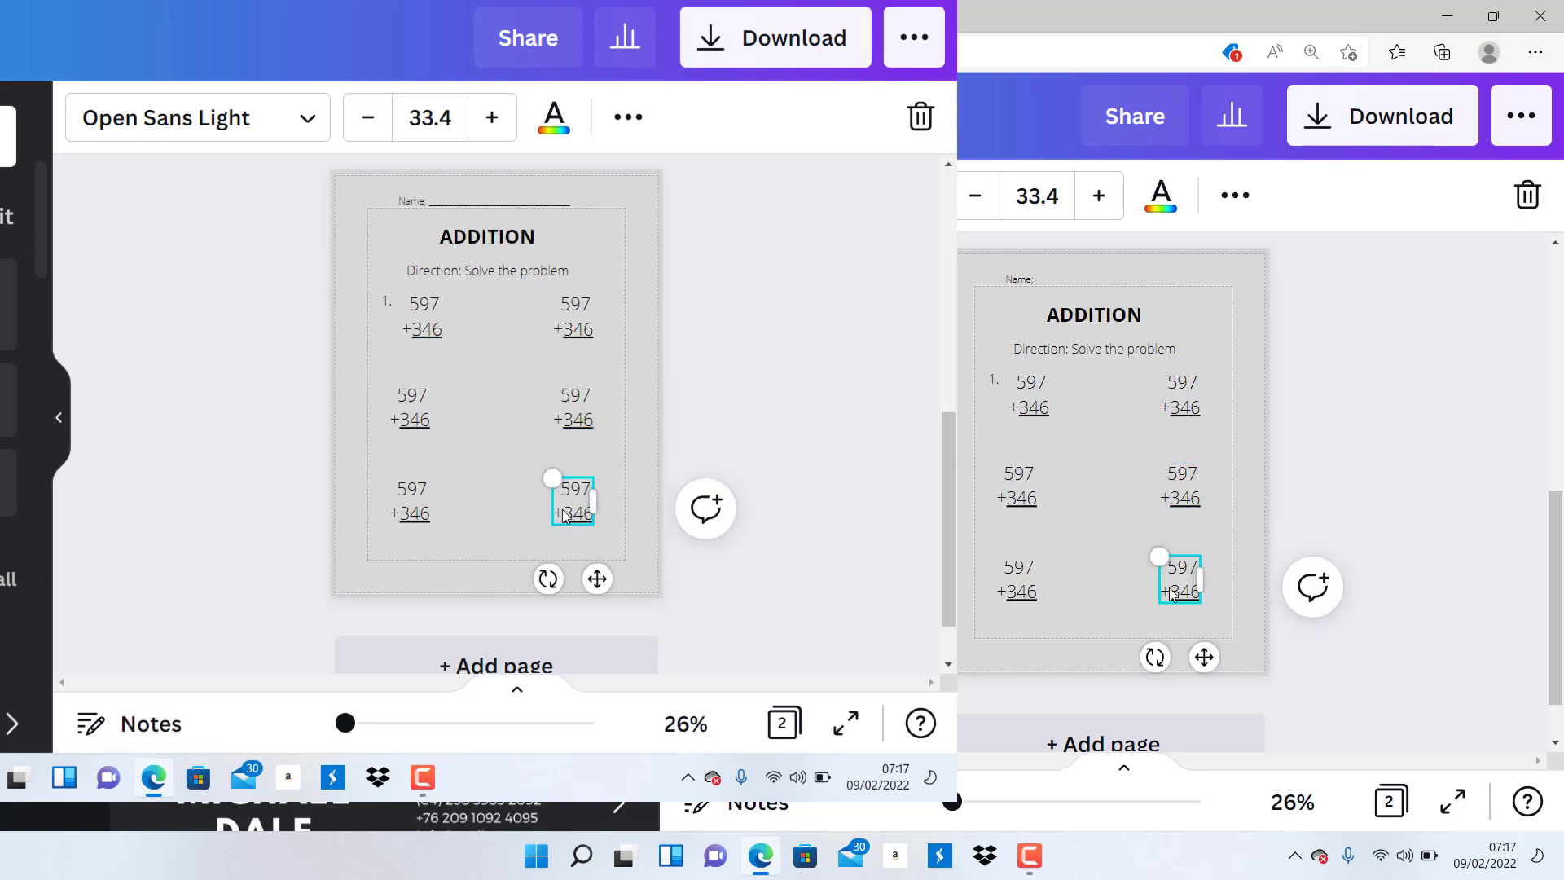
{"action": "left_click", "coordinate": [566, 311]}
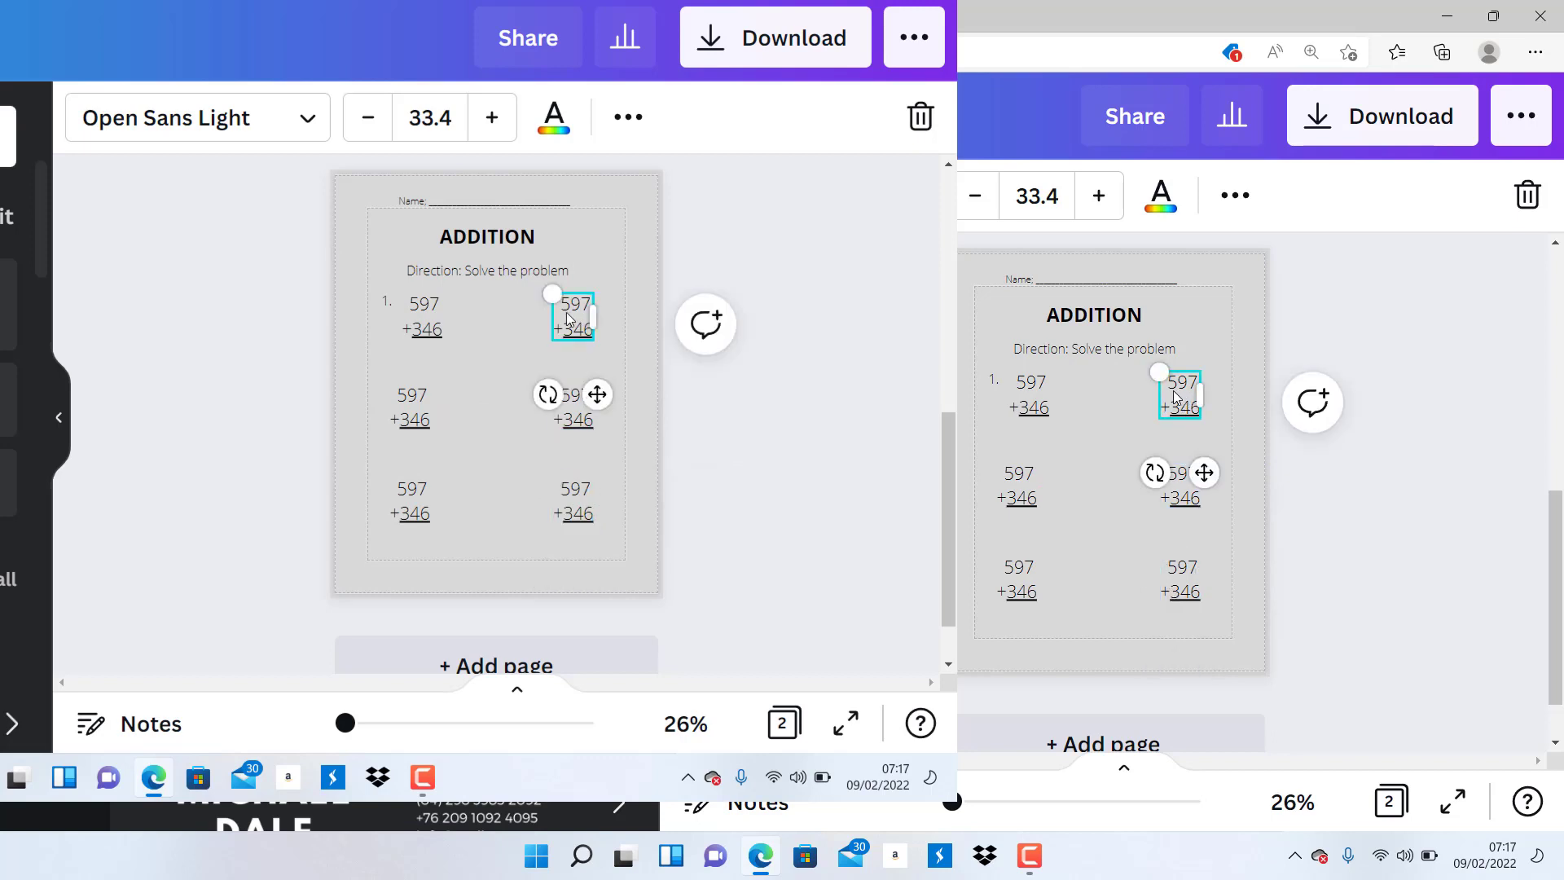
{"action": "left_click", "coordinate": [407, 512]}
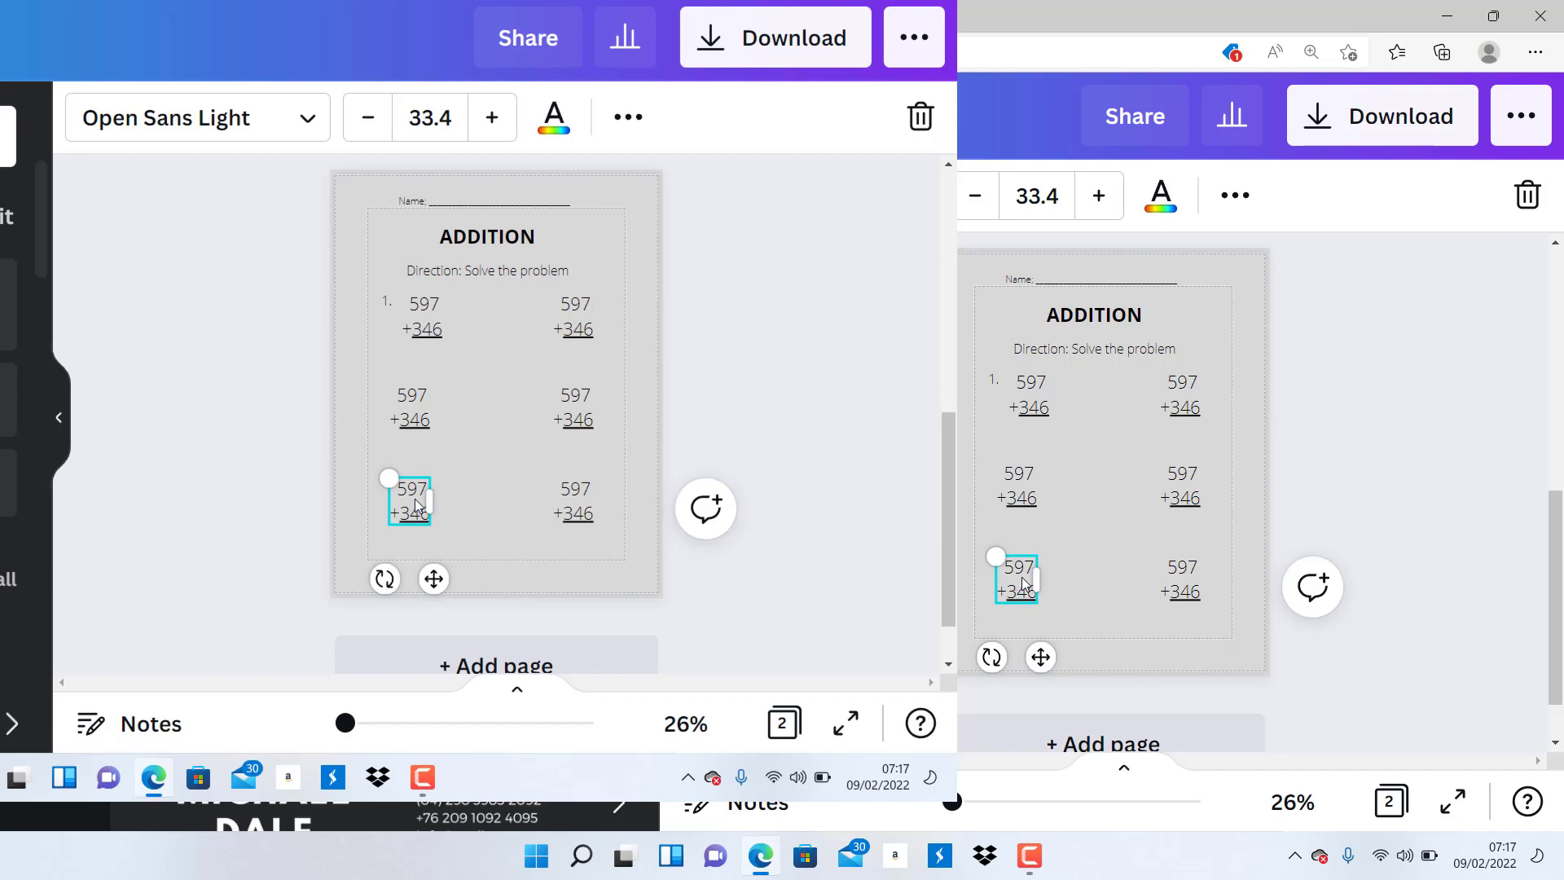
{"action": "left_click_drag", "start_coordinate": [412, 499], "coordinate": [415, 499]}
{"action": "left_click", "coordinate": [414, 419]}
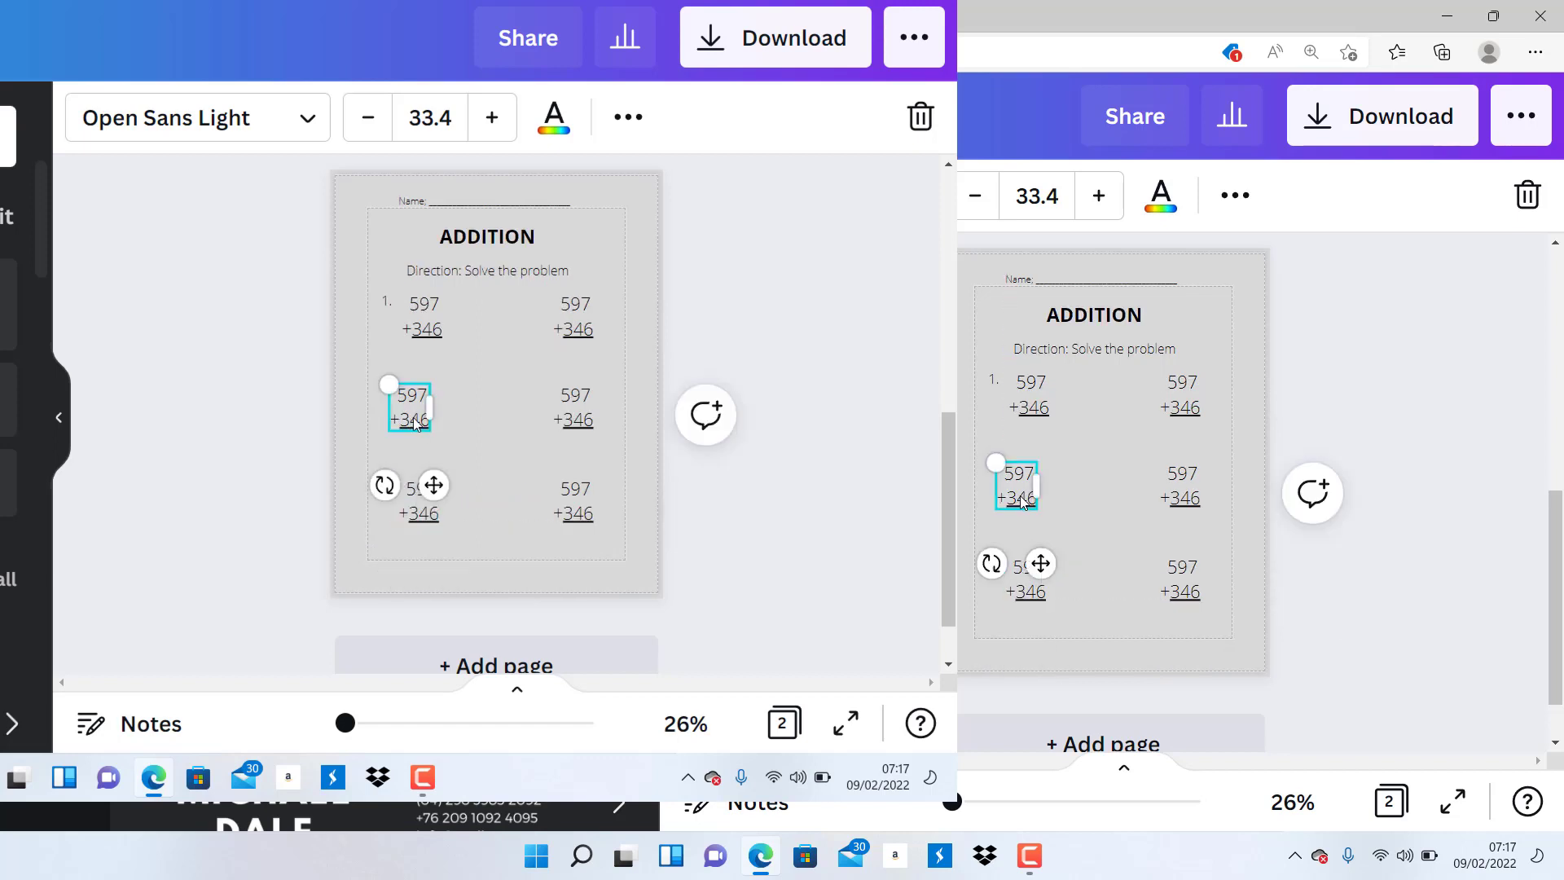
{"action": "left_click_drag", "start_coordinate": [417, 423], "coordinate": [426, 425]}
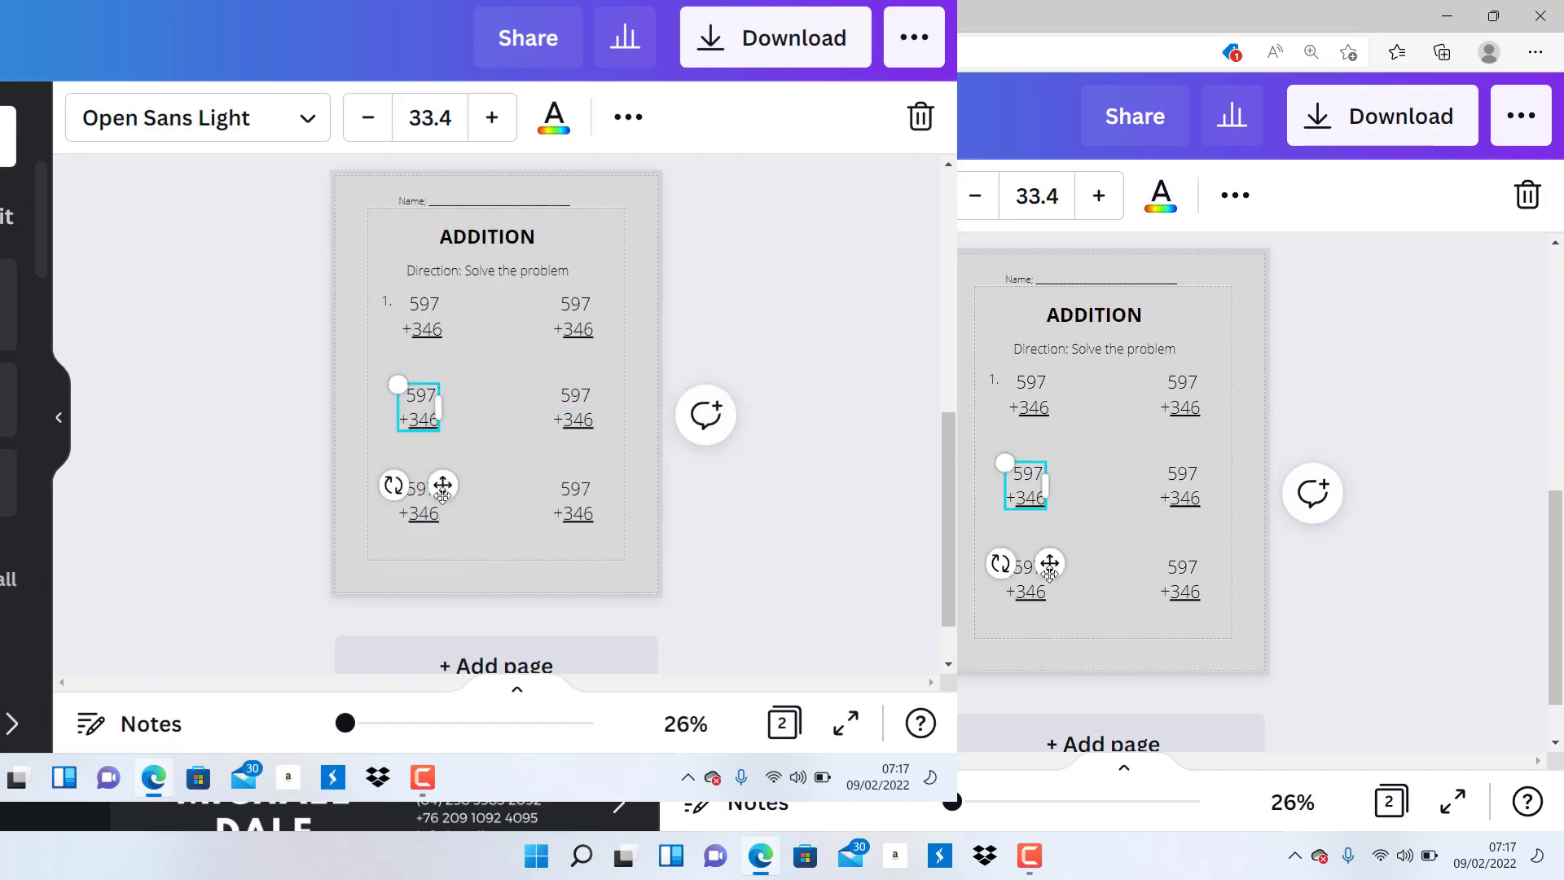
{"action": "left_click", "coordinate": [1189, 501]}
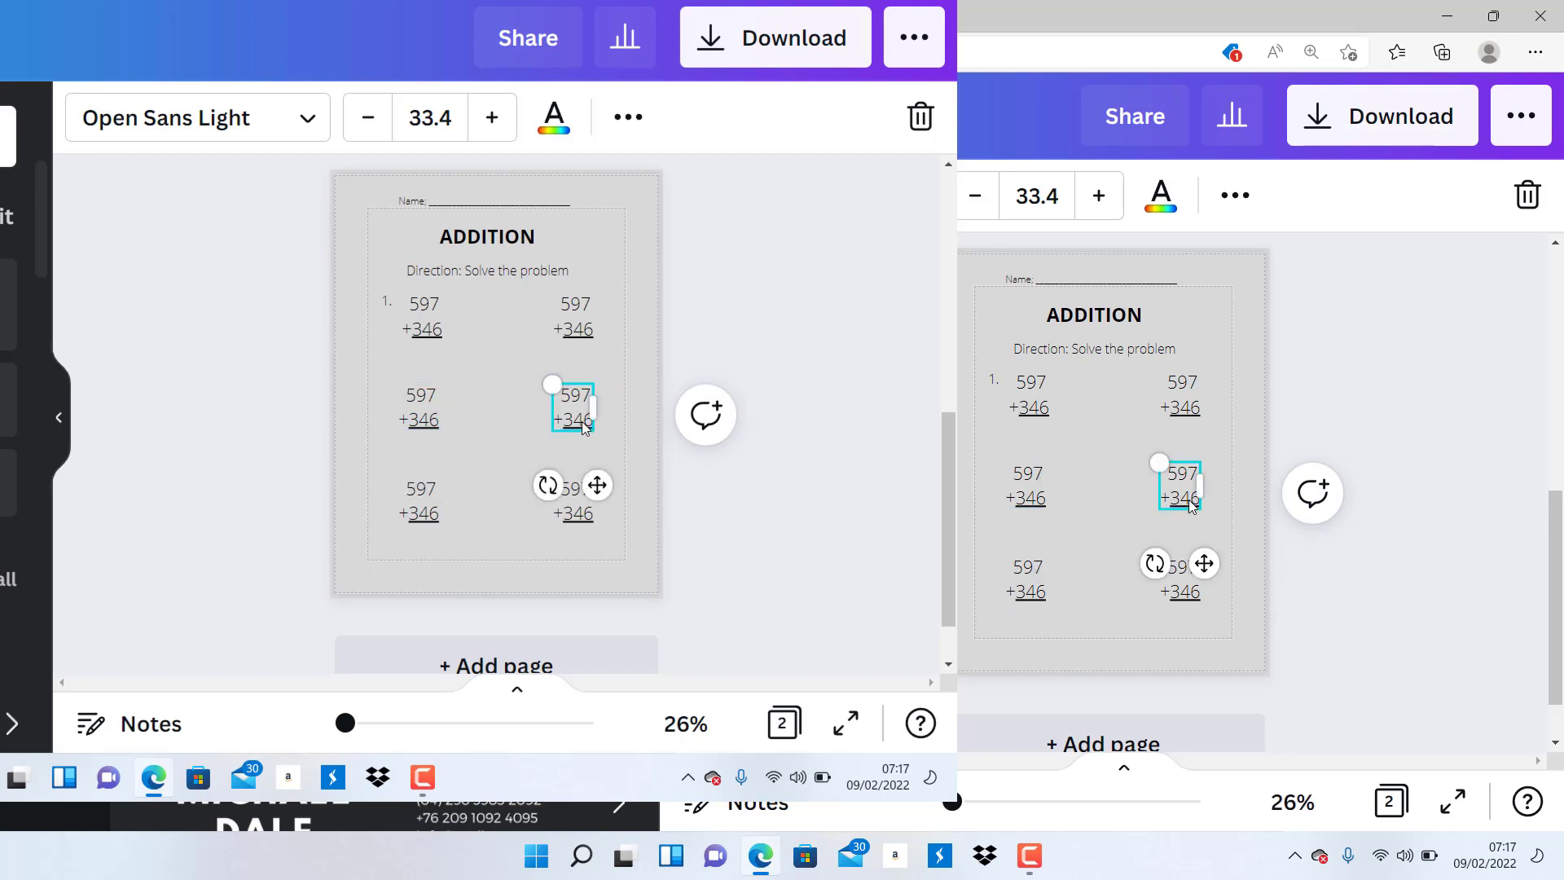
{"action": "left_click", "coordinate": [1182, 595]}
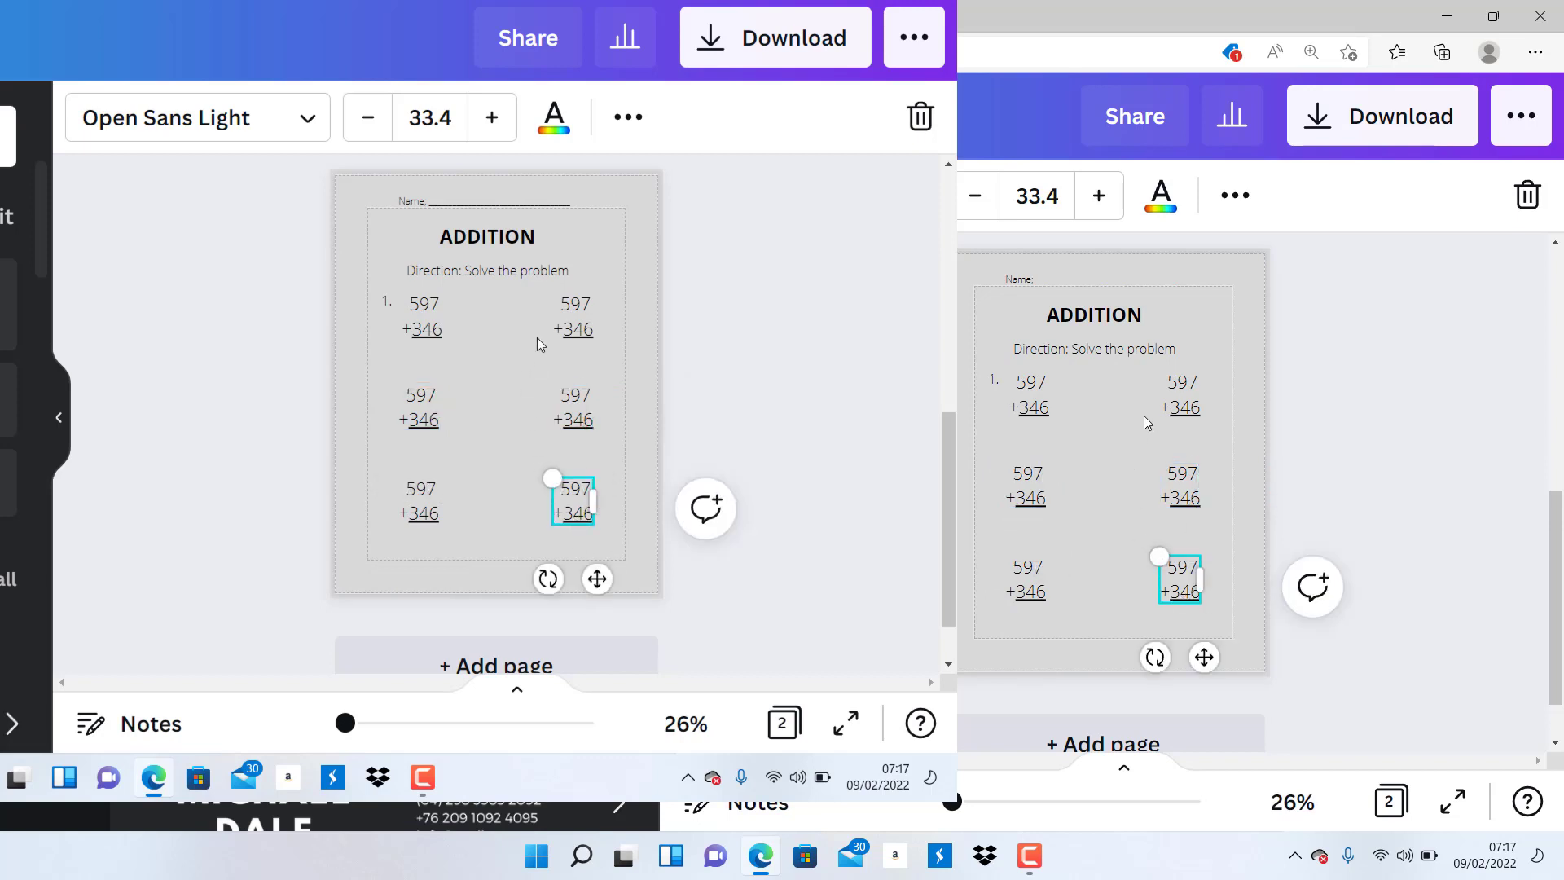
{"action": "left_click", "coordinate": [1245, 198]}
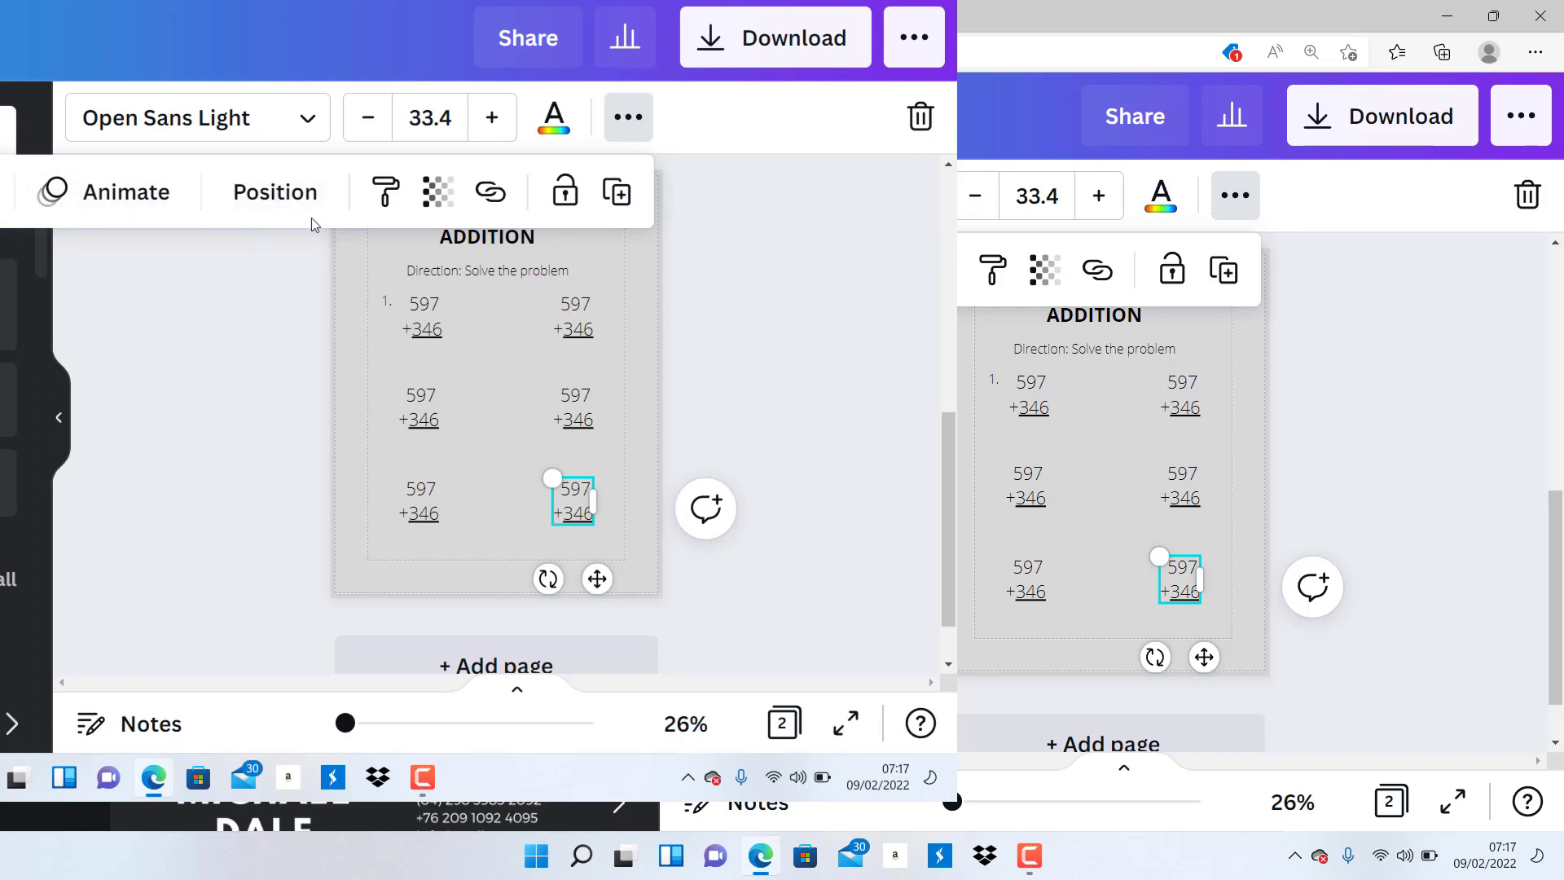
{"action": "left_click", "coordinate": [626, 122]}
{"action": "left_click", "coordinate": [625, 128]}
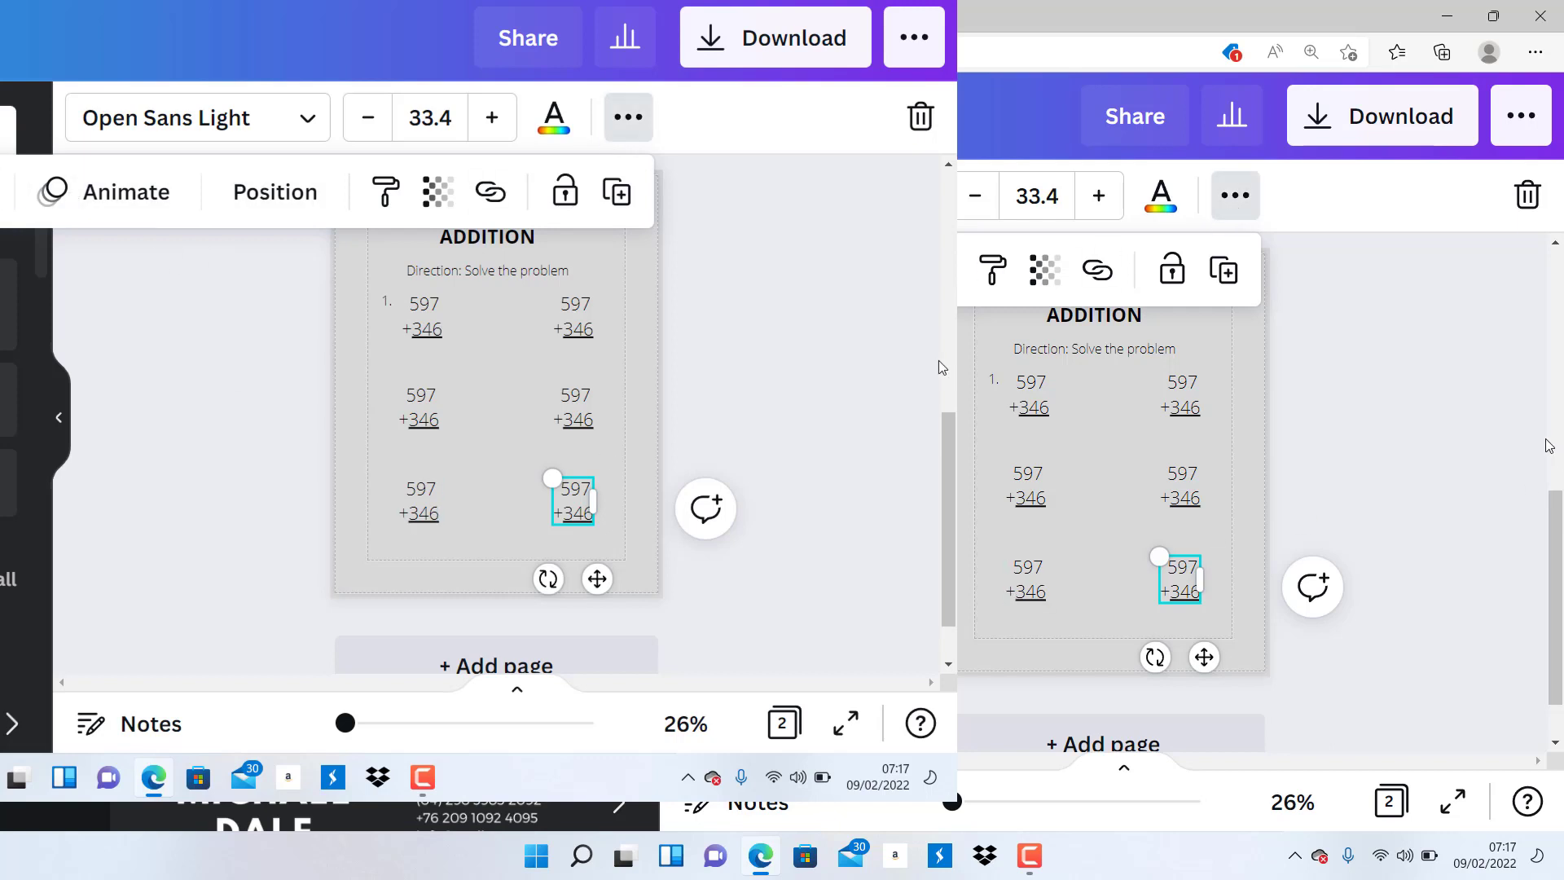
{"action": "key", "text": "Escape"}
Group the direction line, the number 1 and all six problems, and move the group slightly right and down
{"action": "left_click_drag", "start_coordinate": [306, 272], "coordinate": [756, 536]}
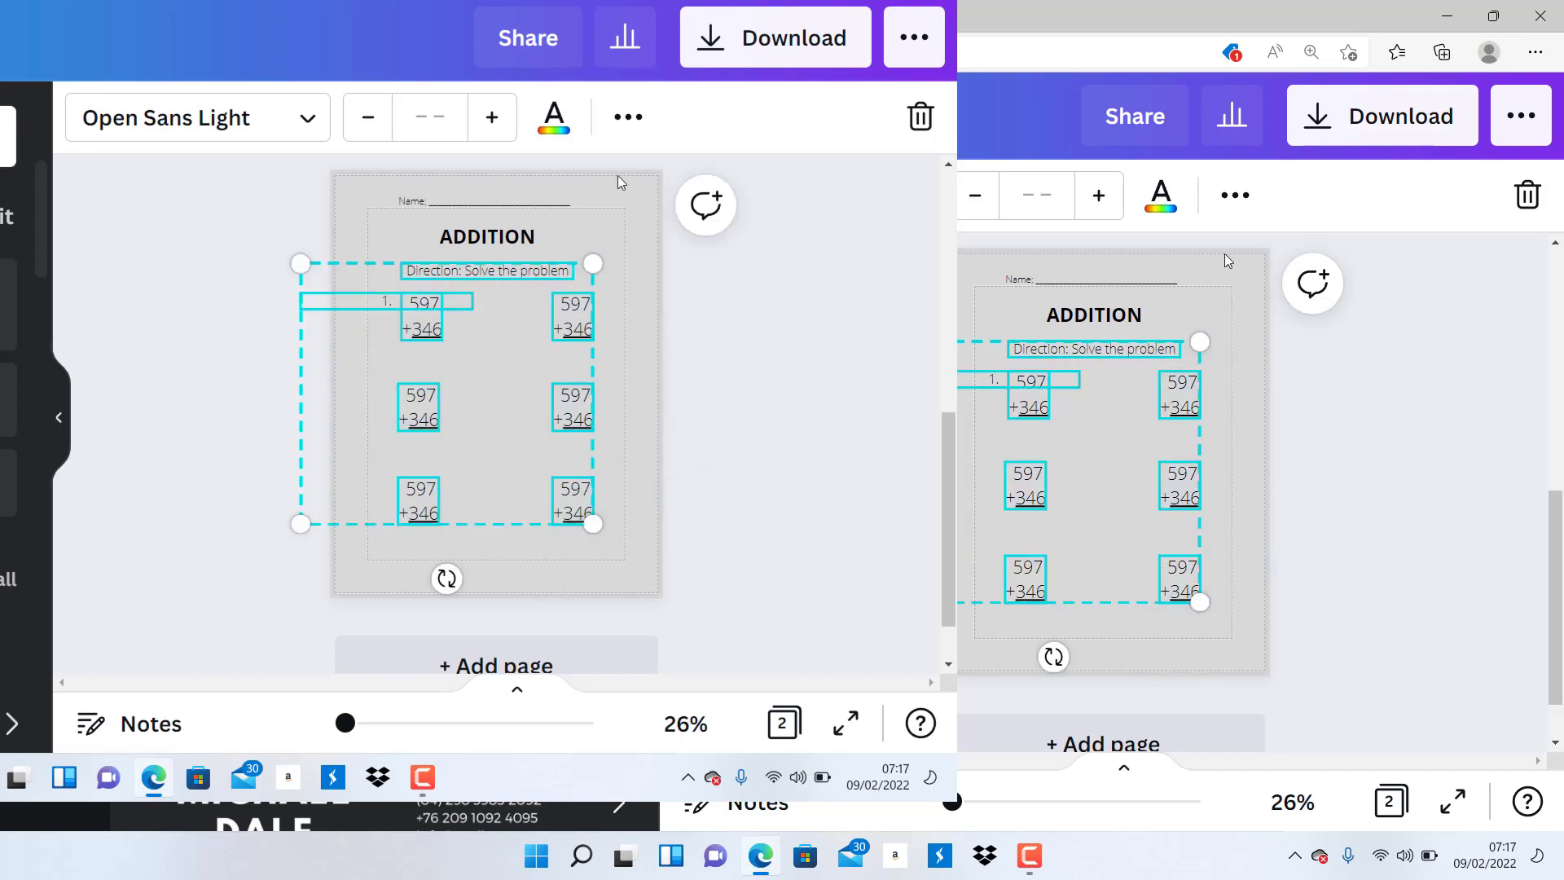
{"action": "left_click", "coordinate": [622, 122]}
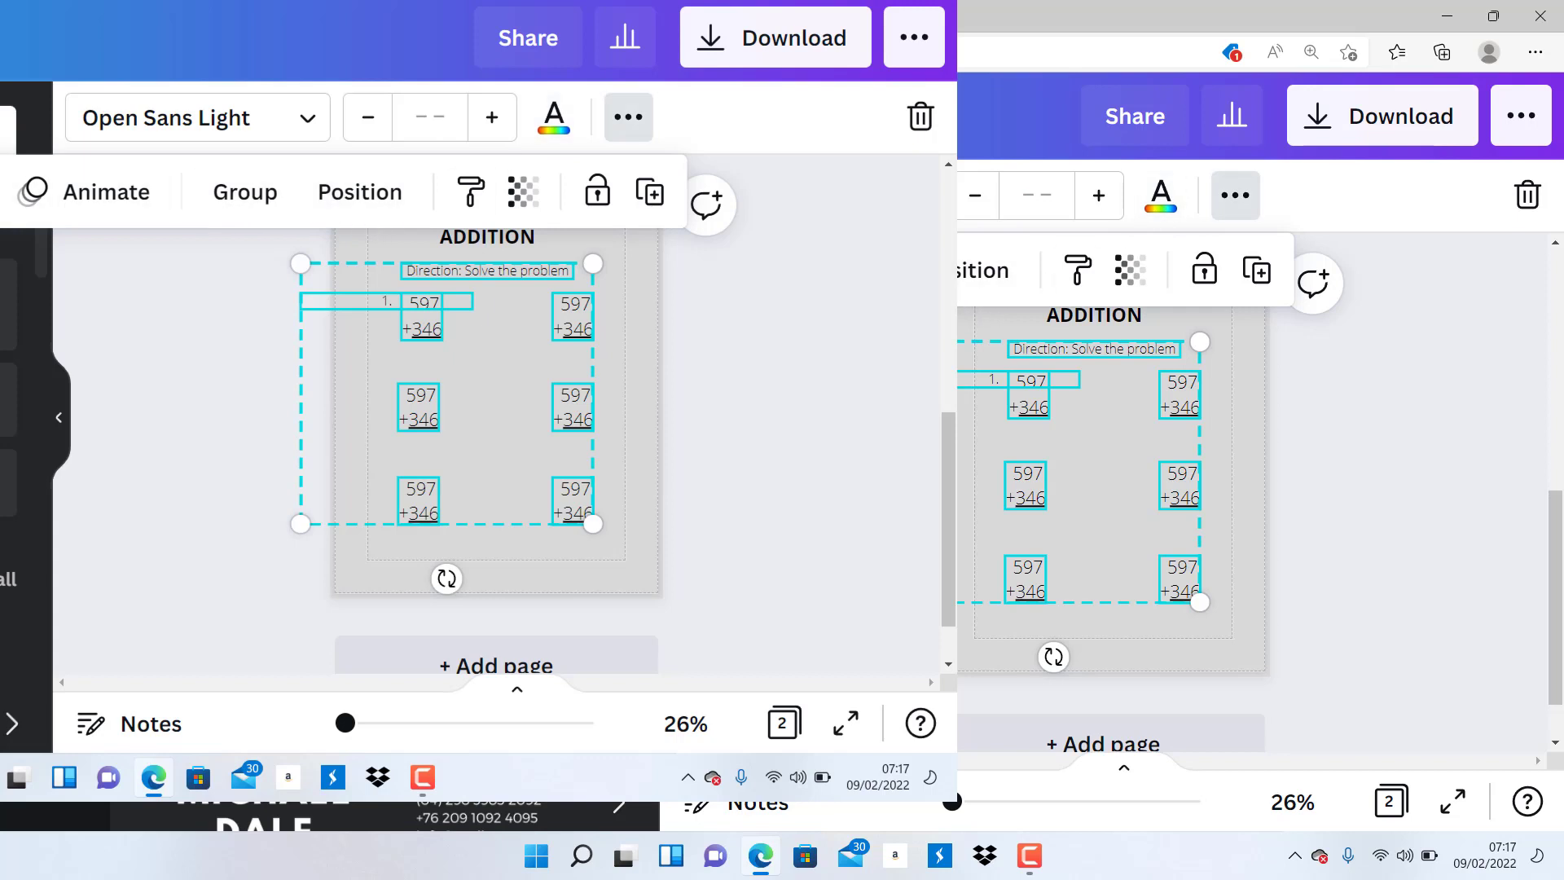
{"action": "left_click", "coordinate": [790, 315]}
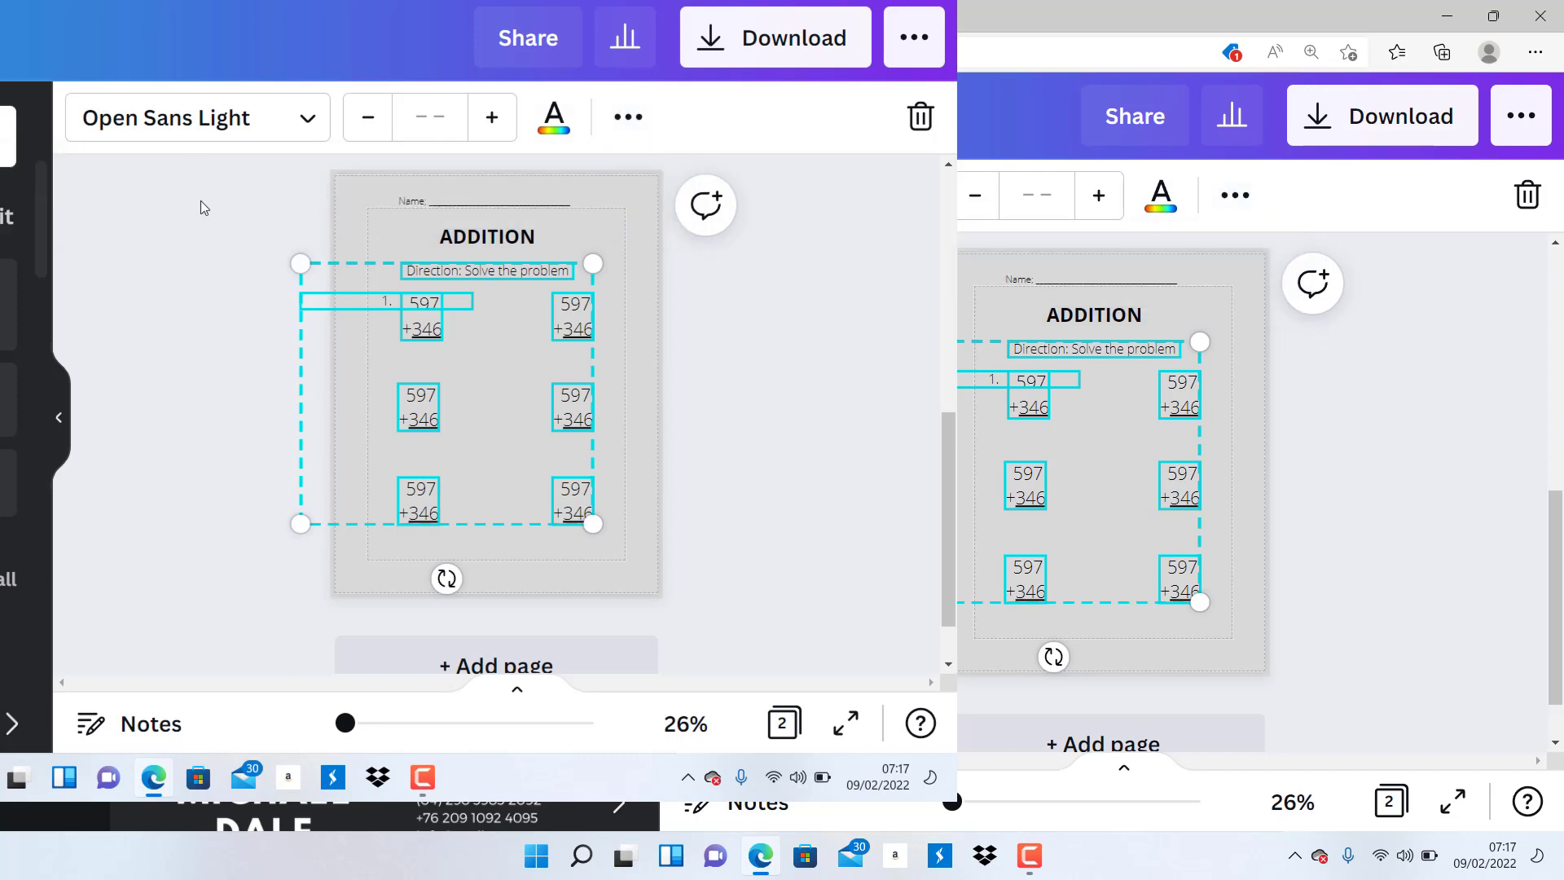
{"action": "left_click", "coordinate": [628, 116]}
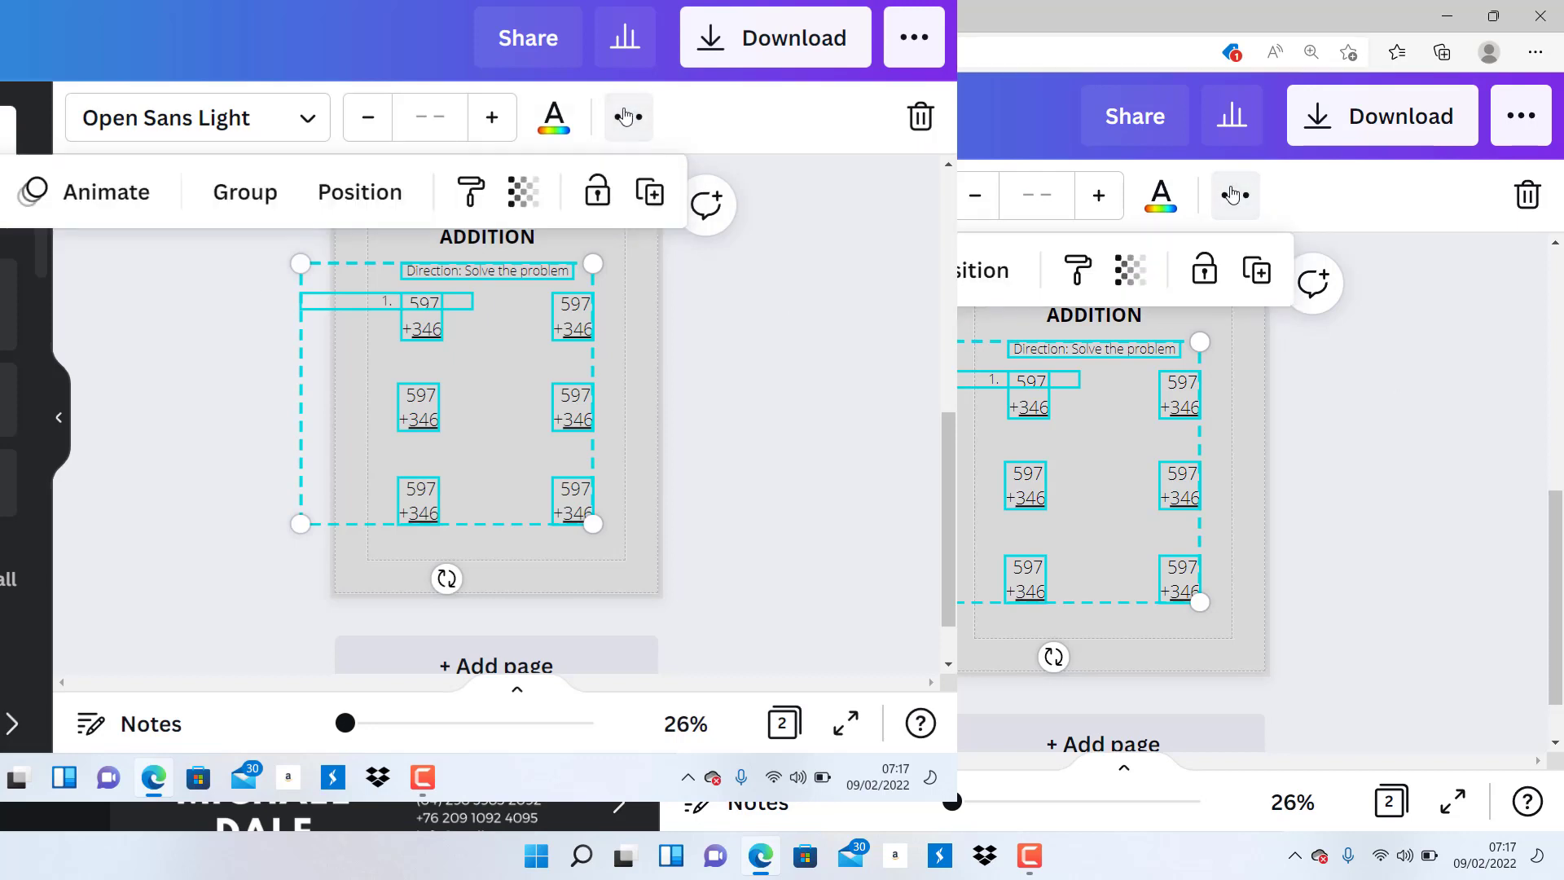
{"action": "left_click", "coordinate": [219, 208]}
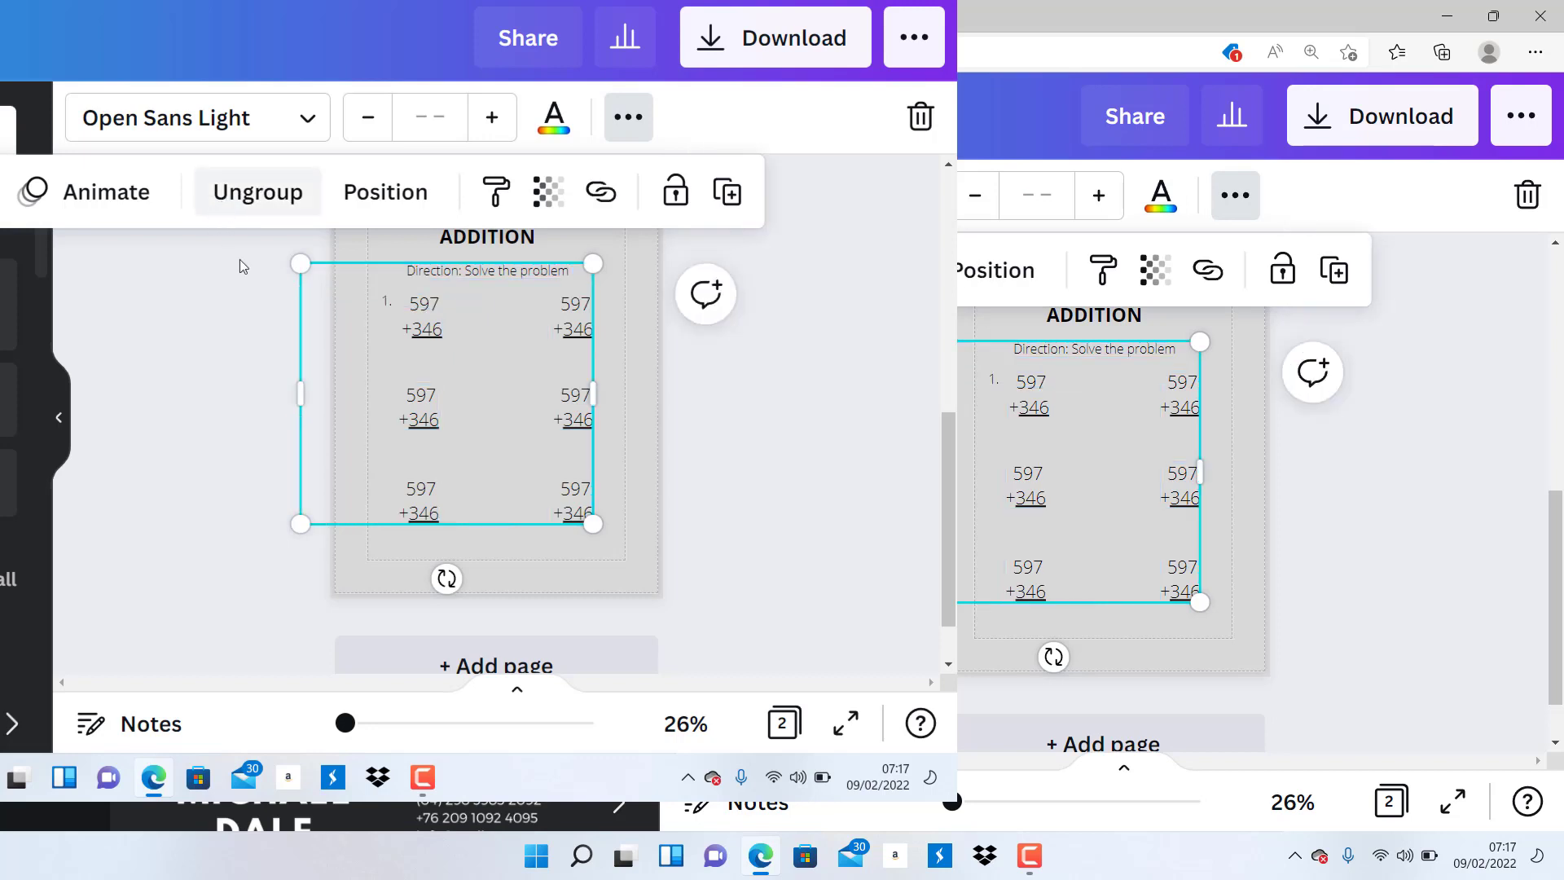
{"action": "left_click", "coordinate": [206, 300]}
{"action": "left_click", "coordinate": [205, 301]}
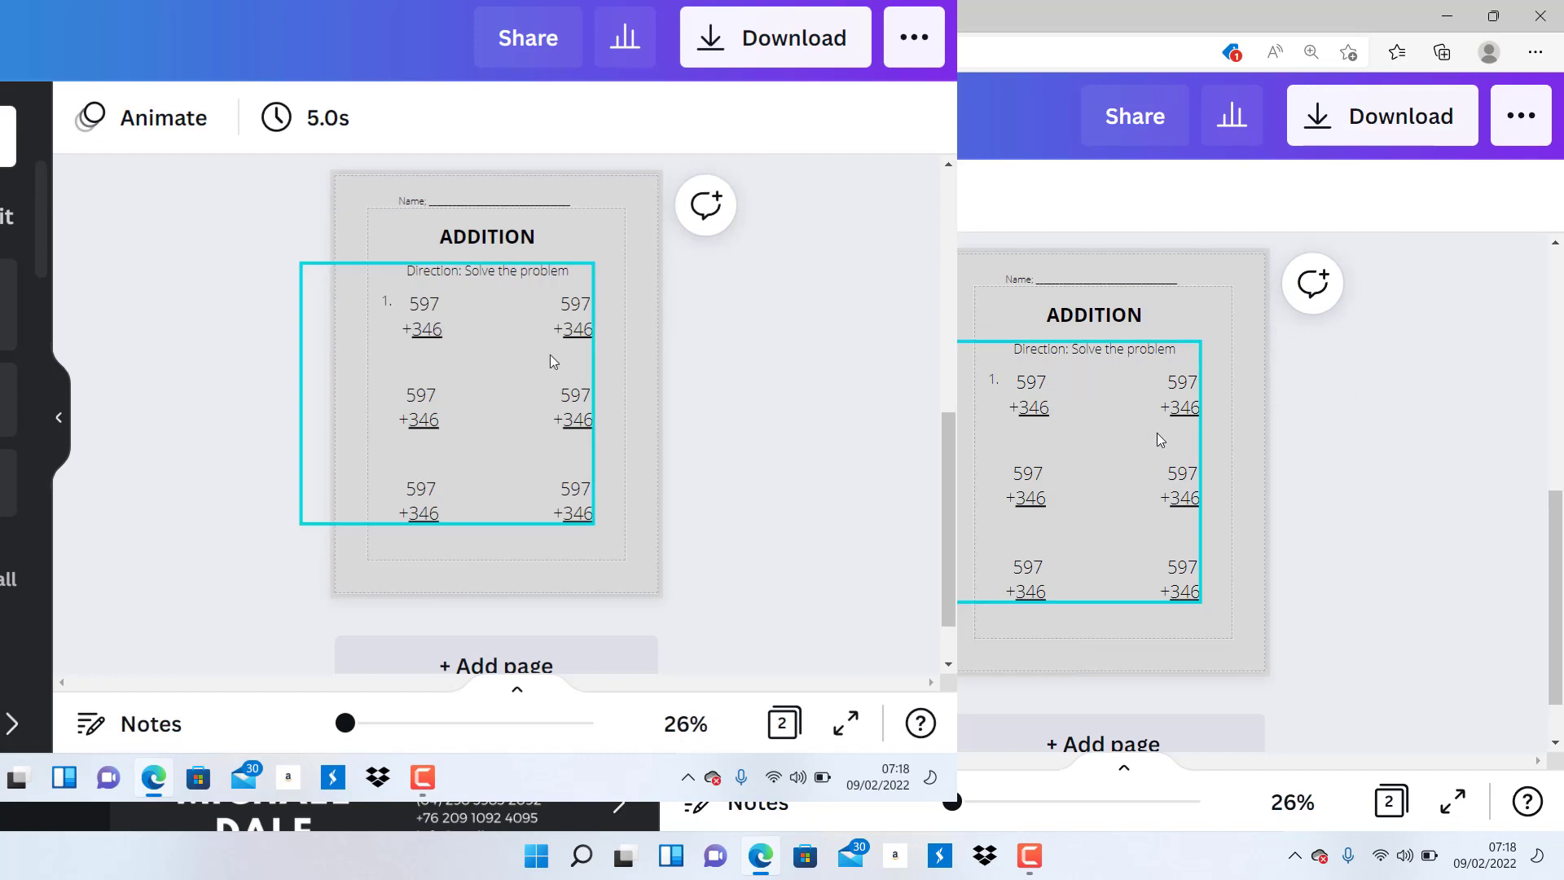
{"action": "mouse_move", "coordinate": [551, 359]}
{"action": "left_mouse_down"}
{"action": "mouse_move", "coordinate": [584, 350]}
{"action": "mouse_move", "coordinate": [555, 356]}
{"action": "left_mouse_up"}
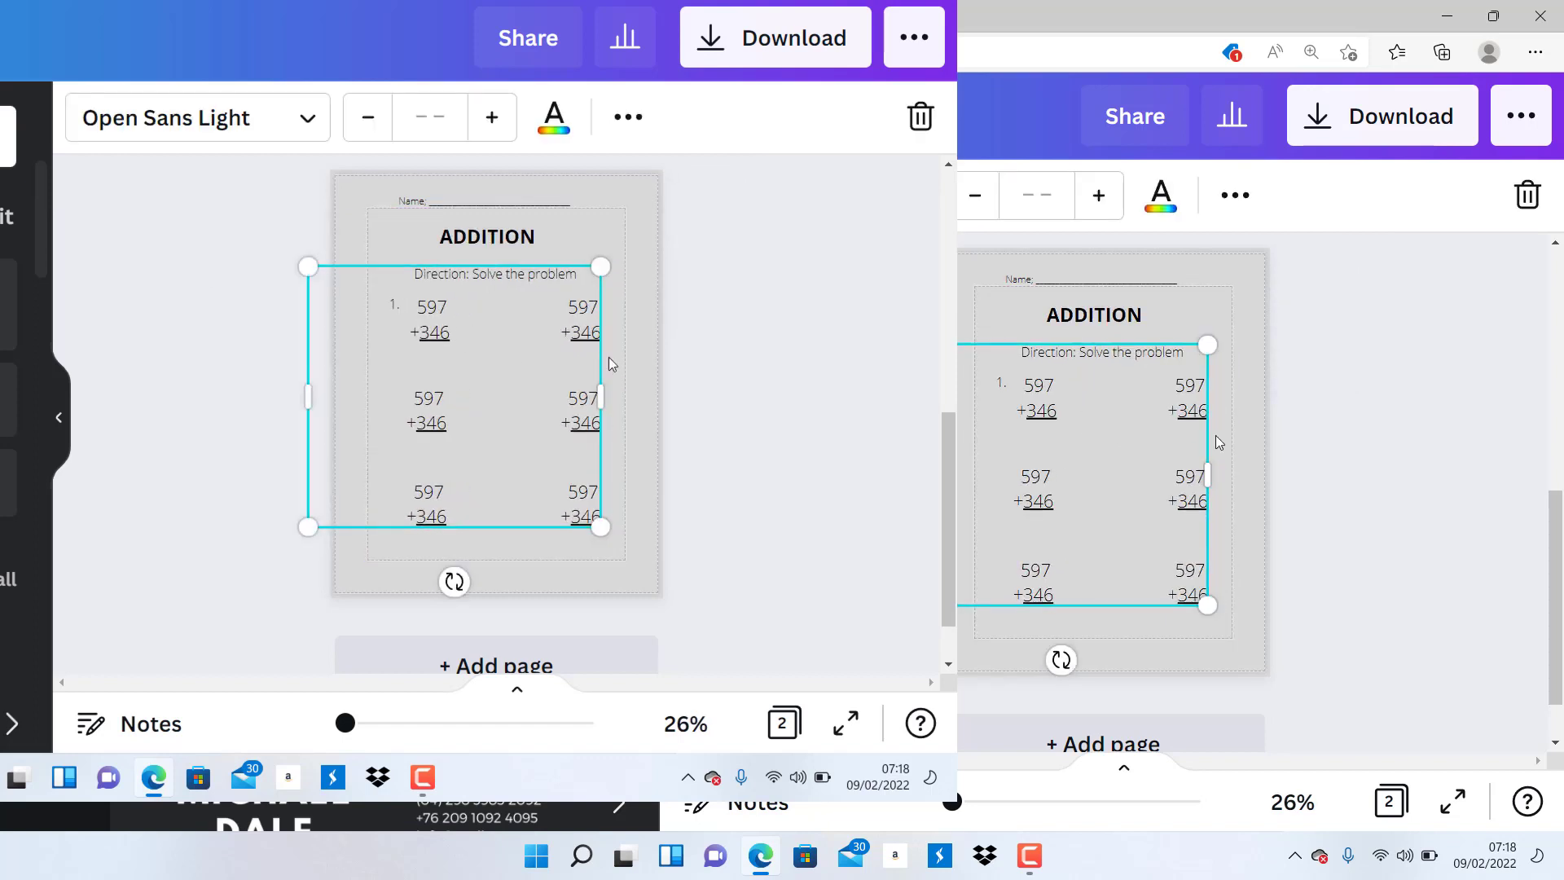
Group the ADDITION heading together with the existing group of direction line, number and problems
{"action": "left_click", "coordinate": [750, 360]}
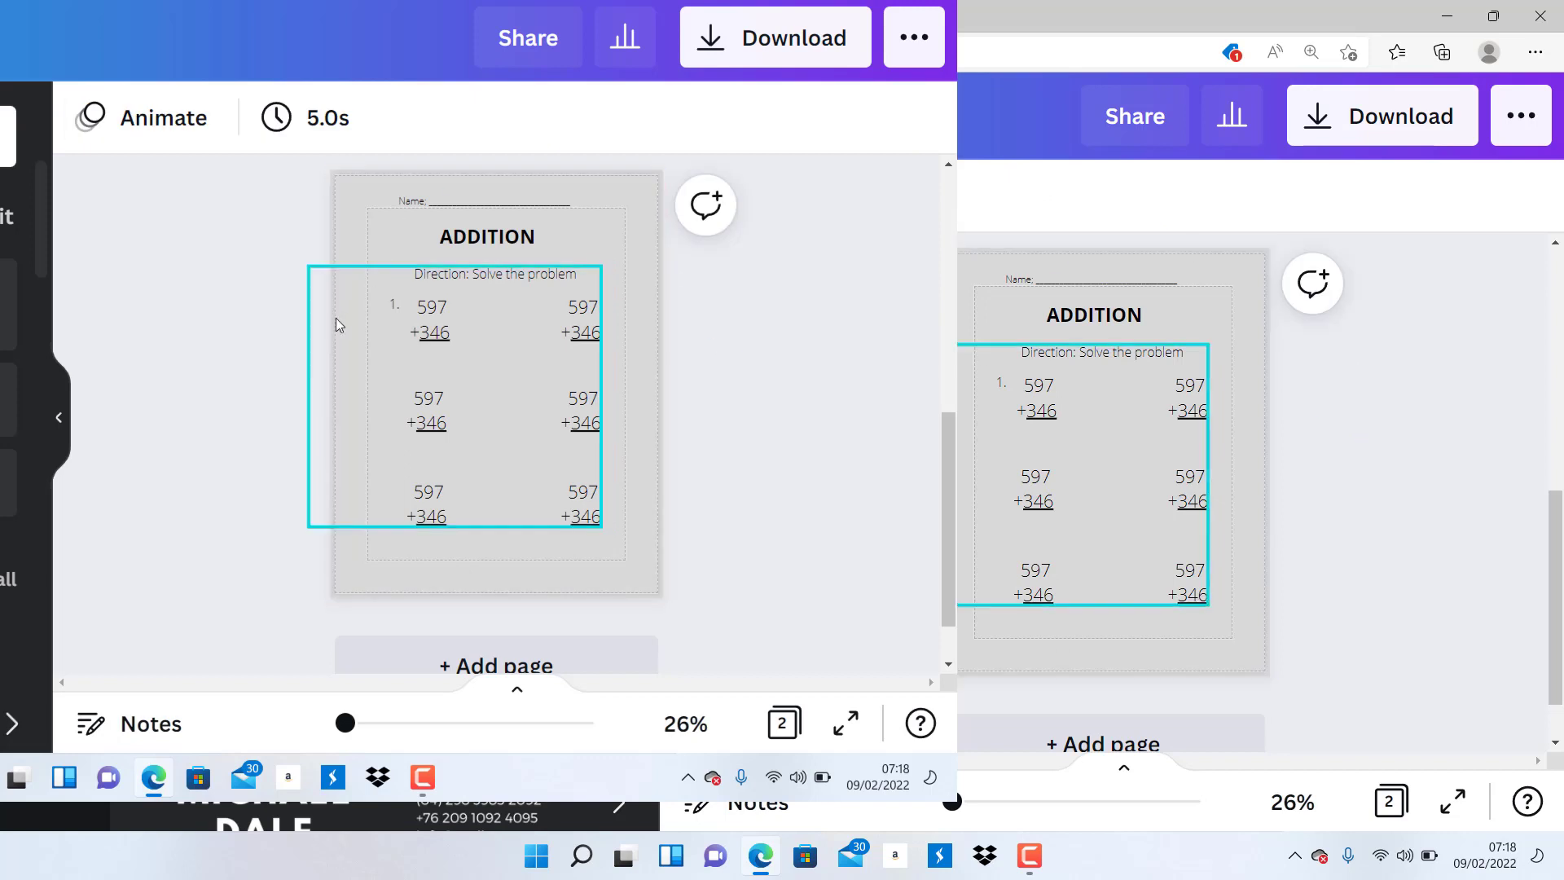
{"action": "left_click", "coordinate": [1081, 386]}
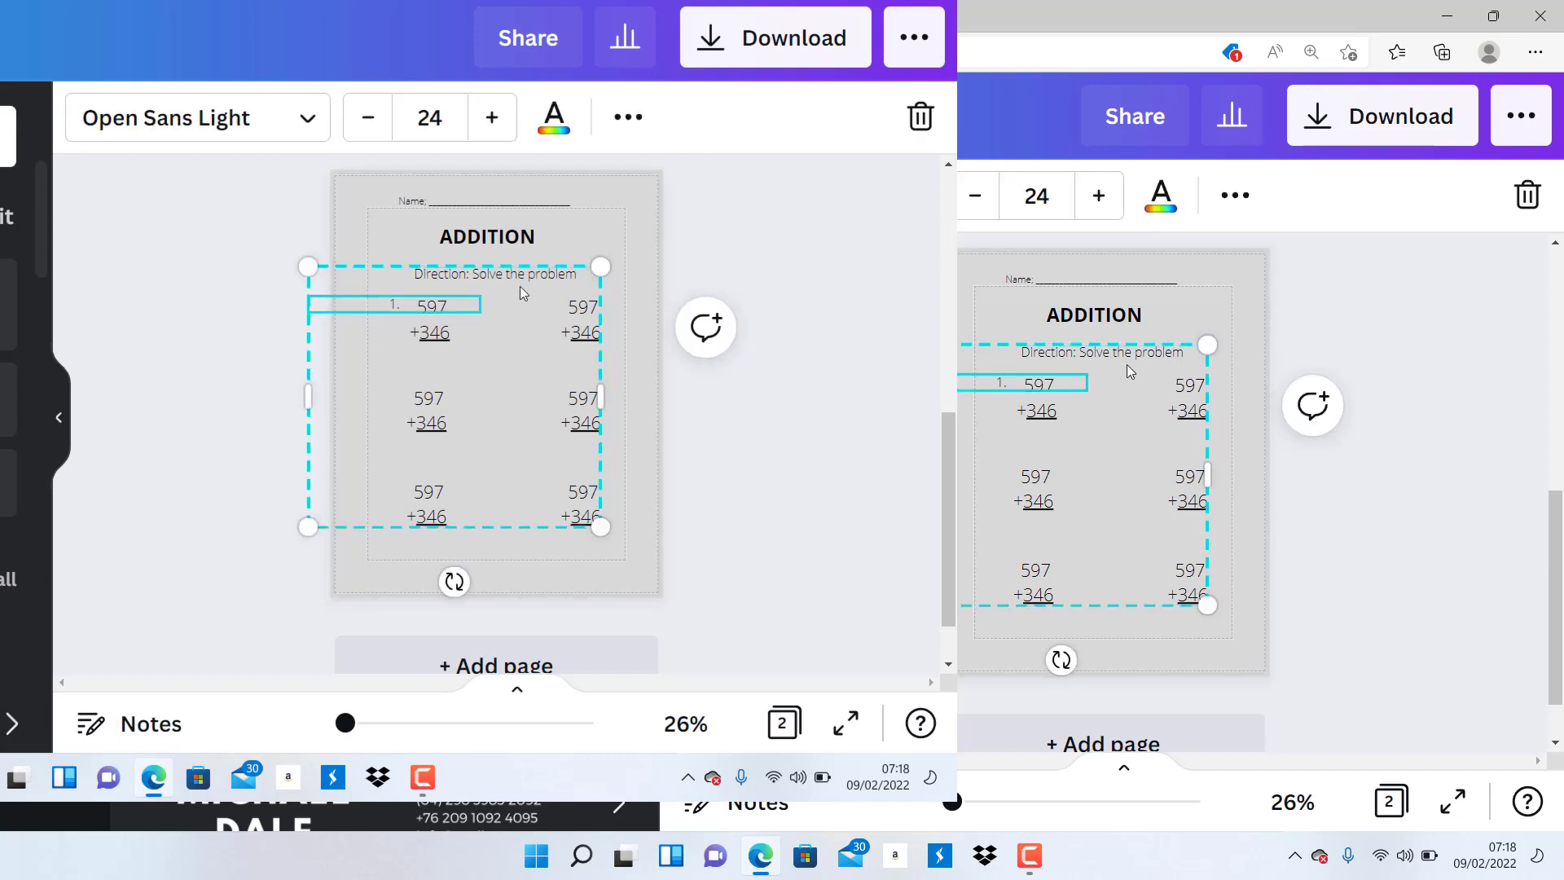
{"action": "left_click_drag", "start_coordinate": [218, 232], "coordinate": [779, 570]}
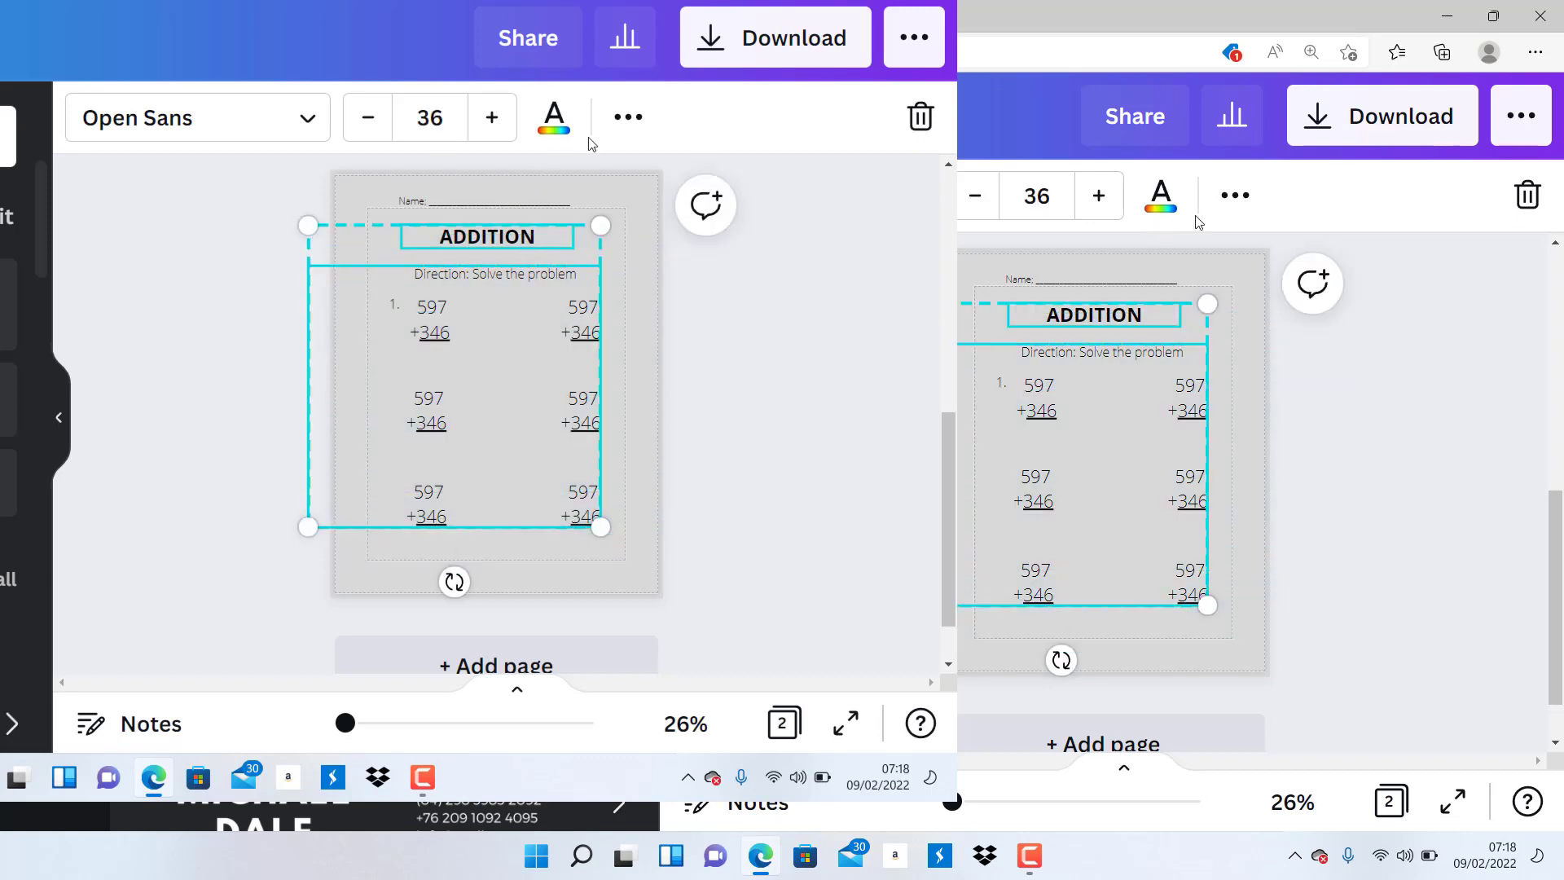
{"action": "left_click", "coordinate": [615, 119]}
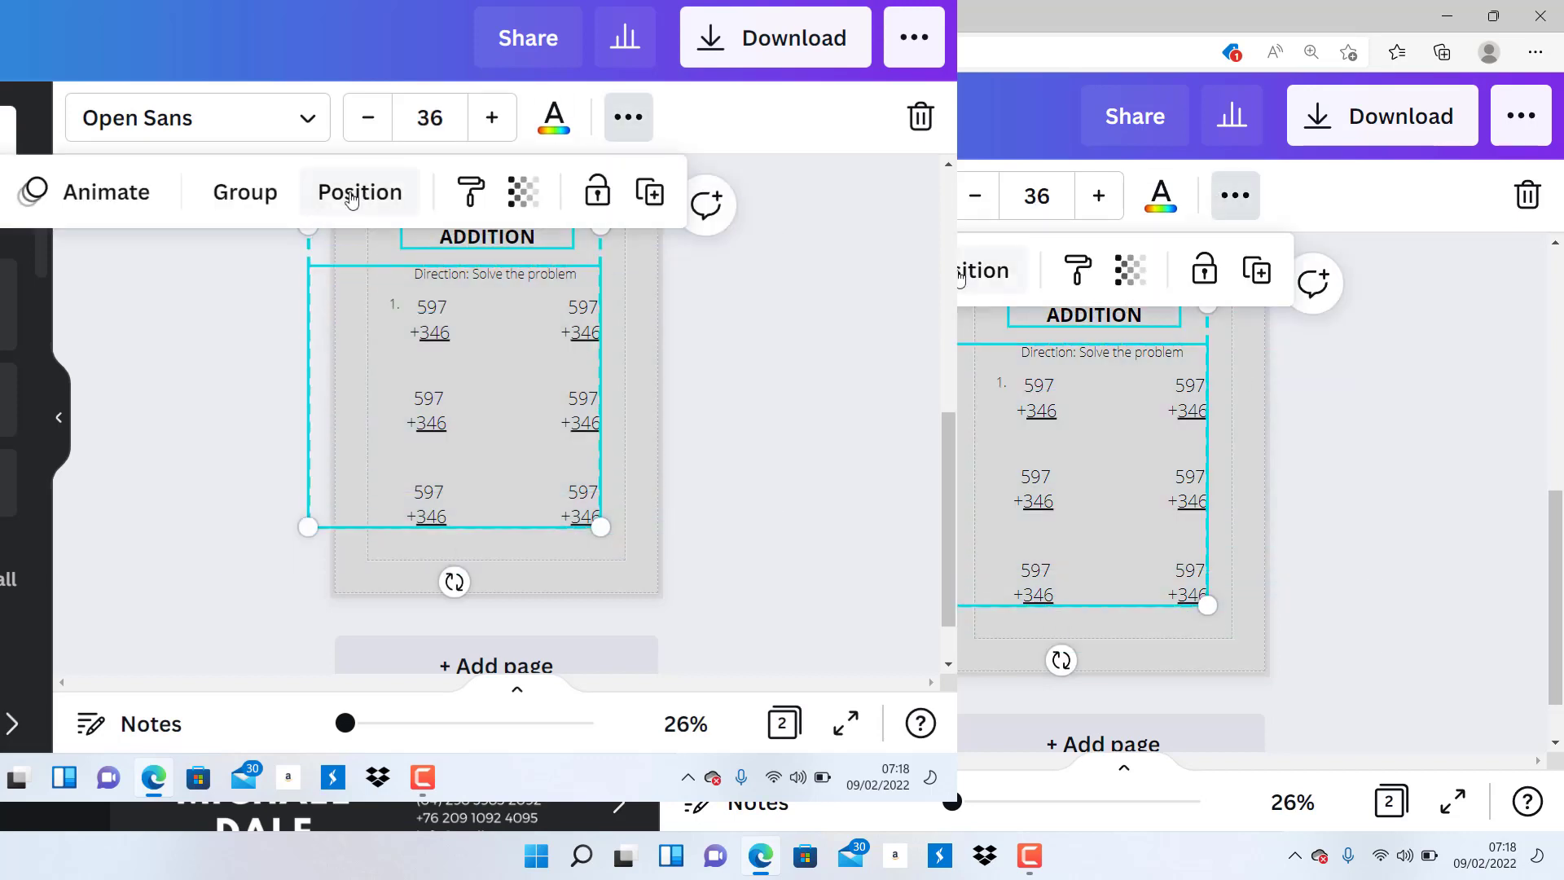
{"action": "left_click", "coordinate": [262, 196]}
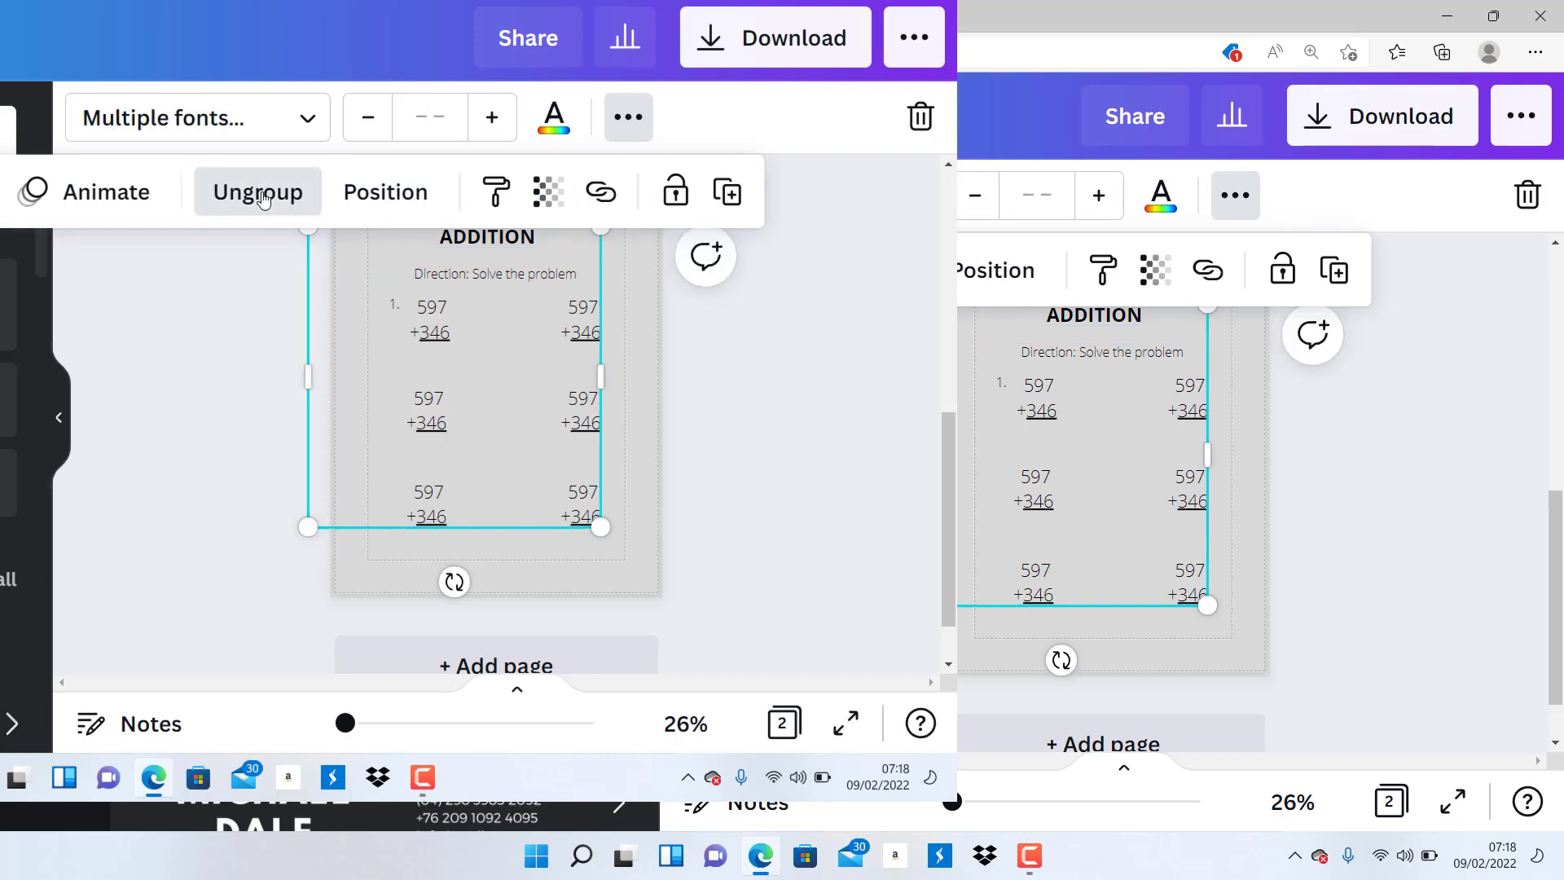
Ungroup the heading, direction line, number and six problems into separate elements and clear the selection
{"action": "left_click", "coordinate": [228, 200]}
{"action": "left_click", "coordinate": [228, 200]}
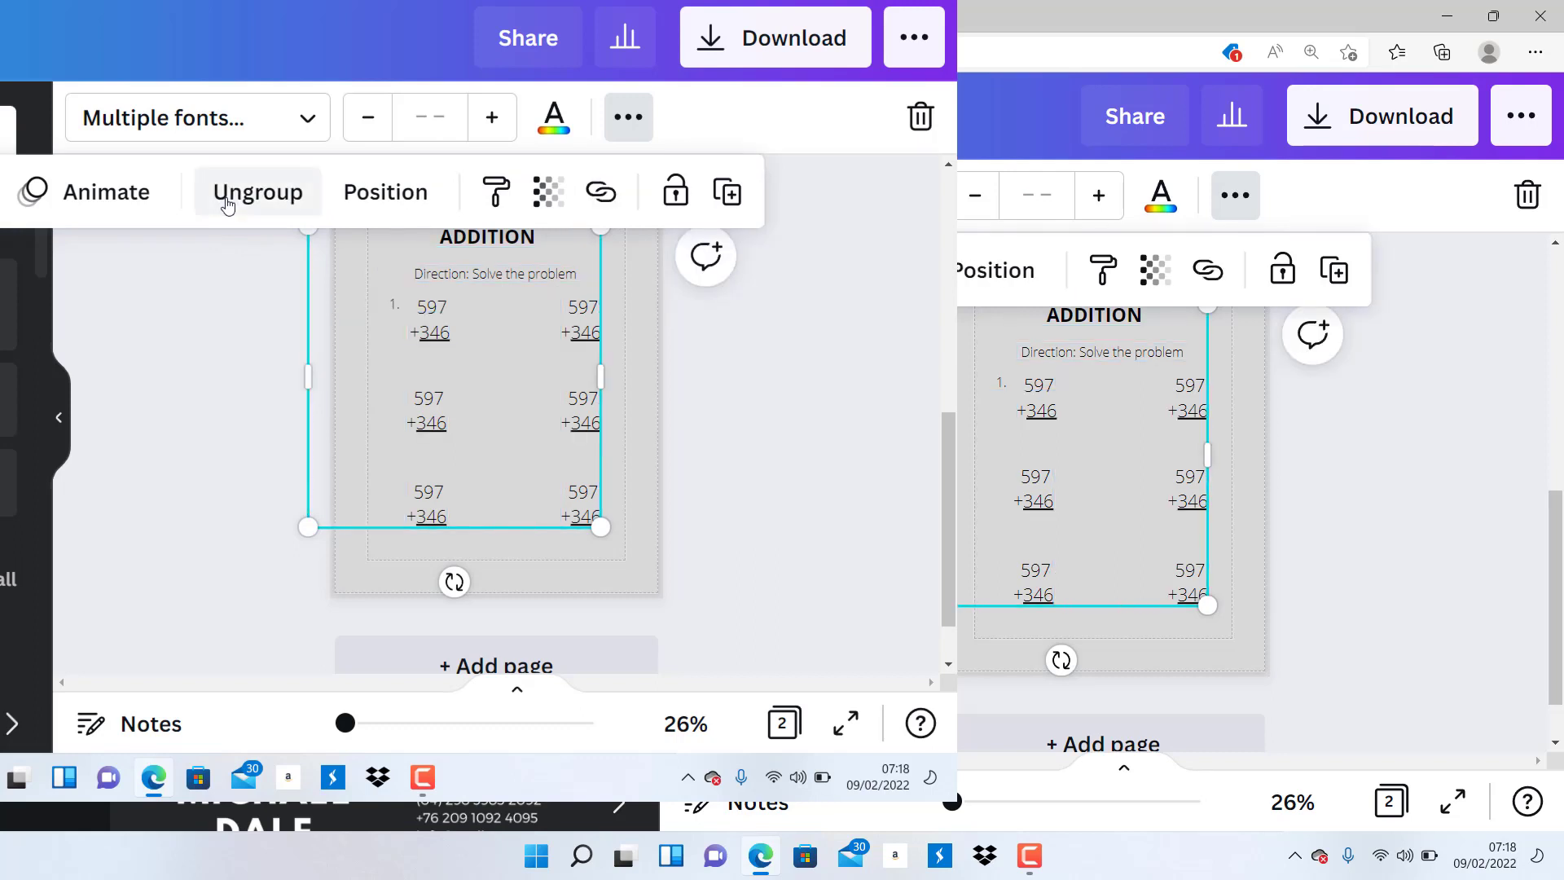
{"action": "left_click", "coordinate": [228, 200]}
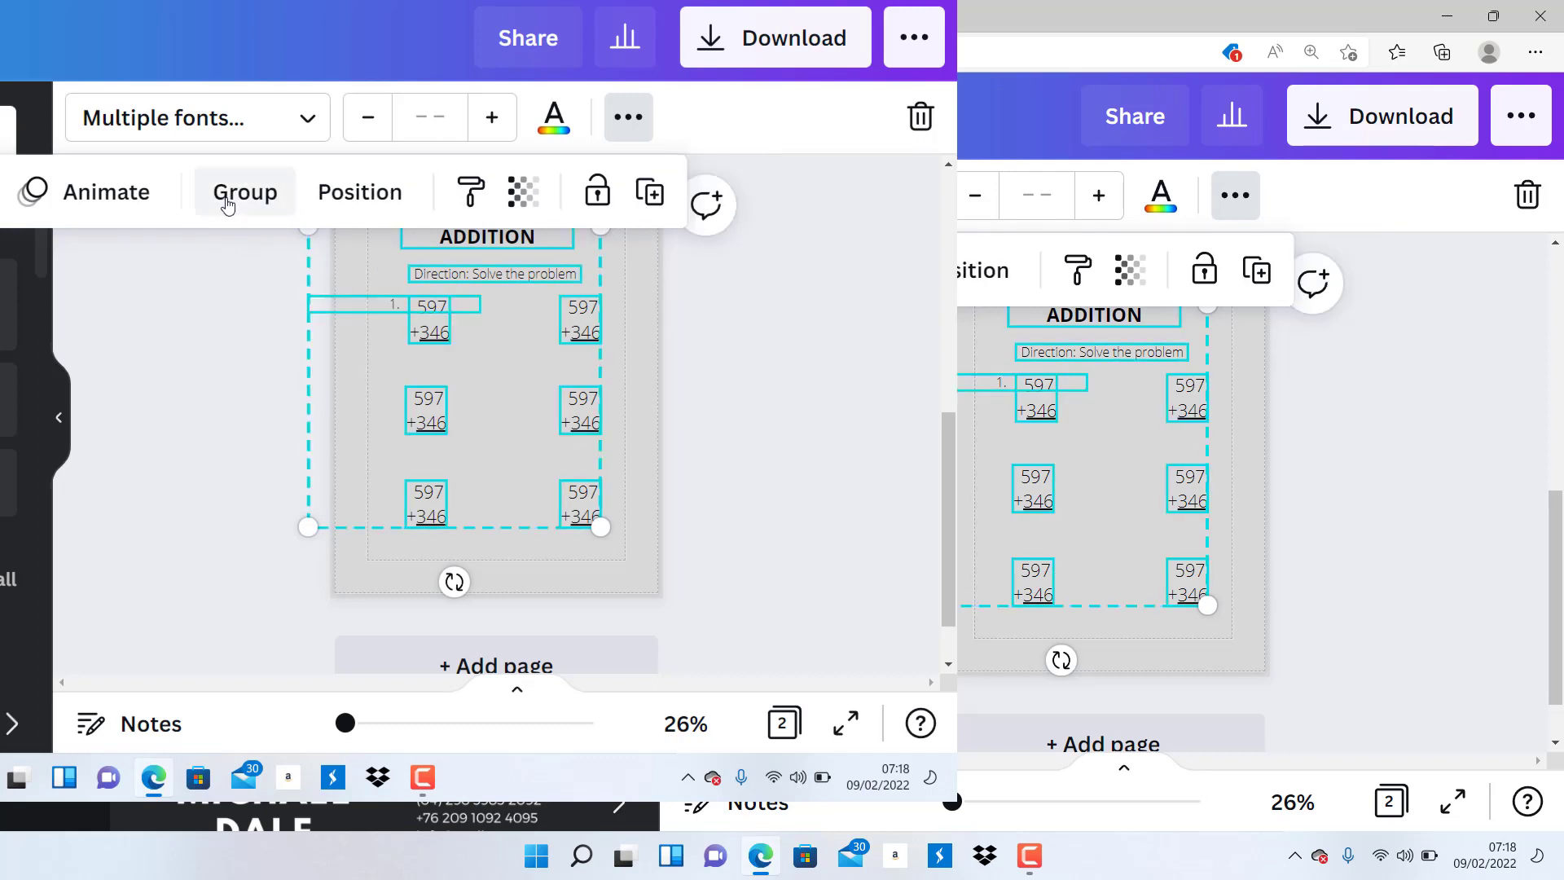
{"action": "left_click", "coordinate": [939, 423]}
{"action": "left_click", "coordinate": [817, 412]}
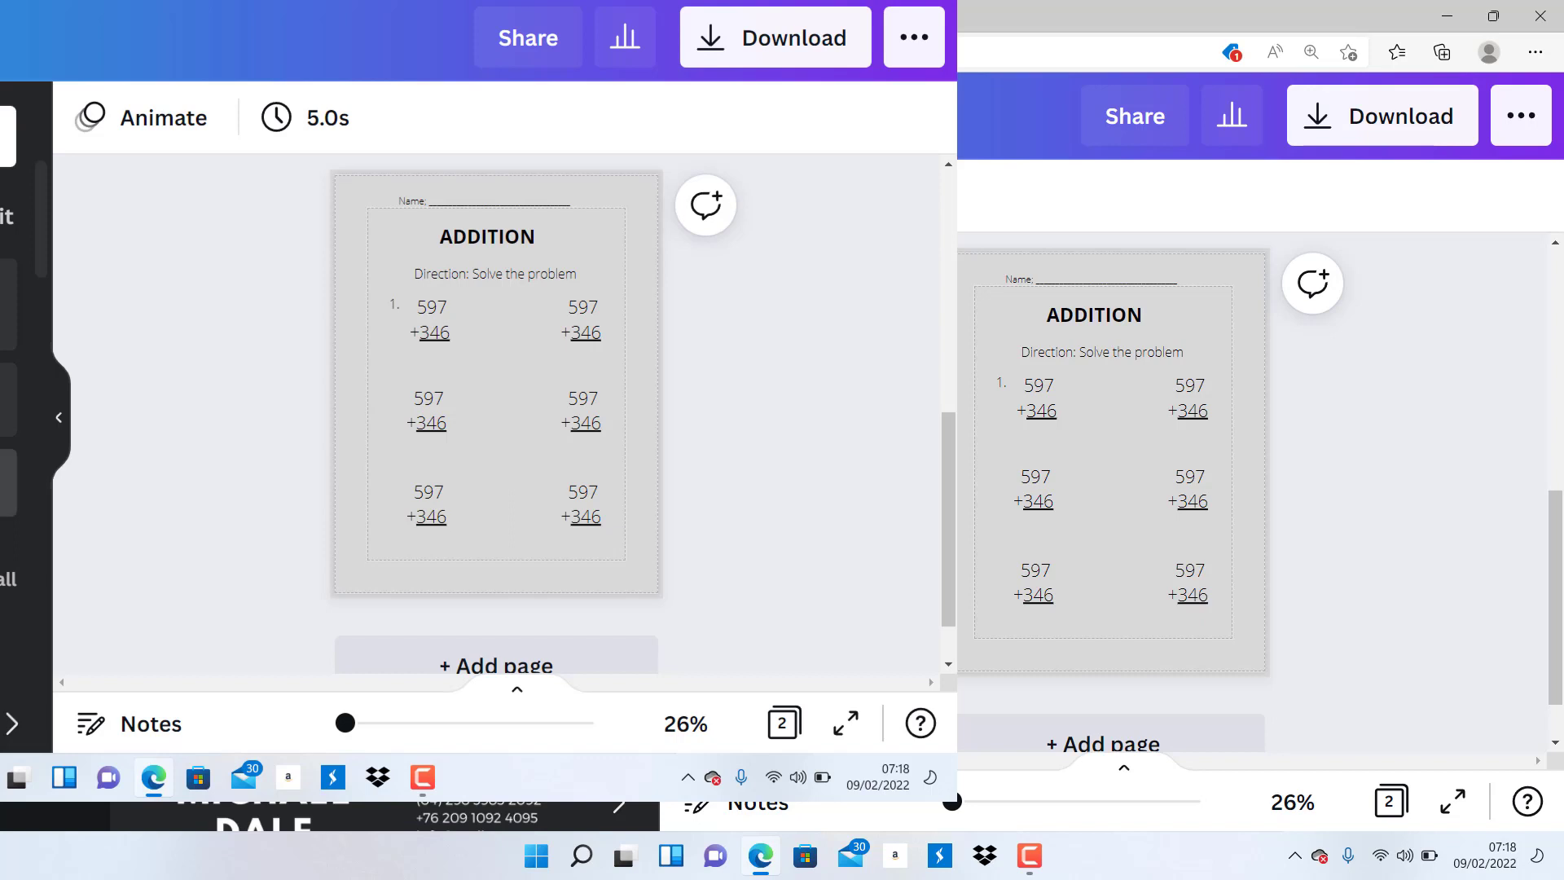
{"action": "left_click", "coordinate": [8, 482]}
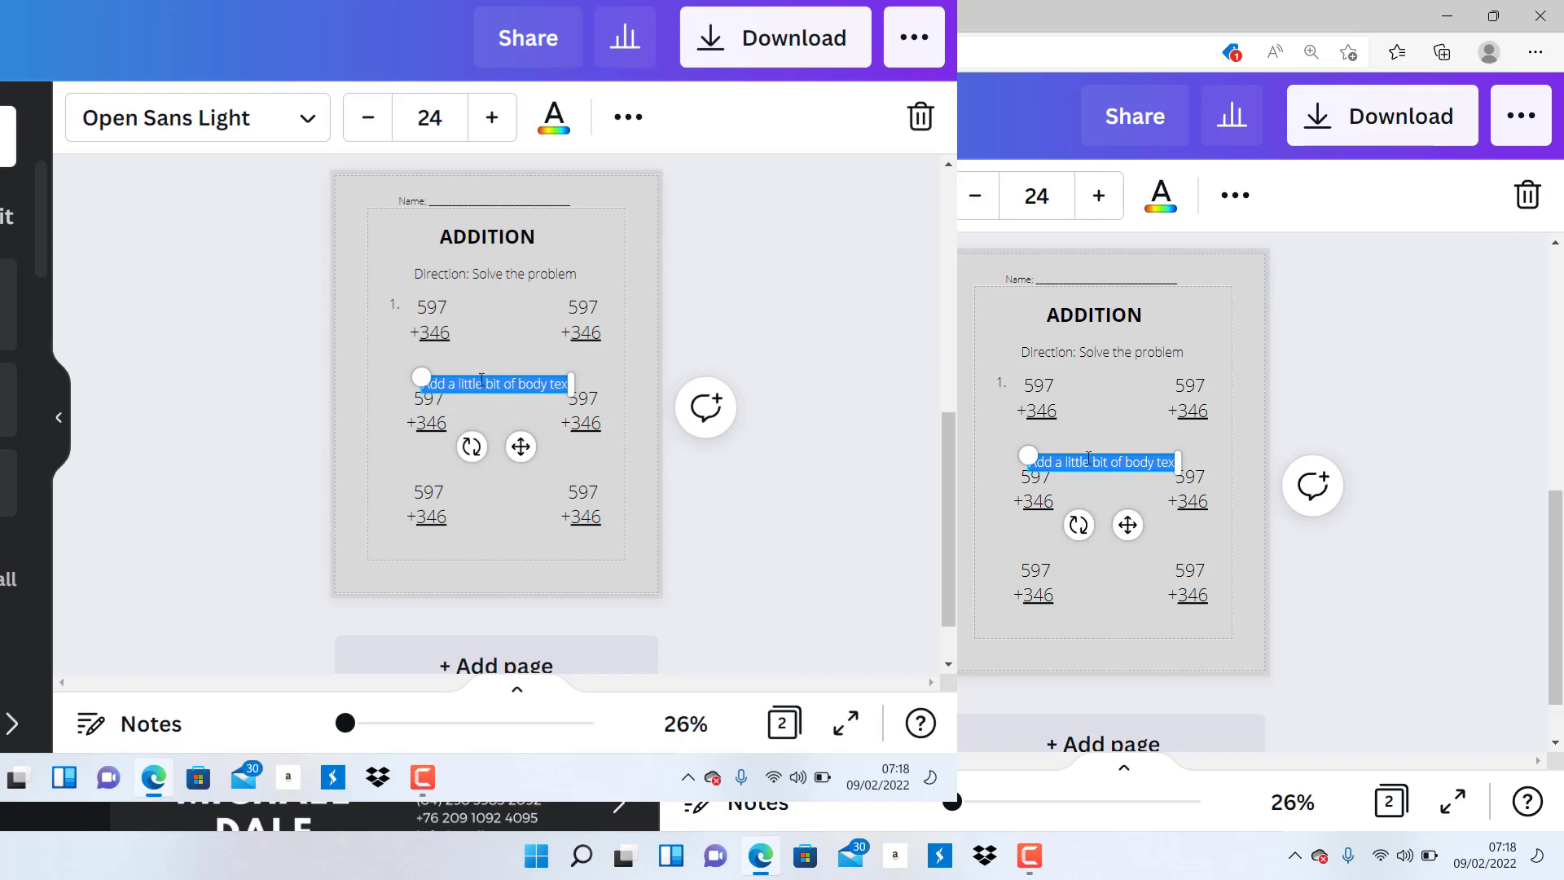
{"action": "left_click_drag", "start_coordinate": [482, 381], "coordinate": [517, 297]}
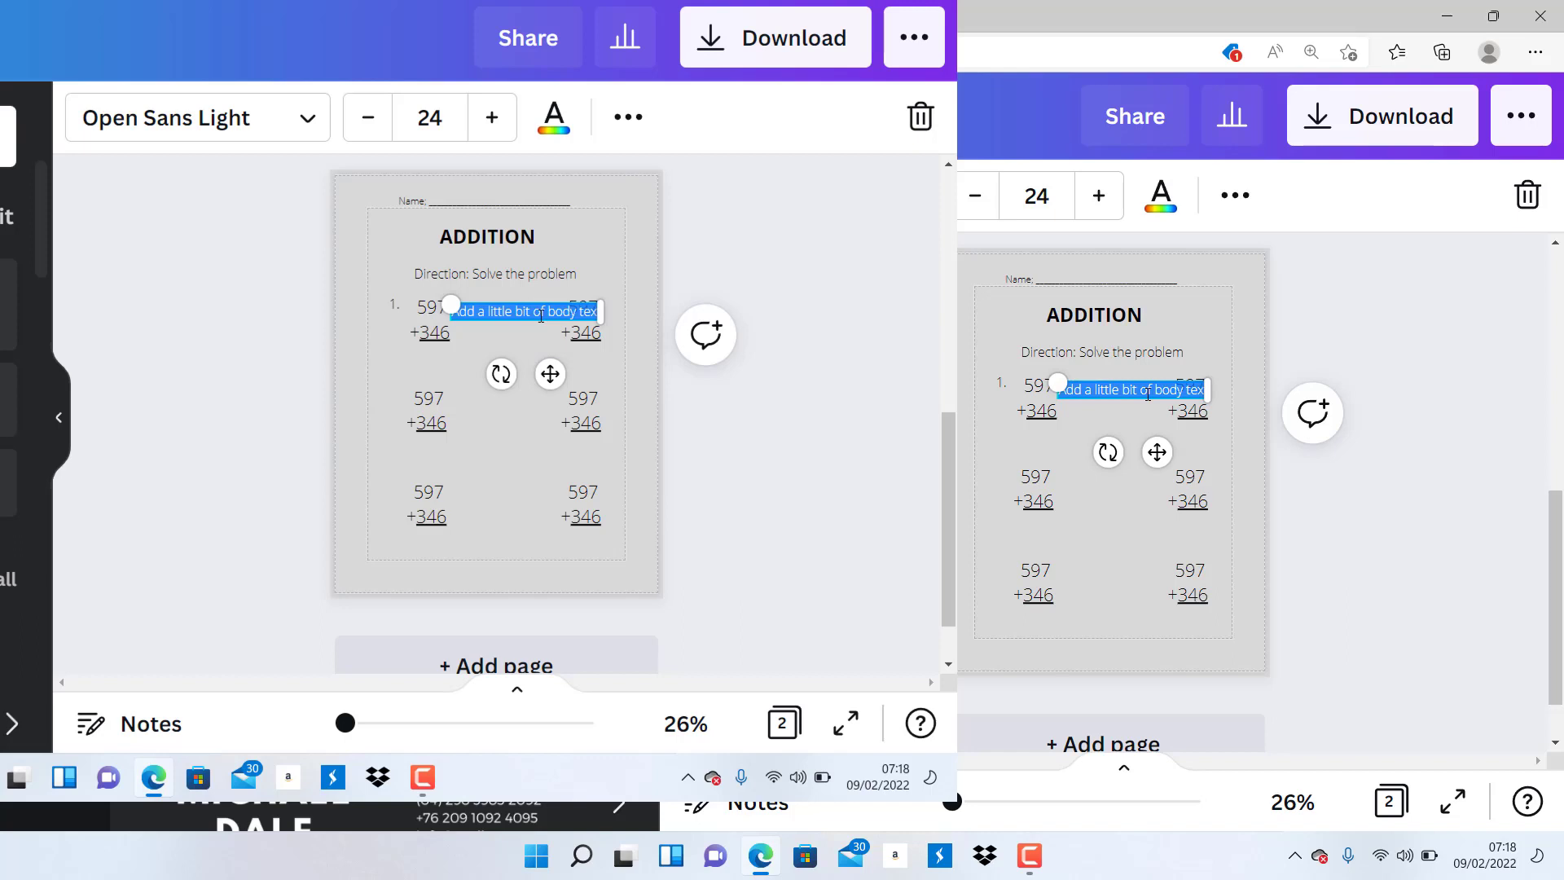
{"action": "left_click_drag", "start_coordinate": [541, 314], "coordinate": [110, 522]}
{"action": "left_click", "coordinate": [192, 391]}
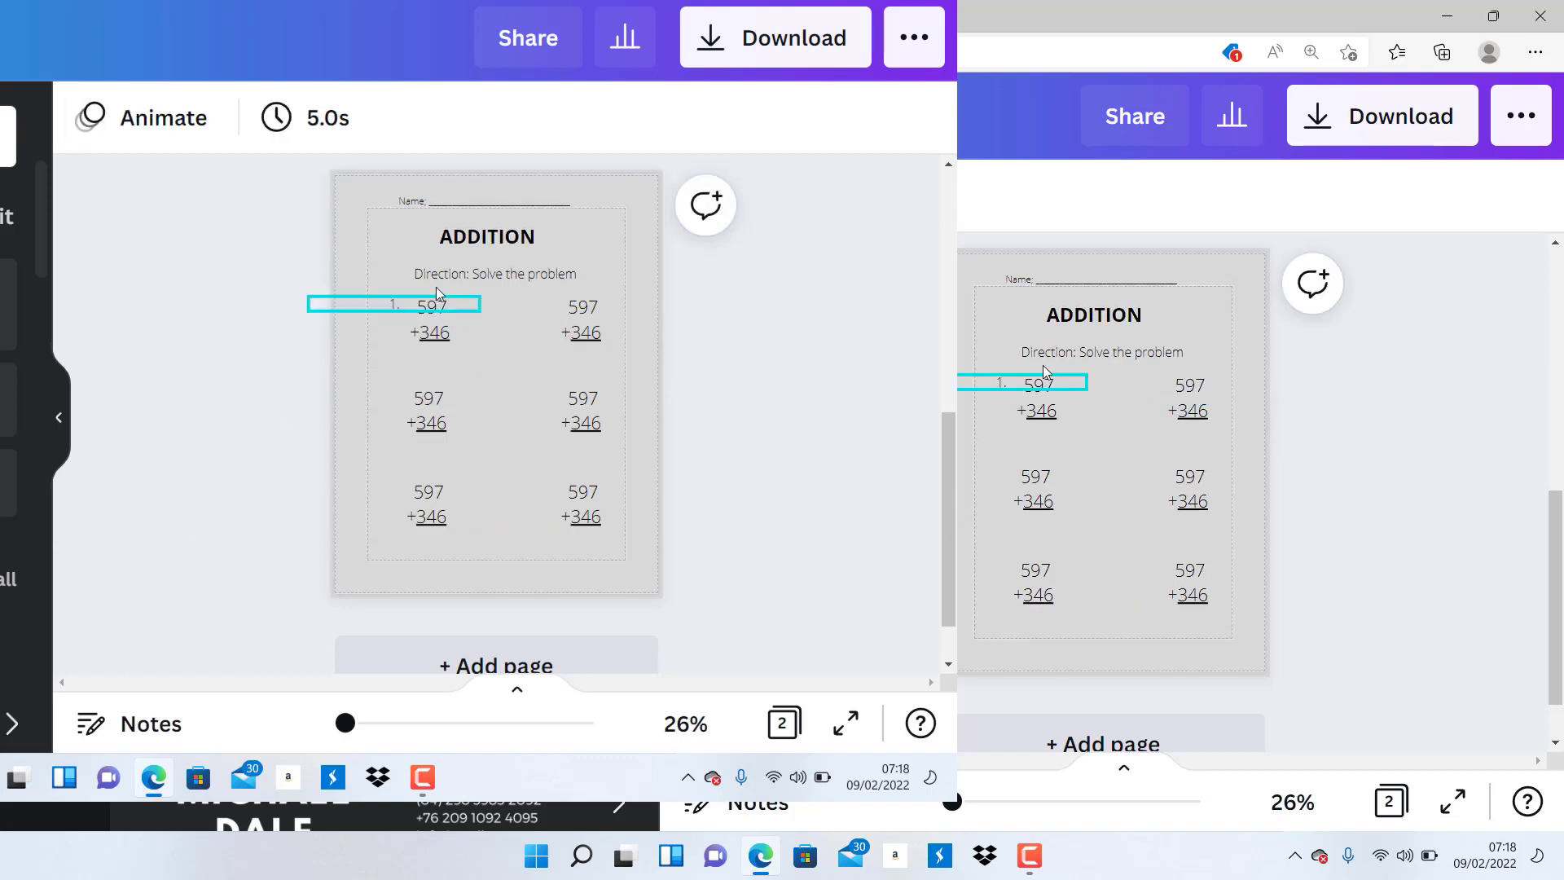
Move the number 1 label slightly left and up beside the first problem and duplicate it five times
{"action": "left_click", "coordinate": [999, 385]}
{"action": "left_click_drag", "start_coordinate": [999, 385], "coordinate": [990, 381]}
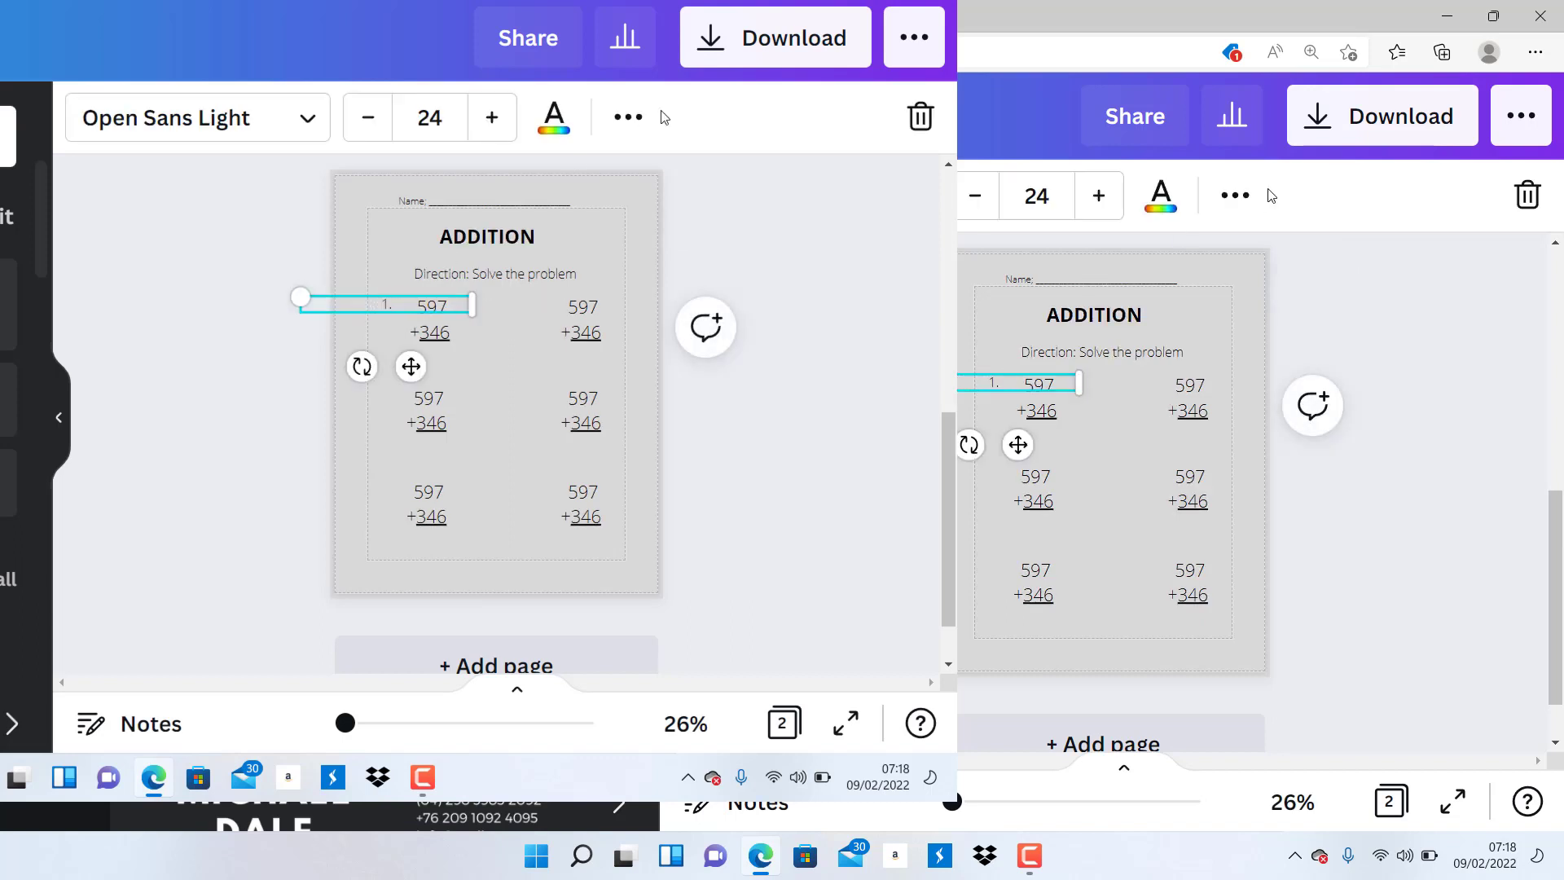
{"action": "left_click", "coordinate": [1235, 195]}
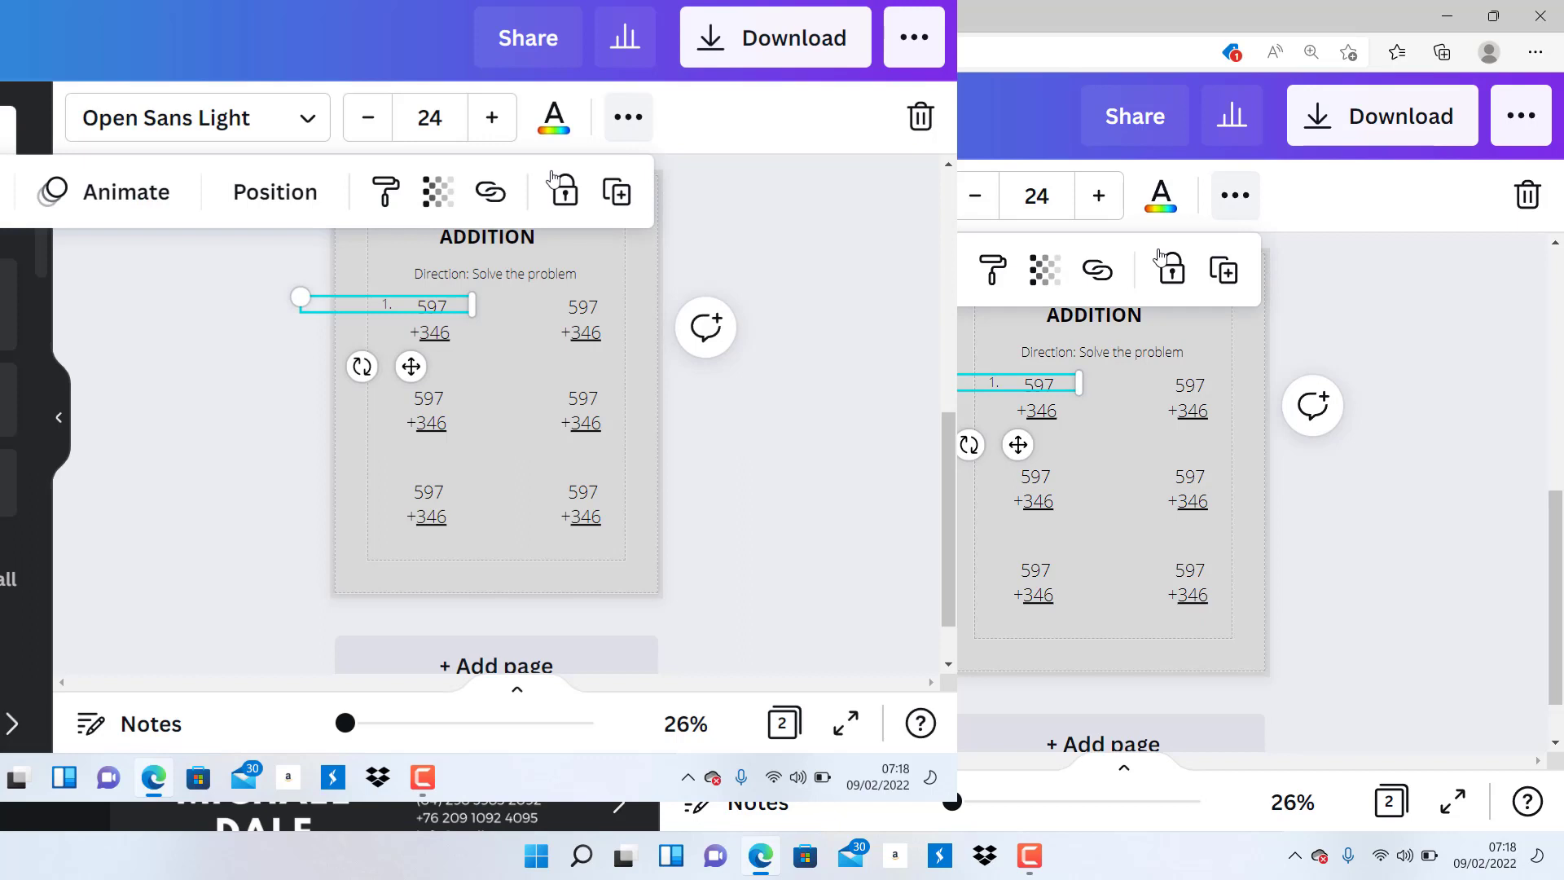
{"action": "left_click", "coordinate": [1226, 271]}
{"action": "left_click", "coordinate": [1225, 271]}
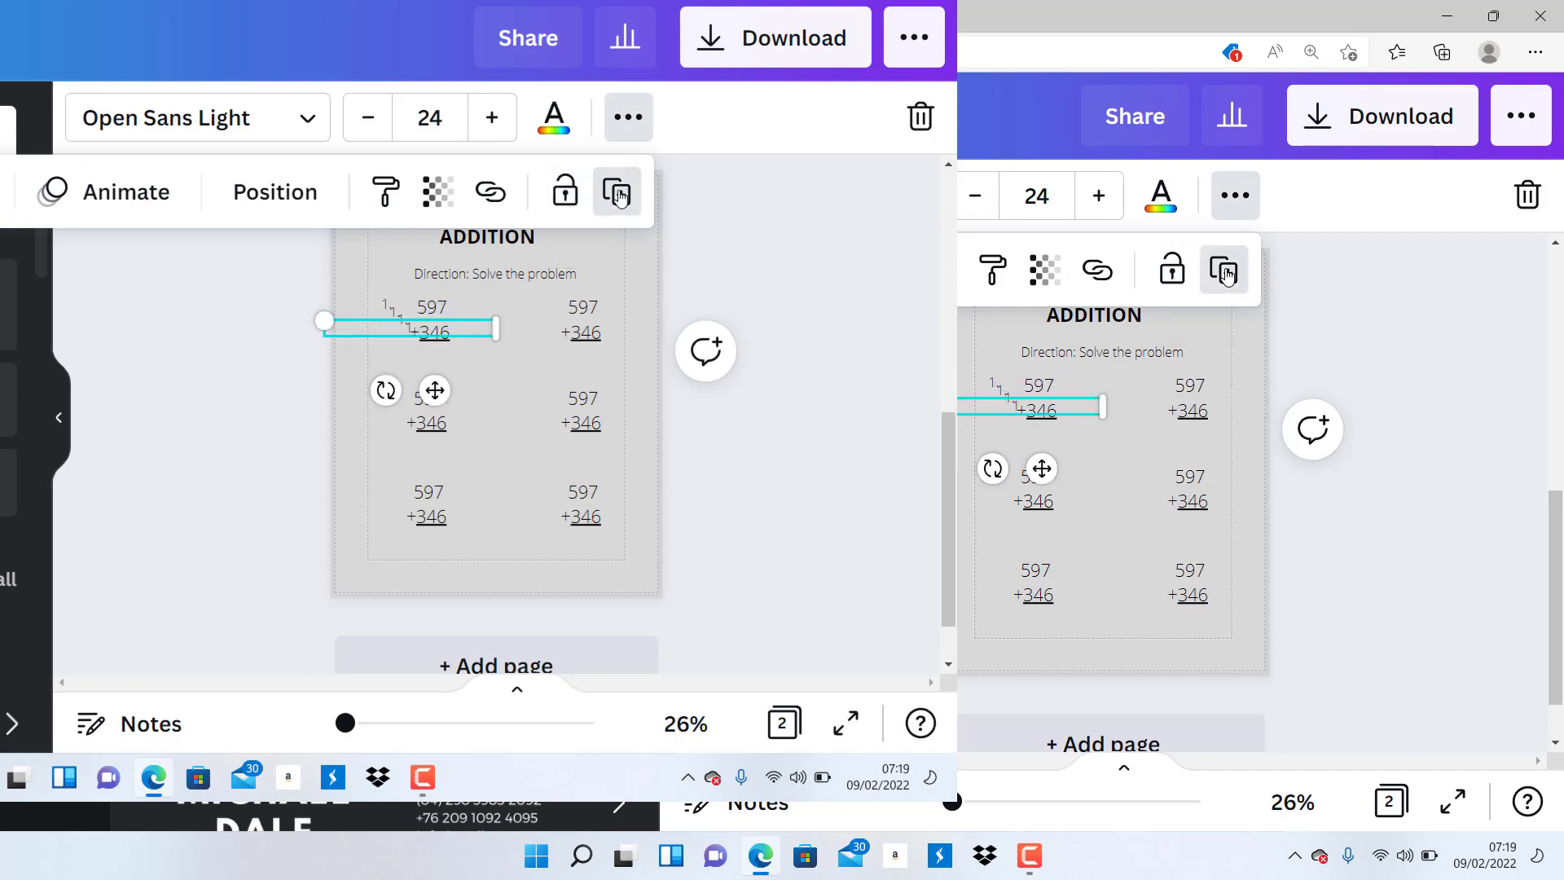
{"action": "left_click", "coordinate": [1225, 271]}
{"action": "left_click", "coordinate": [1226, 271]}
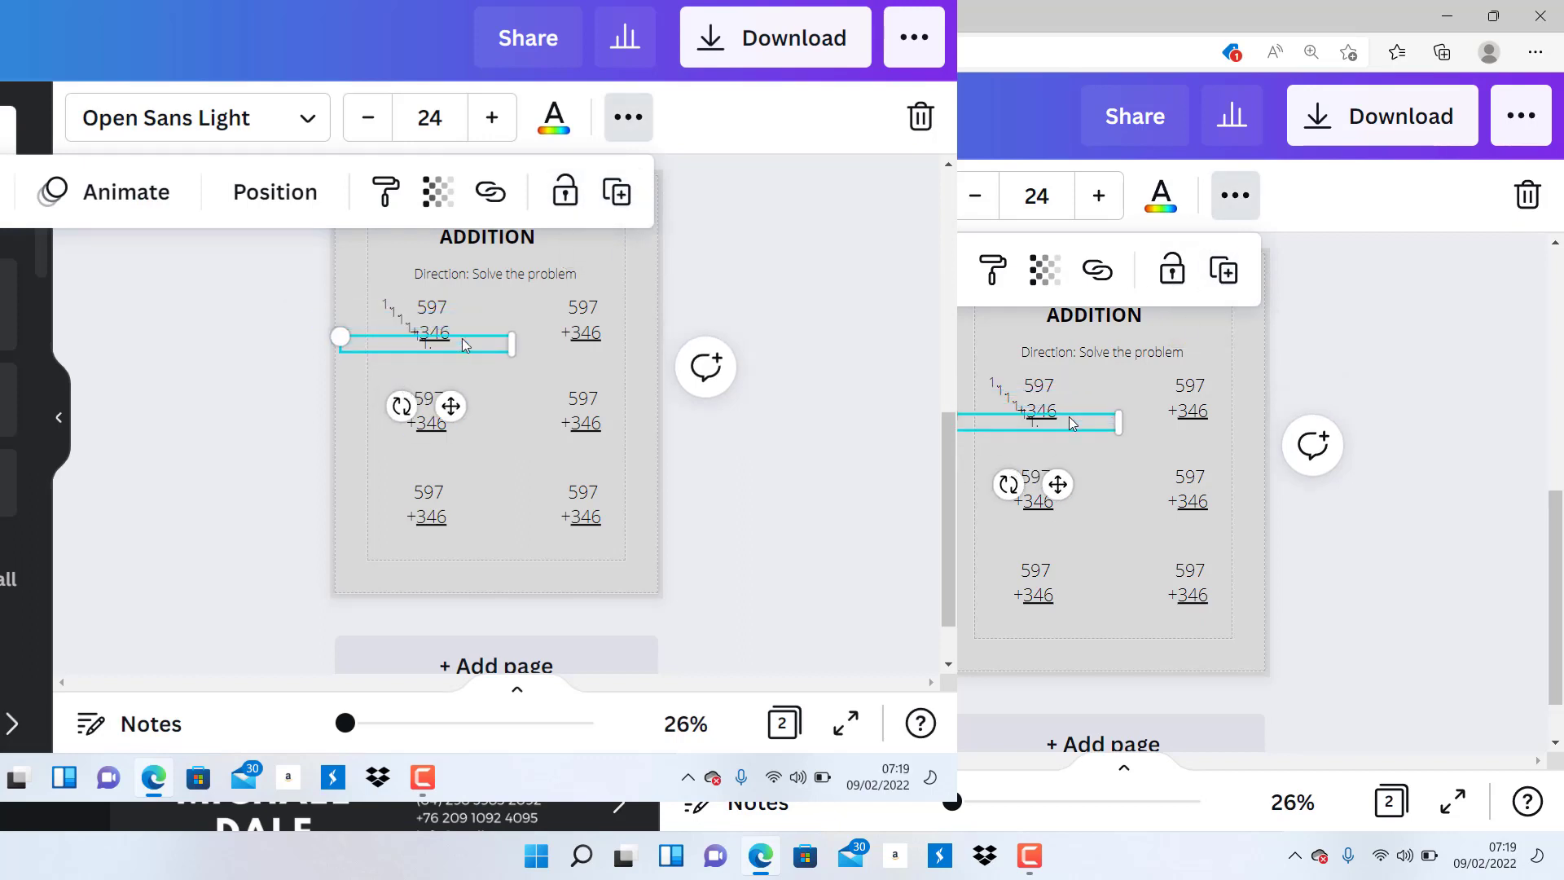
Place the duplicated number labels at the upper left of each of the other five addition problems
{"action": "left_click_drag", "start_coordinate": [462, 339], "coordinate": [575, 299]}
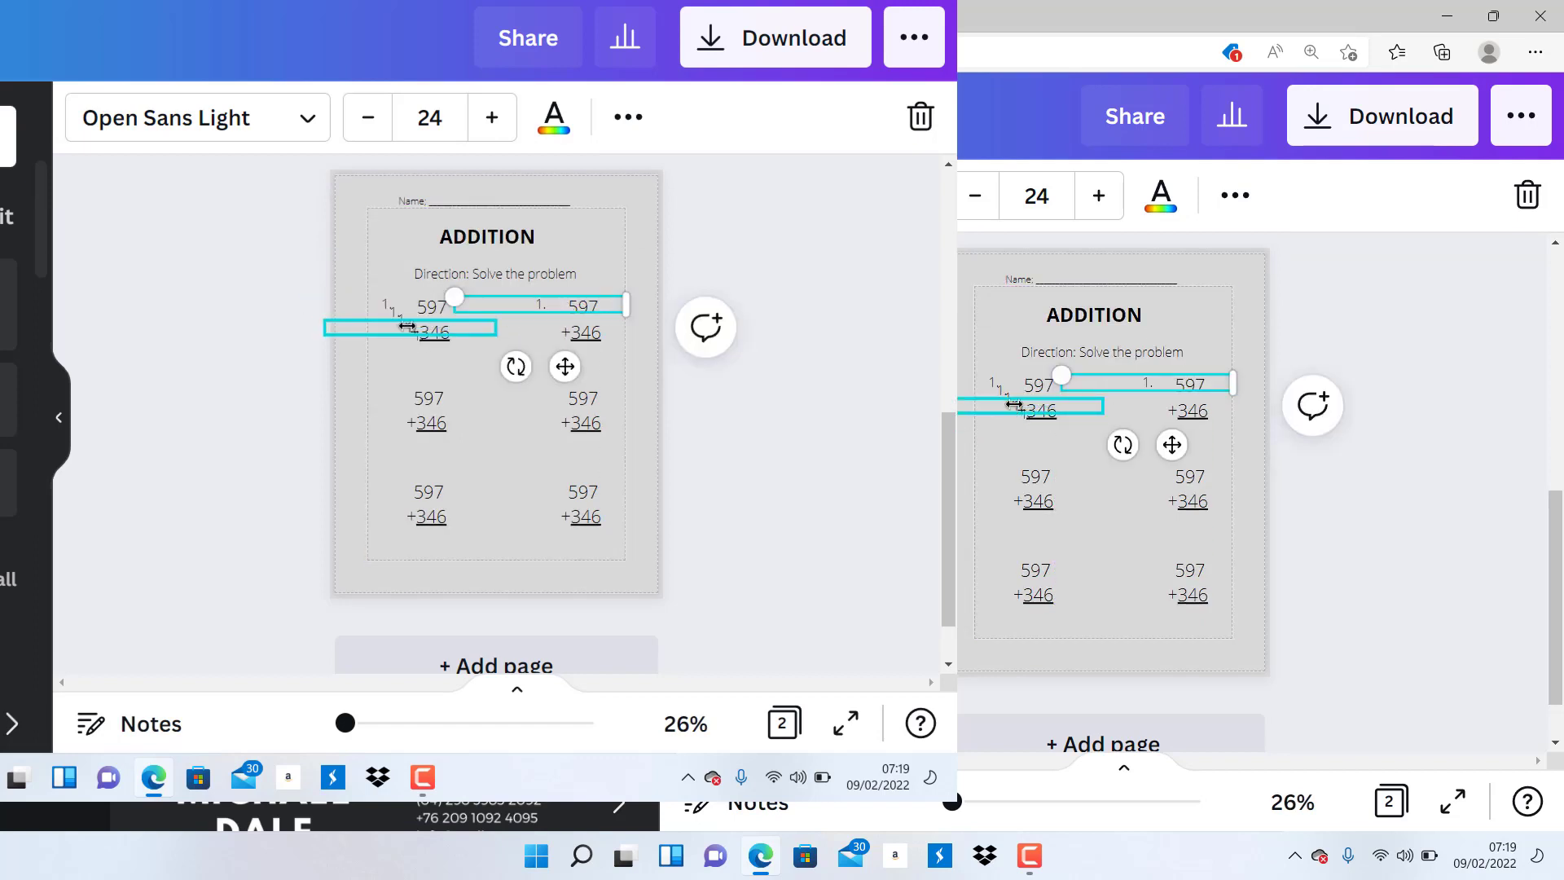
{"action": "left_click_drag", "start_coordinate": [1020, 417], "coordinate": [1142, 470]}
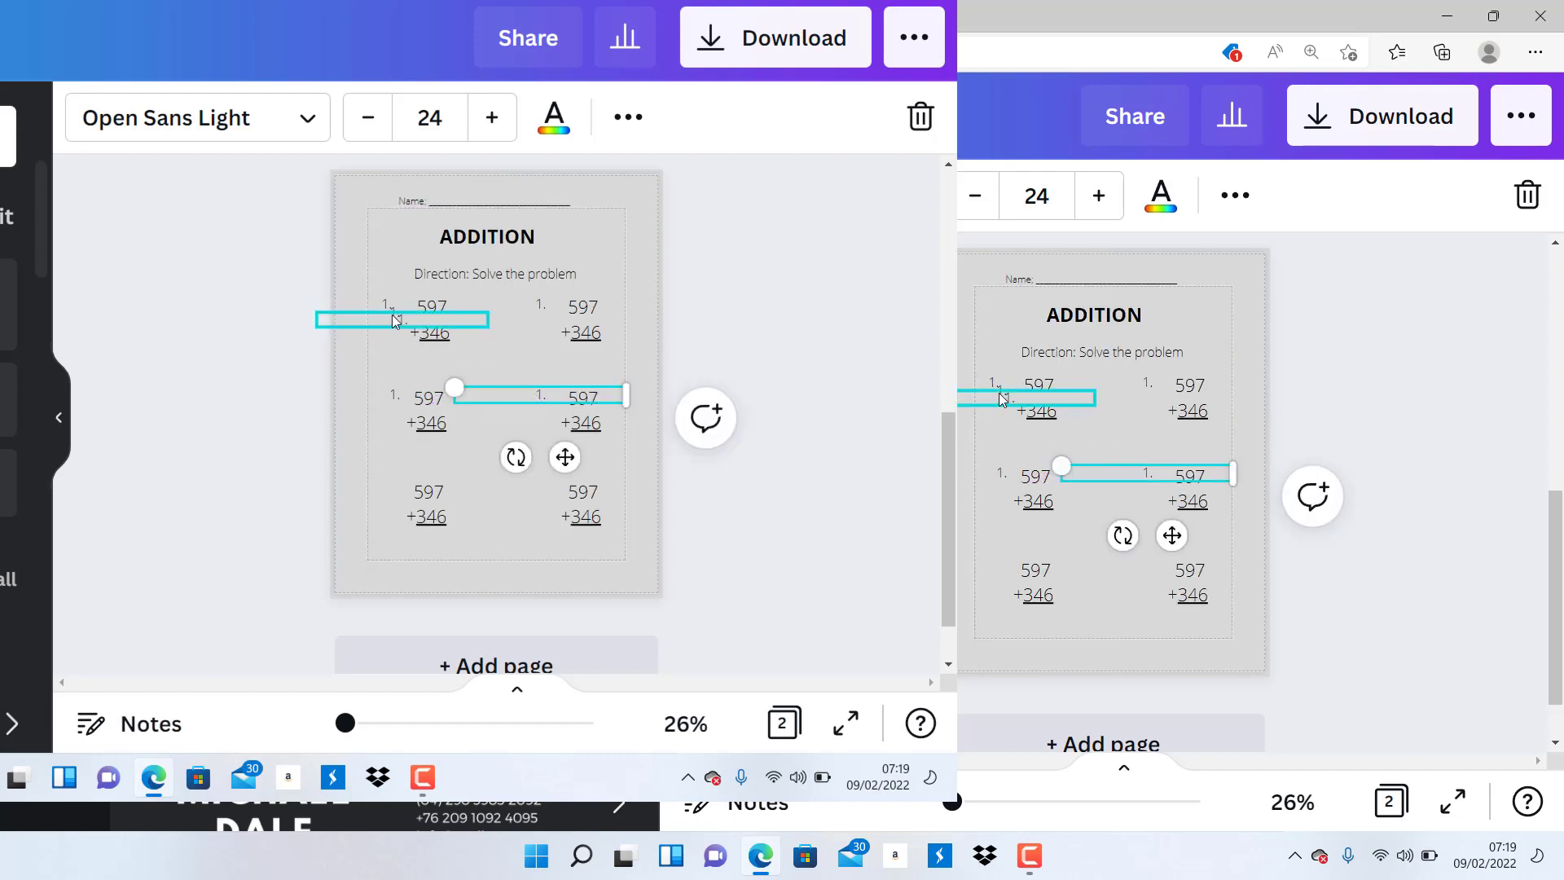
{"action": "left_click_drag", "start_coordinate": [1000, 393], "coordinate": [985, 563]}
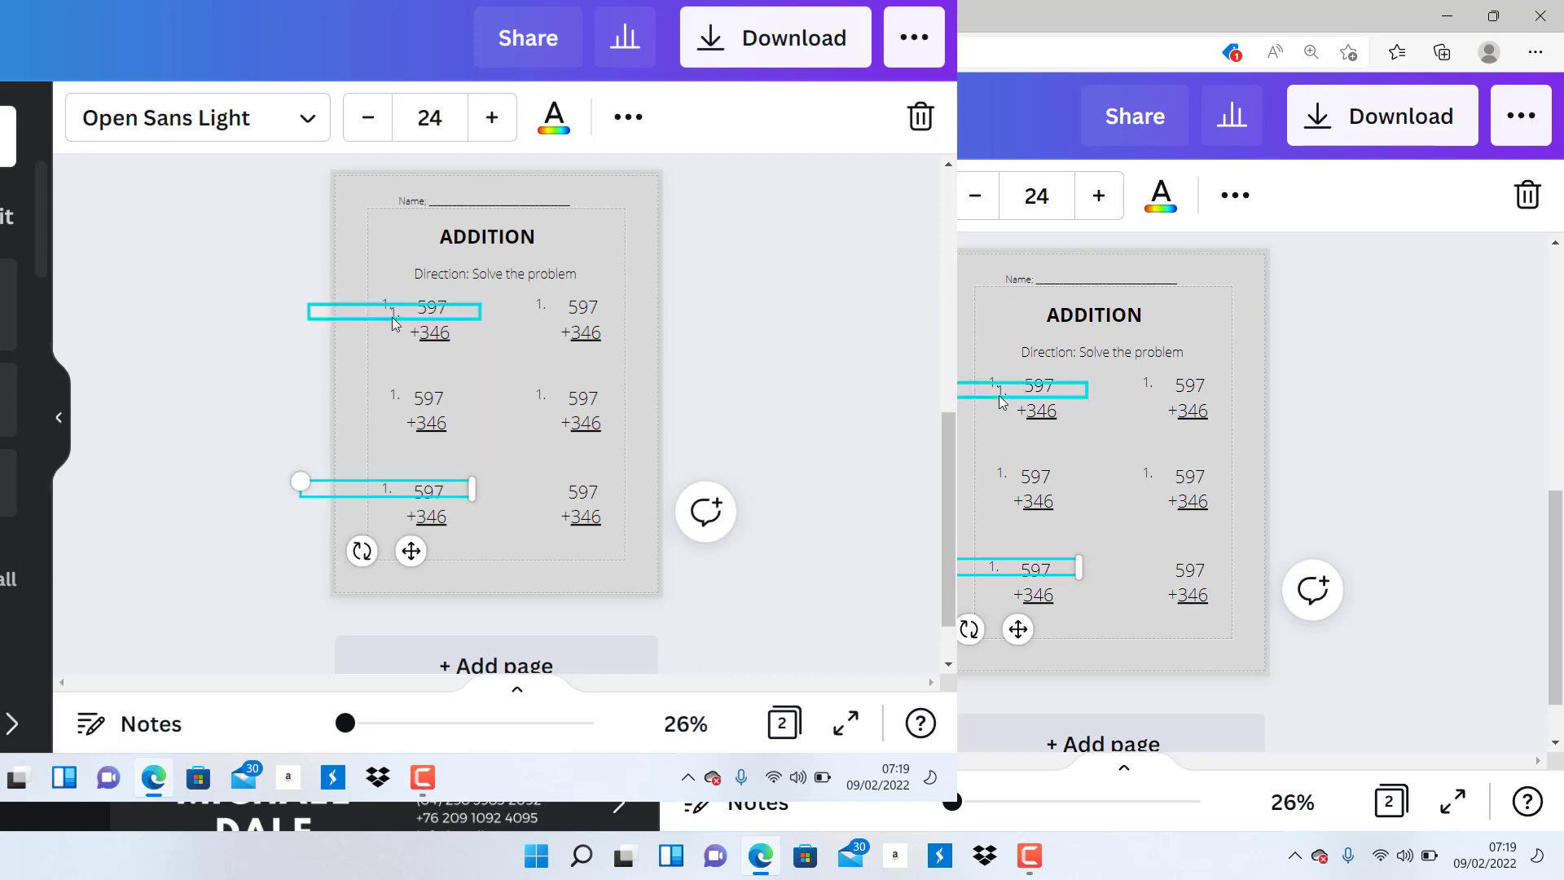
{"action": "left_click", "coordinate": [998, 391]}
{"action": "left_click_drag", "start_coordinate": [998, 393], "coordinate": [1151, 573]}
Renumber the five copied labels 2 to 6, row by row from left to right, and clear the selection
{"action": "left_click", "coordinate": [1147, 391]}
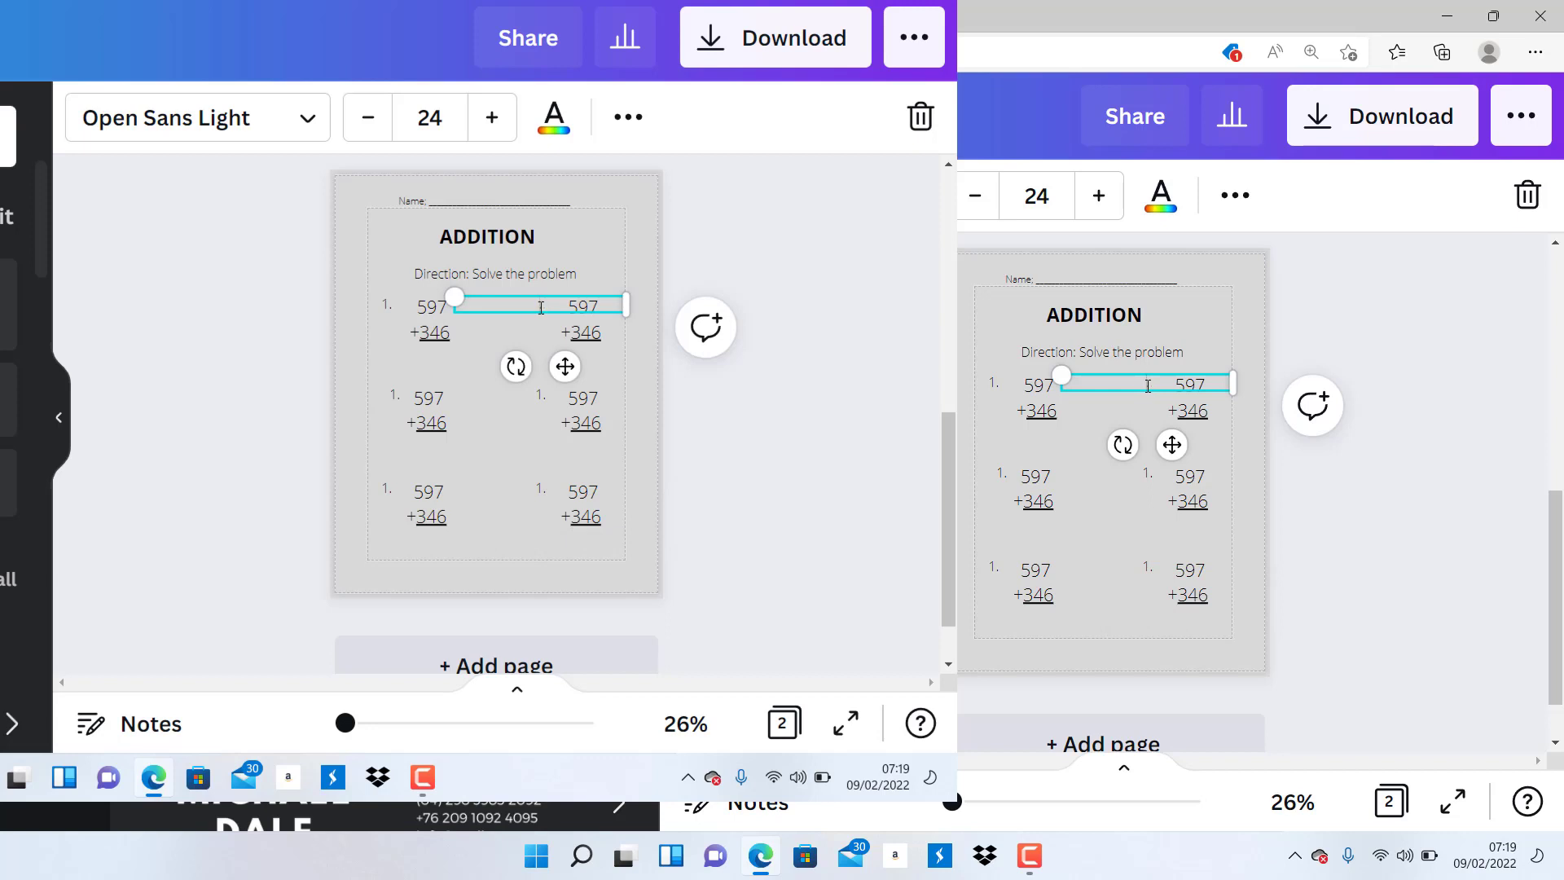
{"action": "left_click", "coordinate": [1008, 477]}
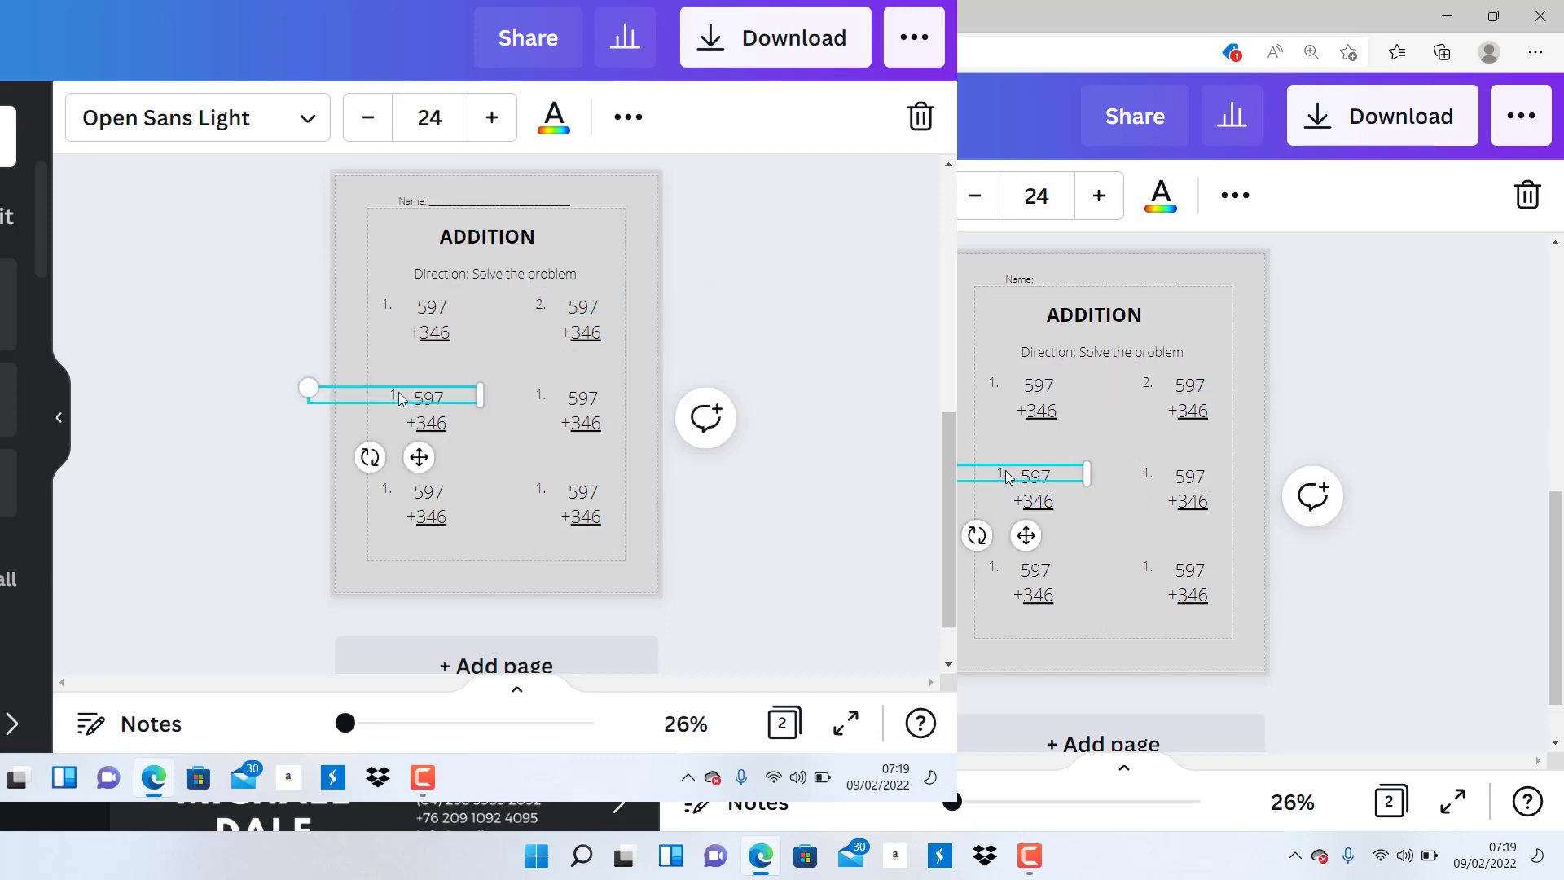
{"action": "left_click", "coordinate": [1153, 480]}
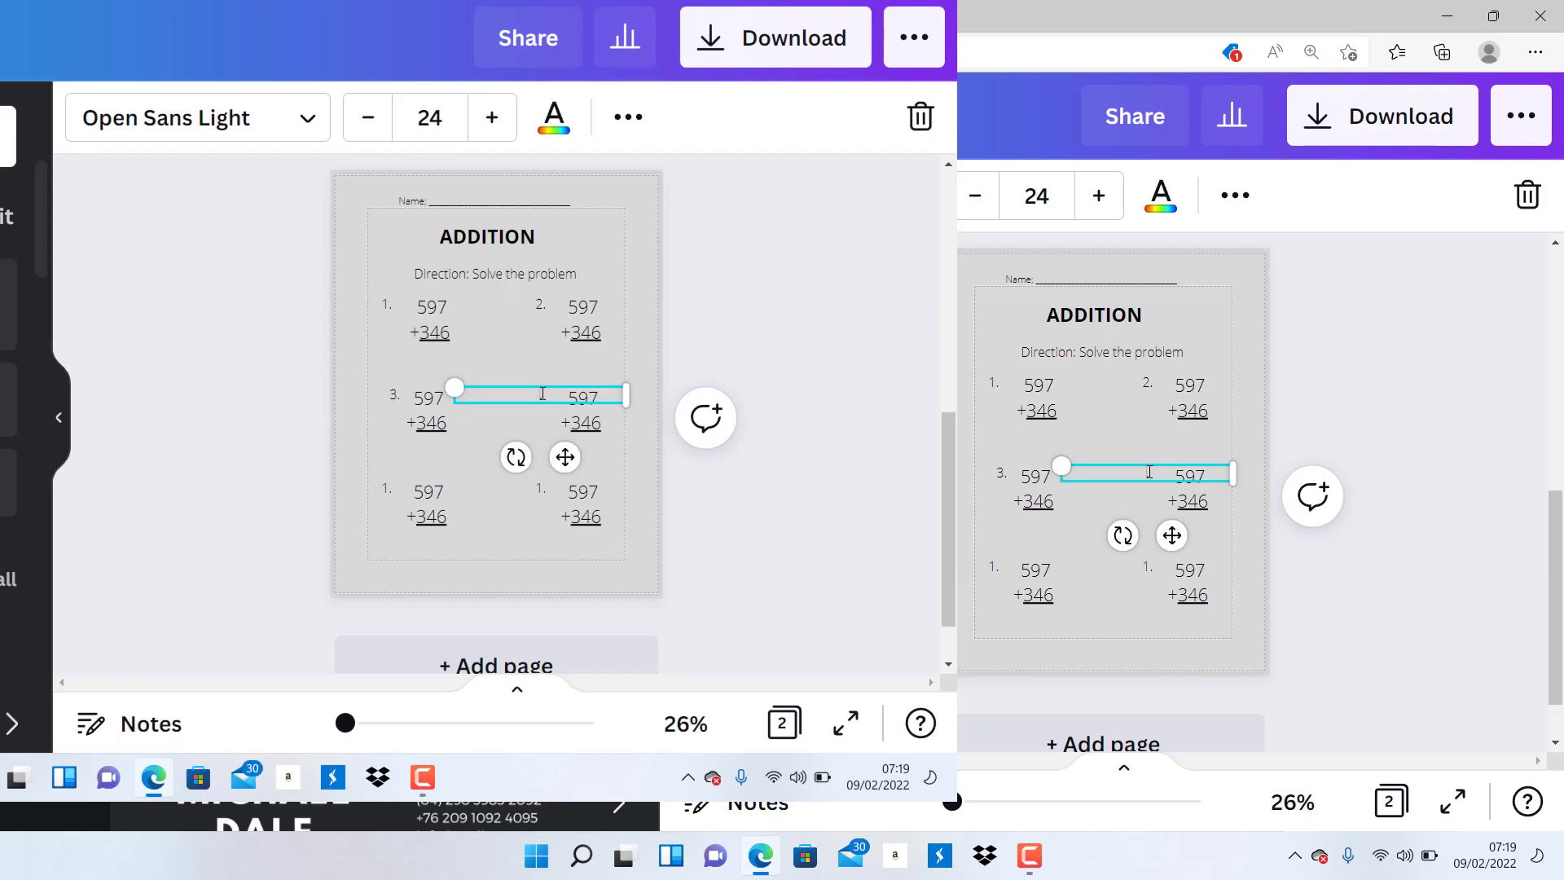
{"action": "left_click", "coordinate": [390, 486]}
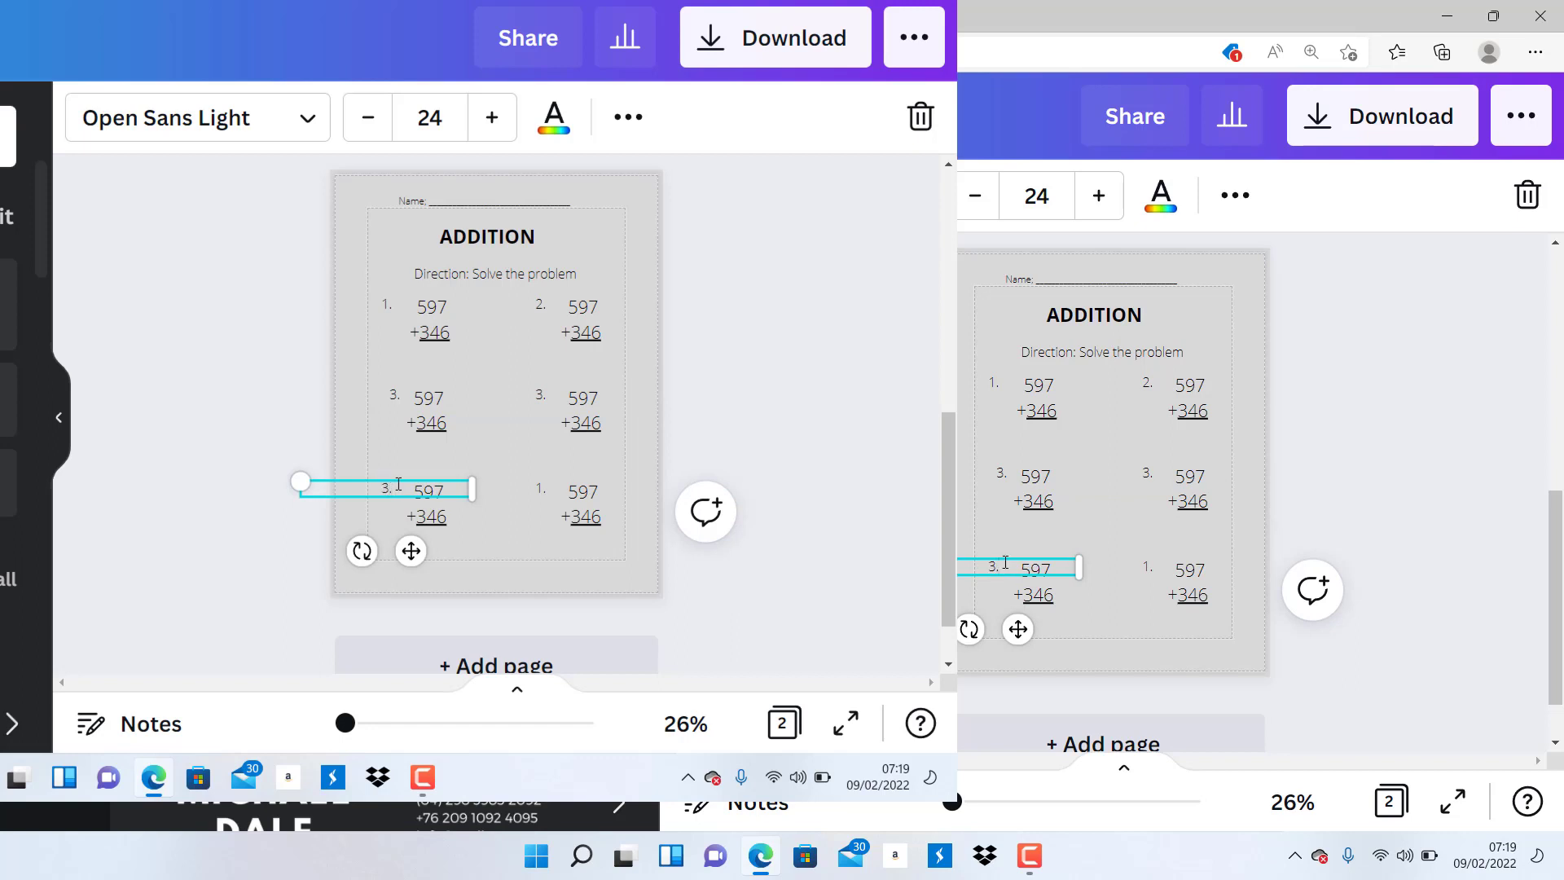
{"action": "left_click", "coordinate": [542, 399]}
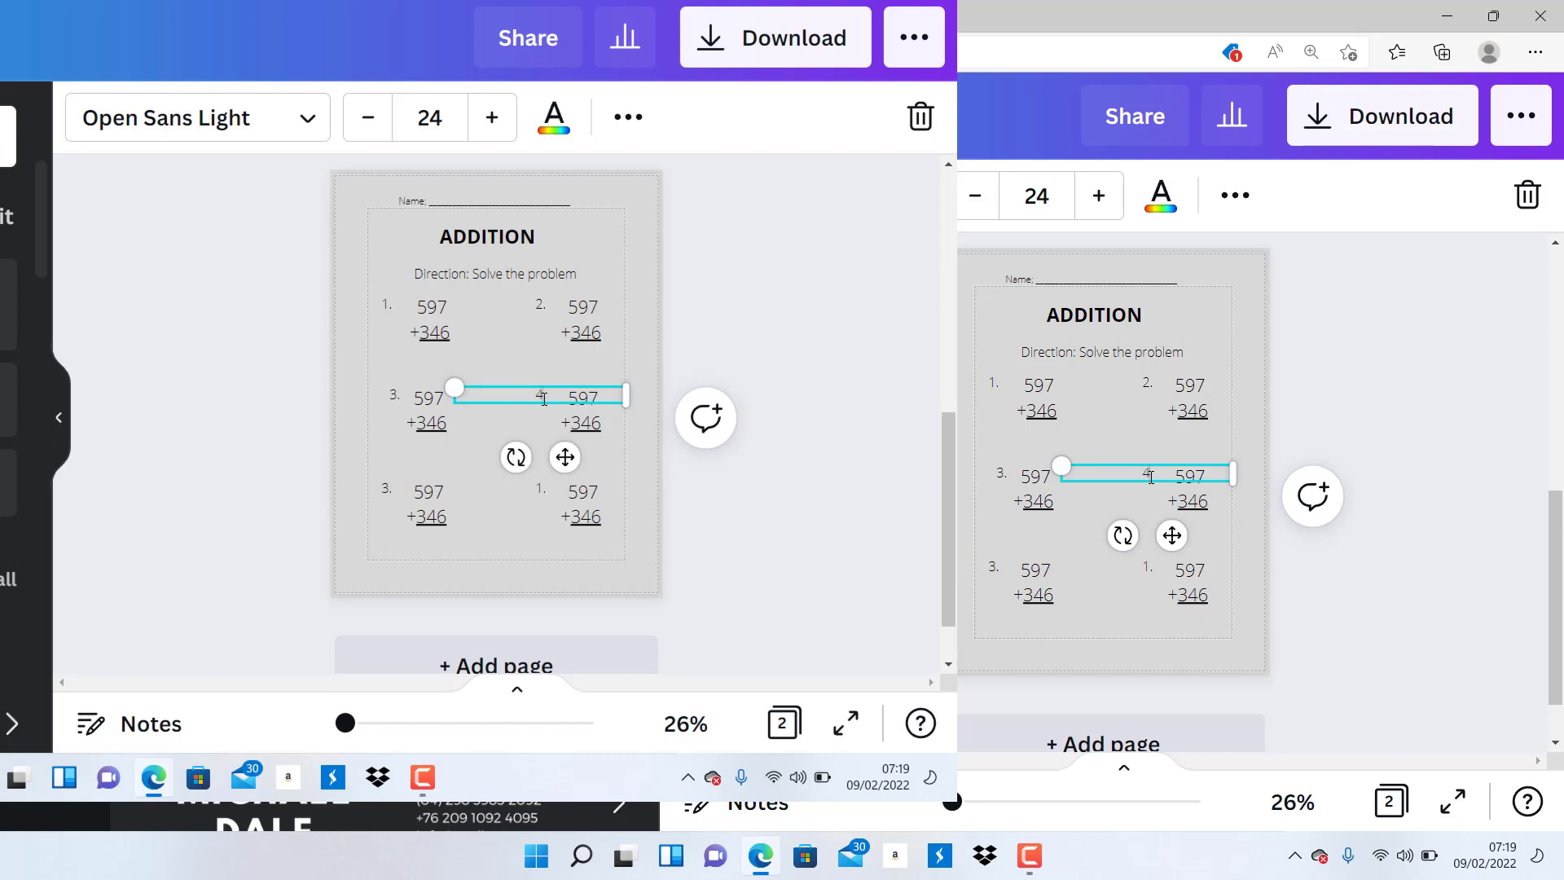
{"action": "left_click", "coordinate": [994, 567]}
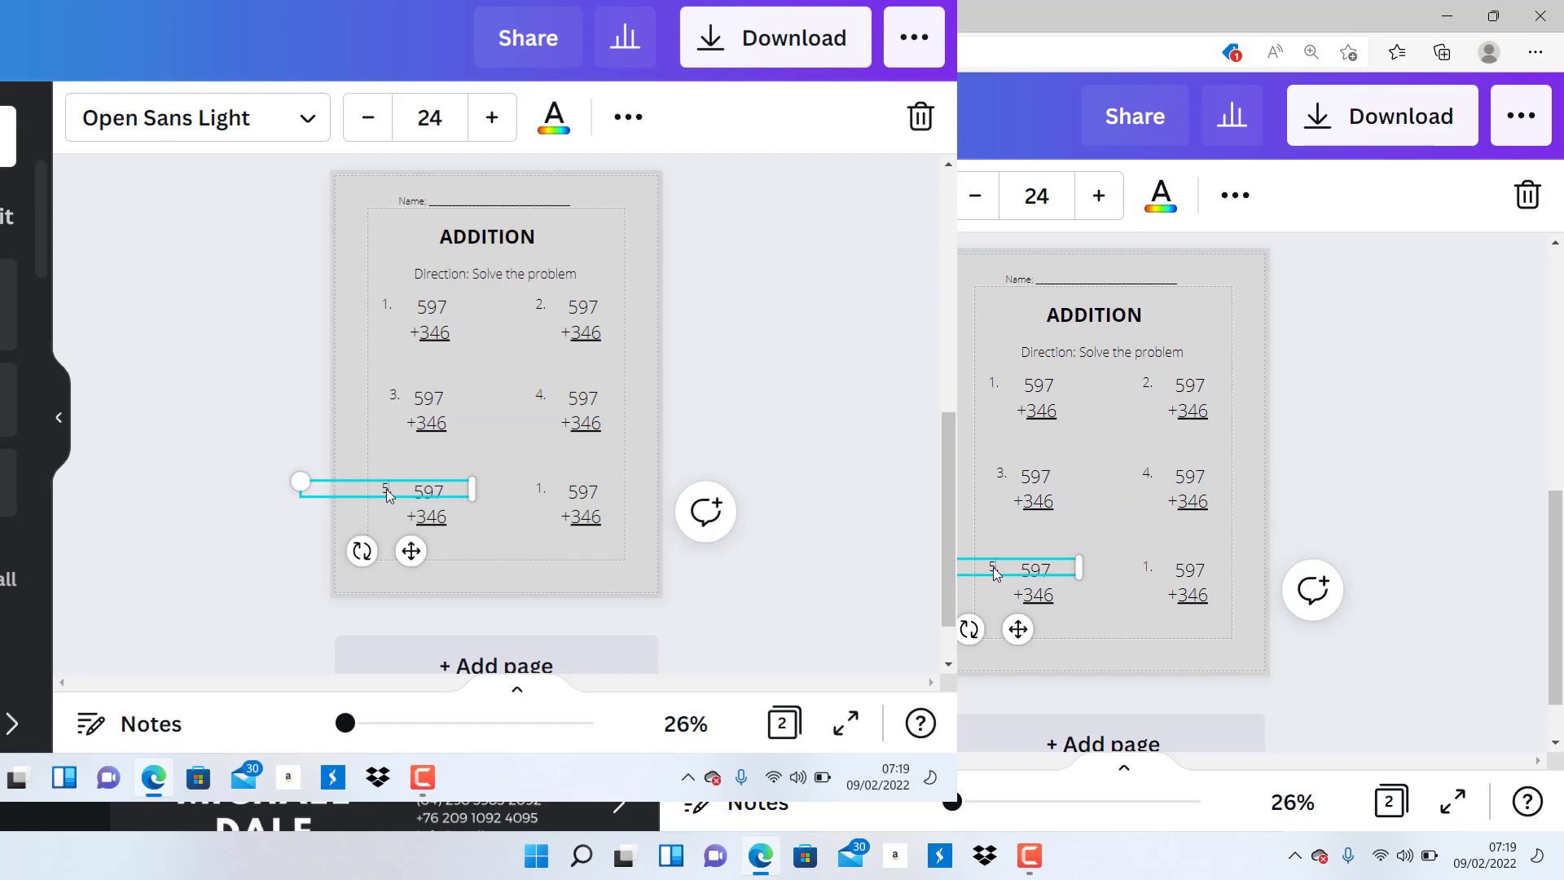
{"action": "left_click", "coordinate": [1151, 567]}
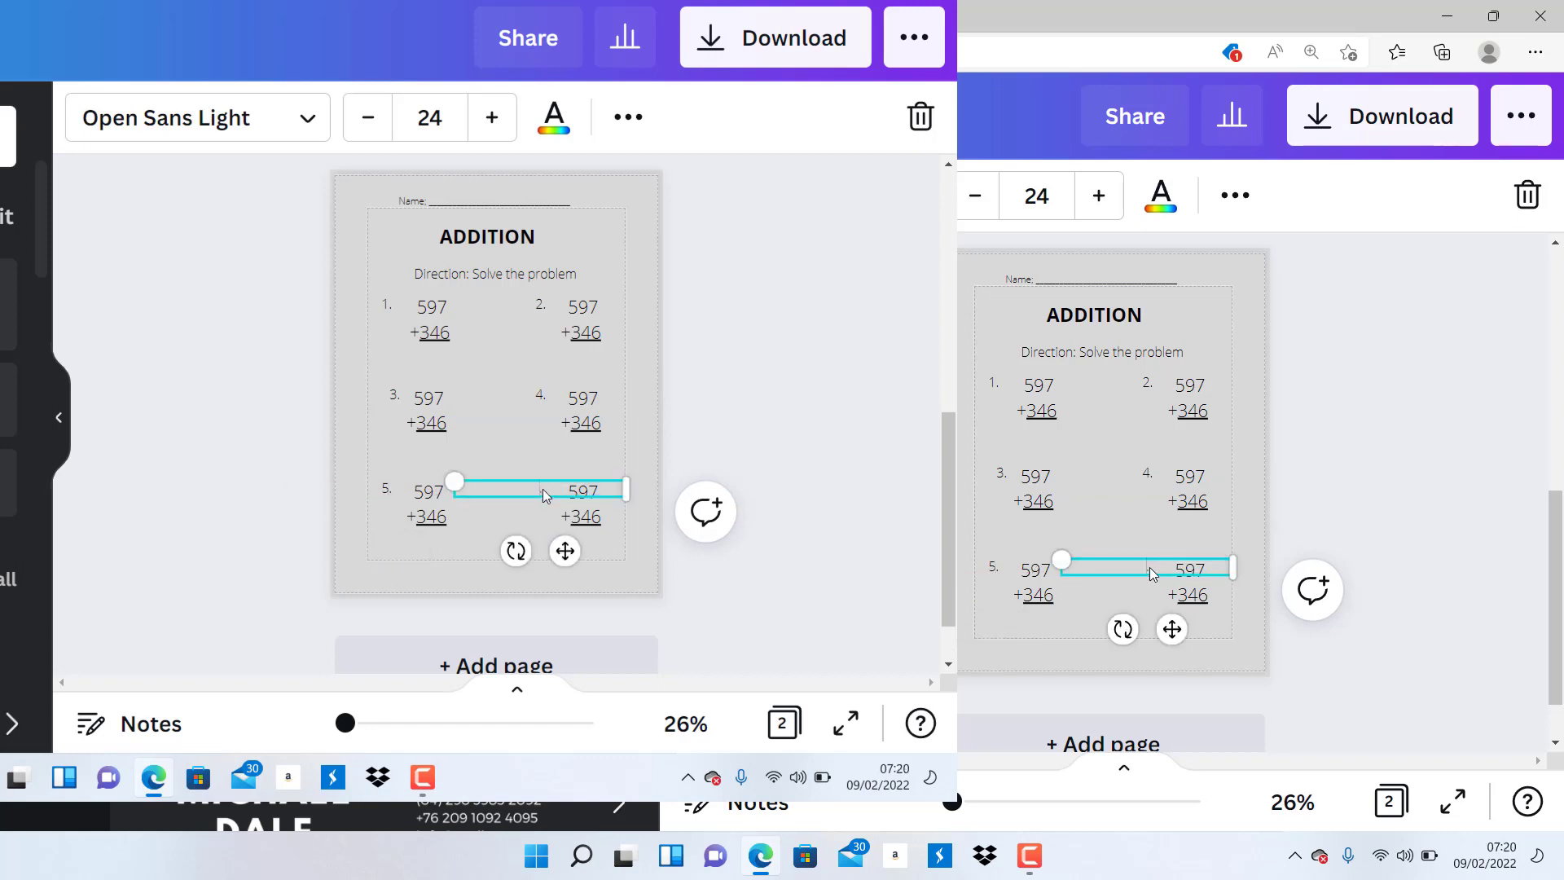
{"action": "left_click", "coordinate": [1347, 462]}
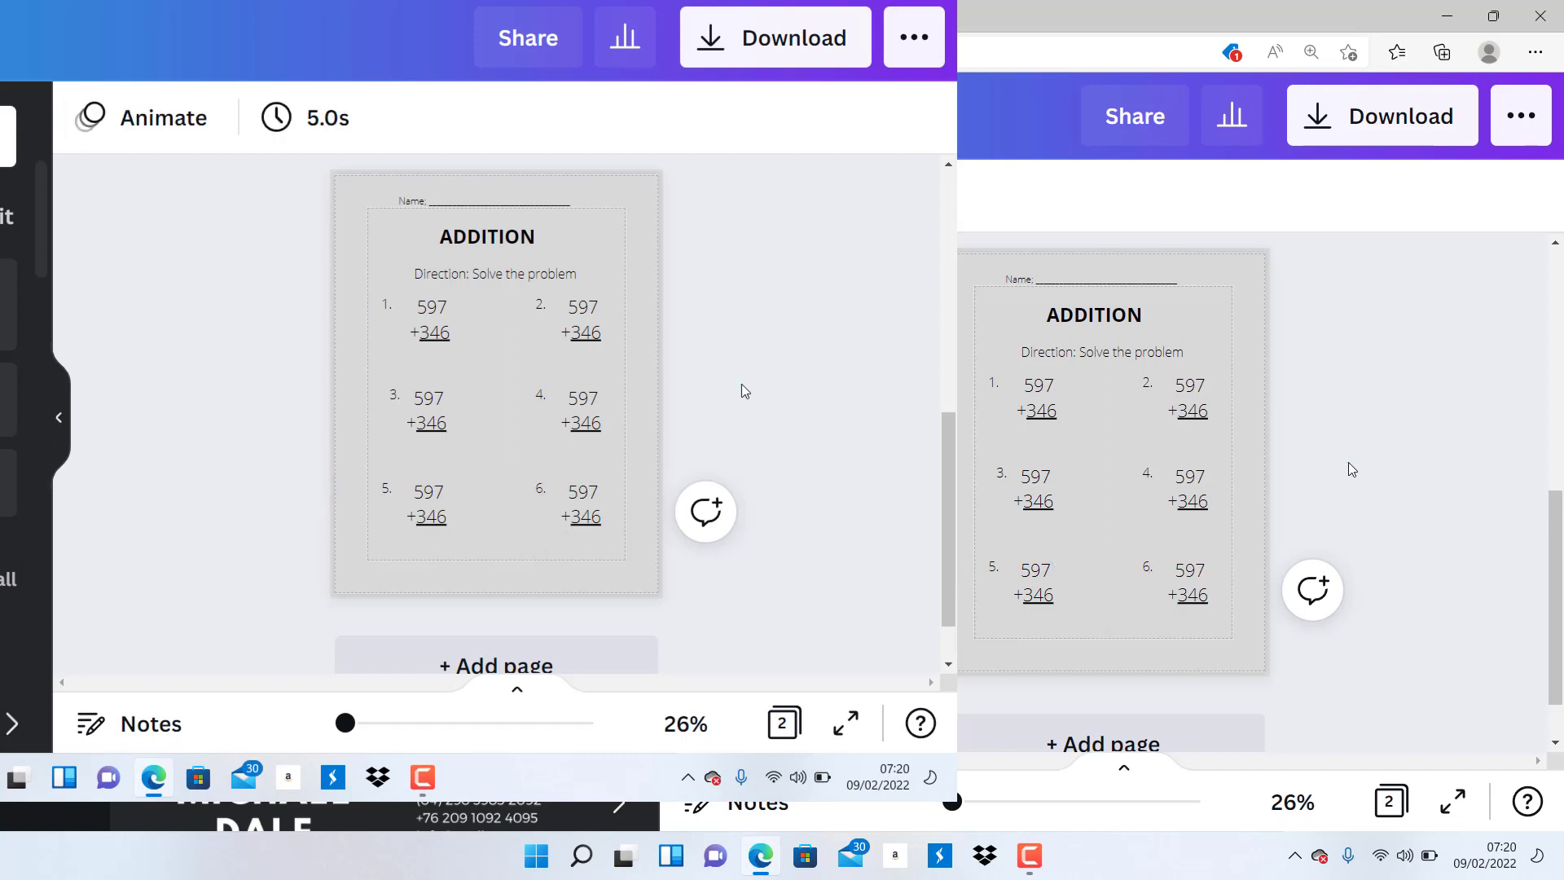
Change the background colour of page 2 to white
{"action": "left_click", "coordinate": [634, 194]}
{"action": "left_click", "coordinate": [82, 123]}
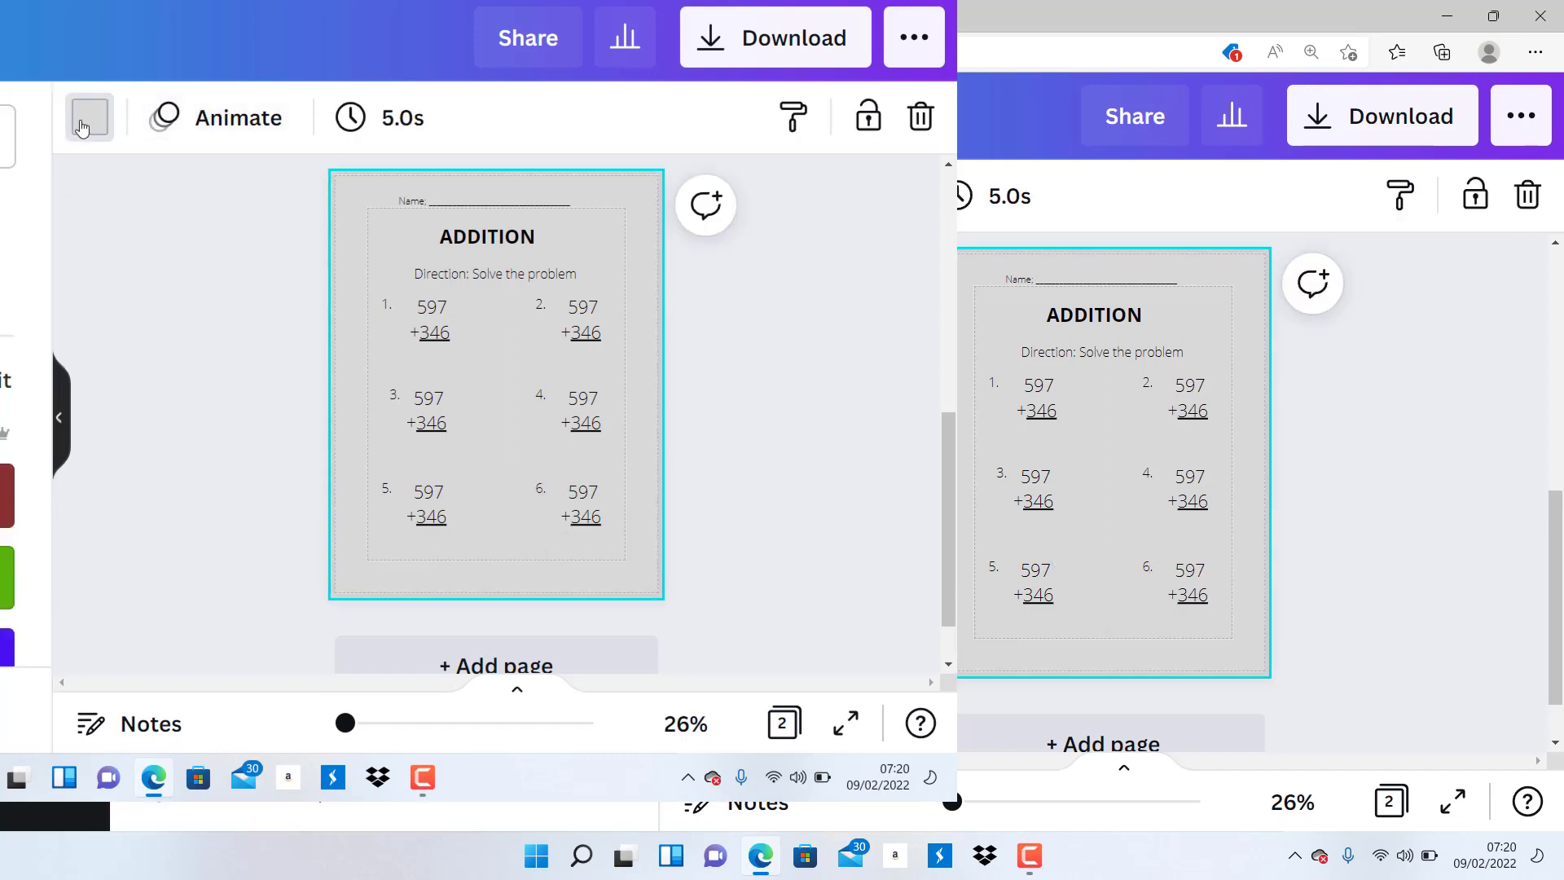
{"action": "left_click_drag", "start_coordinate": [51, 236], "coordinate": [48, 488]}
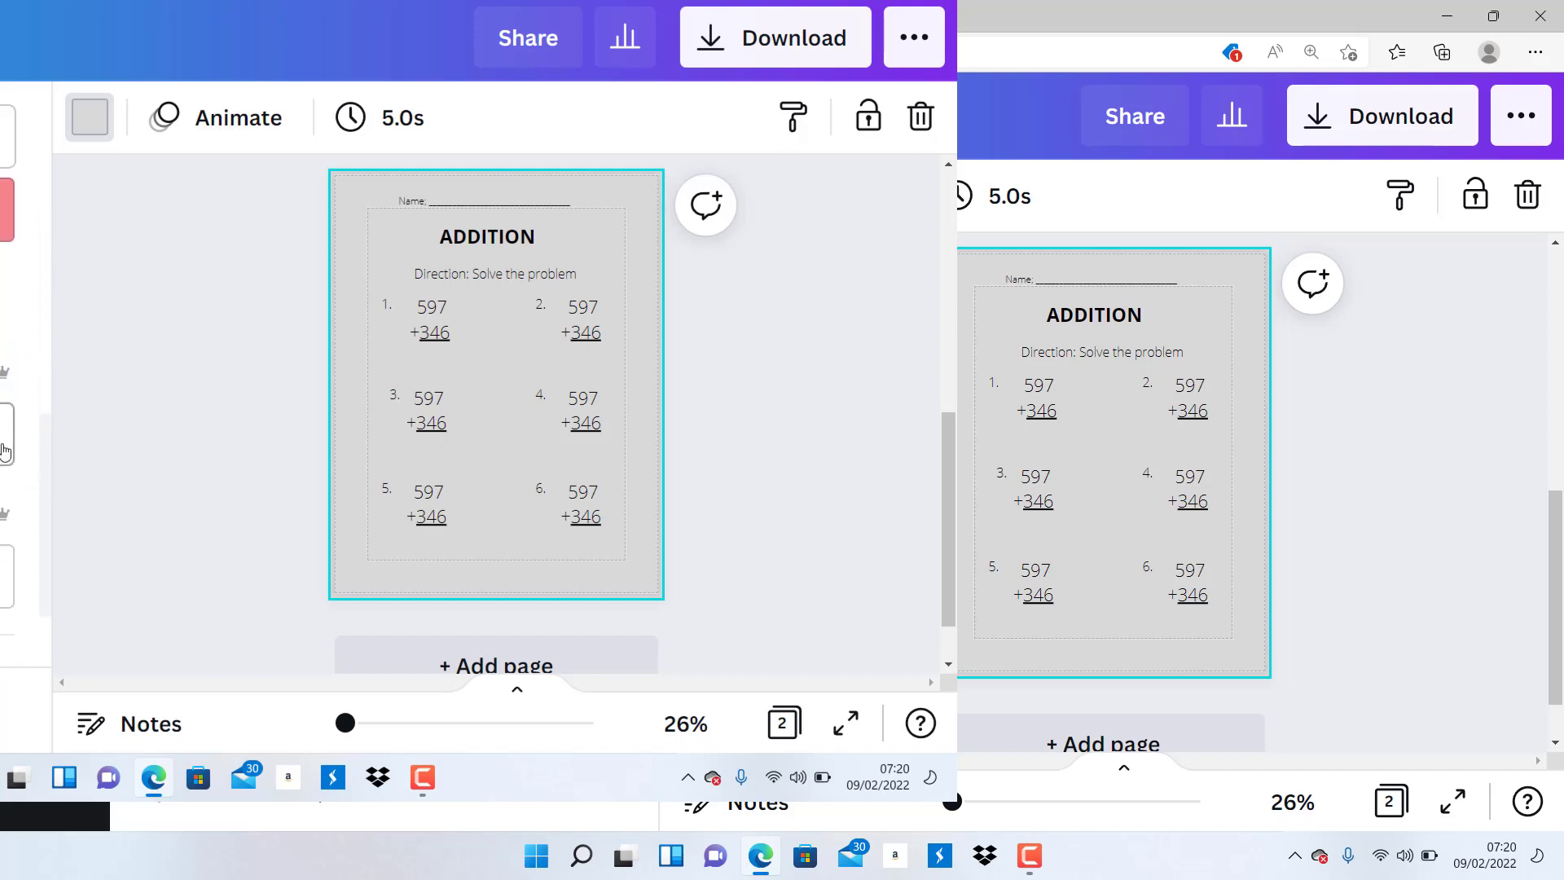
{"action": "left_click", "coordinate": [31, 449]}
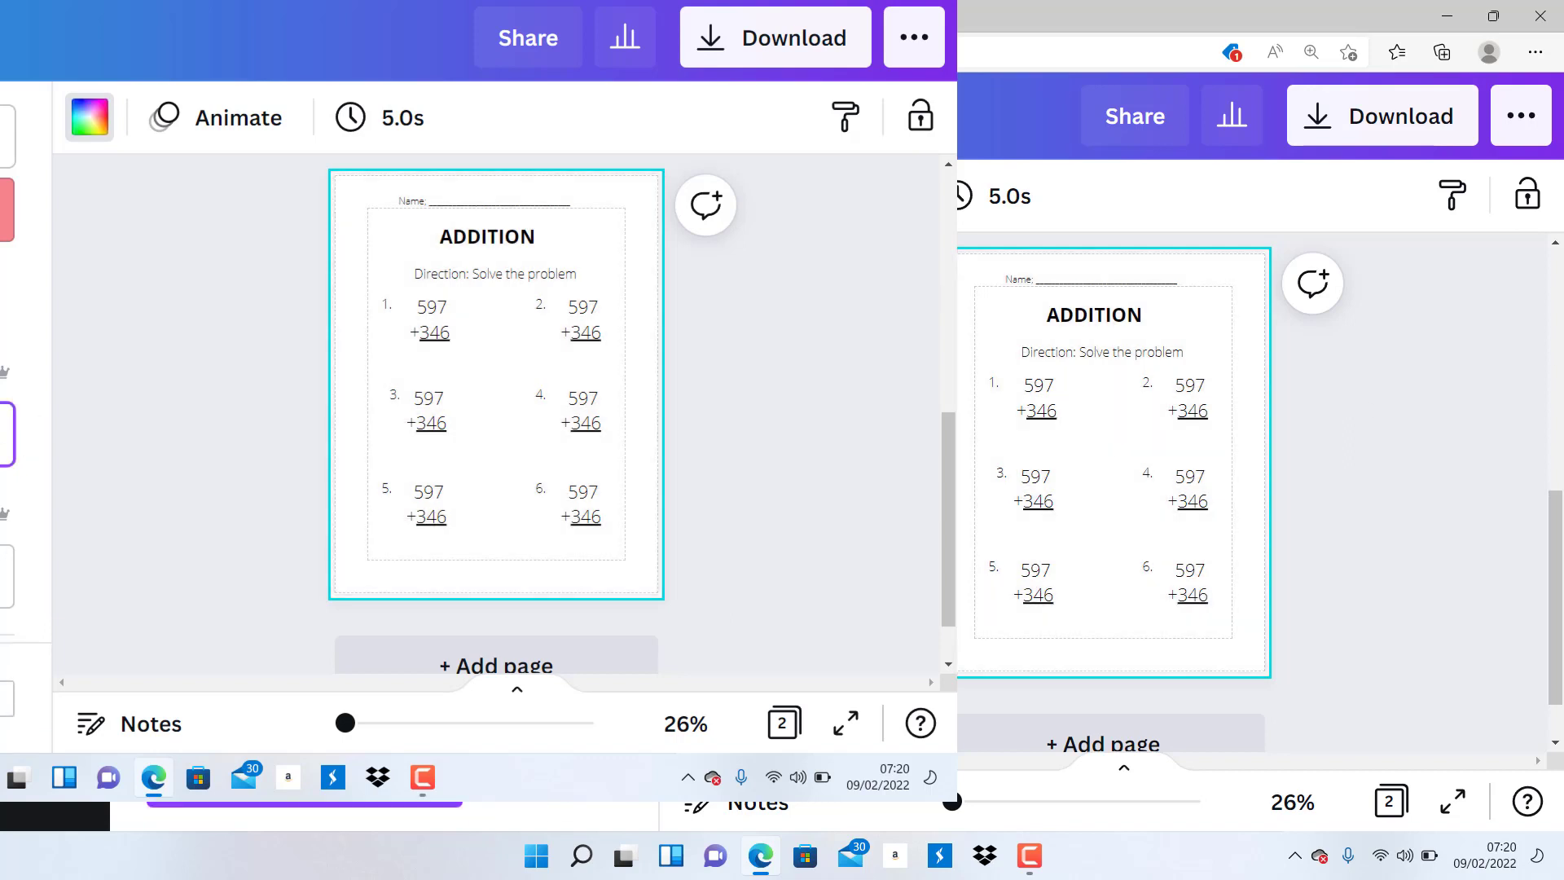
{"action": "left_click", "coordinate": [834, 299]}
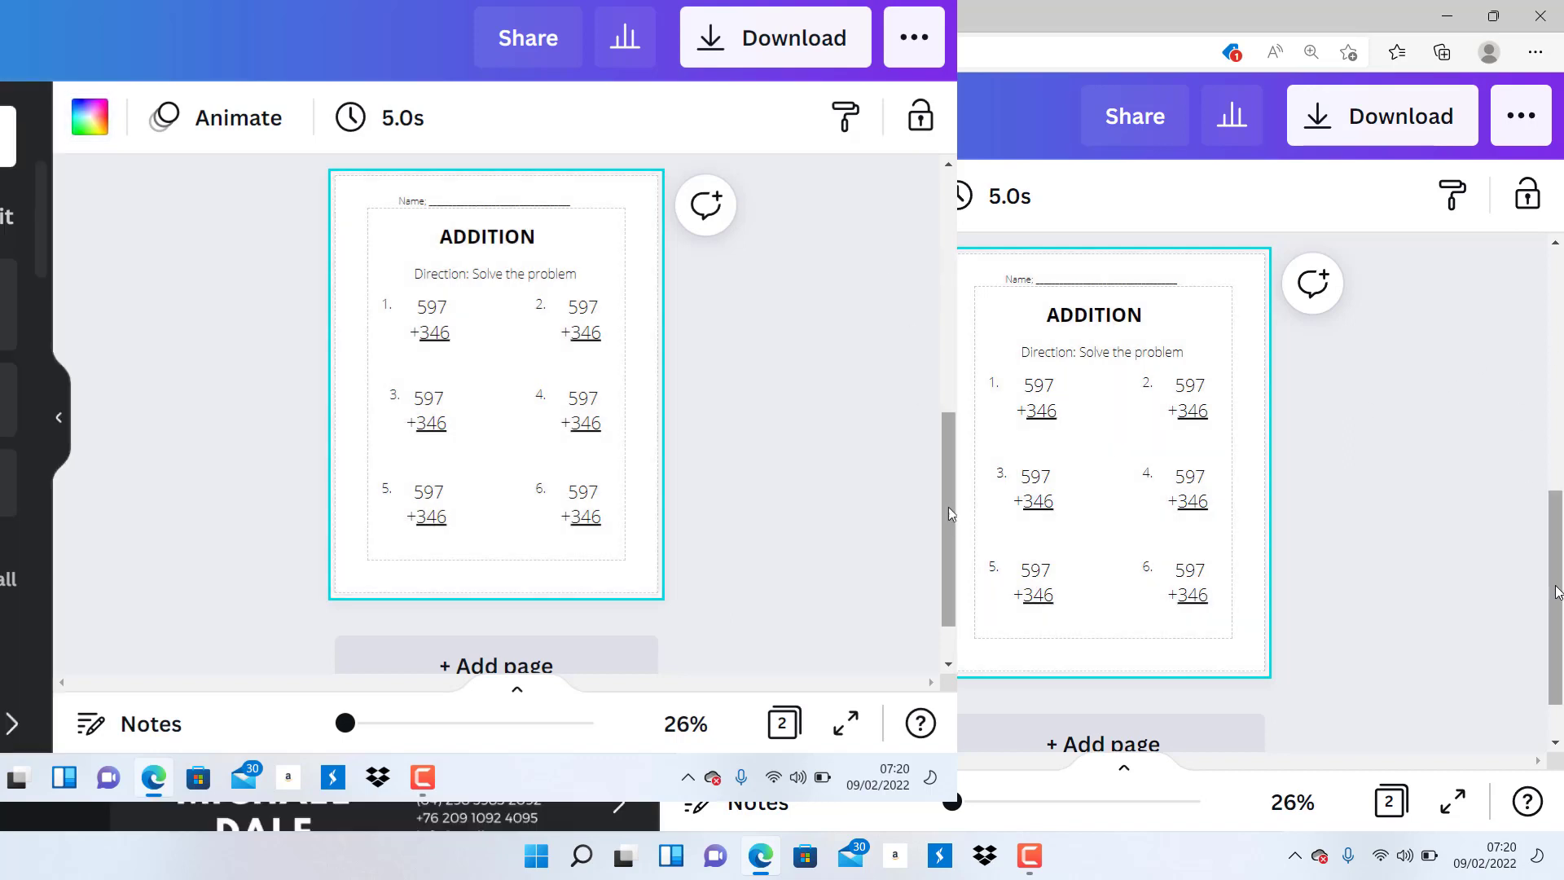
Change the background colour of page 1, the clownfish worksheet, to white
{"action": "left_click_drag", "start_coordinate": [948, 512], "coordinate": [914, 311]}
{"action": "left_click", "coordinate": [536, 330]}
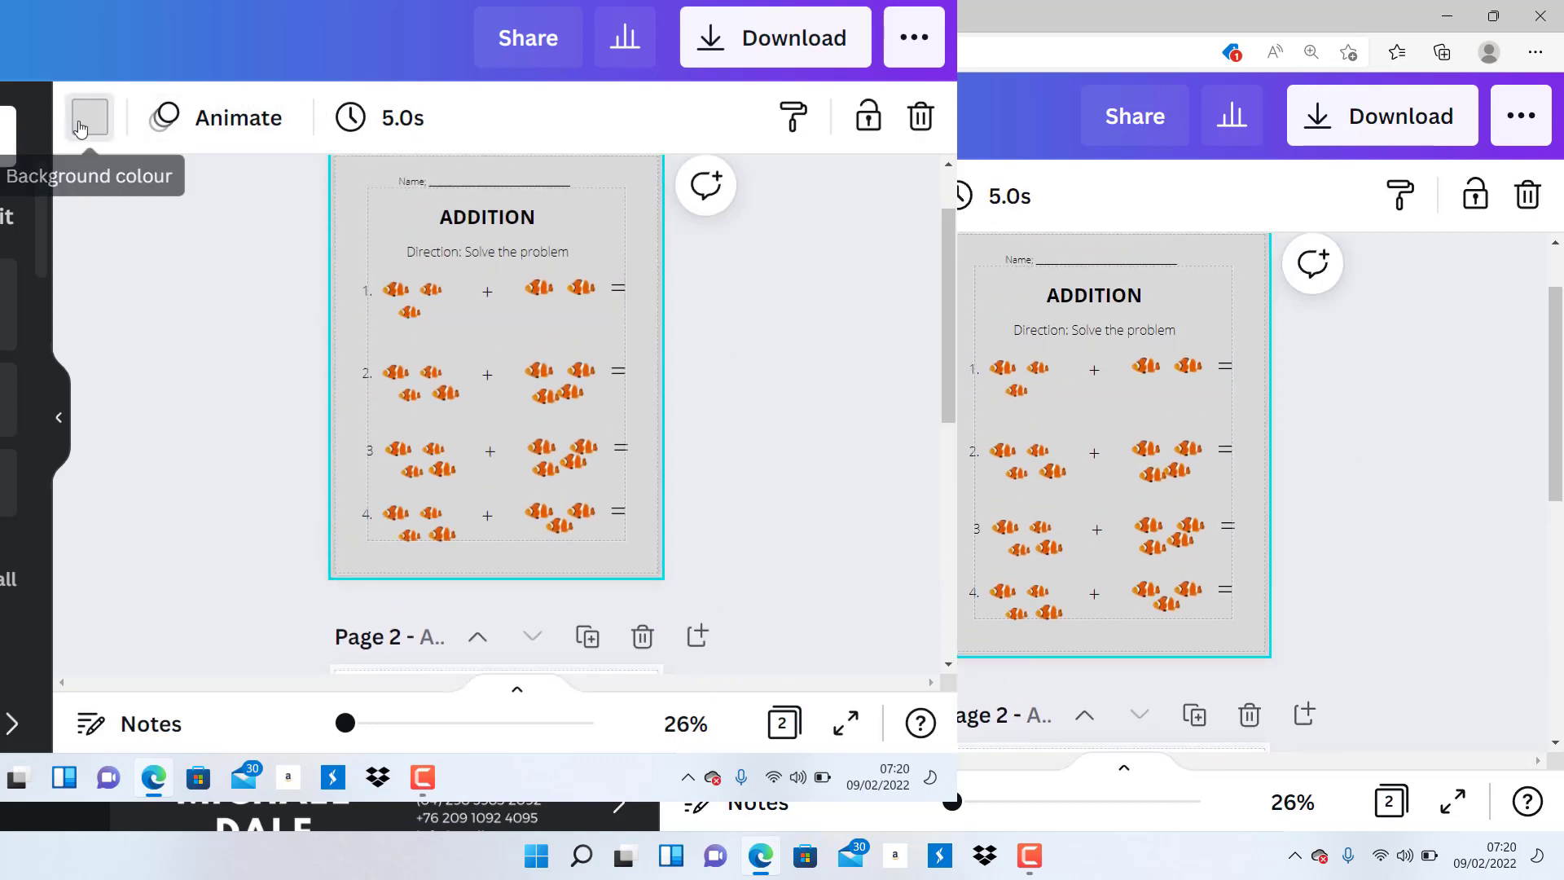
{"action": "left_click", "coordinate": [80, 128]}
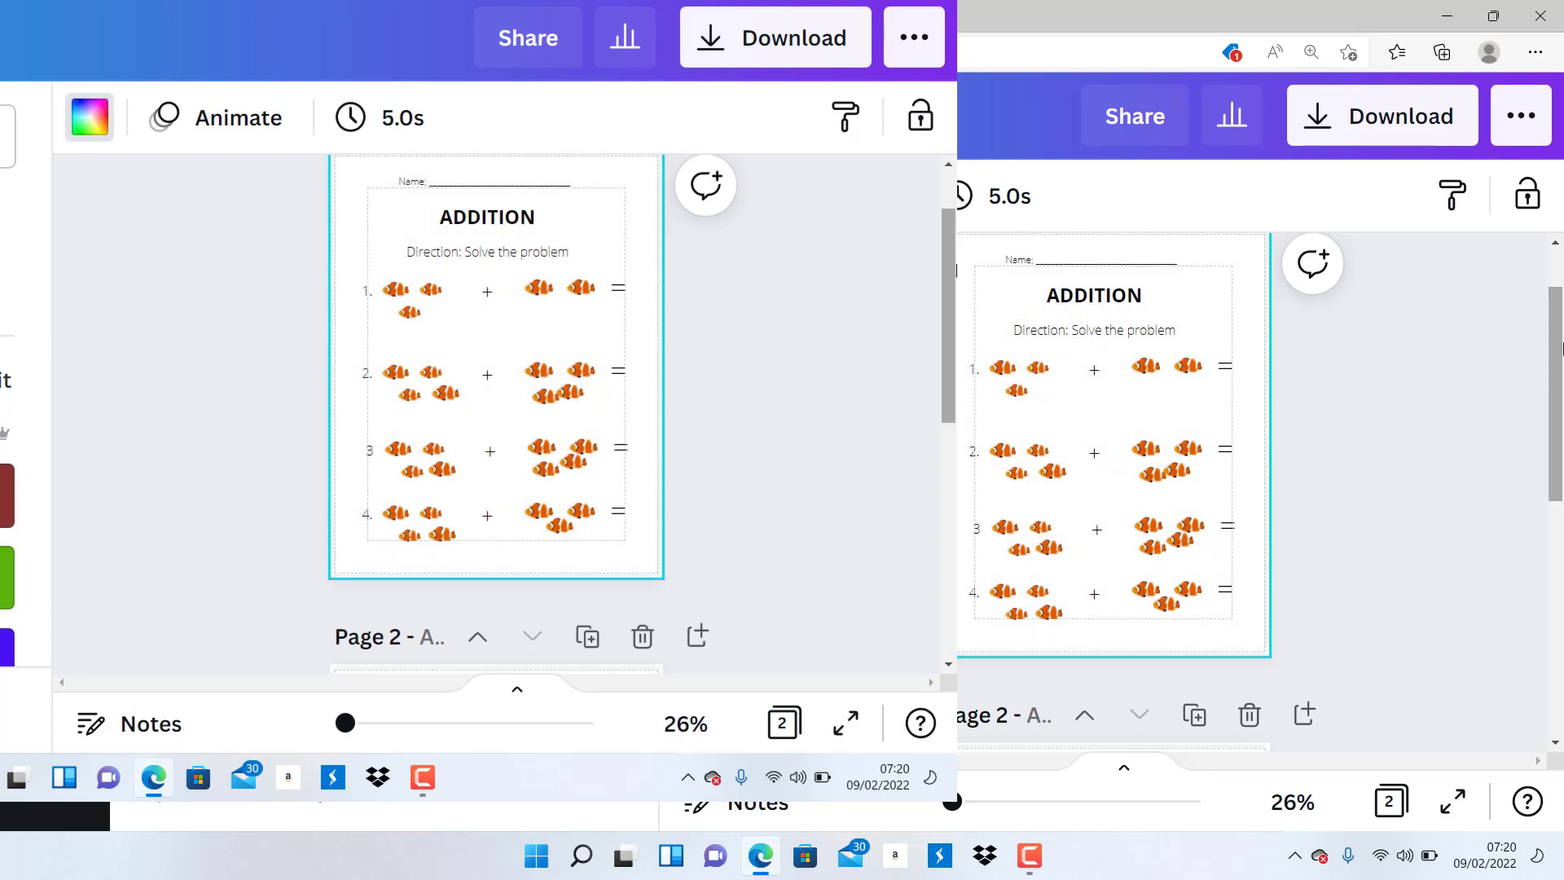
Review the layout and white backgrounds of both worksheet pages
{"action": "mouse_move", "coordinate": [1562, 348]}
{"action": "left_mouse_down"}
{"action": "mouse_move", "coordinate": [1562, 505]}
{"action": "mouse_move", "coordinate": [1541, 340]}
{"action": "left_mouse_up"}
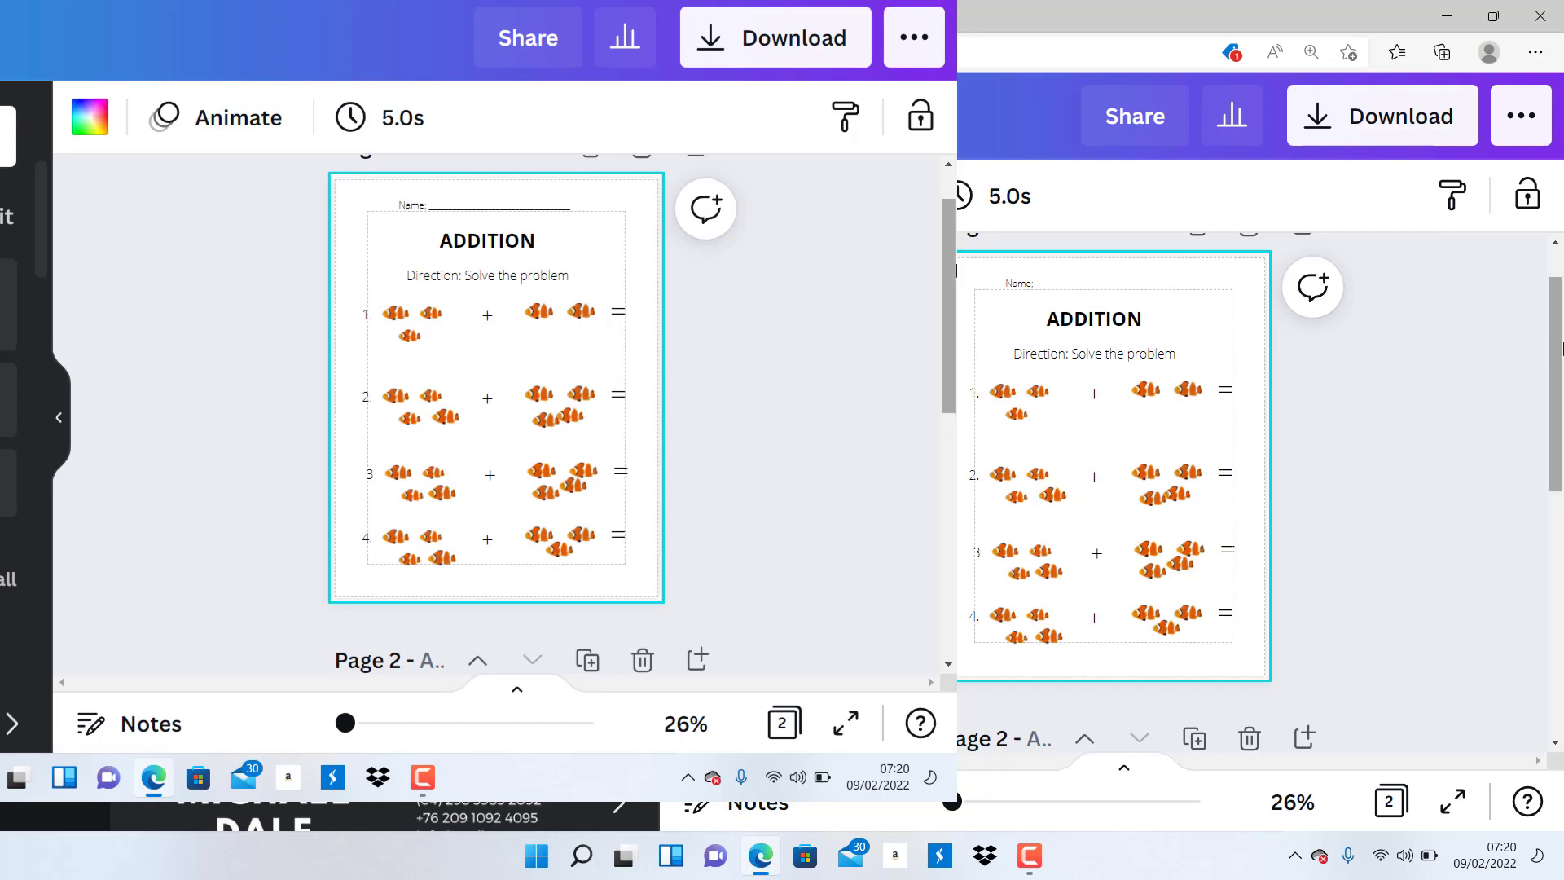
{"action": "scroll", "coordinate": [949, 289], "scroll_direction": "down", "scroll_amount": 4}
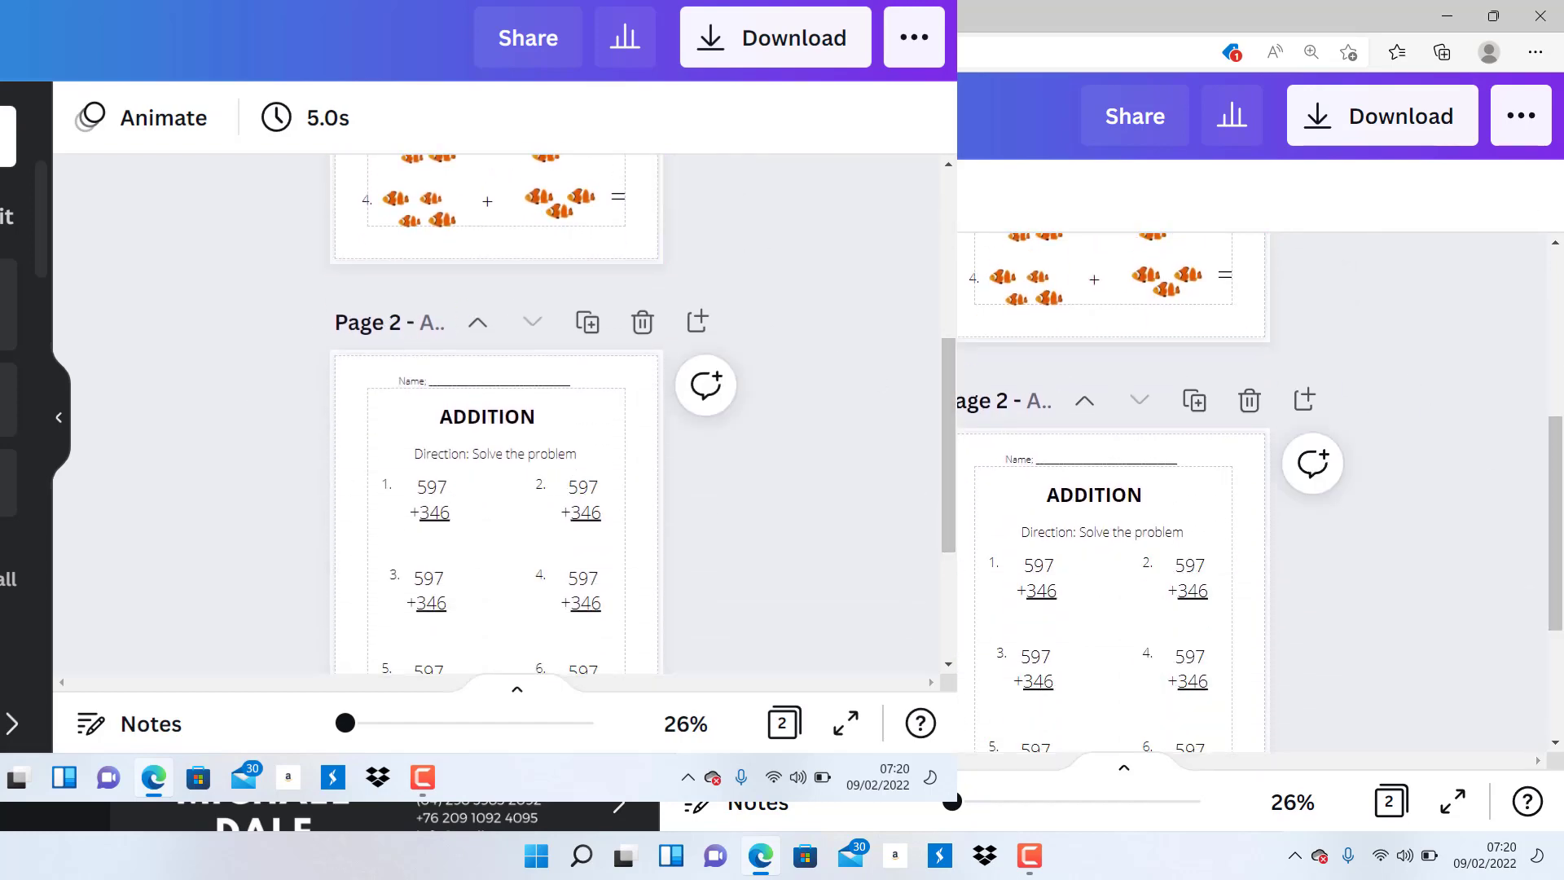
{"action": "scroll", "coordinate": [946, 379], "scroll_direction": "up", "scroll_amount": 1}
{"action": "scroll", "coordinate": [946, 379], "scroll_direction": "up", "scroll_amount": 3}
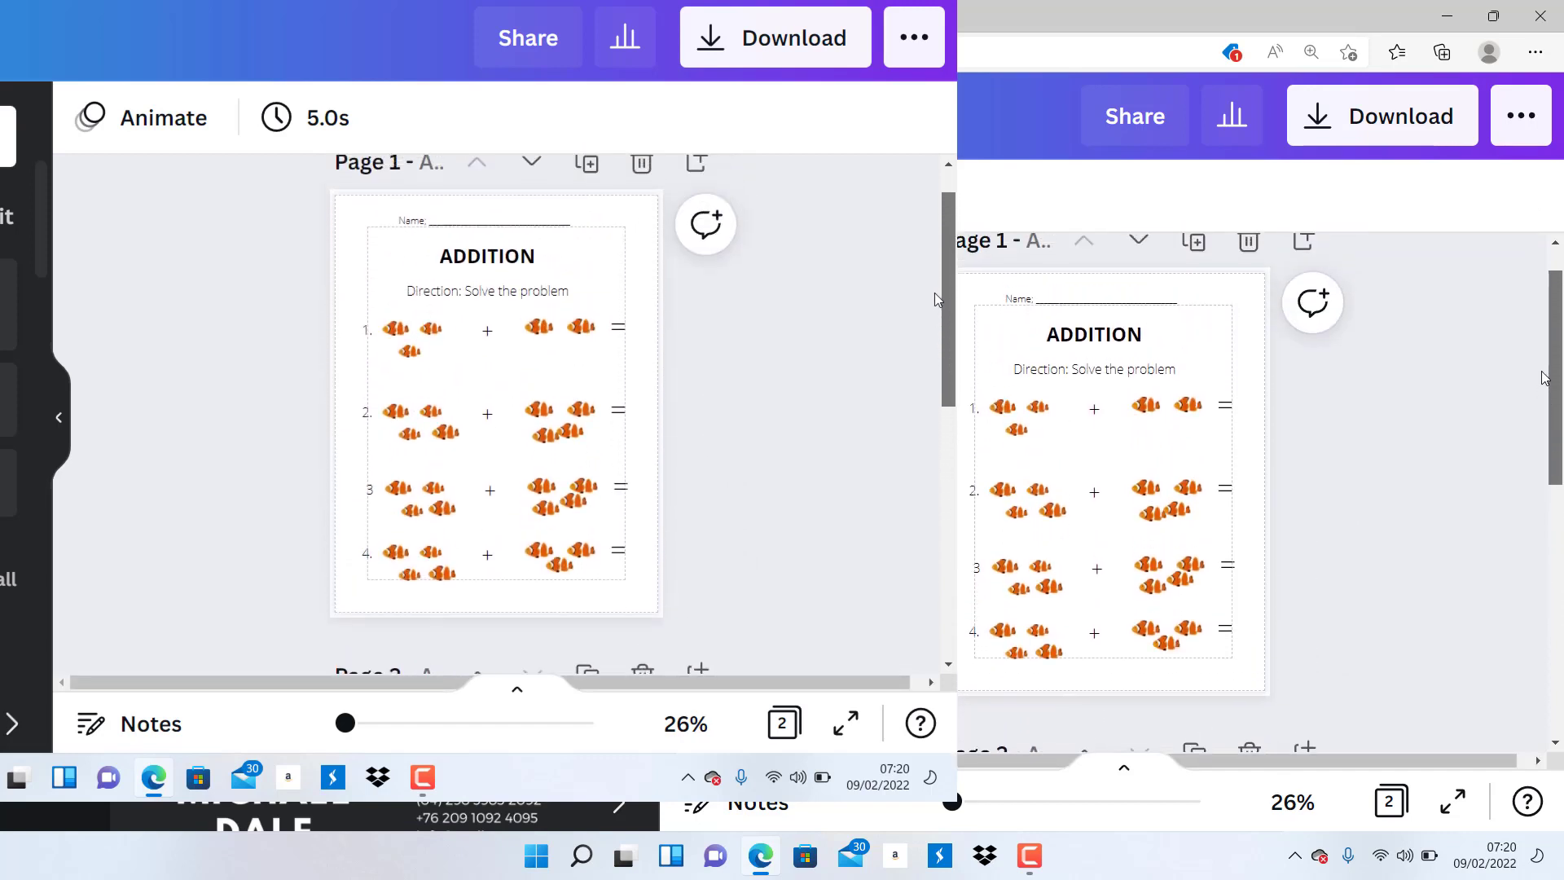
{"action": "scroll", "coordinate": [936, 301], "scroll_direction": "down", "scroll_amount": 1}
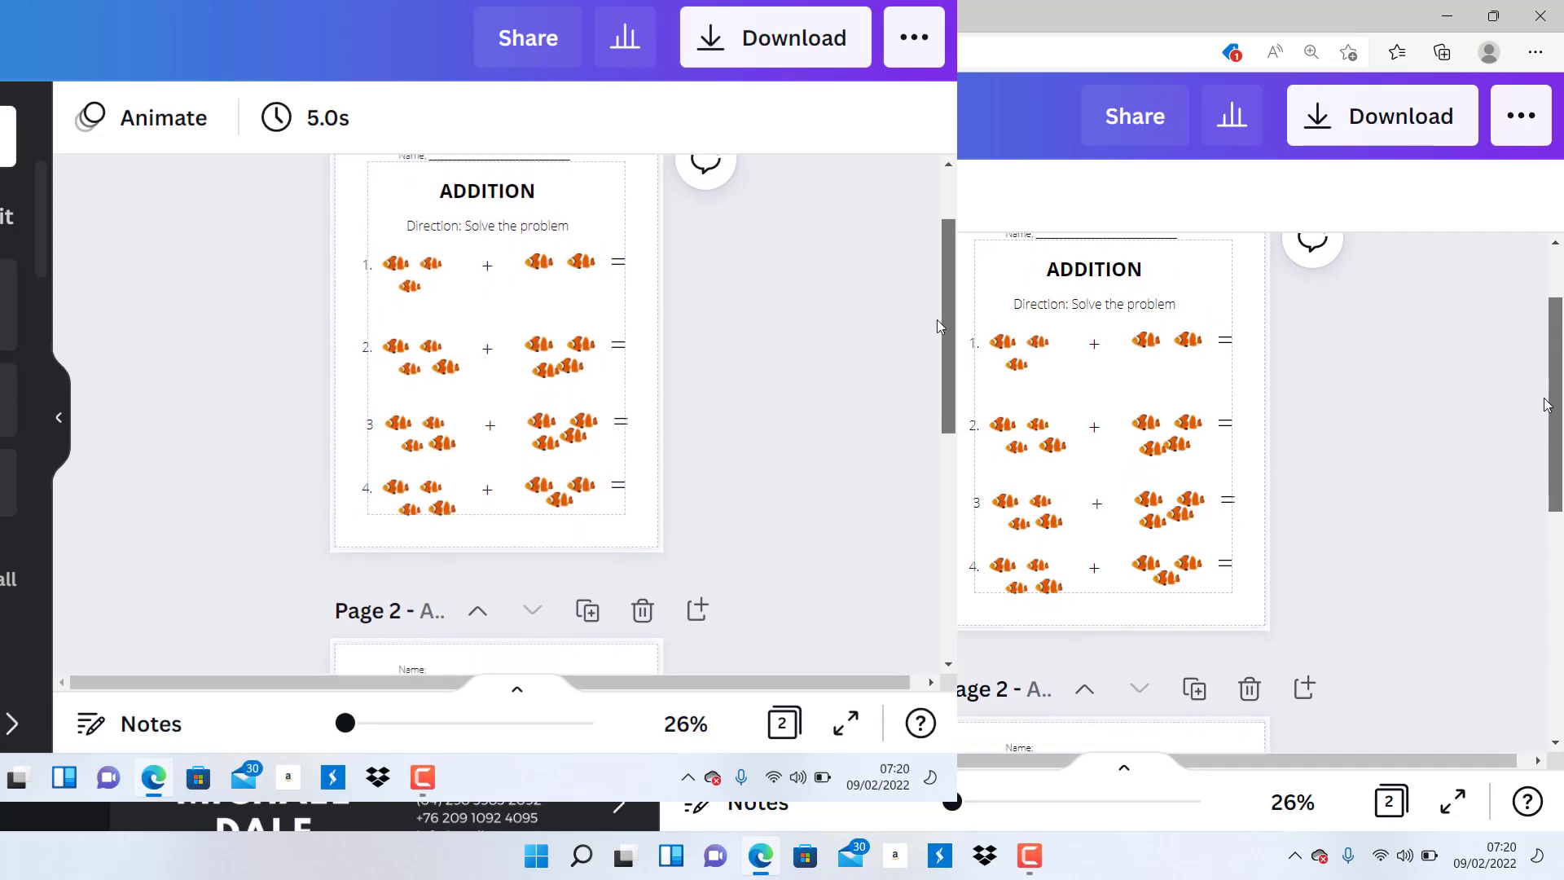
{"action": "scroll", "coordinate": [937, 320], "scroll_direction": "down", "scroll_amount": 1}
{"action": "scroll", "coordinate": [943, 352], "scroll_direction": "down", "scroll_amount": 1}
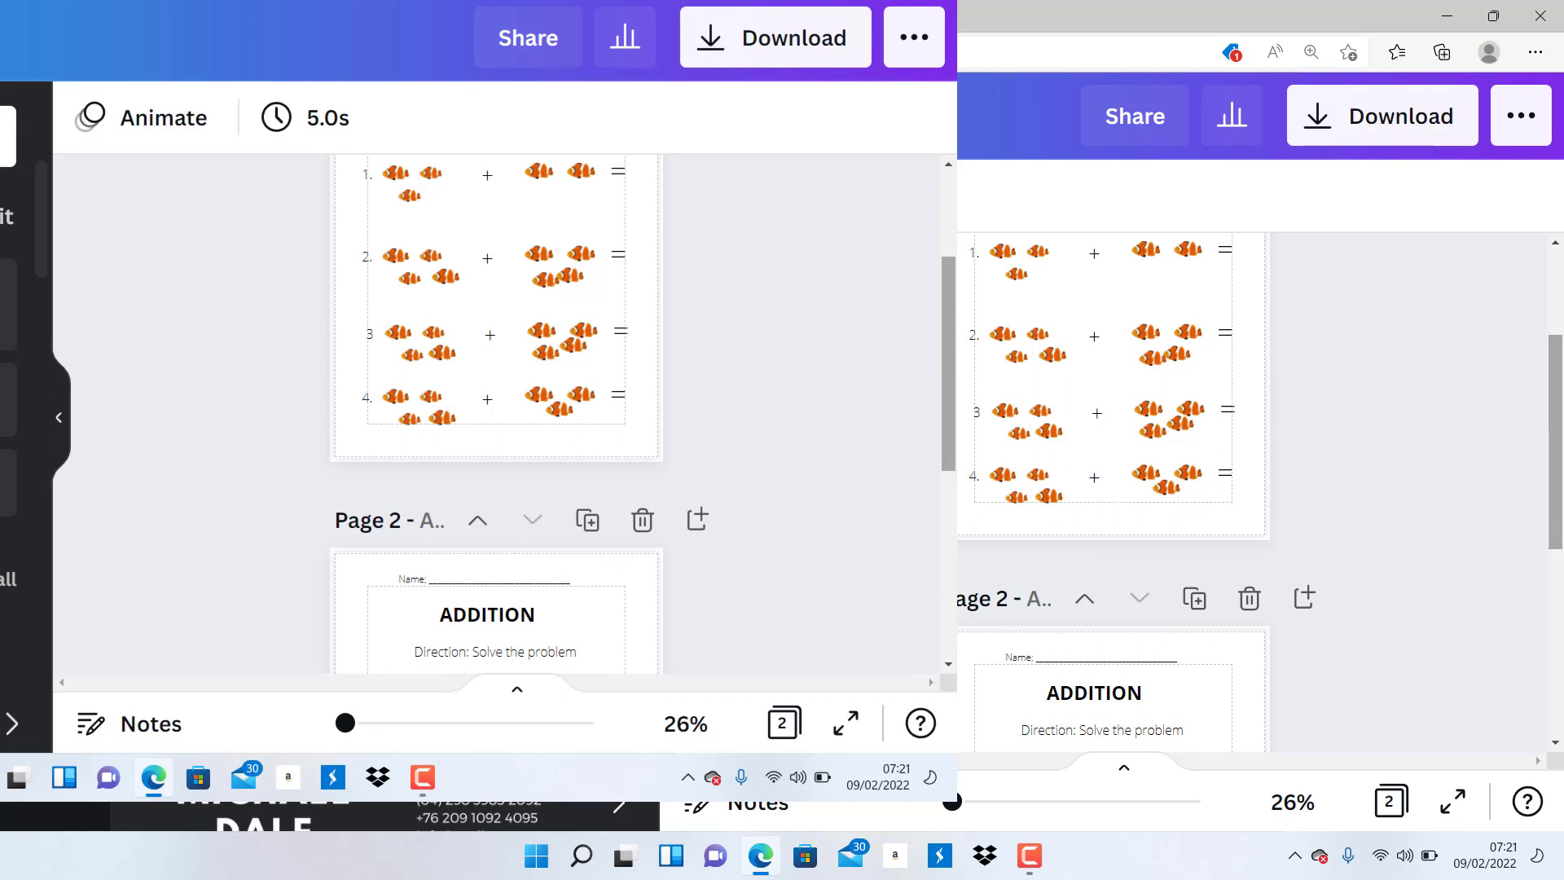
{"action": "left_click_drag", "start_coordinate": [1562, 397], "coordinate": [1562, 569]}
{"action": "scroll", "coordinate": [1560, 554], "scroll_direction": "up", "scroll_amount": 4}
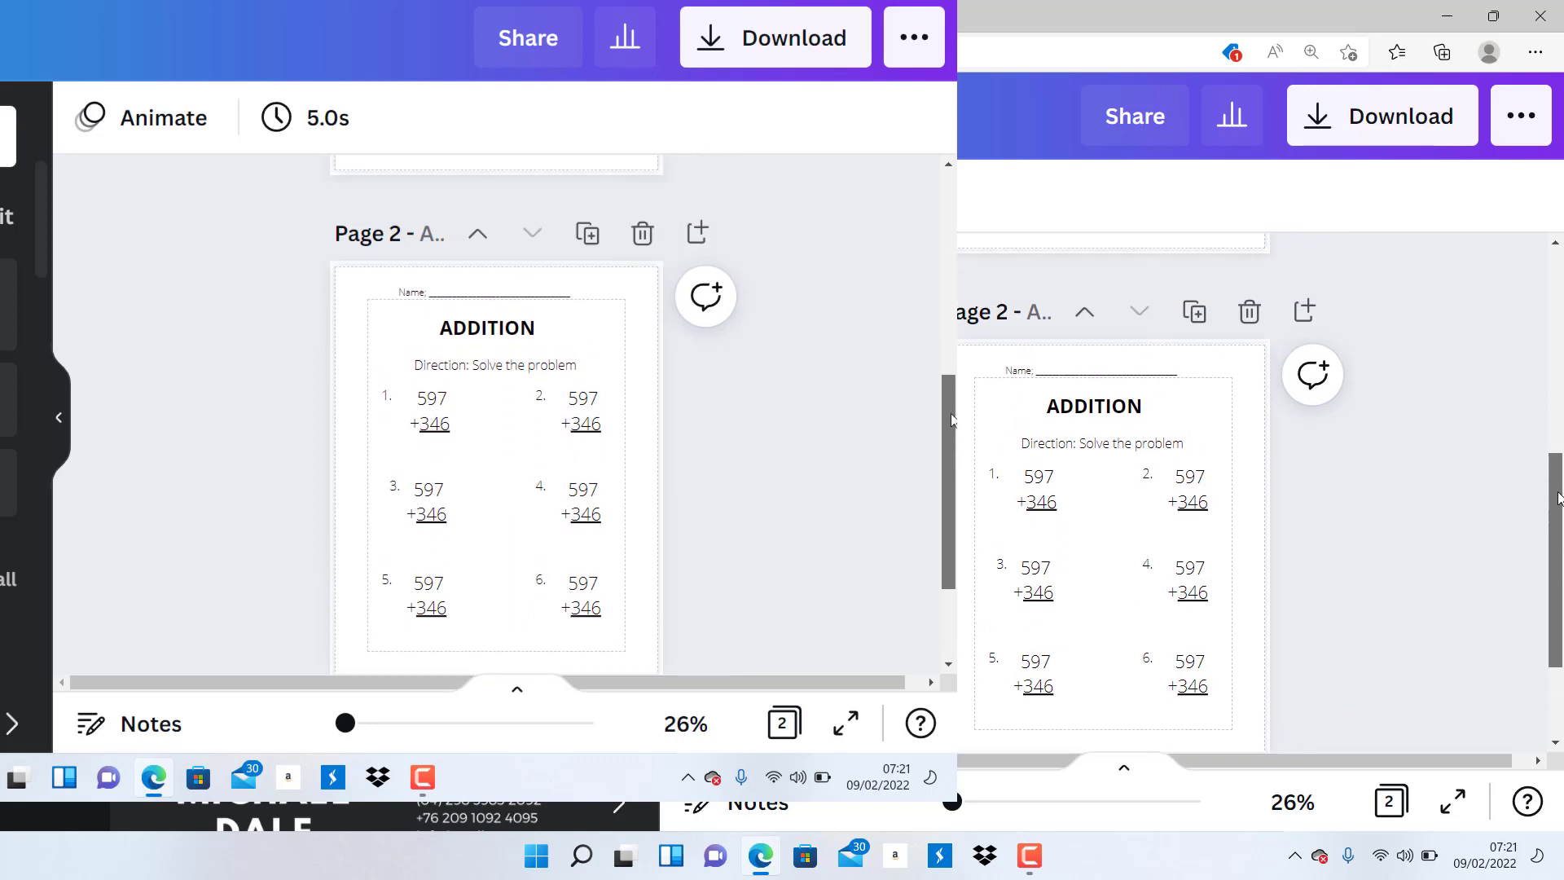
{"action": "scroll", "coordinate": [1544, 390], "scroll_direction": "up", "scroll_amount": 3}
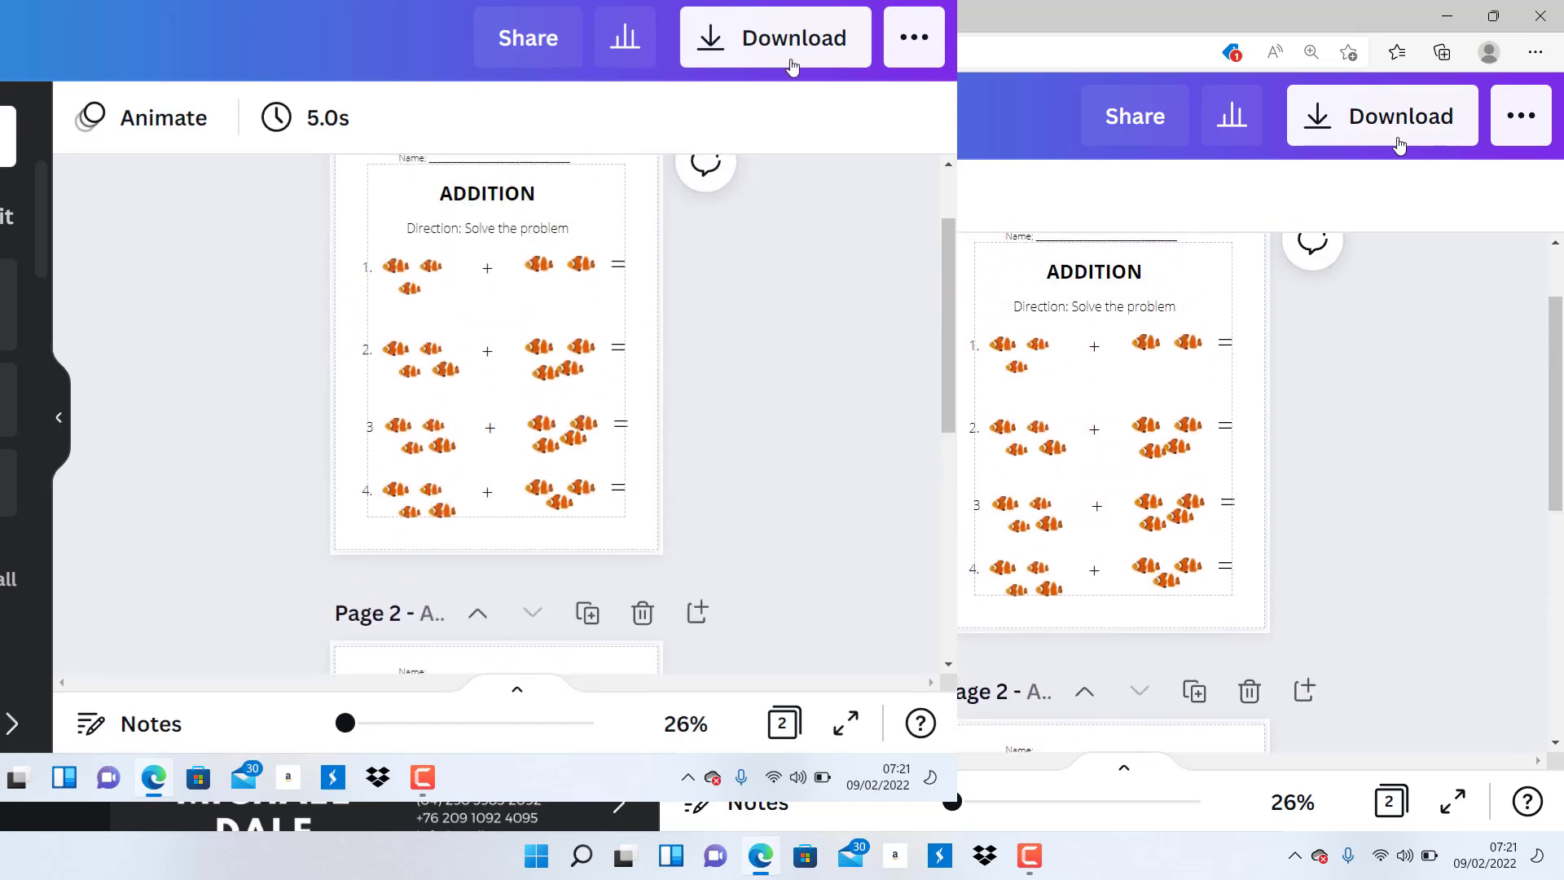
Download all pages as a PDF Print file, then dismiss the sharing message and download the PDF once more
{"action": "left_click", "coordinate": [1388, 131]}
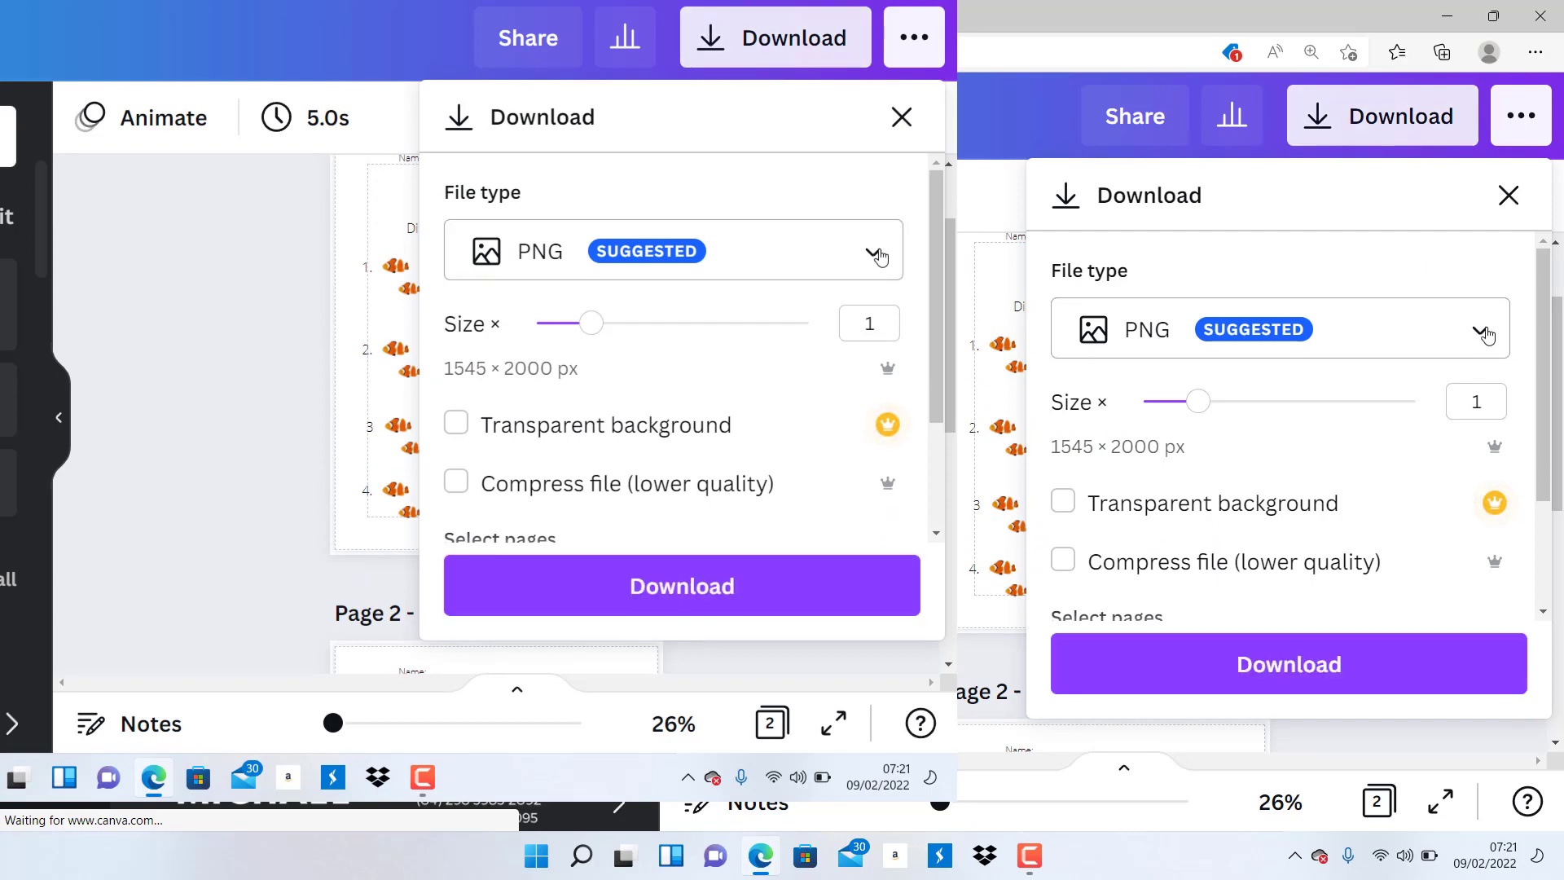
{"action": "left_click", "coordinate": [1460, 329]}
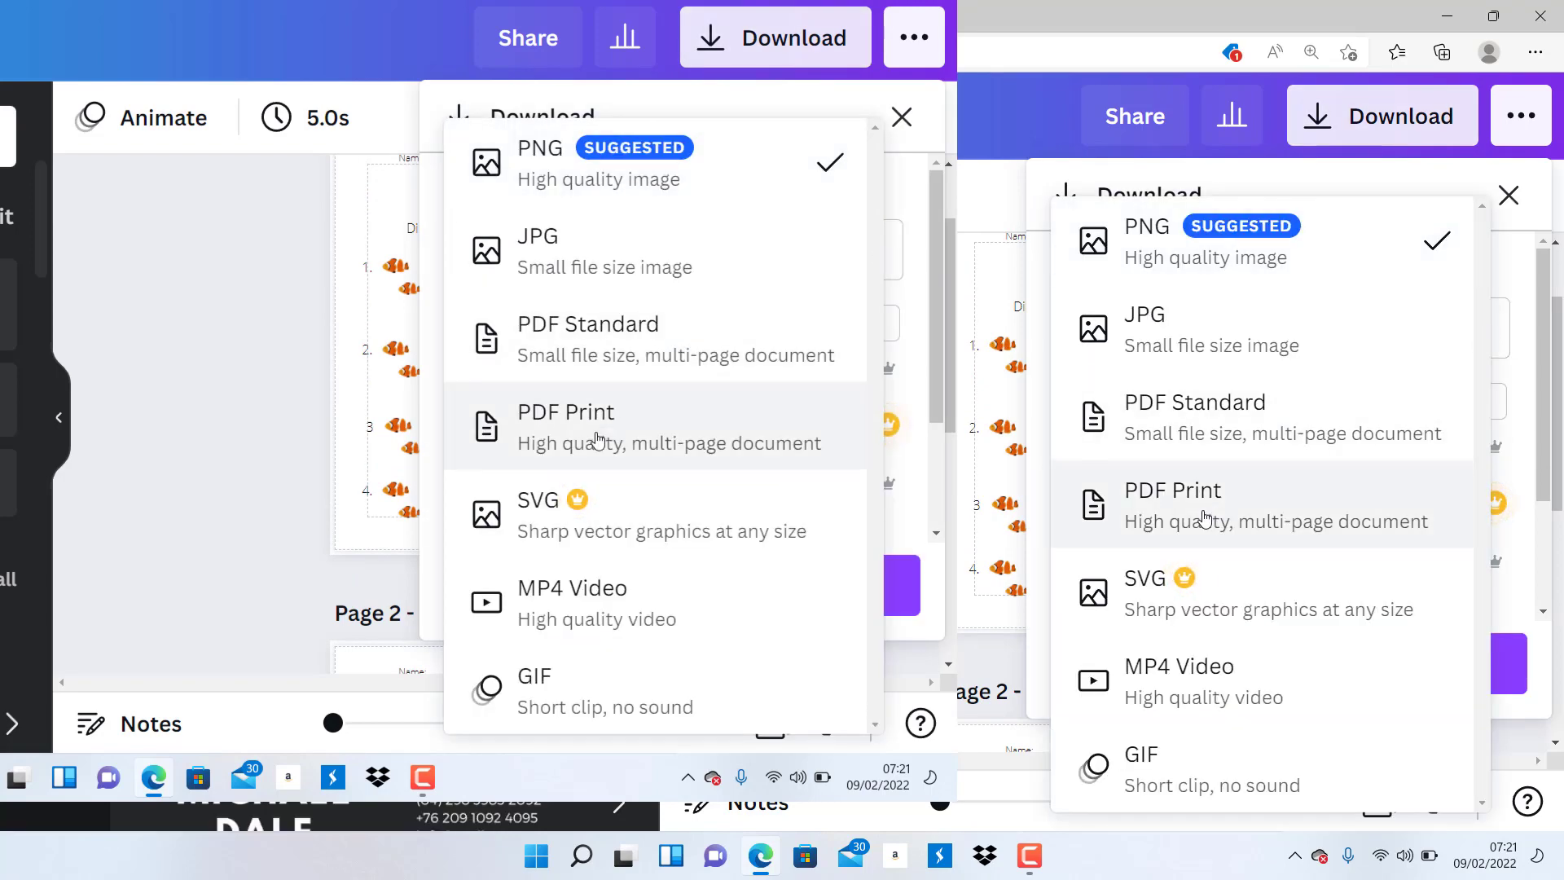
{"action": "left_click", "coordinate": [1204, 518]}
{"action": "left_click", "coordinate": [1321, 673]}
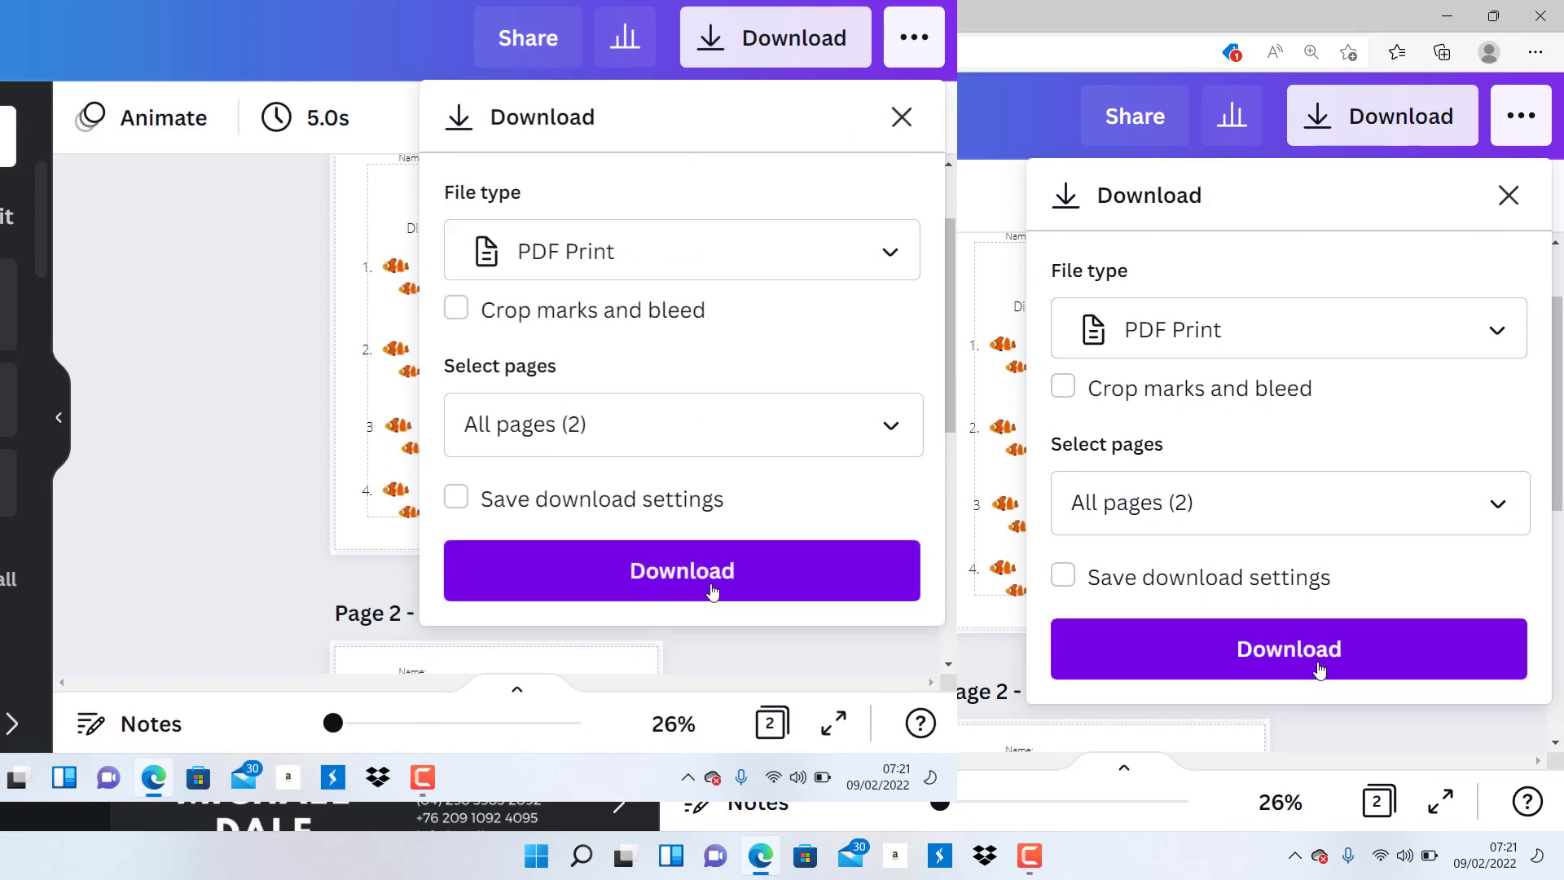
{"action": "left_click", "coordinate": [1308, 654]}
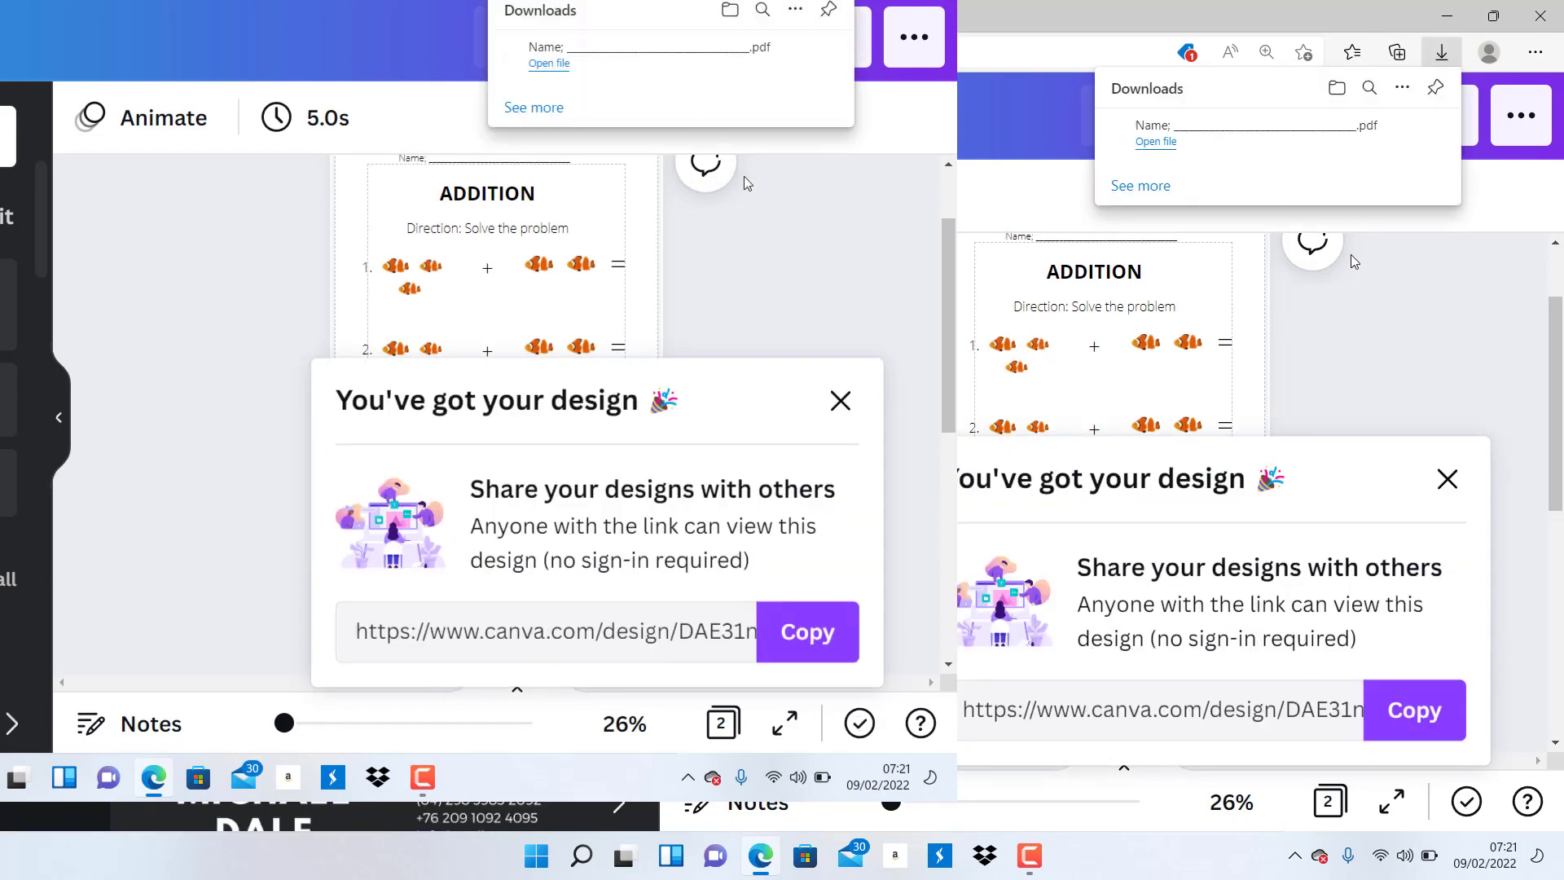
{"action": "left_click", "coordinate": [1202, 203]}
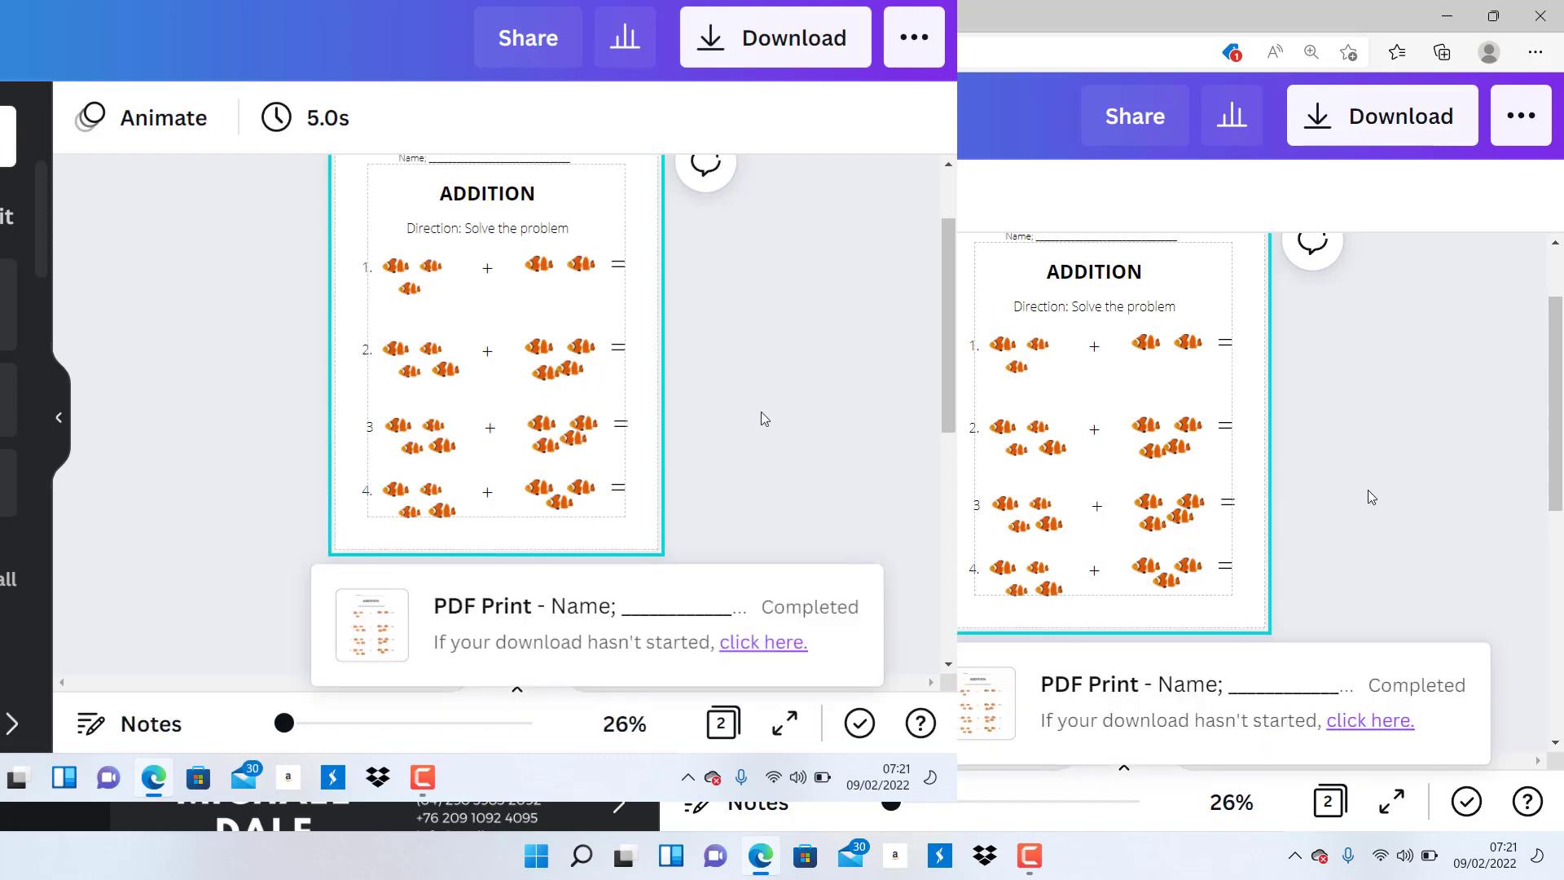
{"action": "left_click", "coordinate": [1375, 722]}
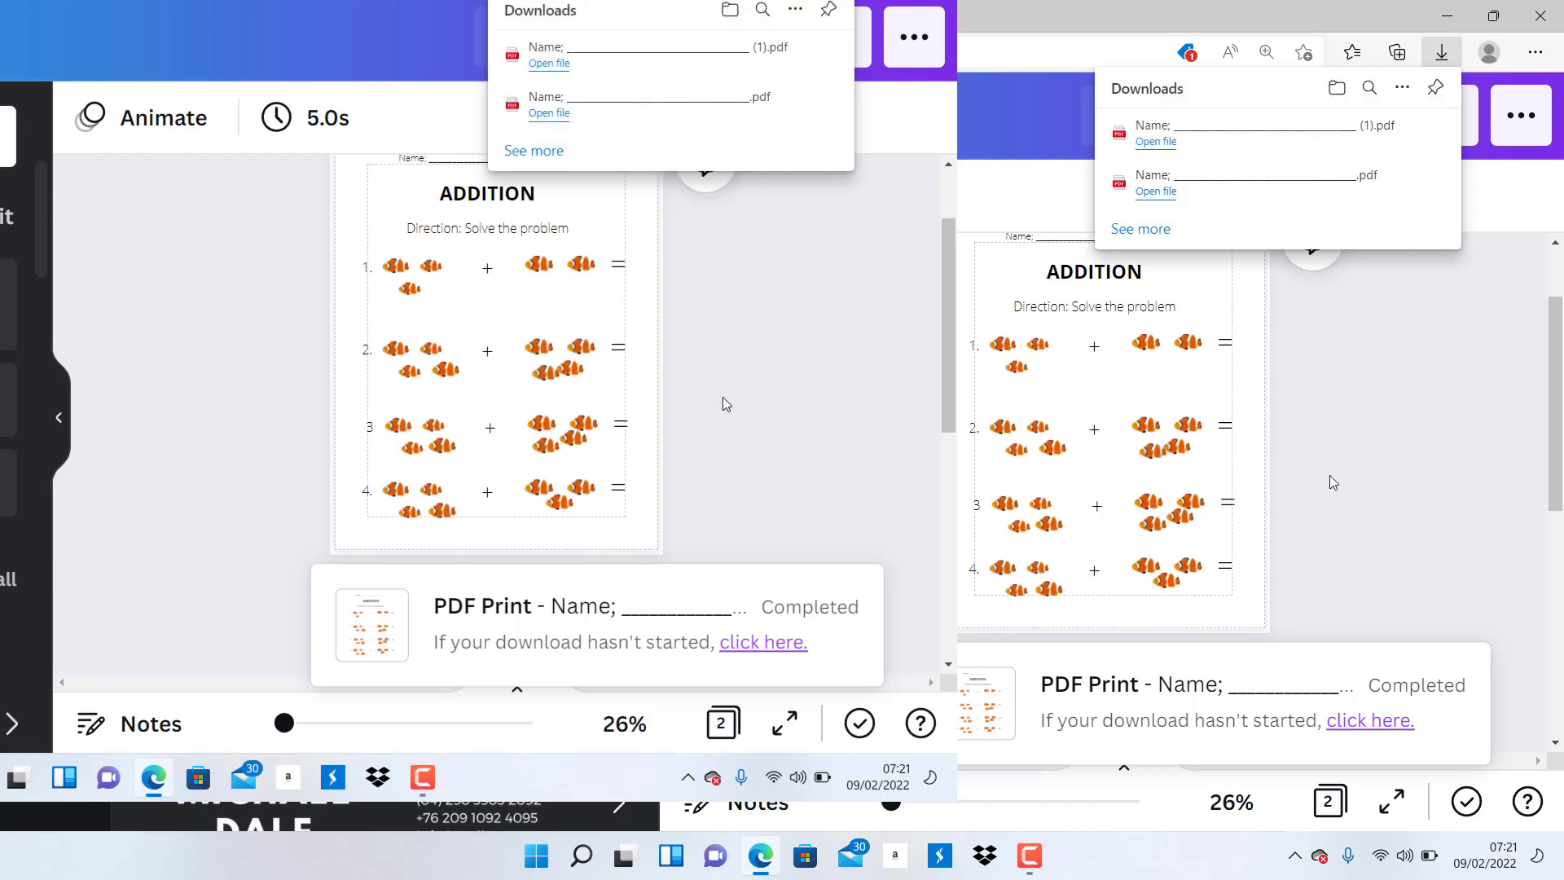
Open the second downloaded PDF copy and examine the exported worksheet
{"action": "left_click", "coordinate": [528, 63]}
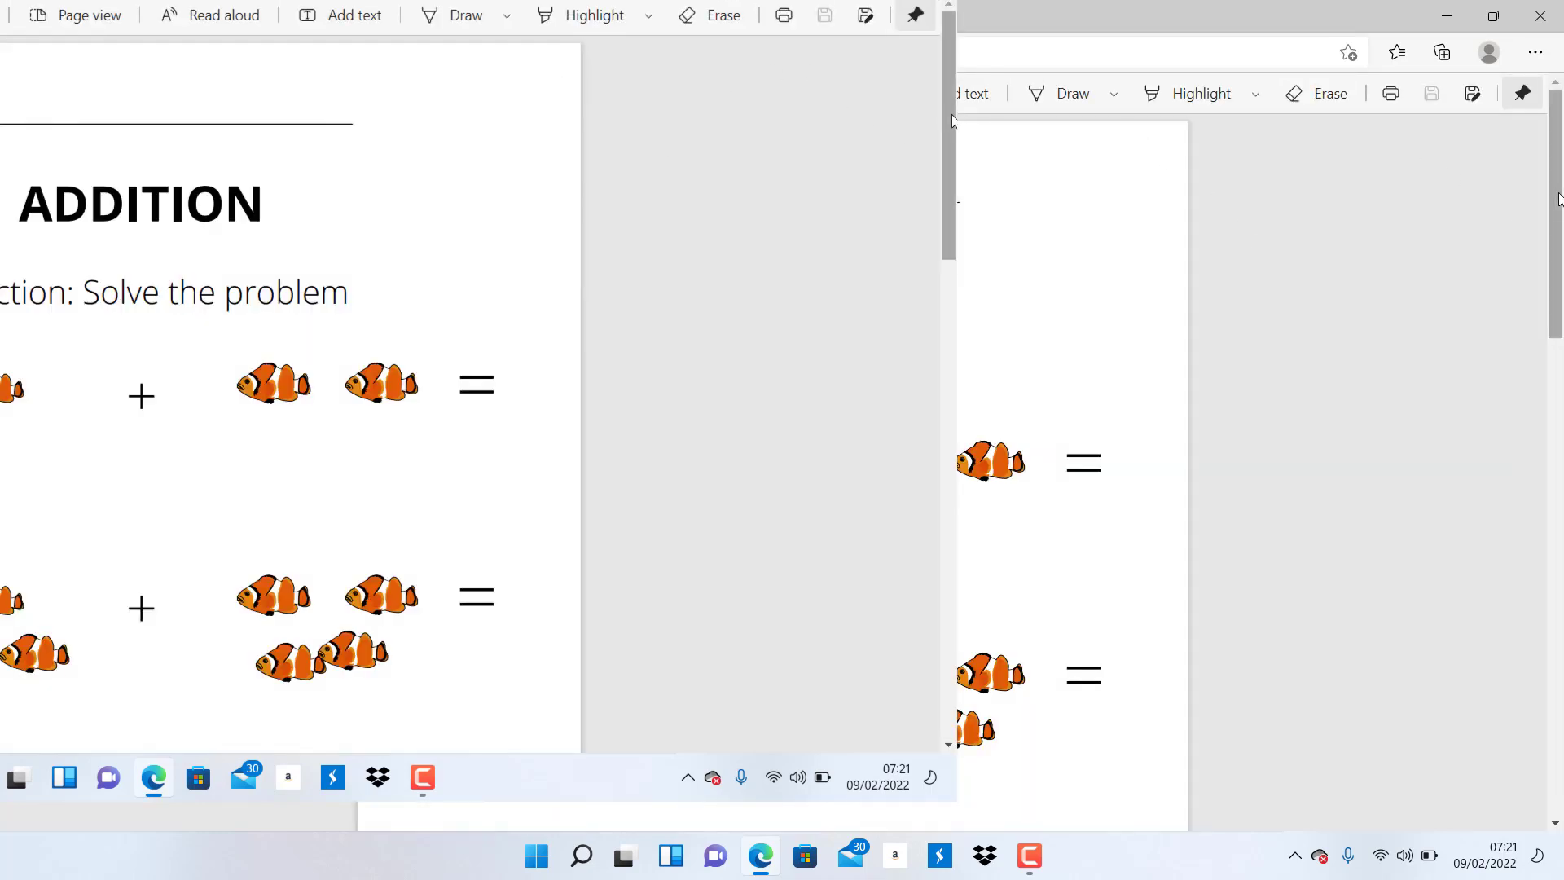
{"action": "scroll", "coordinate": [1558, 199], "scroll_direction": "down", "scroll_amount": 3}
{"action": "left_click_drag", "start_coordinate": [1562, 330], "coordinate": [1422, 123]}
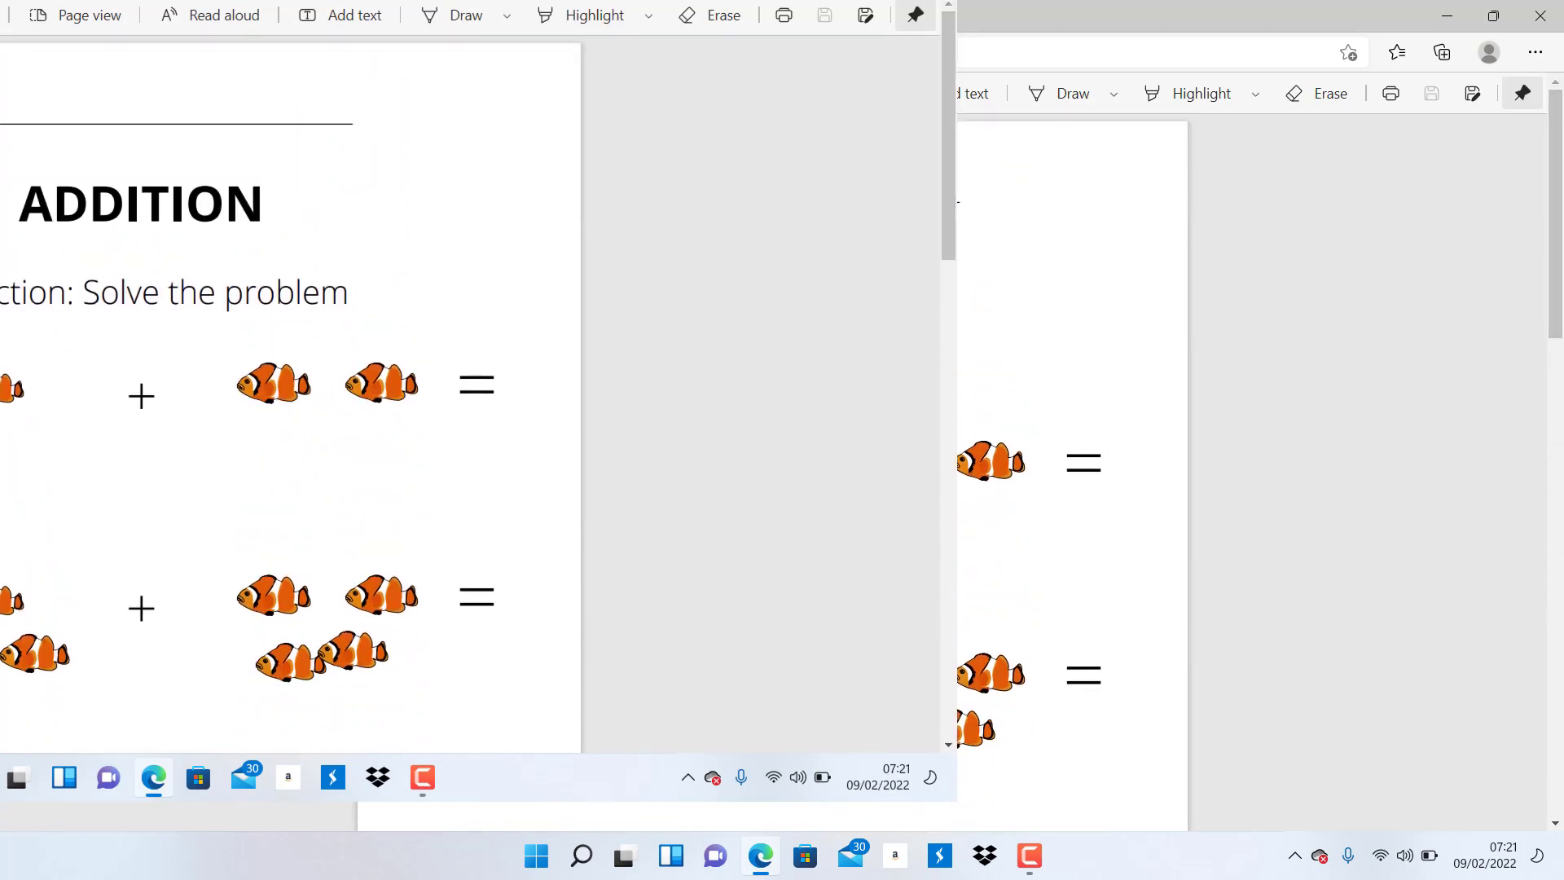